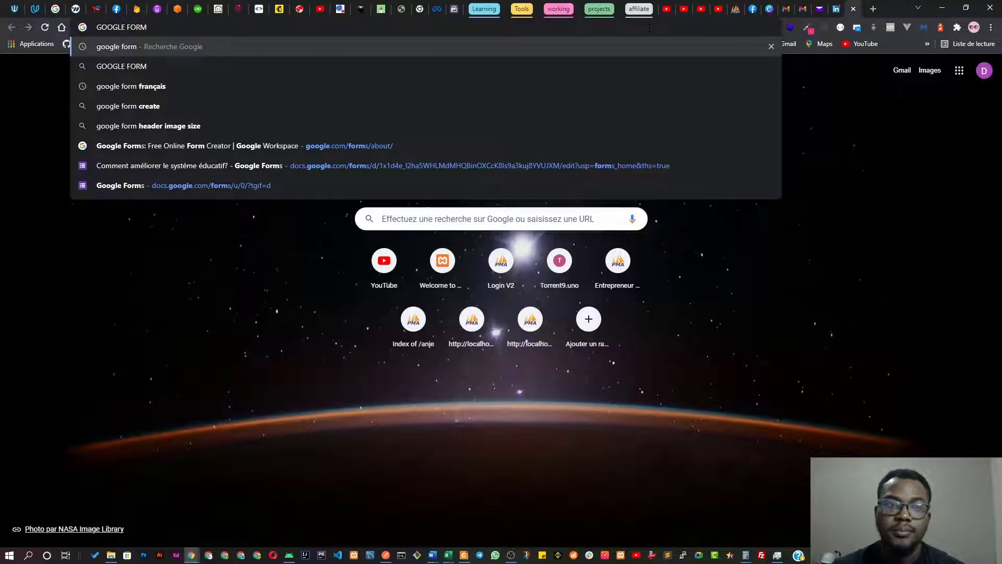
Open Google Forms through a Google search for "google form" and create a form from the Vos coordonnées template
{"action": "key", "text": "Return"}
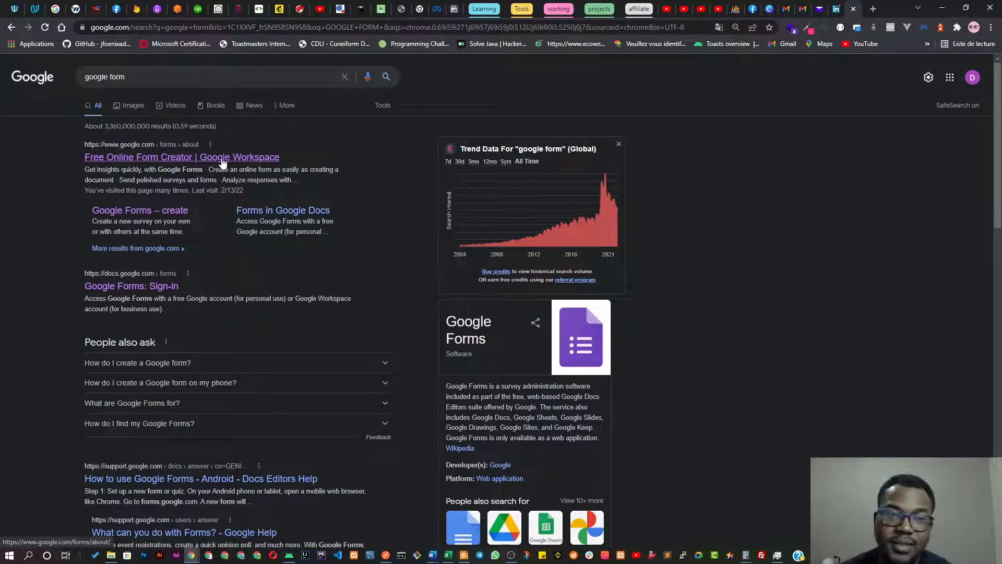
{"action": "left_click", "coordinate": [223, 157]}
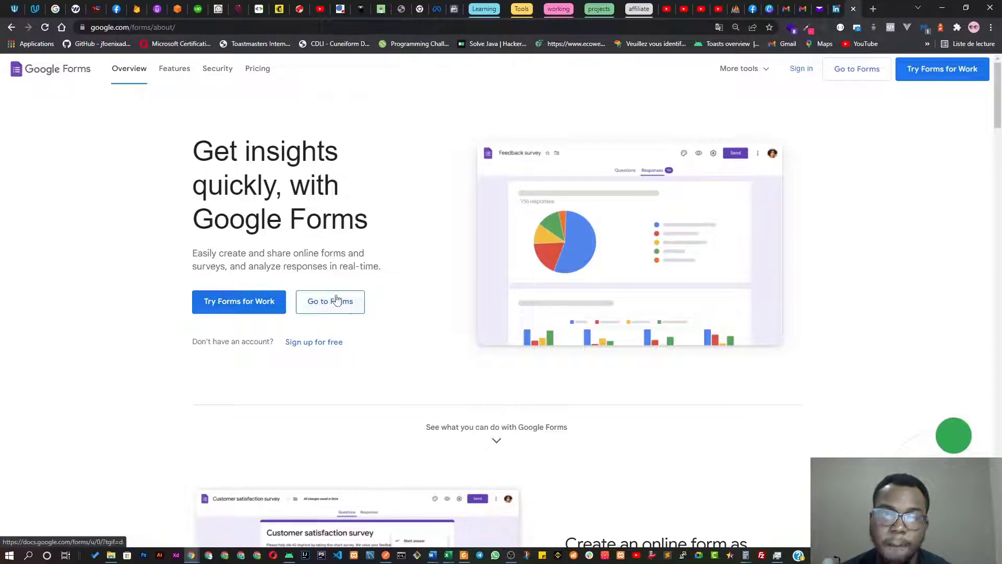
{"action": "left_click", "coordinate": [319, 307]}
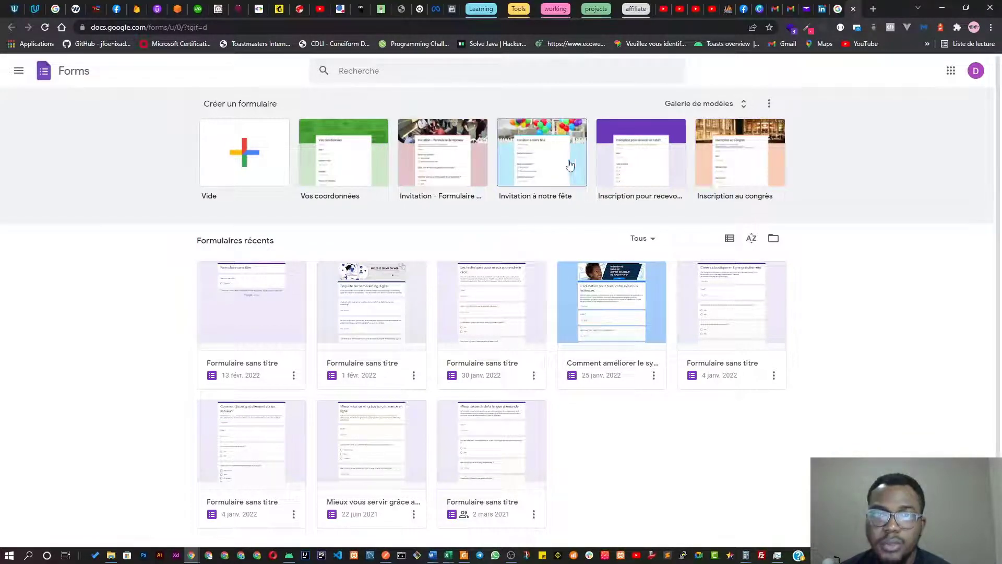
{"action": "left_click", "coordinate": [348, 159]}
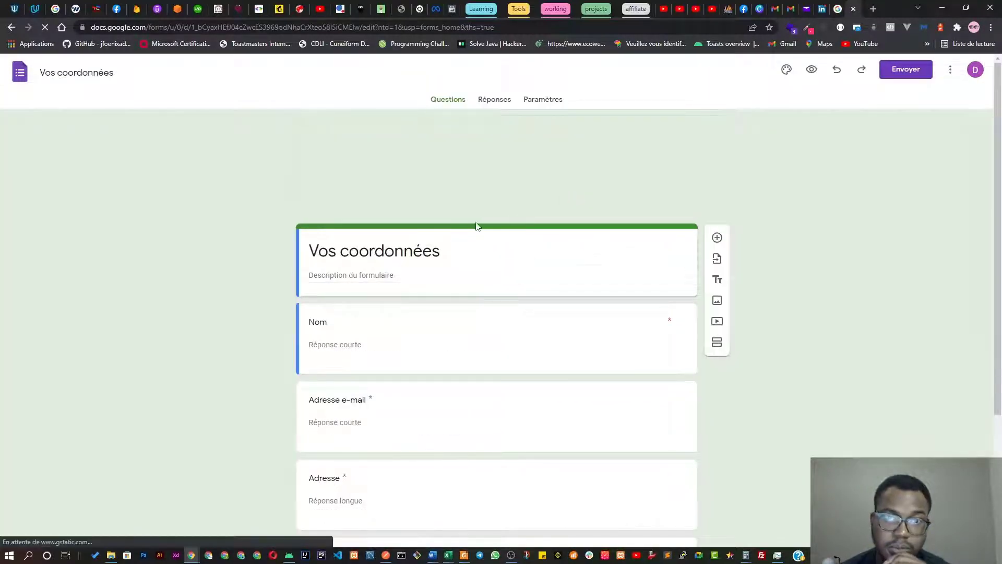
Examine the questions and the settings of the Vos coordonnées template form
{"action": "scroll", "coordinate": [433, 264], "scroll_direction": "down", "scroll_amount": 3}
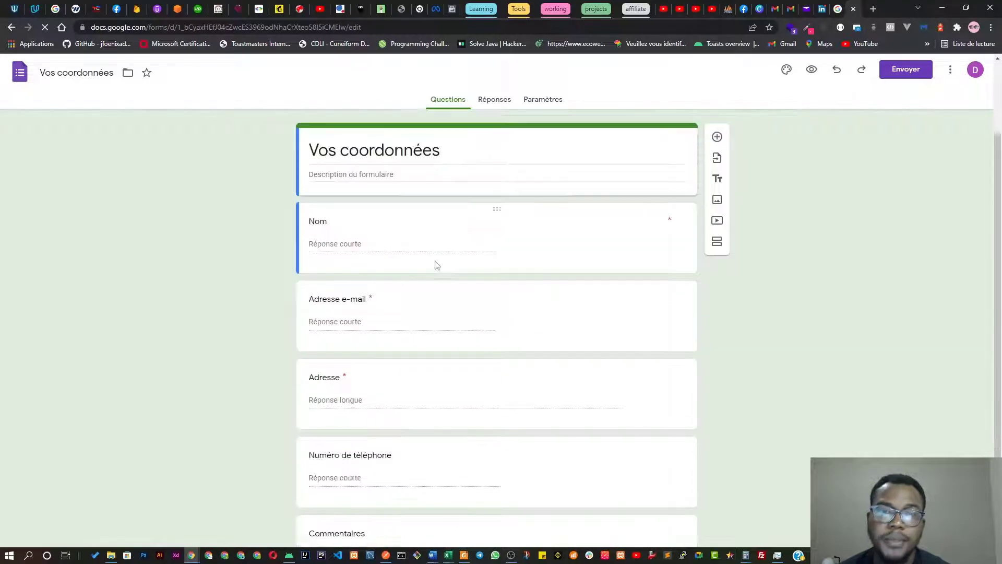
{"action": "scroll", "coordinate": [434, 264], "scroll_direction": "up", "scroll_amount": 3}
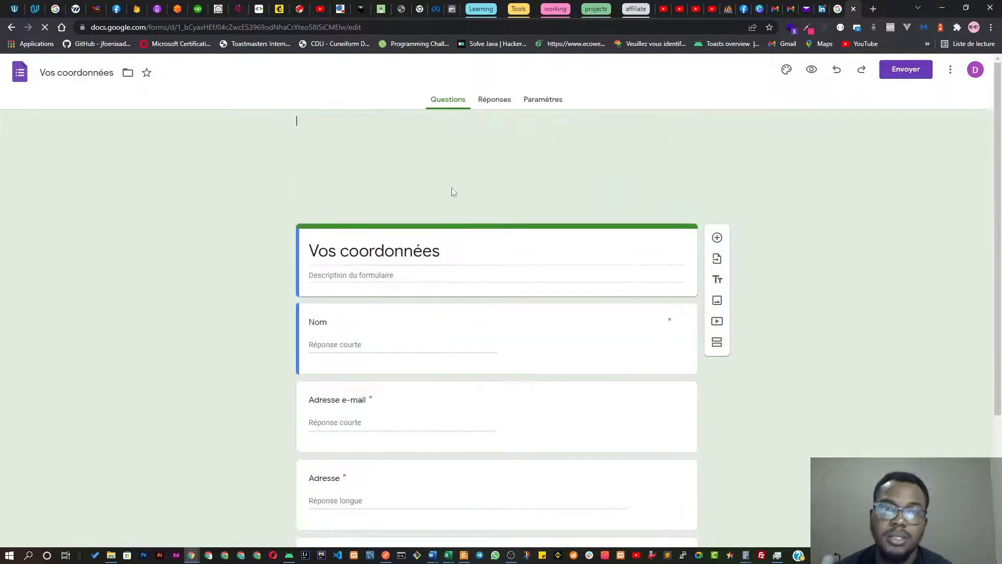
{"action": "left_click", "coordinate": [539, 100]}
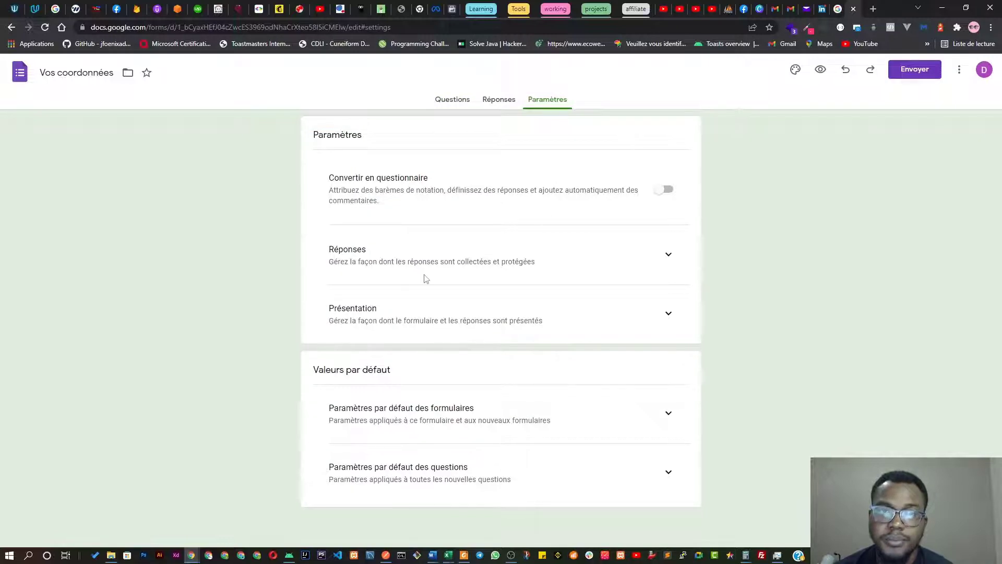
{"action": "left_click", "coordinate": [451, 99]}
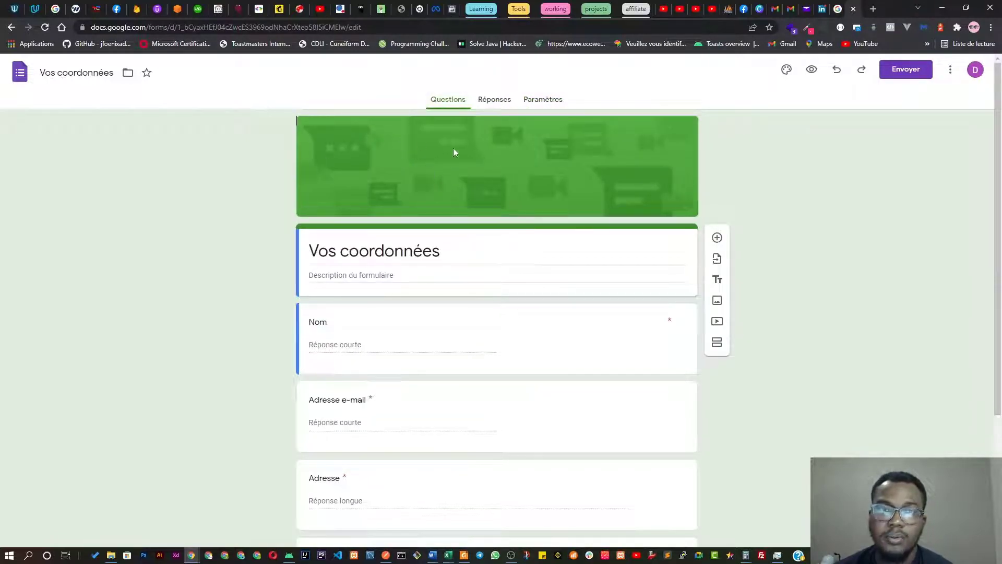
{"action": "scroll", "coordinate": [611, 211], "scroll_direction": "down", "scroll_amount": 1}
{"action": "scroll", "coordinate": [522, 193], "scroll_direction": "up", "scroll_amount": 1}
{"action": "scroll", "coordinate": [504, 183], "scroll_direction": "down", "scroll_amount": 3}
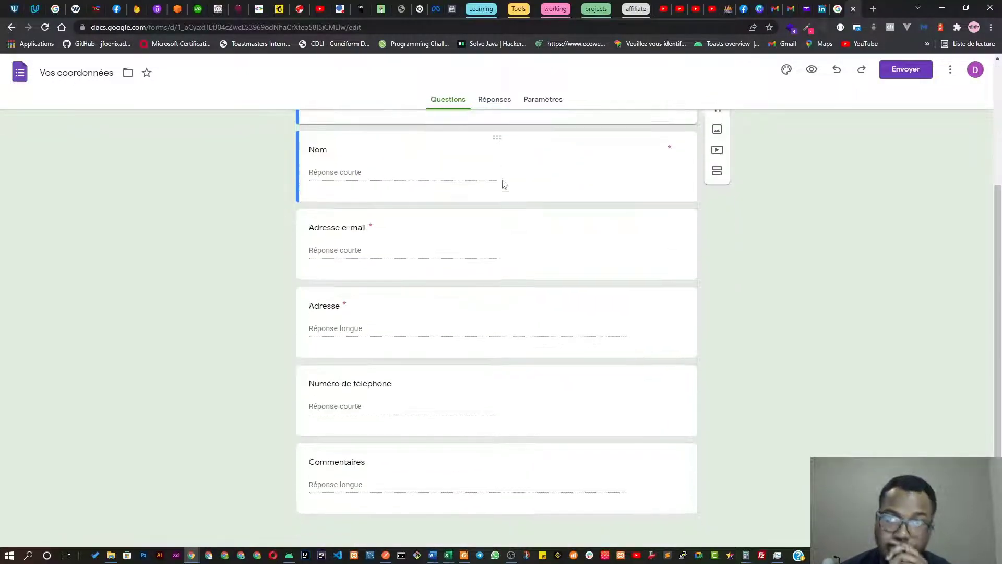
{"action": "scroll", "coordinate": [441, 183], "scroll_direction": "up", "scroll_amount": 3}
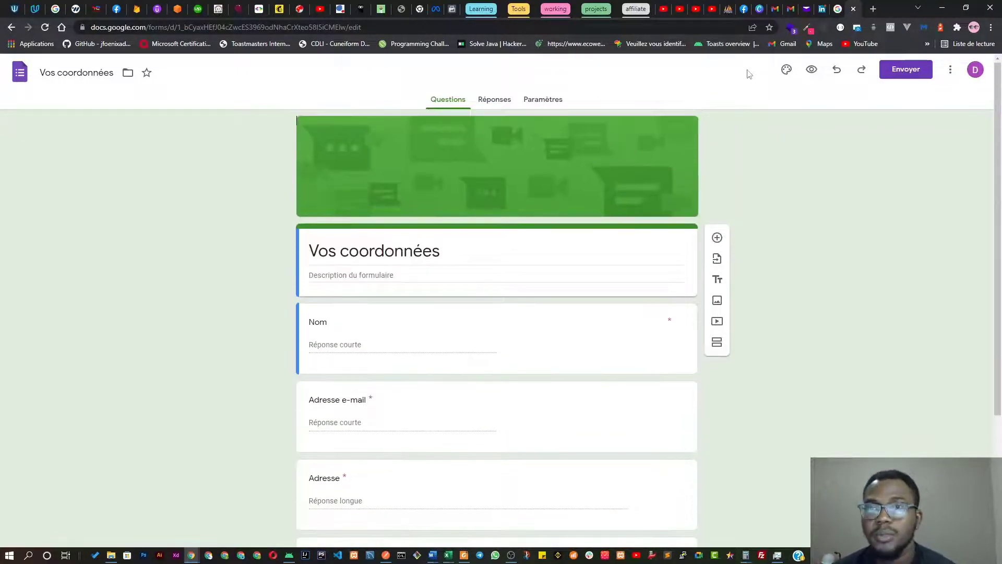
Open the Forms home page in a separate browser tab and create a blank form
{"action": "left_click", "coordinate": [837, 11]}
{"action": "left_click", "coordinate": [347, 311]}
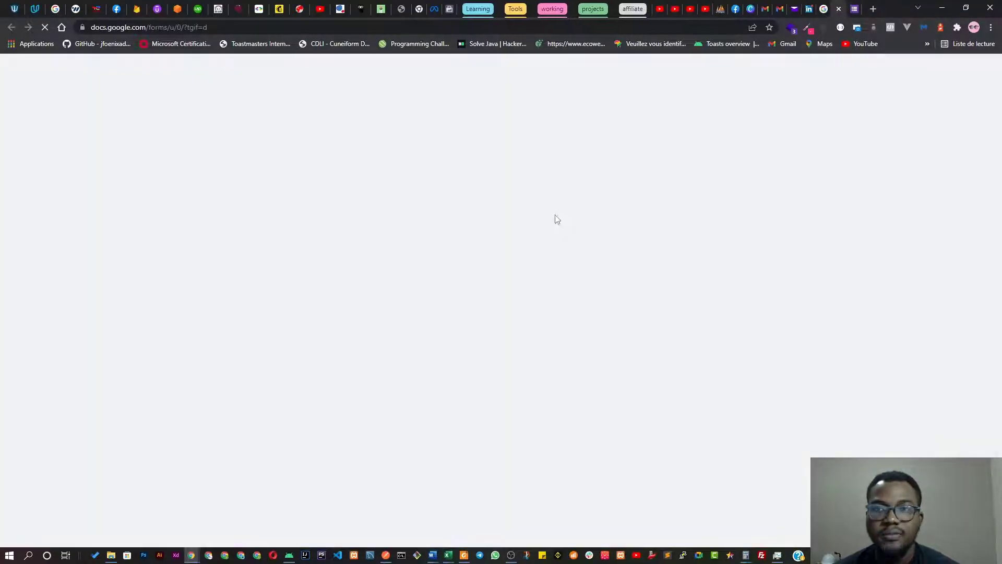
{"action": "left_click", "coordinate": [853, 11]}
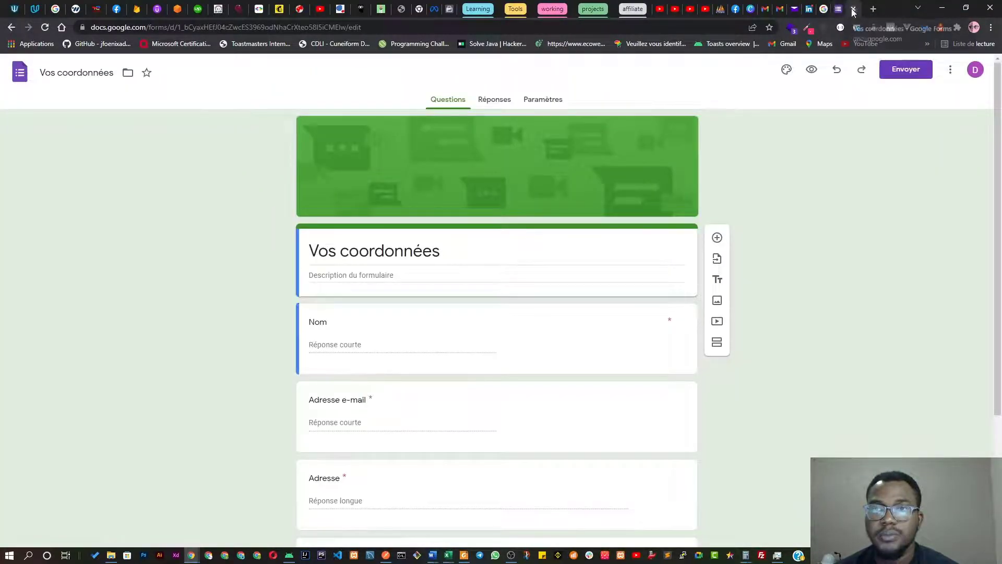
{"action": "left_click", "coordinate": [854, 10]}
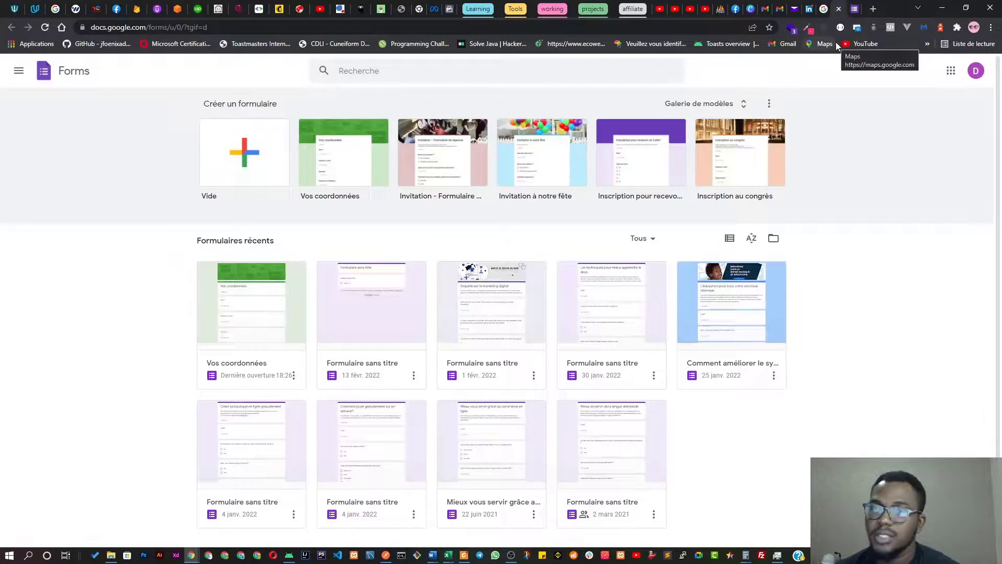
{"action": "left_click", "coordinate": [262, 179]}
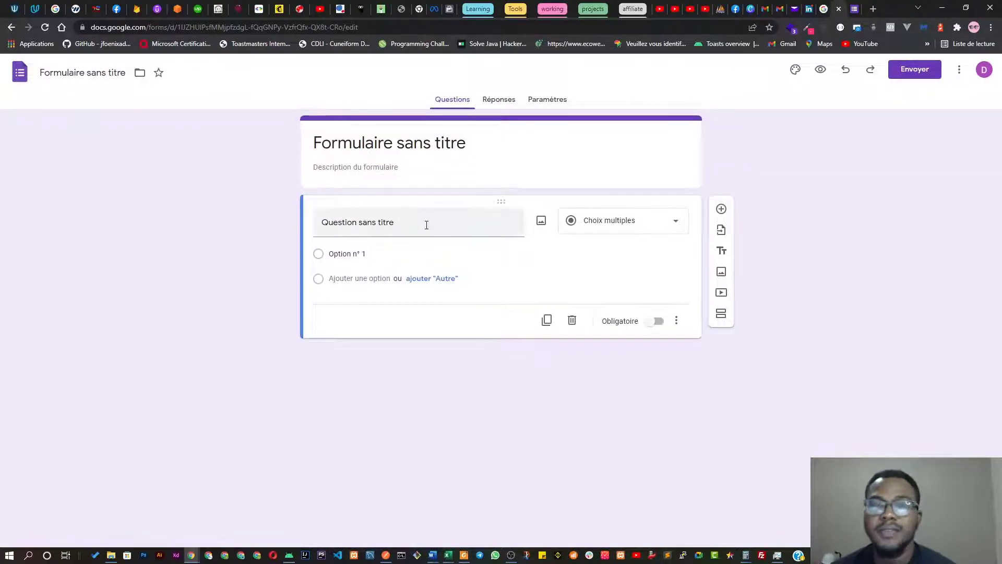
Switch to the Canva presentation and review the notes on the Email Marketing and Market research slides
{"action": "key", "text": "alt+Tab"}
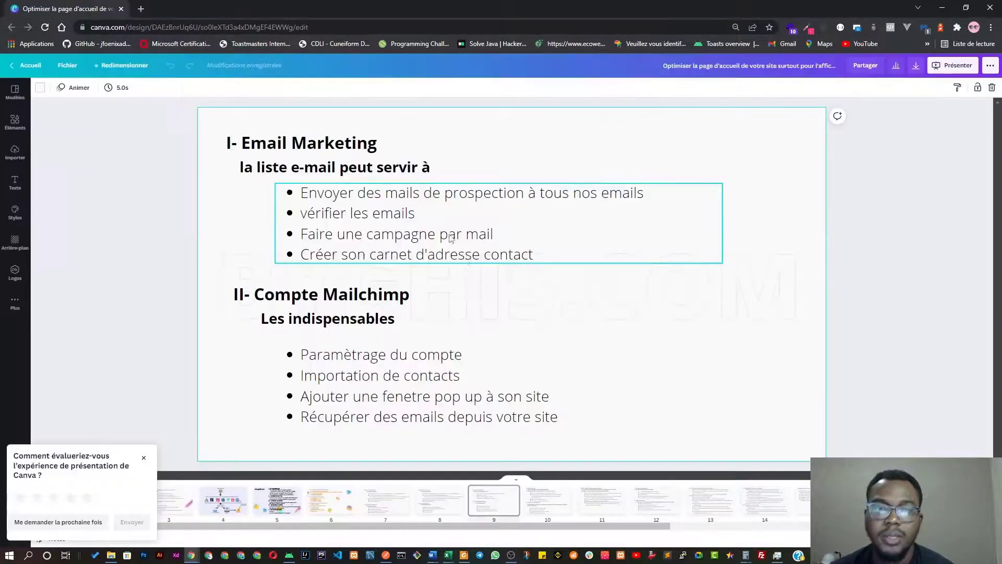
{"action": "left_click", "coordinate": [482, 359]}
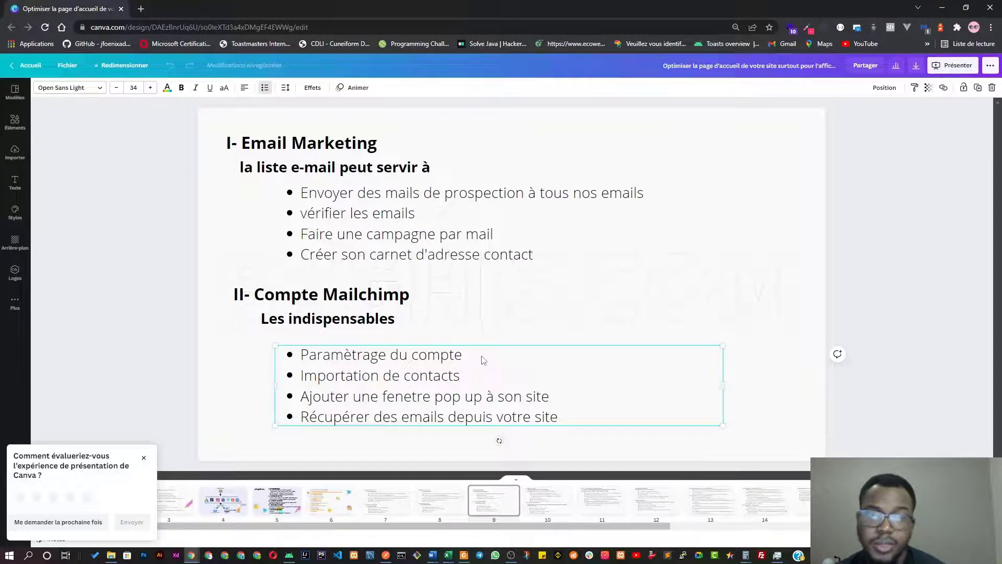
{"action": "left_click", "coordinate": [487, 359]}
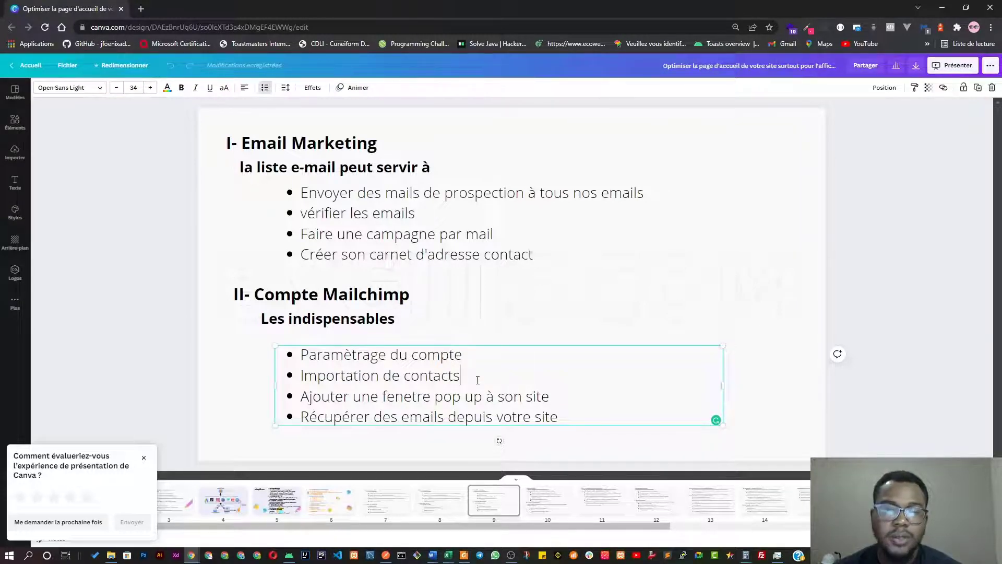
{"action": "left_click", "coordinate": [413, 297]}
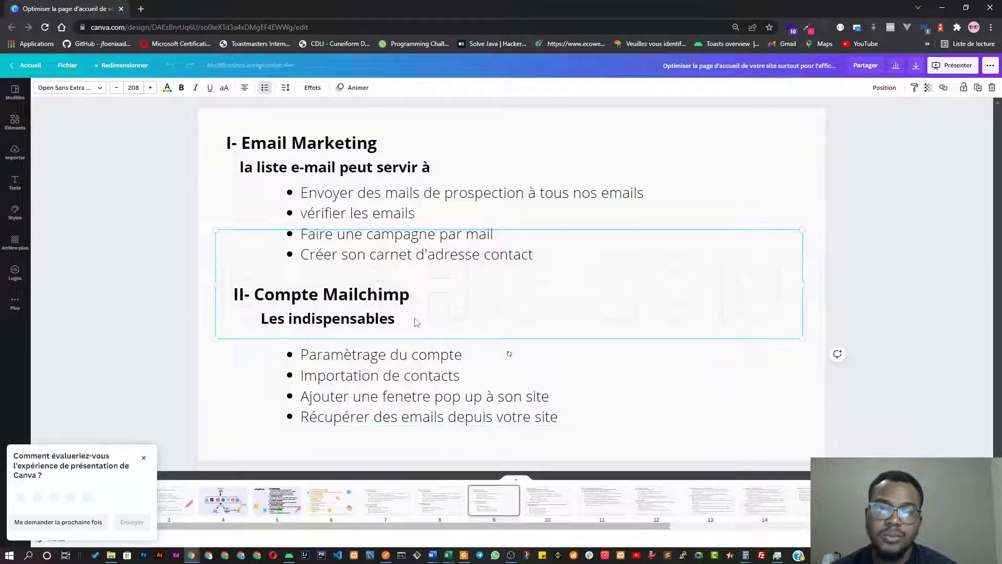
{"action": "left_click", "coordinate": [457, 370]}
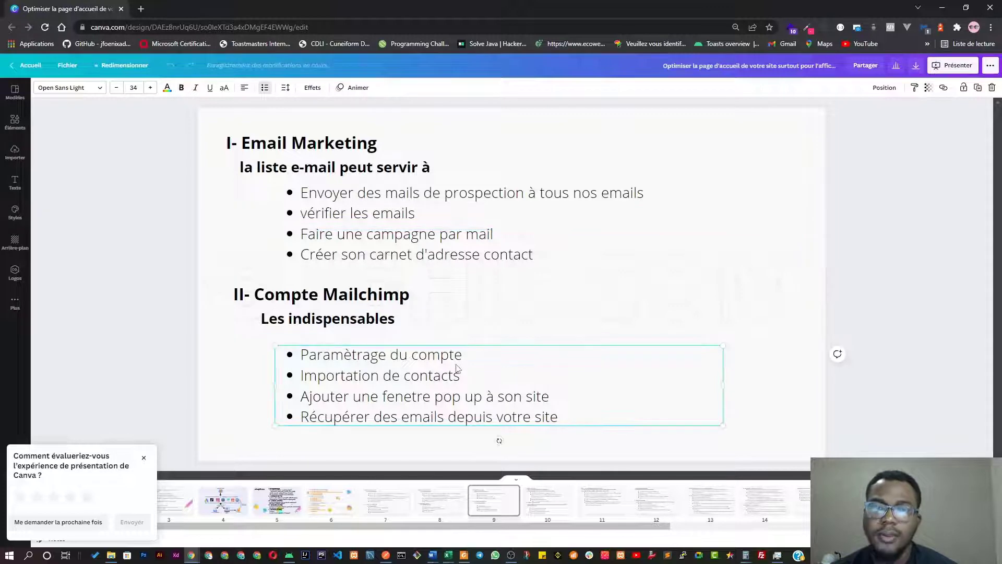
{"action": "left_click", "coordinate": [427, 501]}
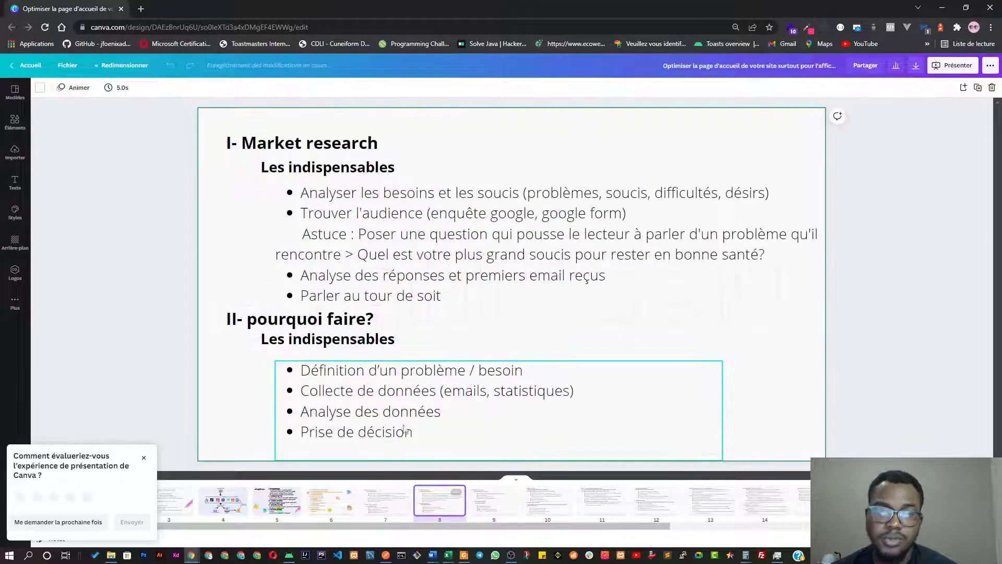
{"action": "triple_click", "coordinate": [325, 374]}
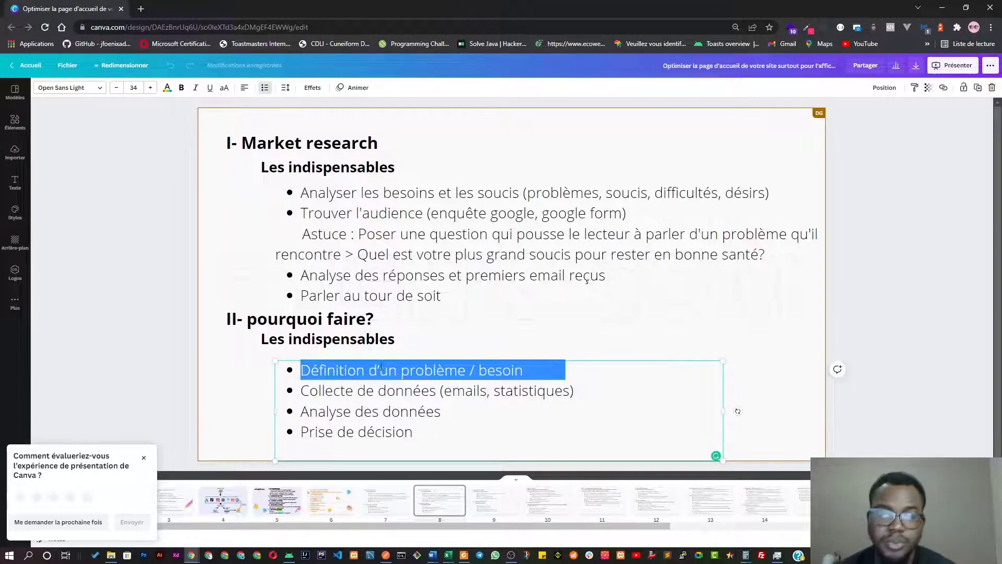
{"action": "left_click", "coordinate": [357, 247]}
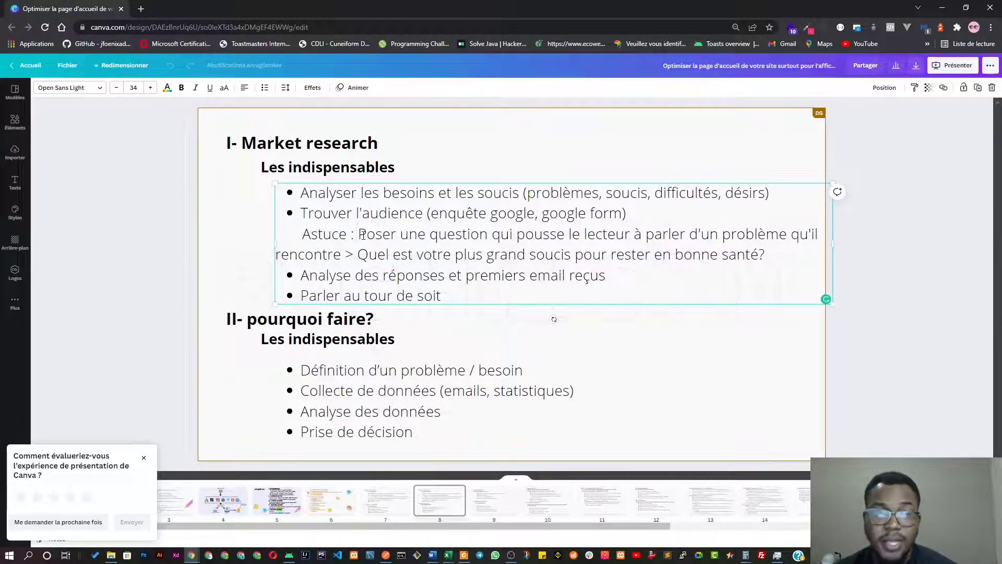
Switch back to the blank Google form and title it "Le marketing digital pour entrepreneur"
{"action": "key", "text": "alt+Tab"}
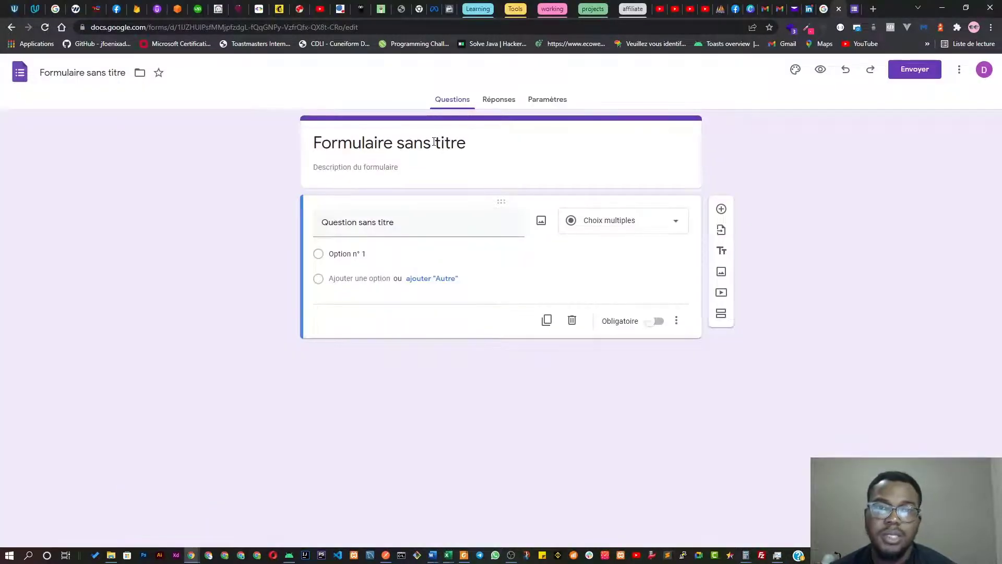
{"action": "left_click", "coordinate": [434, 142]}
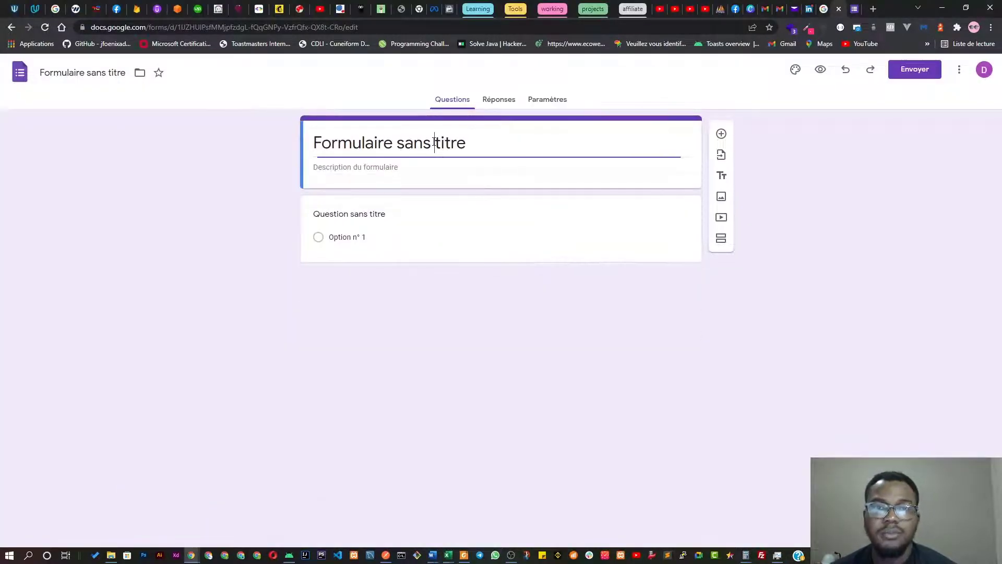
{"action": "triple_click", "coordinate": [455, 143]}
{"action": "key", "text": "BackSpace"}
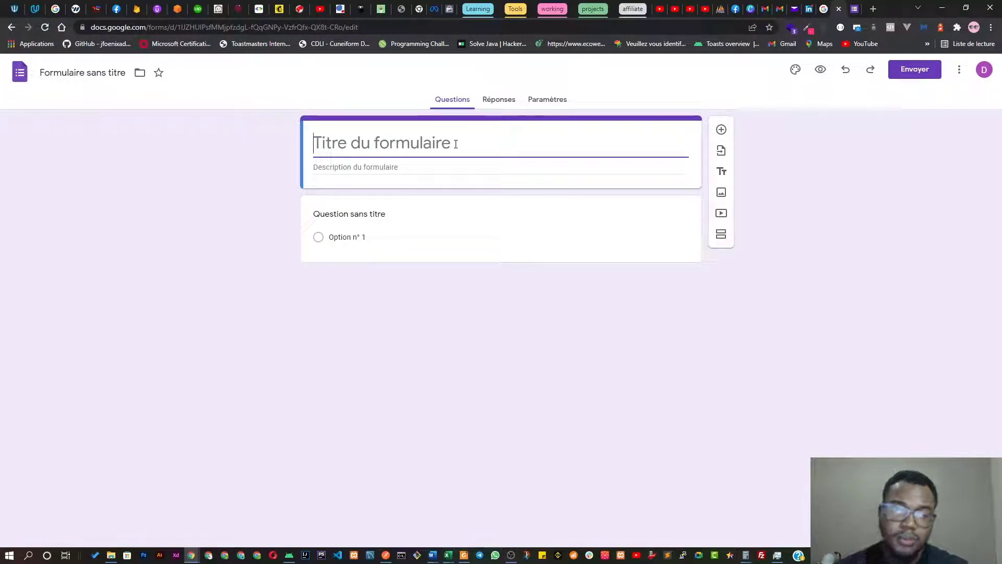
{"action": "type", "text": "Le ma"}
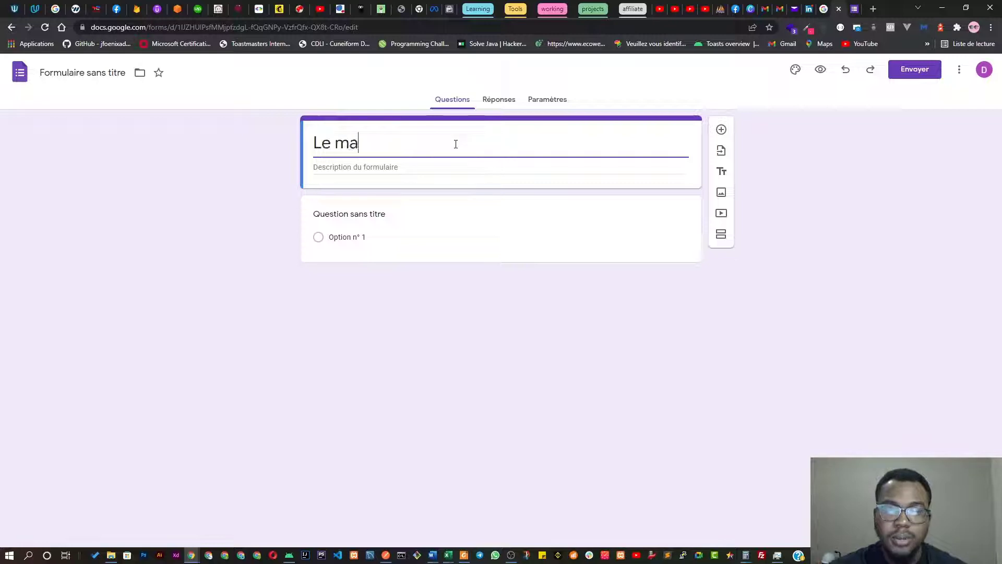
{"action": "type", "text": "rketing di"}
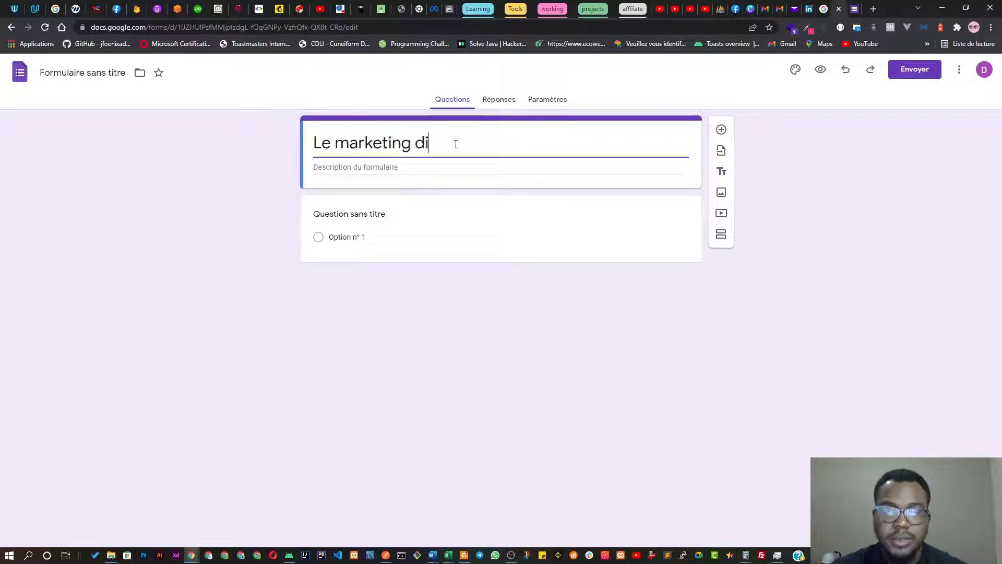
{"action": "type", "text": "gital pour "}
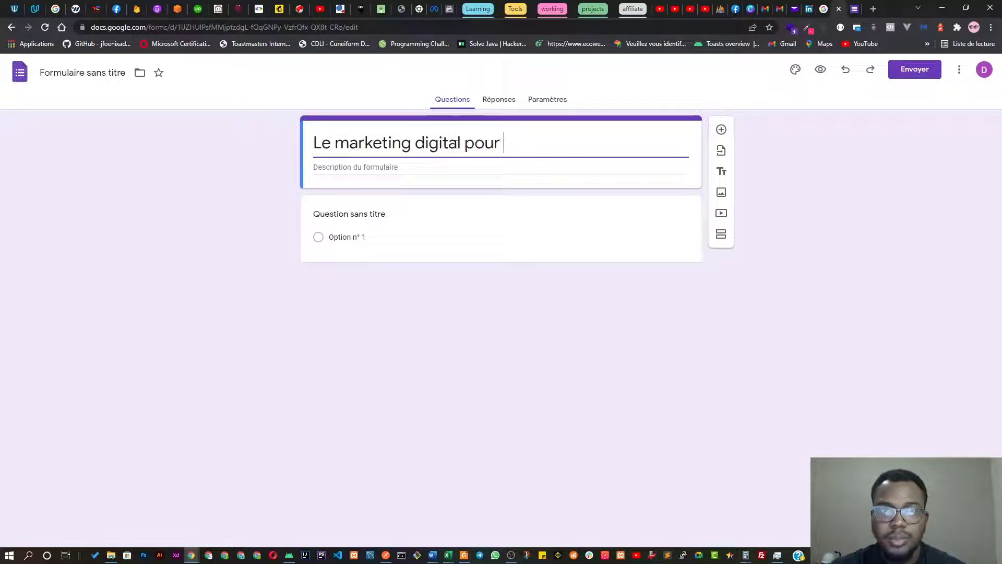
{"action": "type", "text": "entrepreneur"}
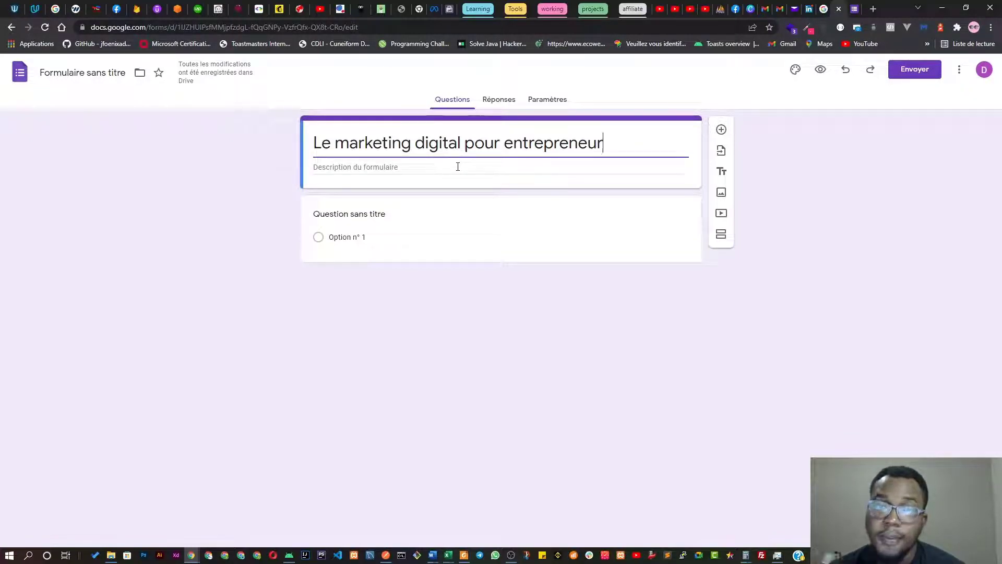
Begin the form description with the text "Ce formulaire"
{"action": "left_click", "coordinate": [458, 166]}
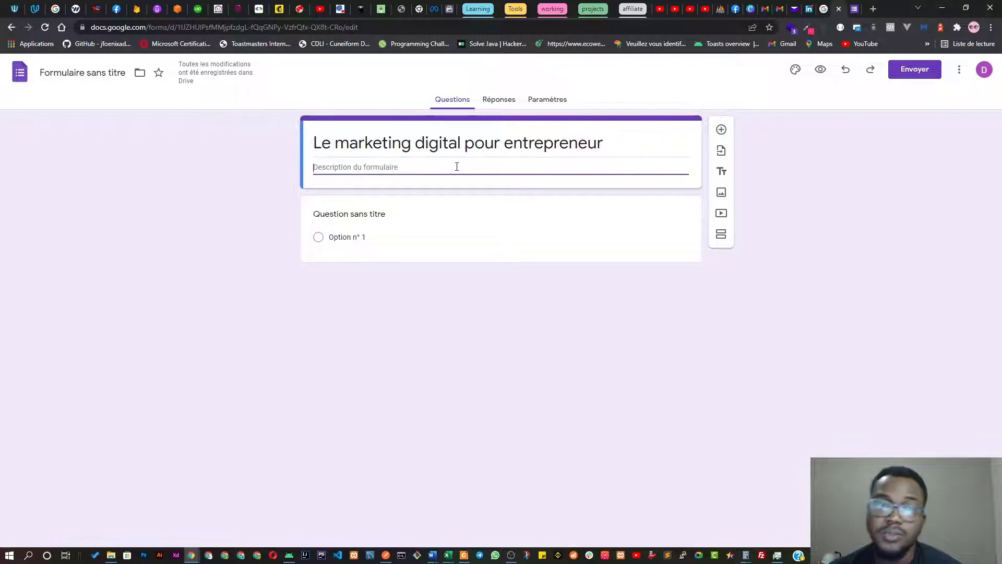
{"action": "type", "text": "C"}
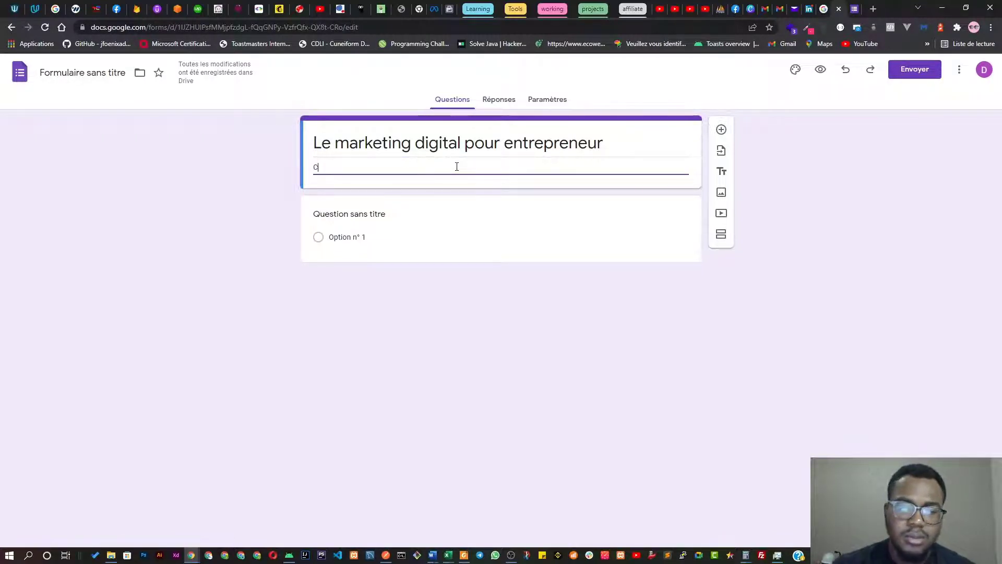
{"action": "type", "text": "e formulai"}
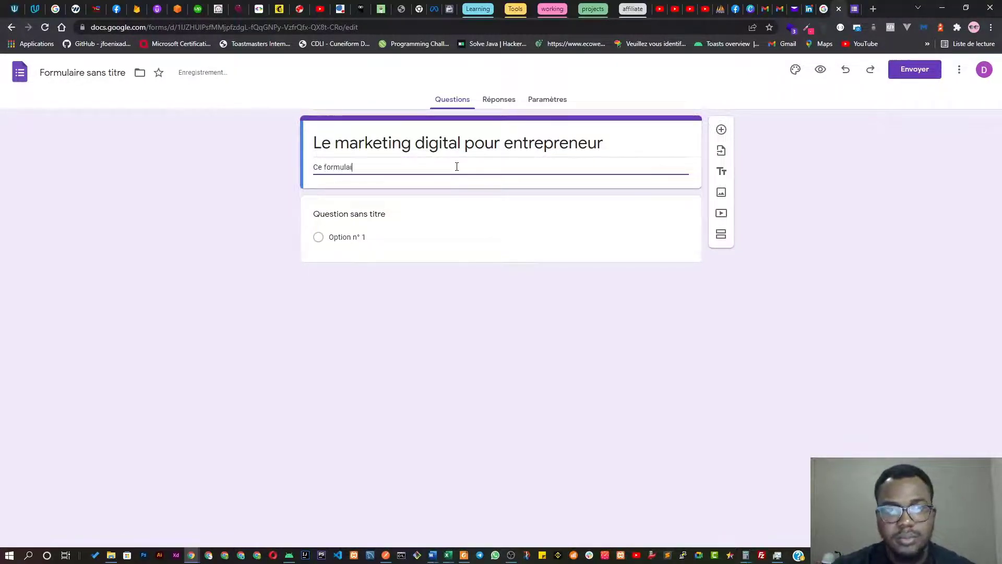
{"action": "type", "text": "re"}
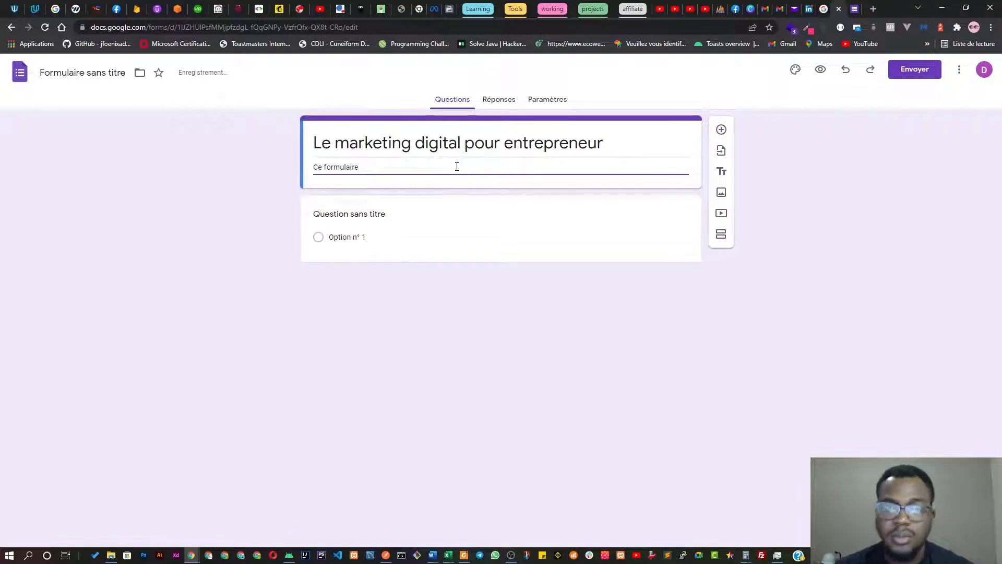
From the Forms home page, open the earlier "Enquête sur le marketing digital" form to view its description, and return to the recent forms
{"action": "left_click", "coordinate": [851, 11]}
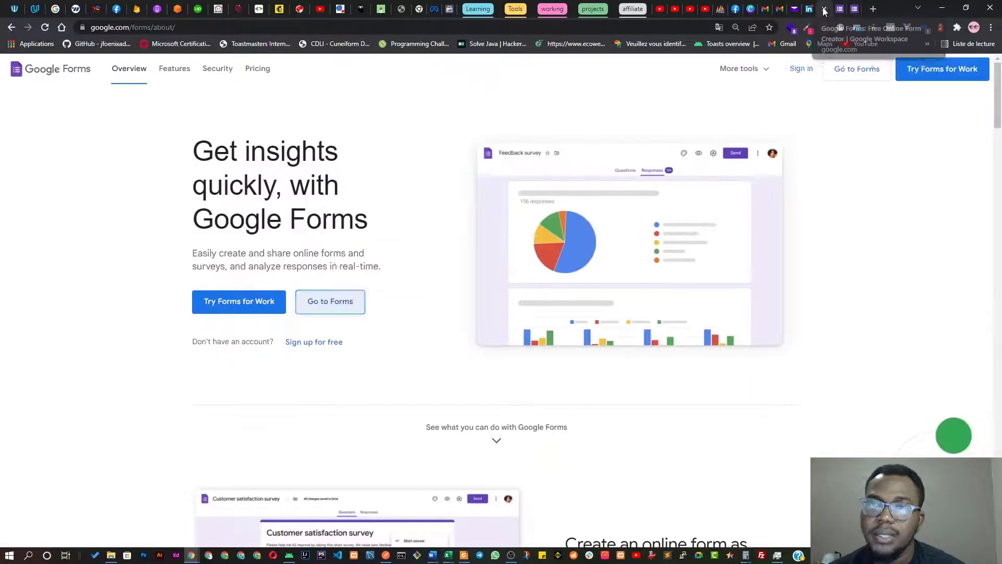
{"action": "left_click", "coordinate": [344, 311]}
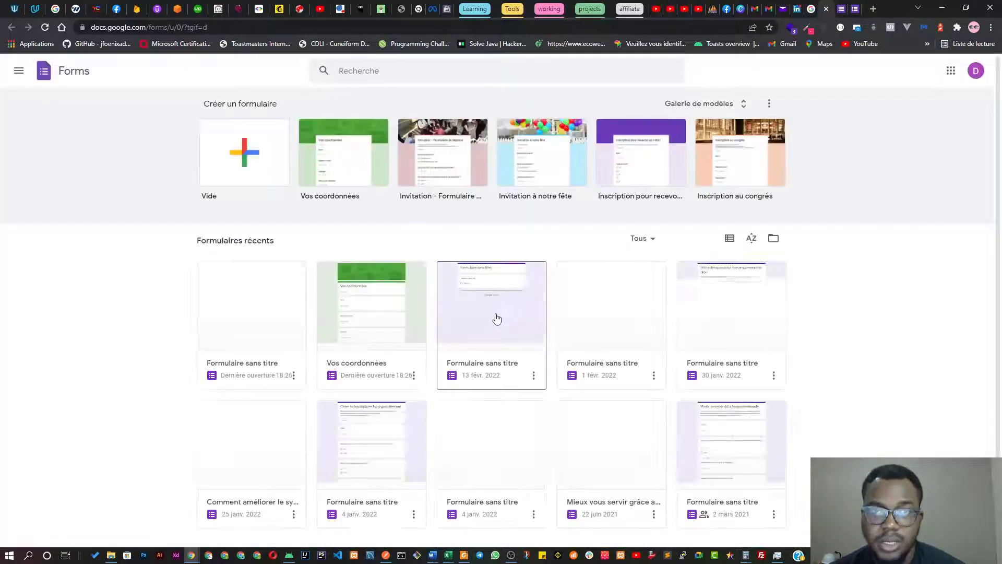
{"action": "left_click", "coordinate": [597, 310]}
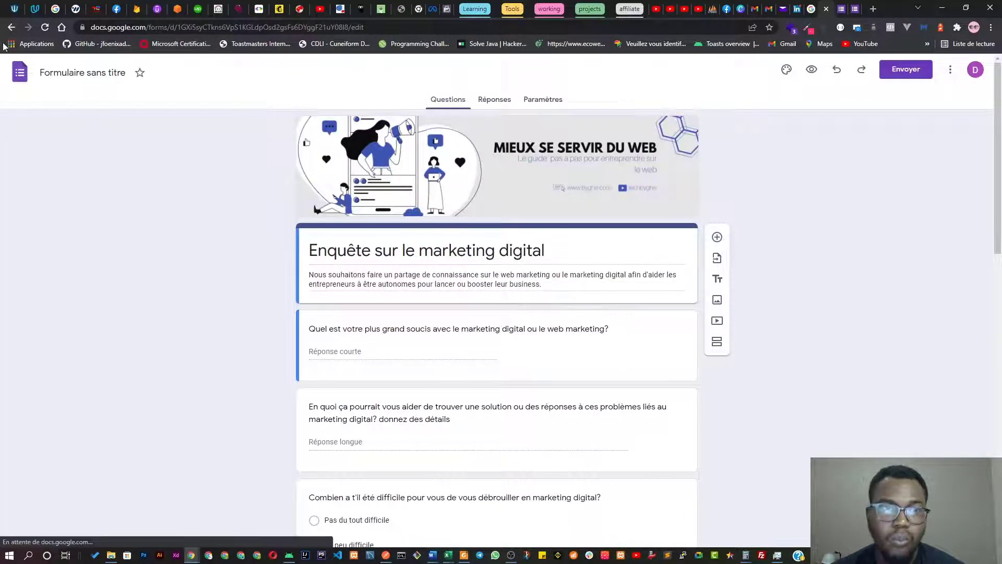
{"action": "left_click", "coordinate": [11, 27]}
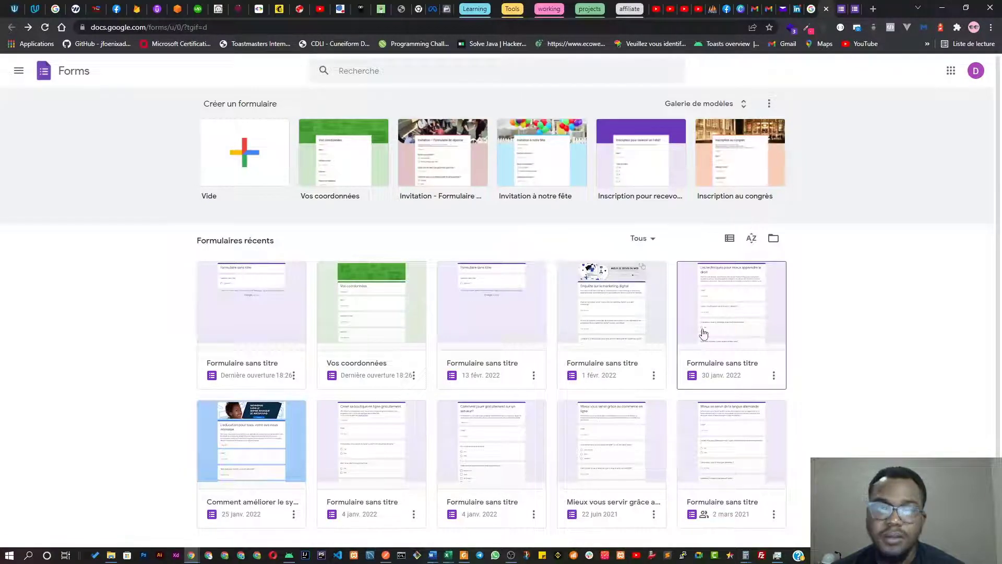
Open the recent form "Comment améliorer le système éducatif?" and copy its whole description
{"action": "left_click", "coordinate": [241, 449]}
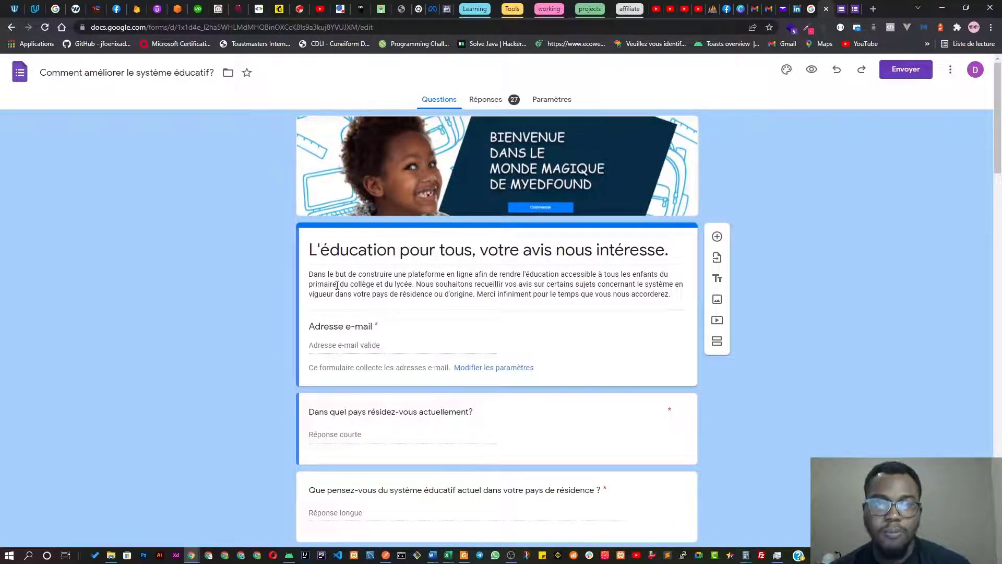
{"action": "triple_click", "coordinate": [310, 276]}
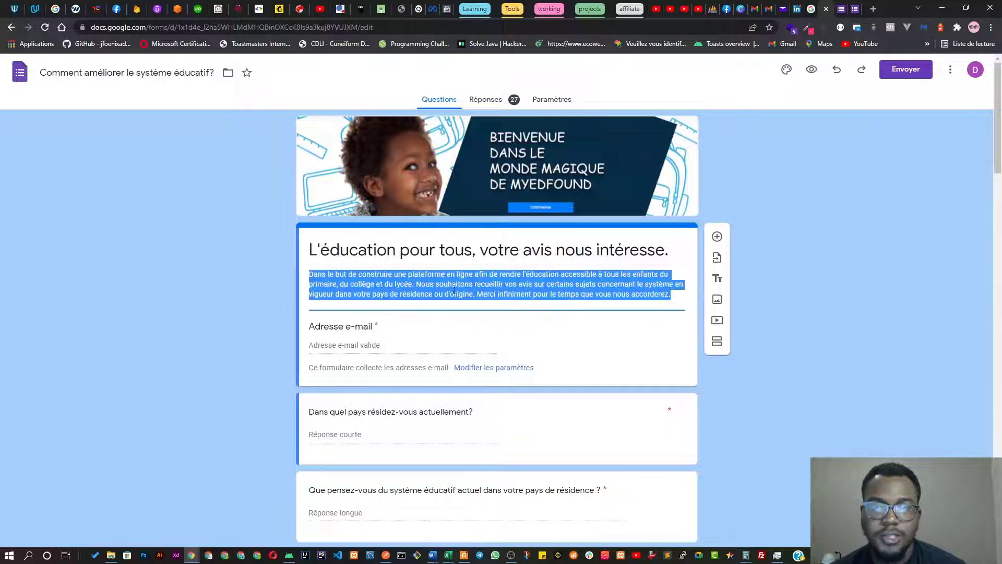
{"action": "right_click", "coordinate": [489, 284]}
{"action": "left_click", "coordinate": [514, 321]}
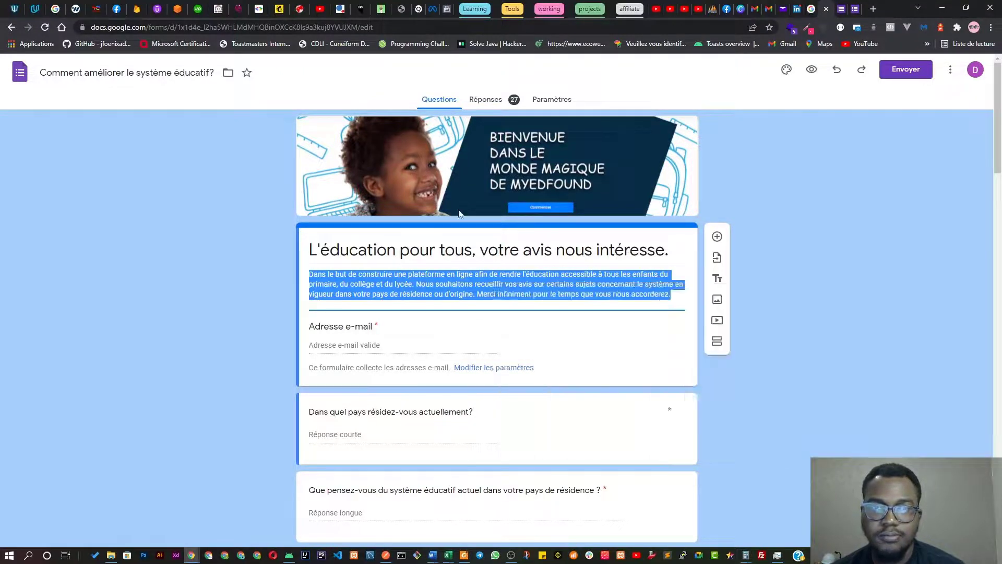
Switch back to the "Le marketing digital pour entrepreneur" form and replace its description with the copied text
{"action": "left_click", "coordinate": [841, 8]}
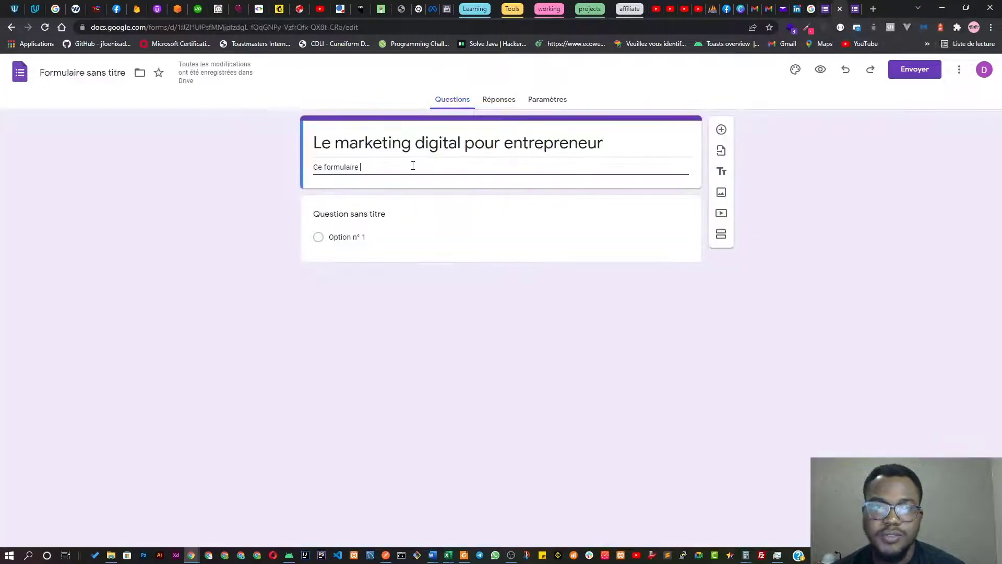
{"action": "key", "text": "ctrl+a"}
{"action": "key", "text": "ctrl+v"}
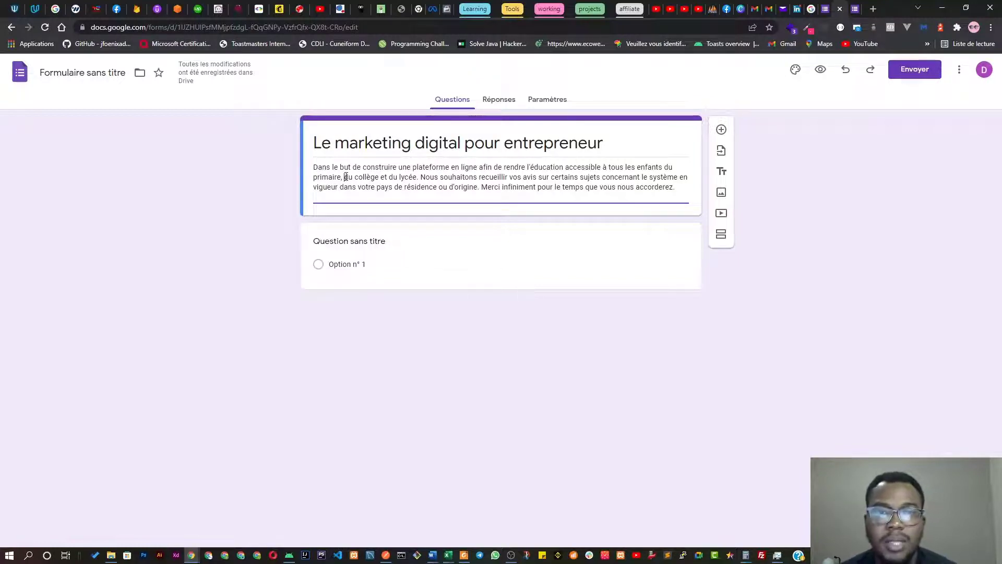
{"action": "left_click_drag", "start_coordinate": [340, 178], "coordinate": [314, 167]}
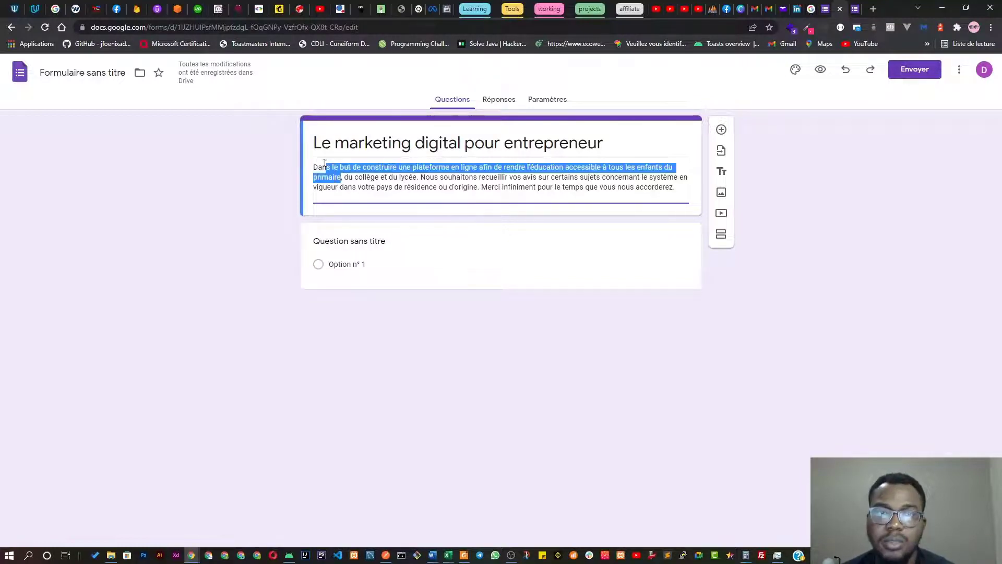
{"action": "left_click", "coordinate": [418, 181]}
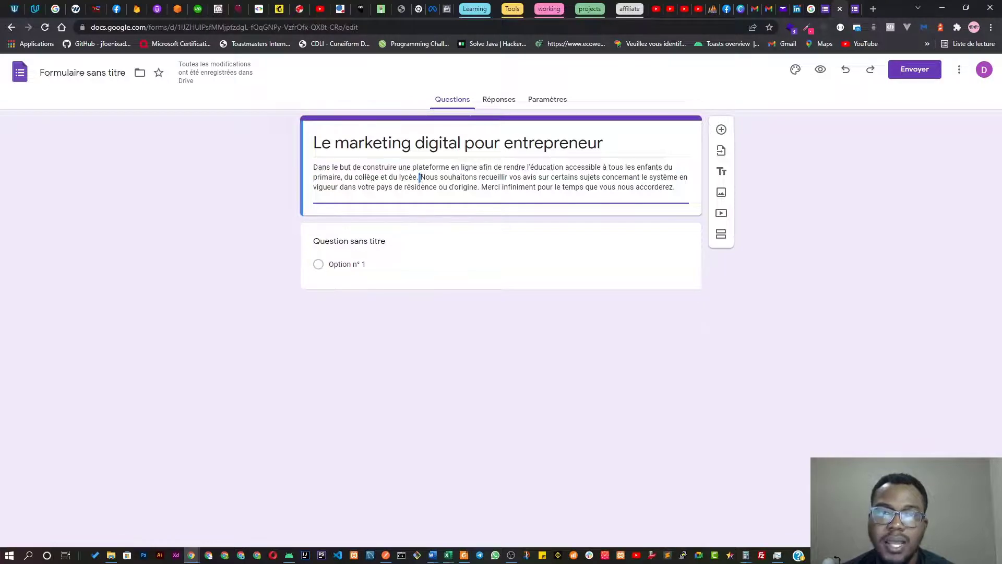
{"action": "left_click_drag", "start_coordinate": [420, 177], "coordinate": [480, 188]}
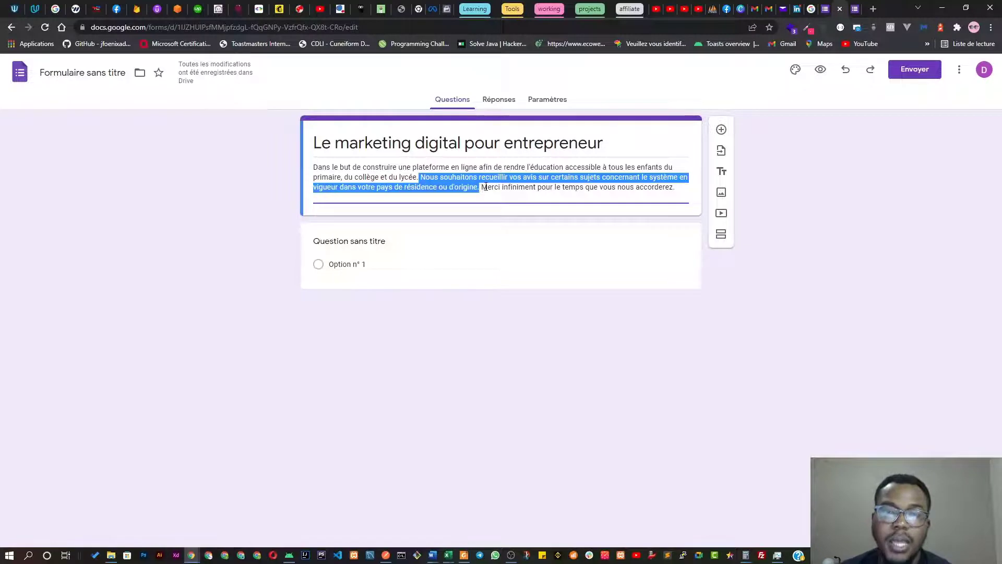
{"action": "left_click", "coordinate": [485, 187]}
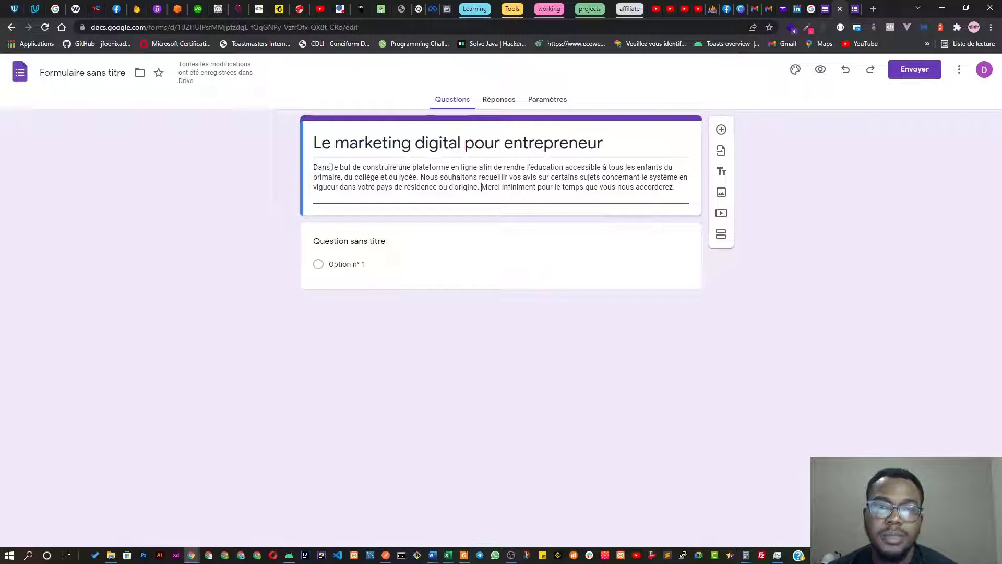
Replace everything in the description before "Merci infiniment" with the opening words "Dans le but d'aider"
{"action": "left_click_drag", "start_coordinate": [315, 167], "coordinate": [479, 189]}
{"action": "type", "text": "Dans le mb"}
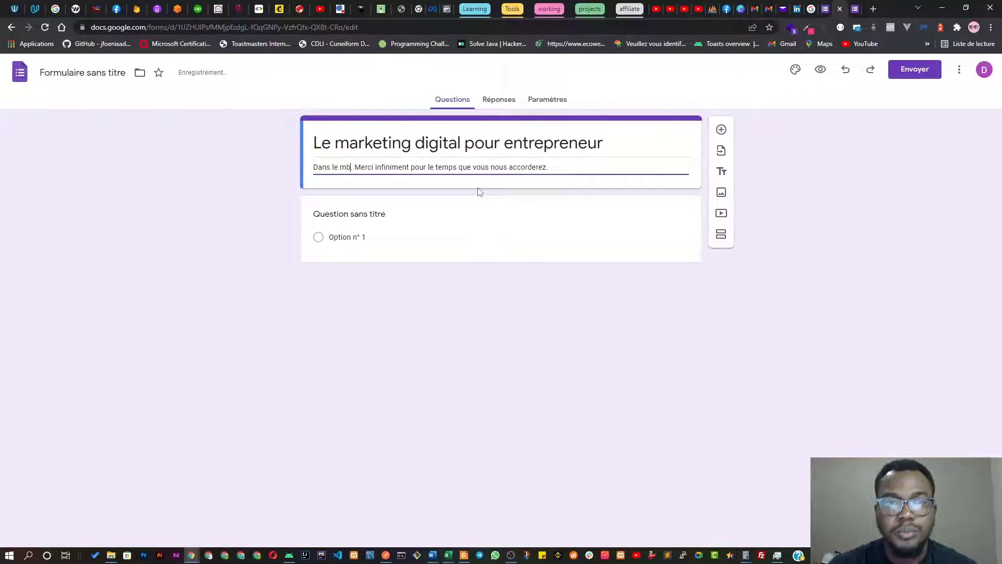
{"action": "key", "text": "BackSpace"}
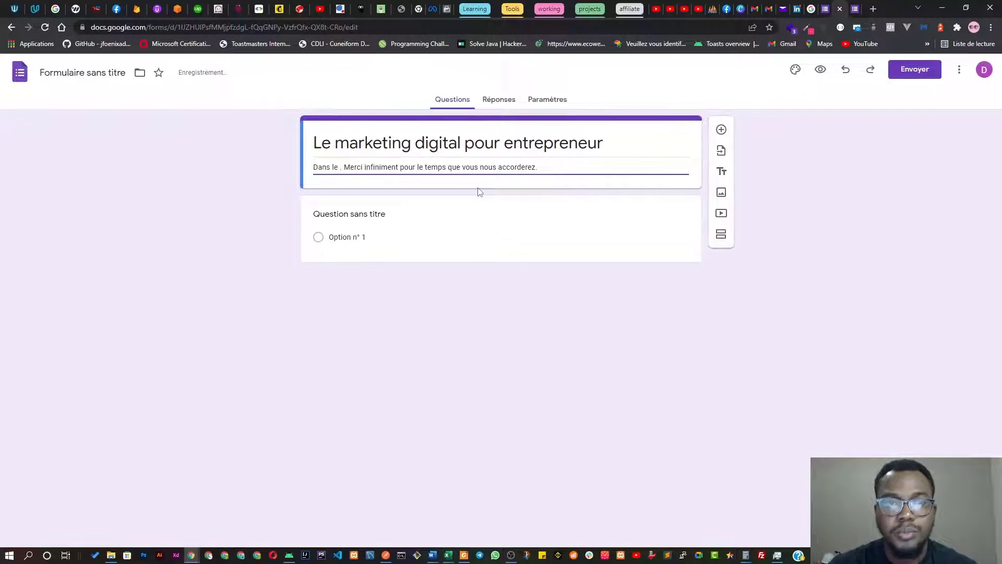
{"action": "type", "text": "but de"}
{"action": "type", "text": " l"}
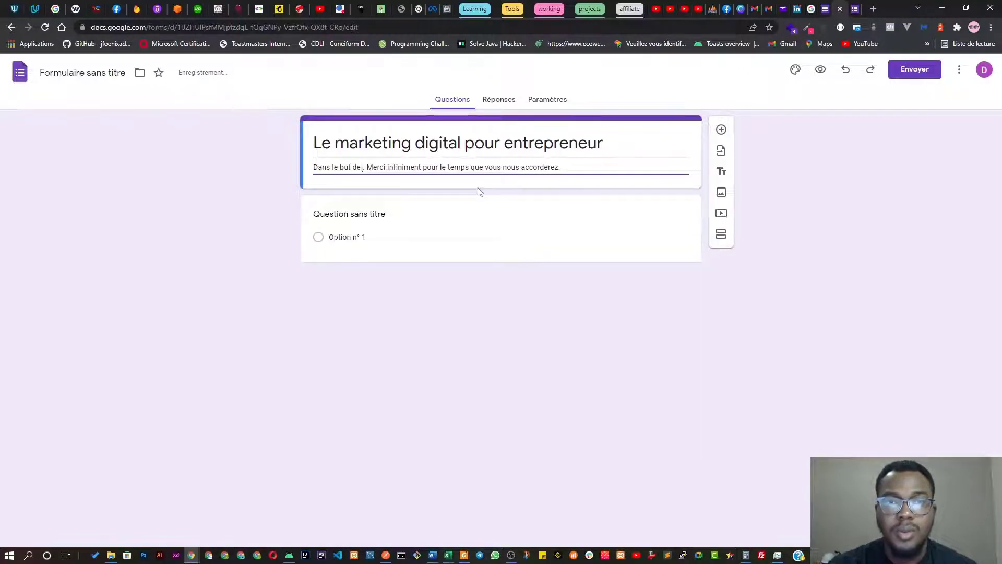
{"action": "key", "text": "BackSpace"}
{"action": "key", "text": "BackSpace"}
{"action": "key", "text": "BackSpace"}
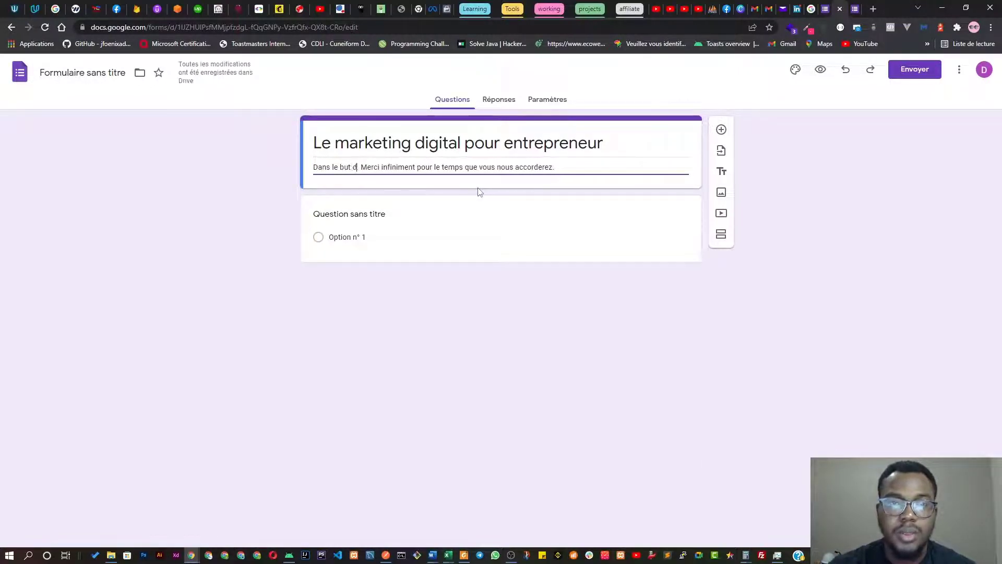
{"action": "type", "text": "'aider les"}
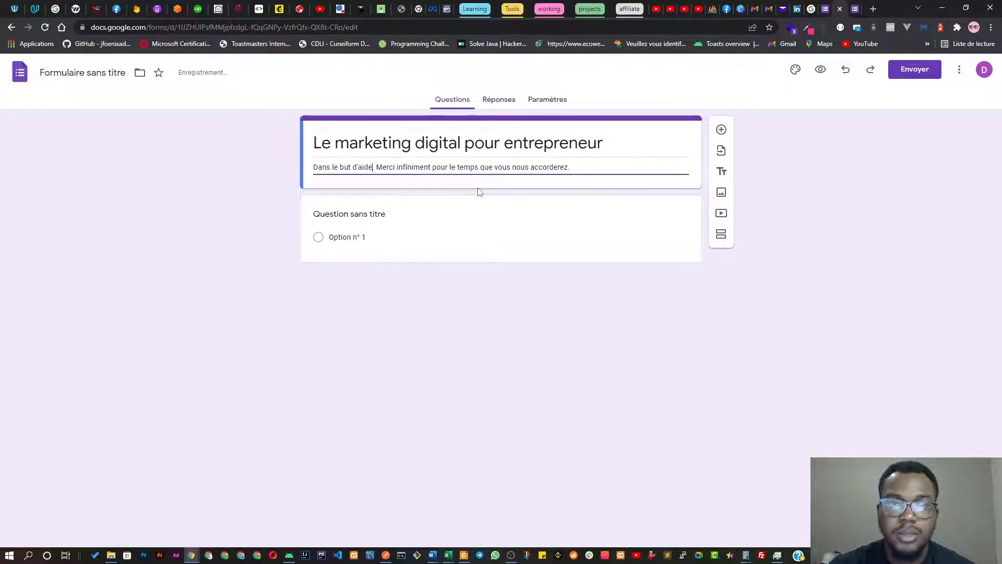
Continue the description's opening sentence with "toute personne voulant entreprendre"
{"action": "key", "text": "BackSpace"}
{"action": "key", "text": "BackSpace"}
{"action": "key", "text": "BackSpace"}
{"action": "key", "text": "BackSpace"}
{"action": "type", "text": "toute per"}
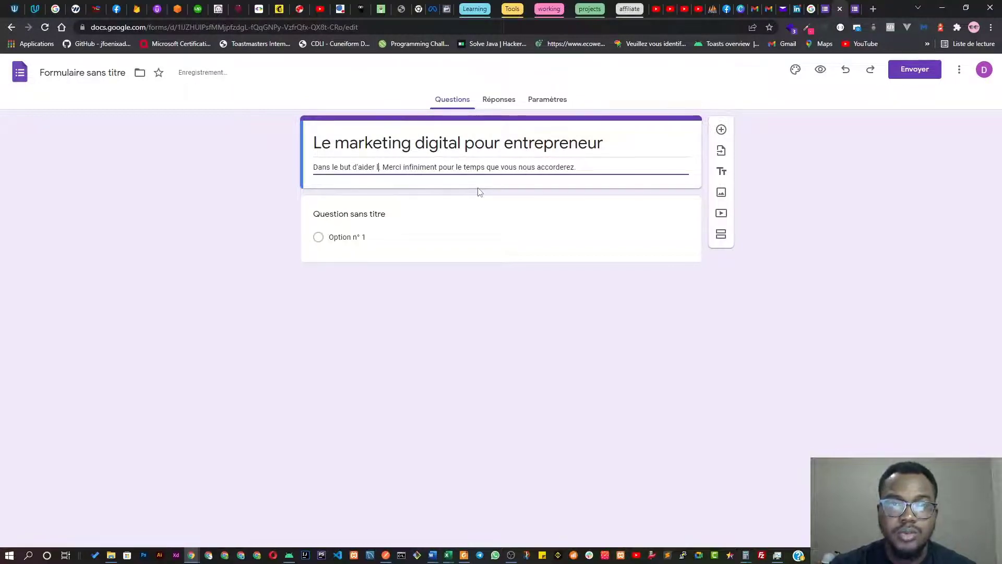
{"action": "type", "text": "sonne voulan"}
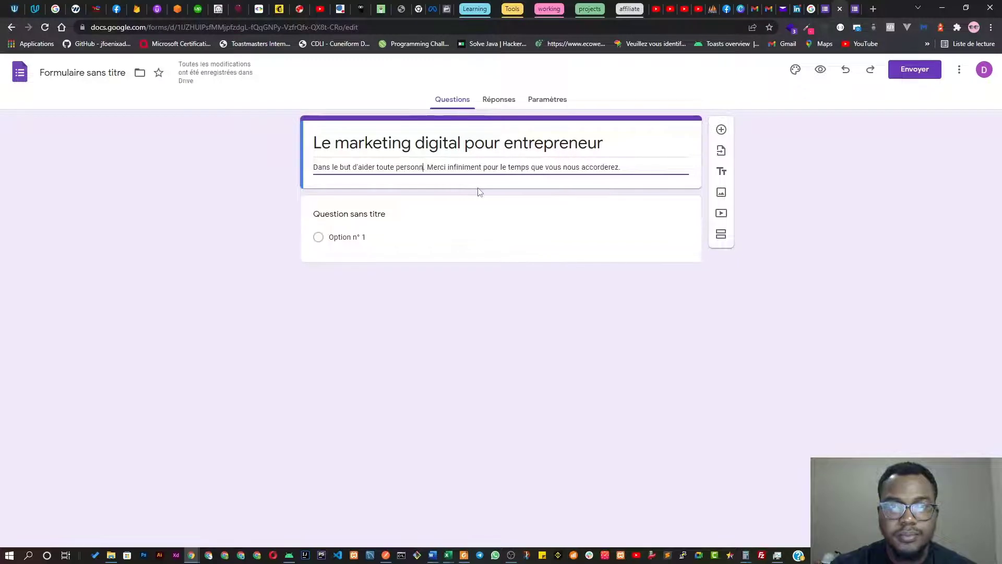
{"action": "type", "text": "t entreprend"}
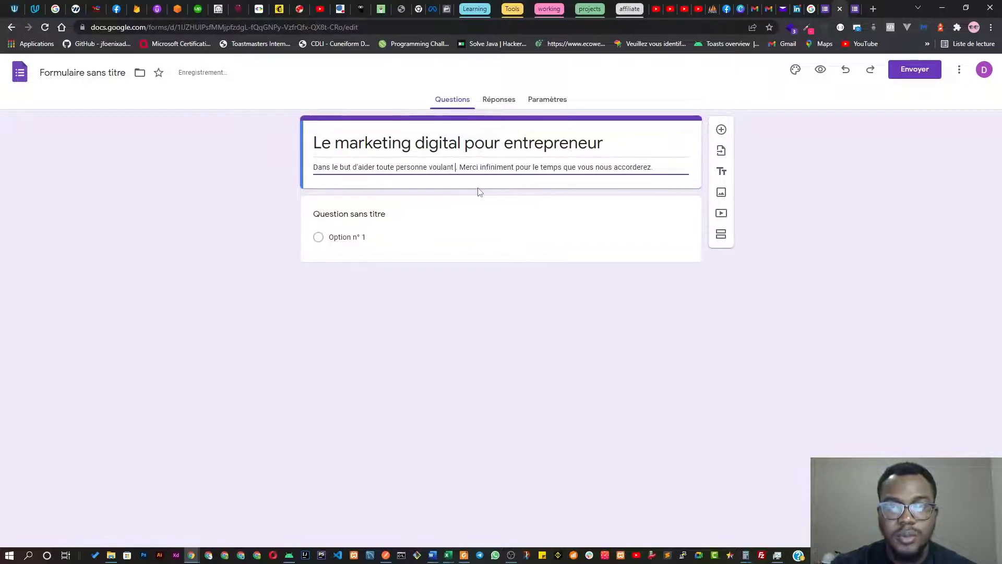
{"action": "type", "text": "re "}
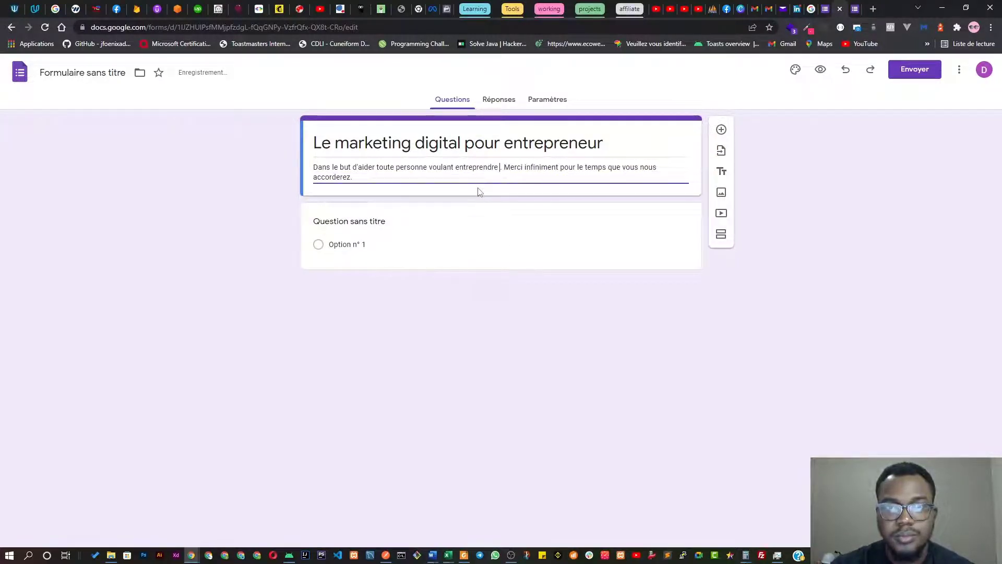
Finish the description's first sentence with "à être autonome sur le digital."
{"action": "type", "text": "à "}
{"action": "type", "text": "être auton"}
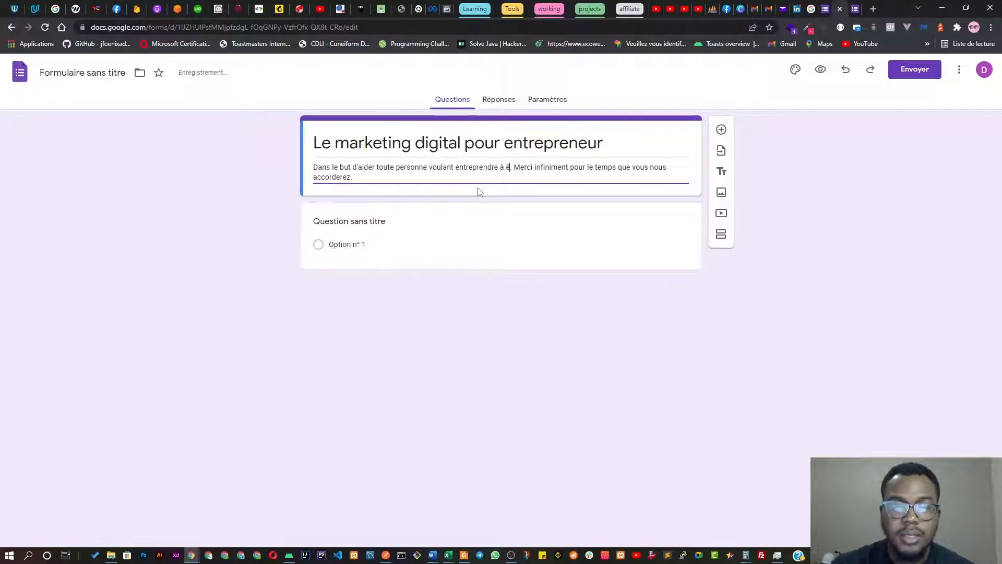
{"action": "type", "text": "ome dan"}
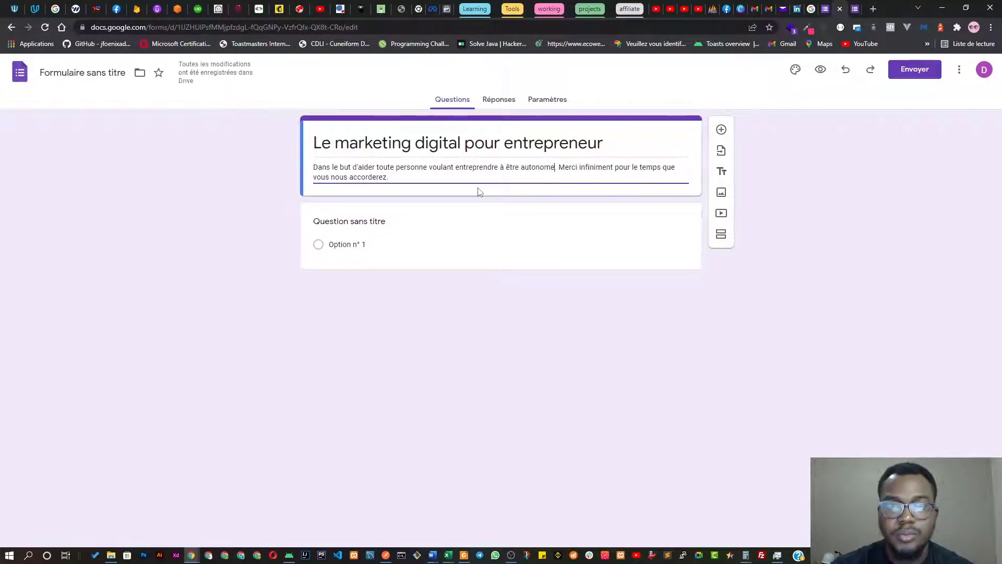
{"action": "key", "text": "BackSpace"}
{"action": "key", "text": "BackSpace"}
{"action": "key", "text": "BackSpace"}
{"action": "type", "text": "sur le"}
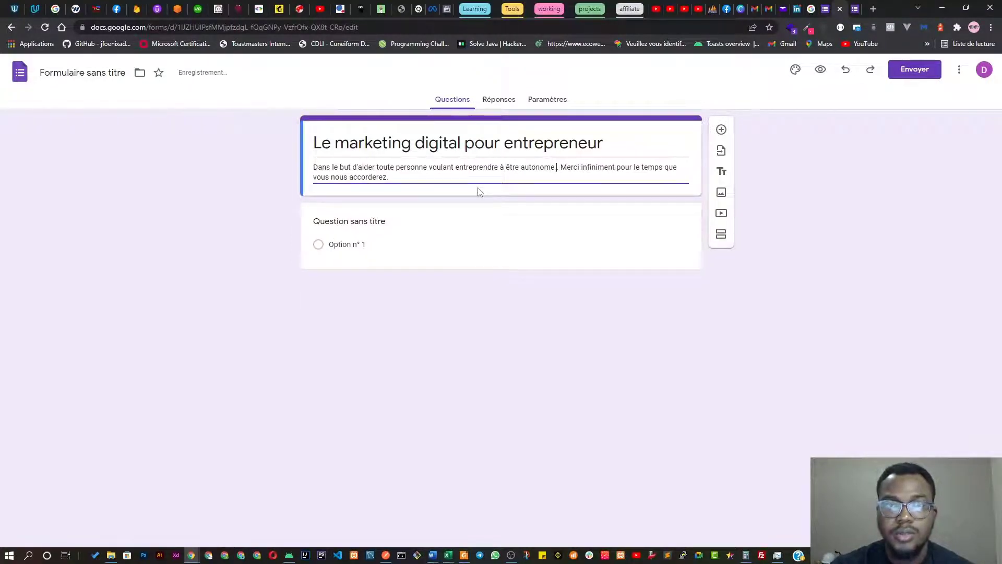
{"action": "type", "text": " digital."}
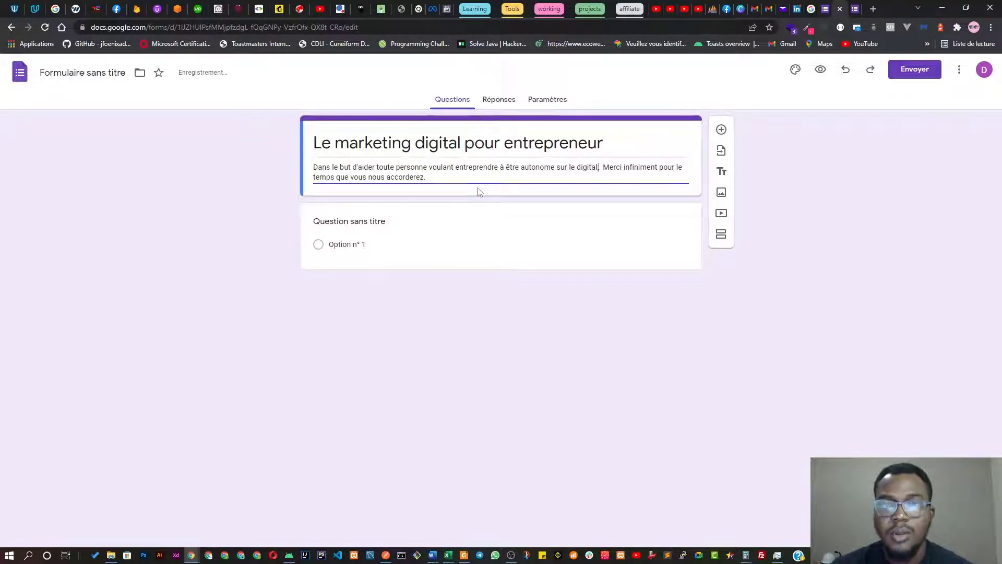
Add "Nous avons besoin de votre avis pour produire" to the description, just before "Merci infiniment"
{"action": "type", "text": " Nous avons "}
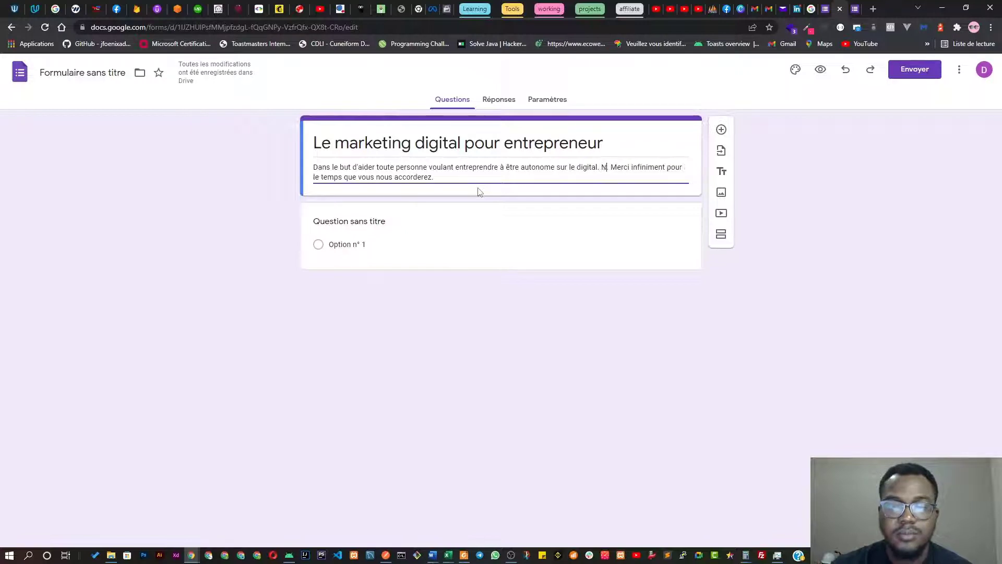
{"action": "type", "text": "besoin de "}
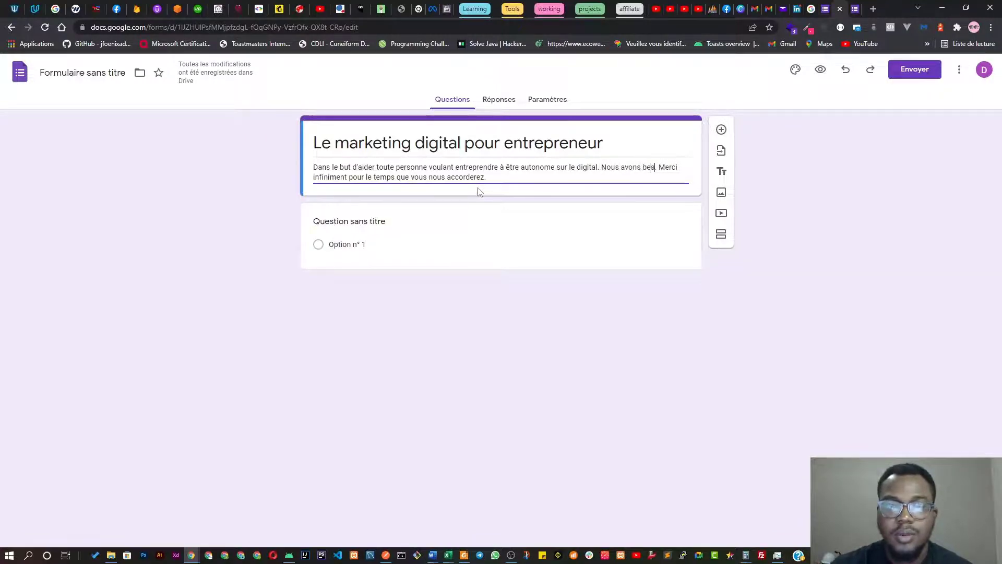
{"action": "type", "text": "vo"}
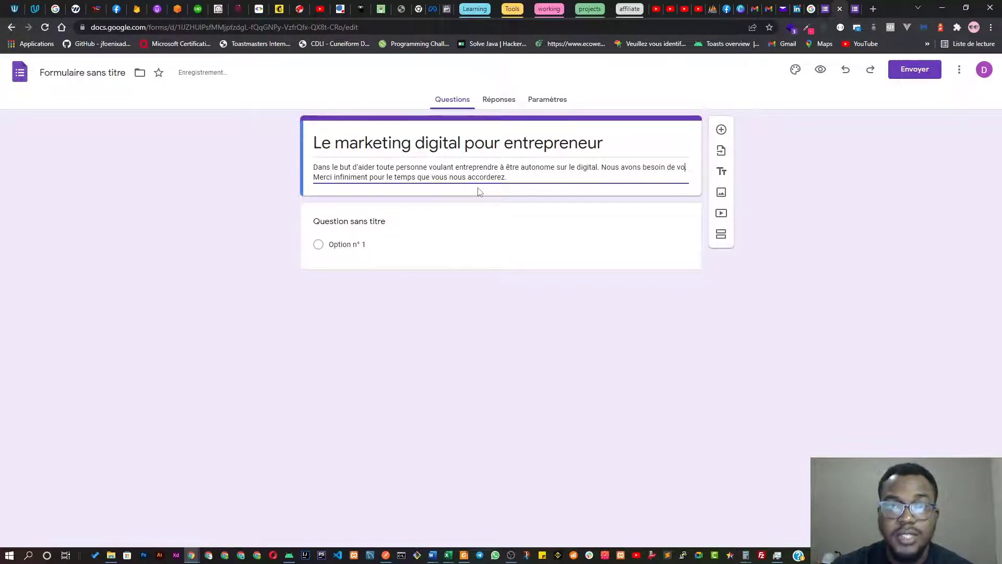
{"action": "type", "text": "tre avis pour "}
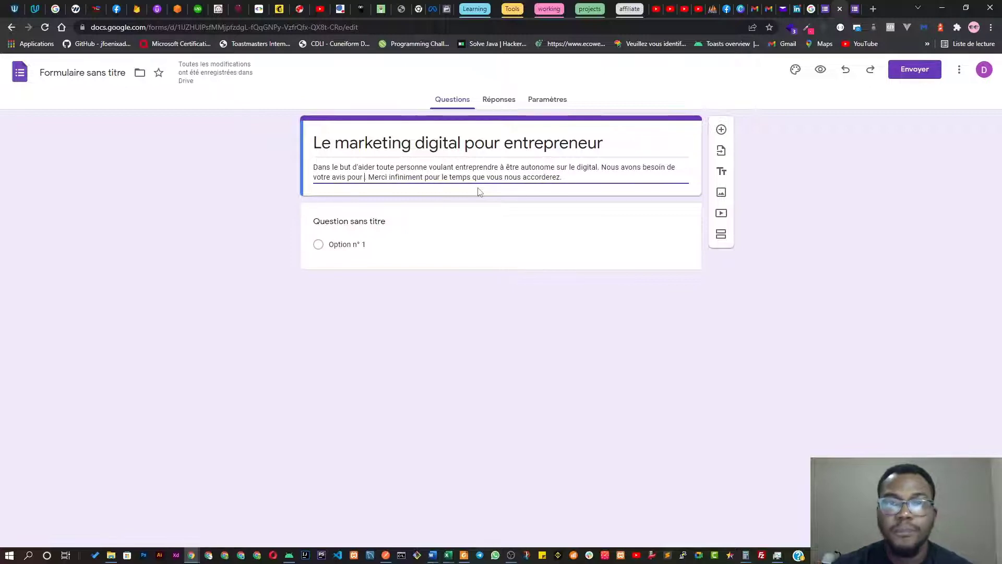
{"action": "type", "text": "produite"}
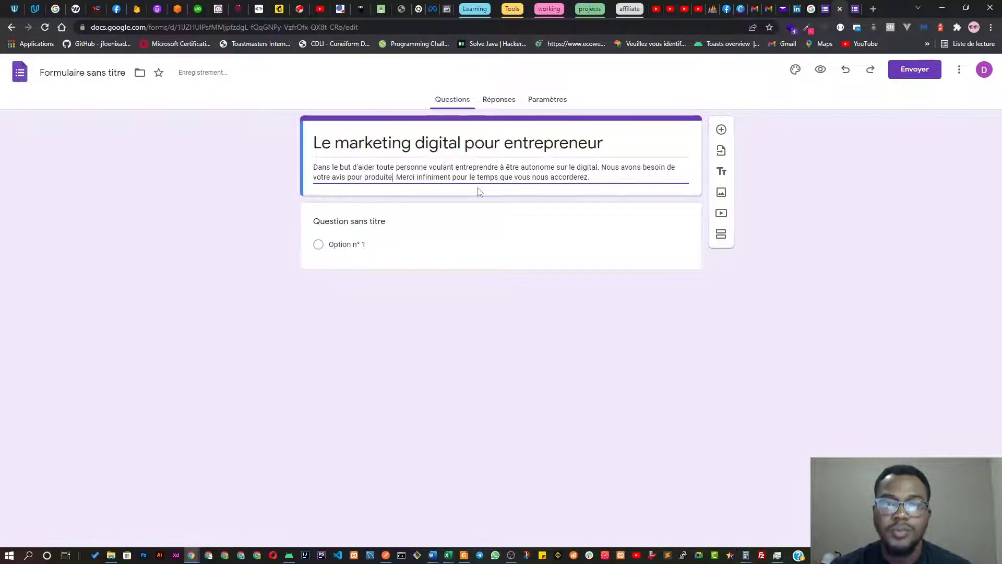
{"action": "key", "text": "BackSpace"}
{"action": "key", "text": "BackSpace"}
{"action": "type", "text": "re "}
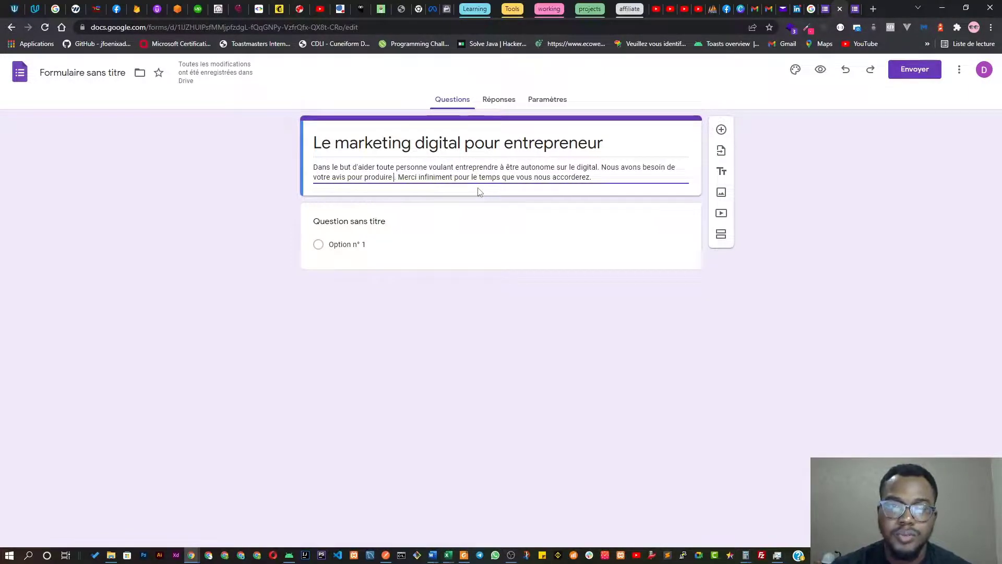
Continue the description's second sentence with "du contenu adapaté aux entrepreneurs"
{"action": "type", "text": "du contenu a"}
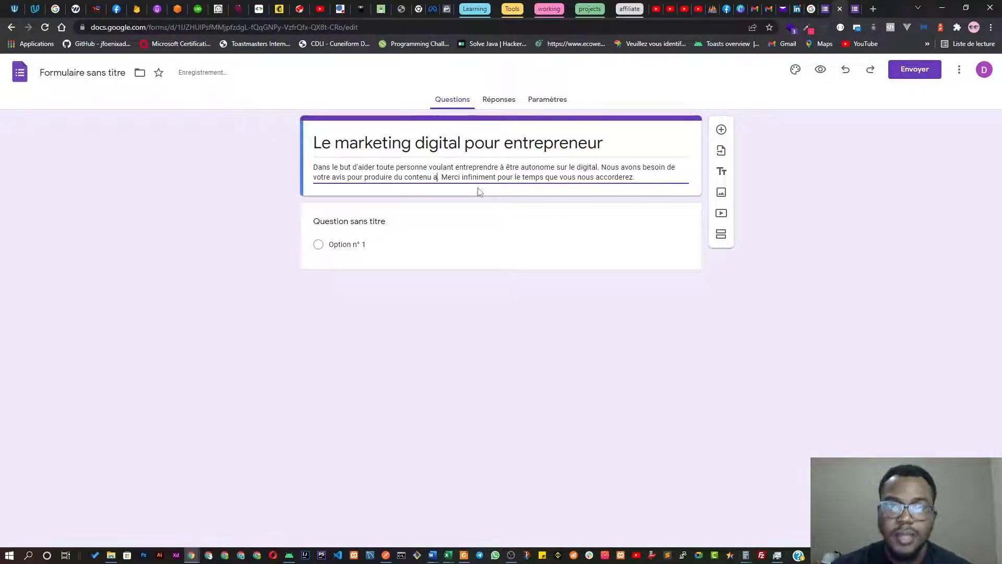
{"action": "type", "text": "dapaté M"}
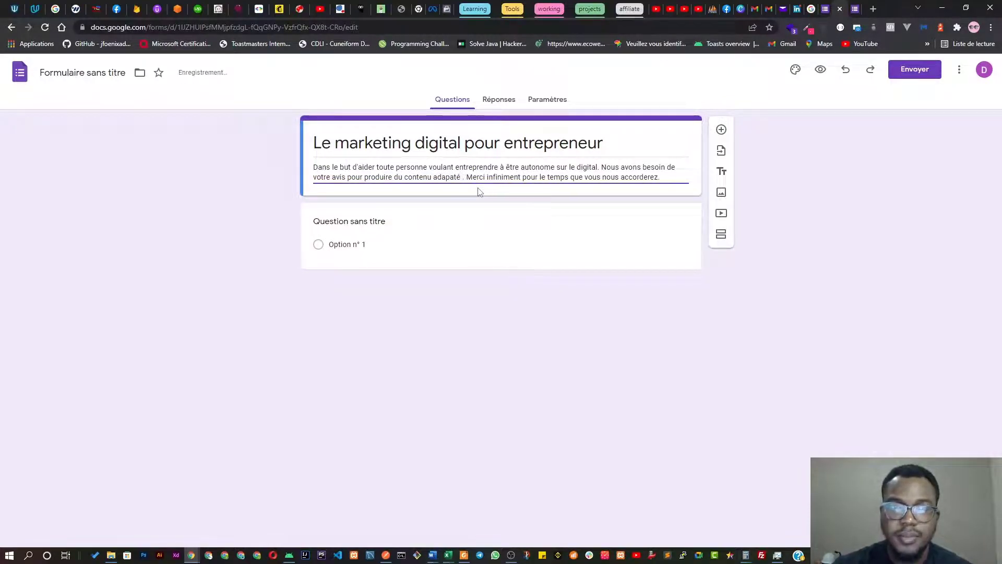
{"action": "type", "text": "erci infiniment"}
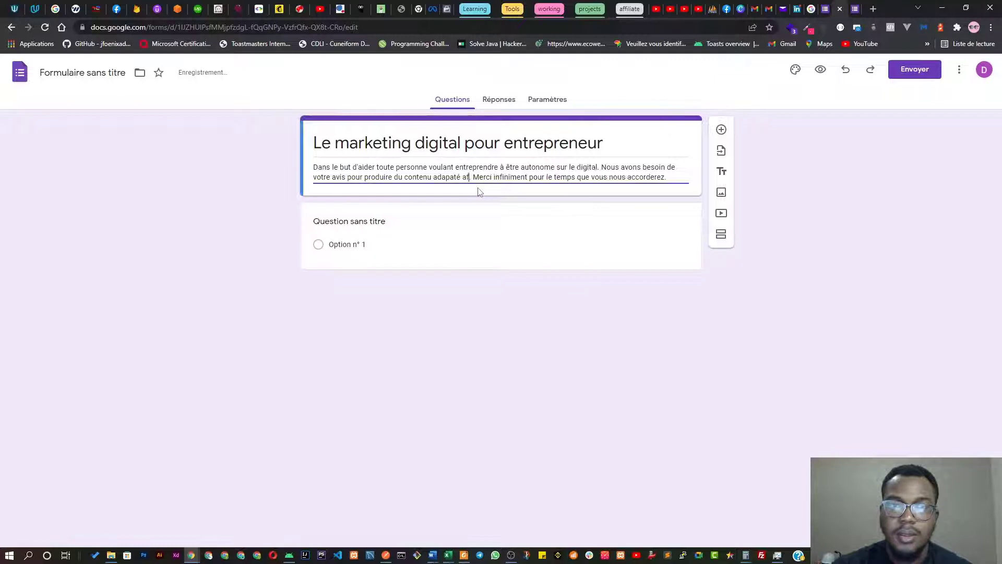
{"action": "key", "text": "BackSpace"}
{"action": "key", "text": "BackSpace"}
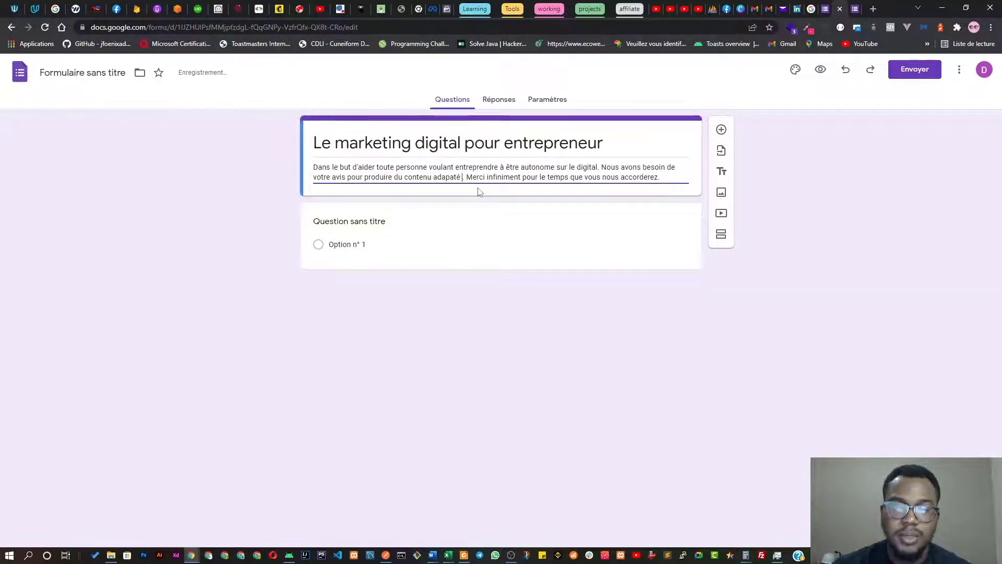
{"action": "type", "text": "aux entrepre"}
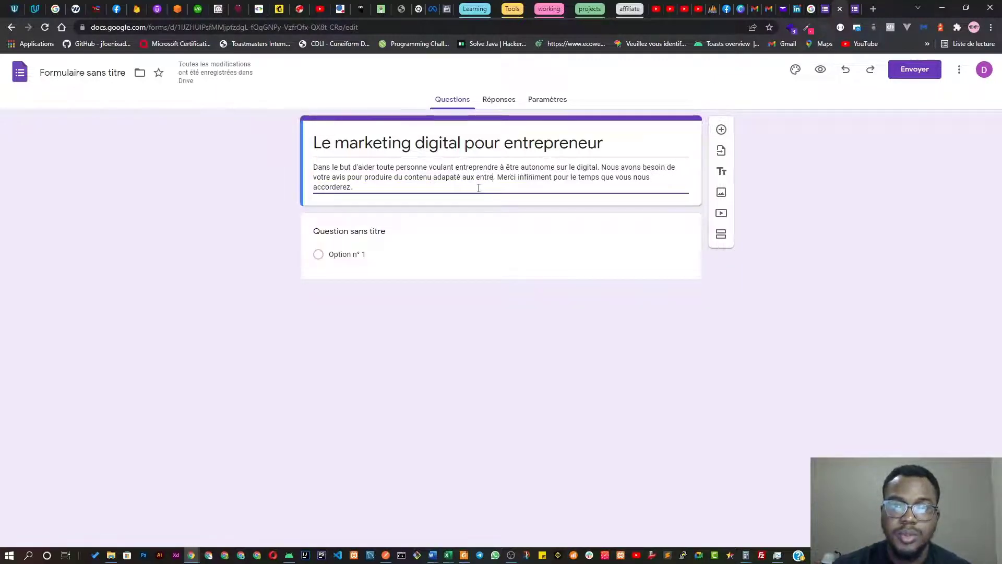
{"action": "type", "text": "neurs"}
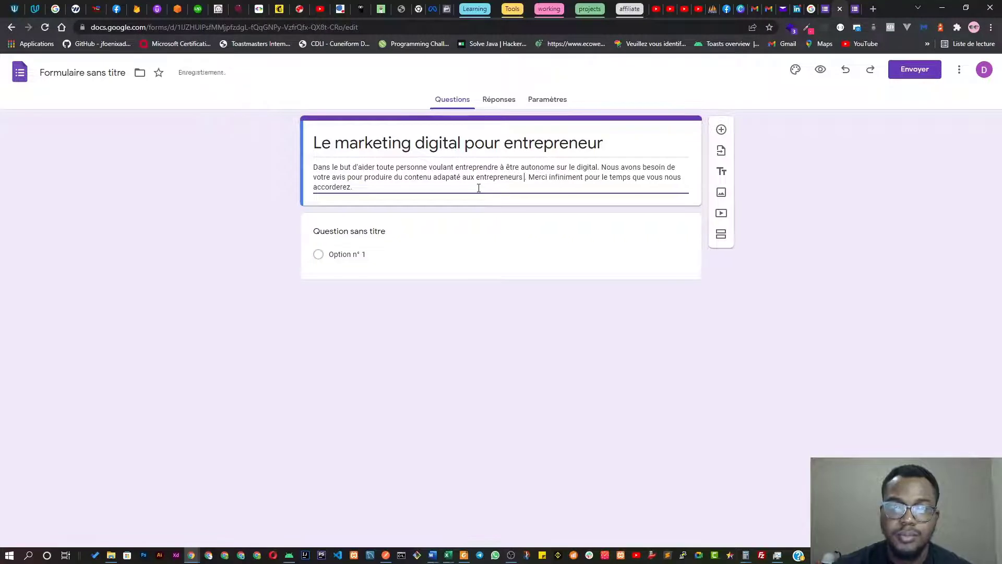
Extend the description's second sentence after "entrepreneurs" with "ayant besoin d'une c"
{"action": "type", "text": " ayant"}
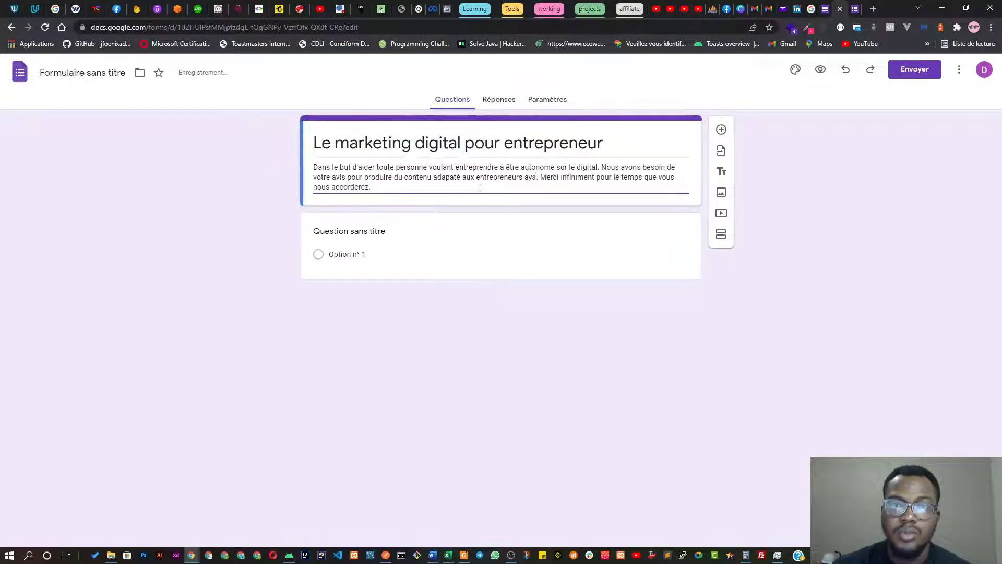
{"action": "type", "text": " besoin d'u"}
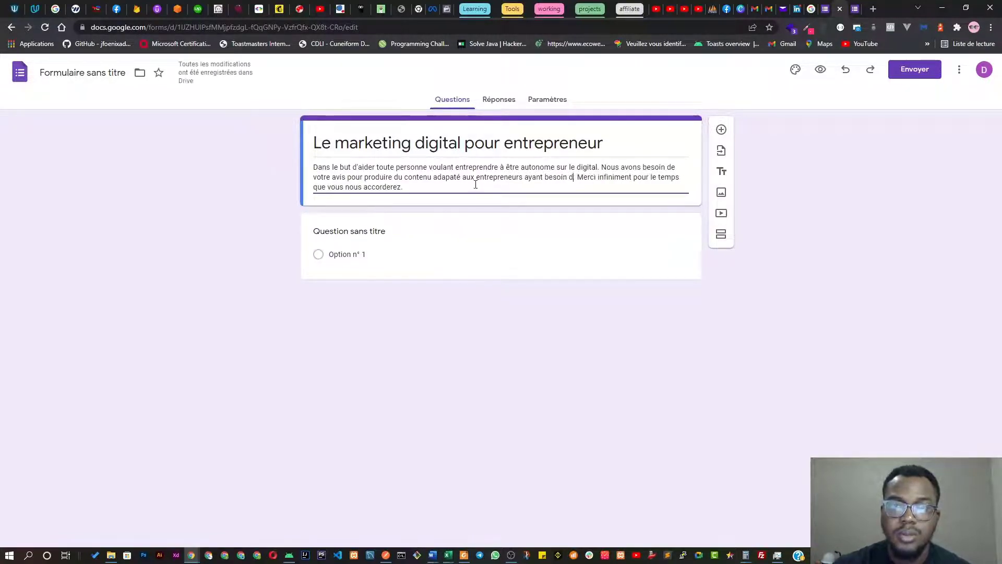
{"action": "type", "text": "ne c"}
{"action": "key", "text": "Tab"}
{"action": "type", "text": "o"}
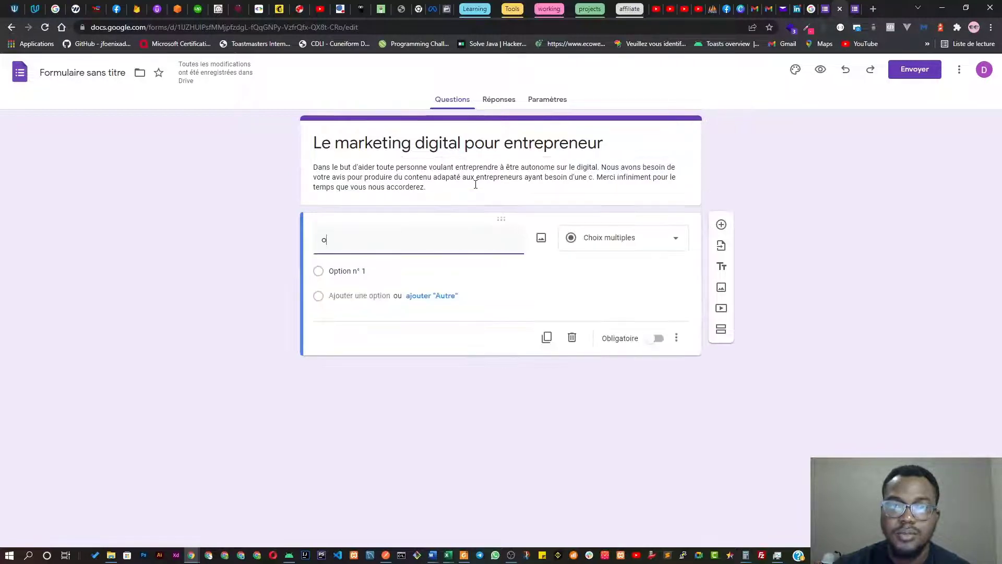
Replace "d'une c" in the description's second sentence with "de compétences"
{"action": "left_click", "coordinate": [591, 177]}
{"action": "left_click", "coordinate": [590, 178]}
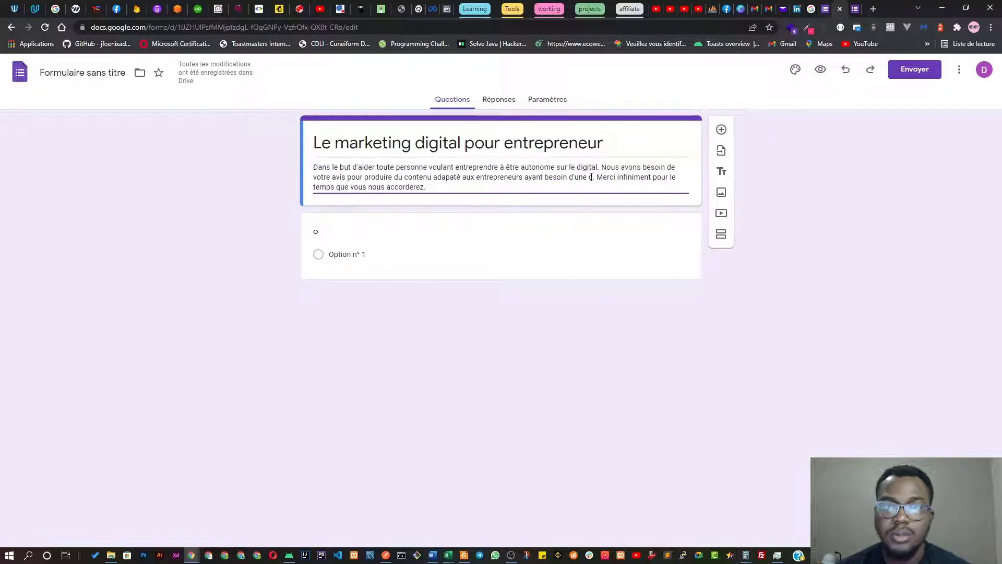
{"action": "key", "text": "BackSpace"}
{"action": "key", "text": "BackSpace"}
{"action": "key", "text": "BackSpace"}
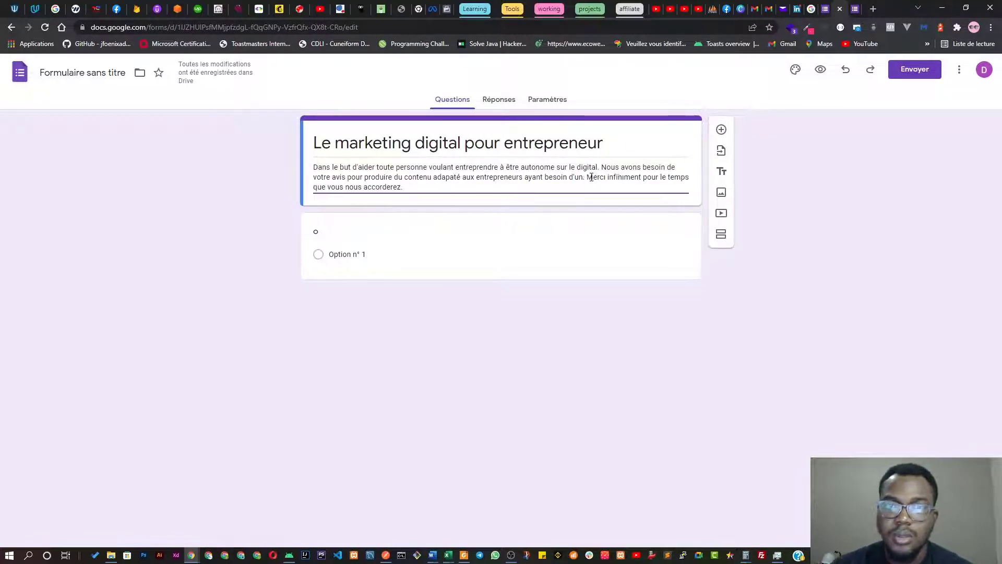
{"action": "key", "text": "BackSpace"}
{"action": "key", "text": "BackSpace"}
{"action": "key", "text": "BackSpace"}
{"action": "key", "text": "BackSpace"}
{"action": "type", "text": "e co"}
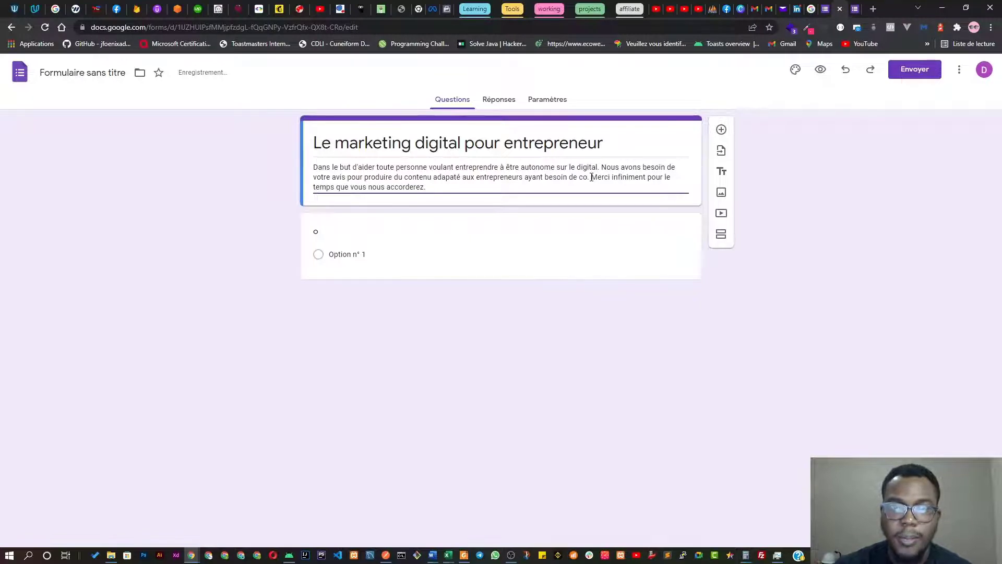
{"action": "type", "text": "mpétence"}
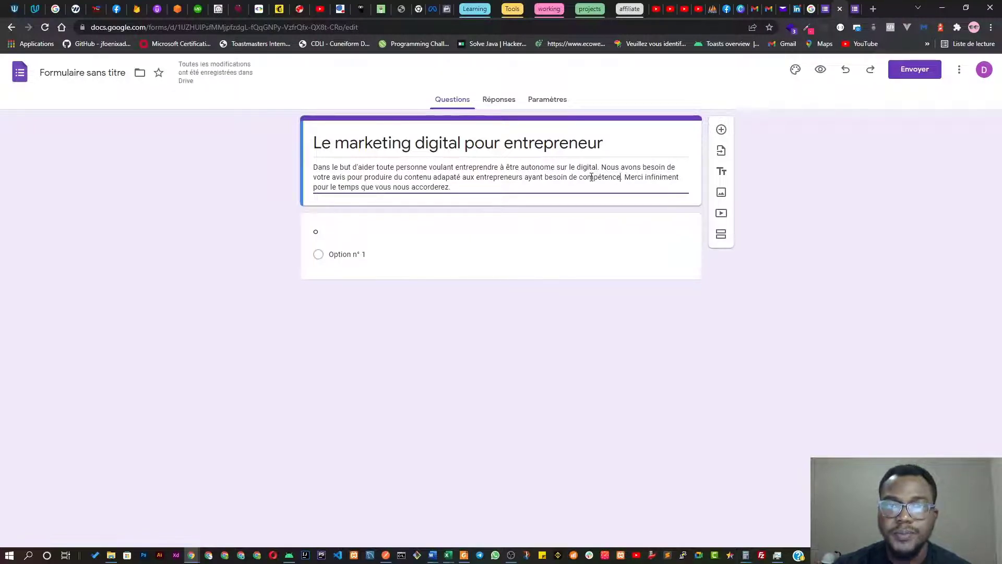
{"action": "type", "text": "s "}
Finish the description's second sentence with "dans le marketing digital"
{"action": "type", "text": "dans l"}
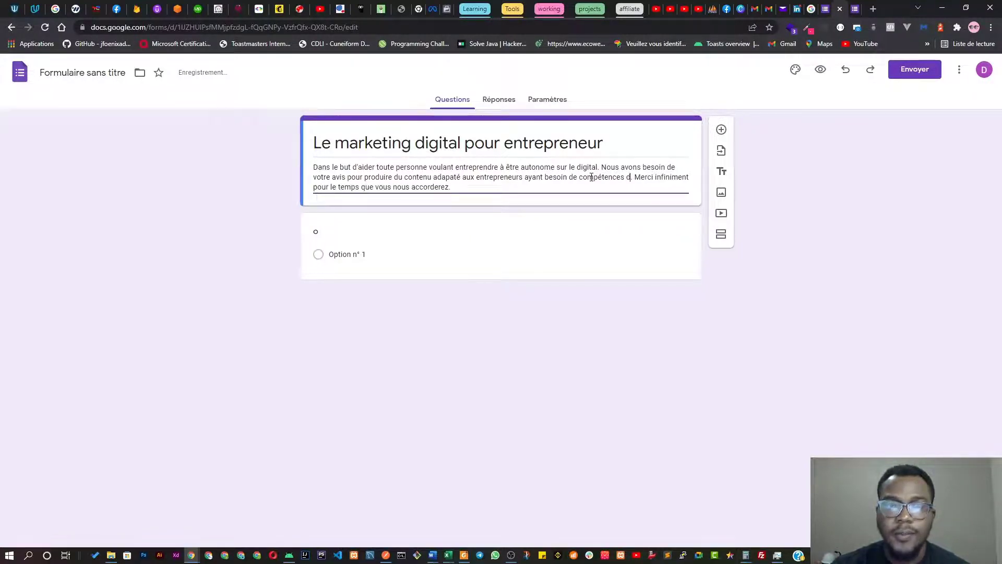
{"action": "type", "text": "e marke"}
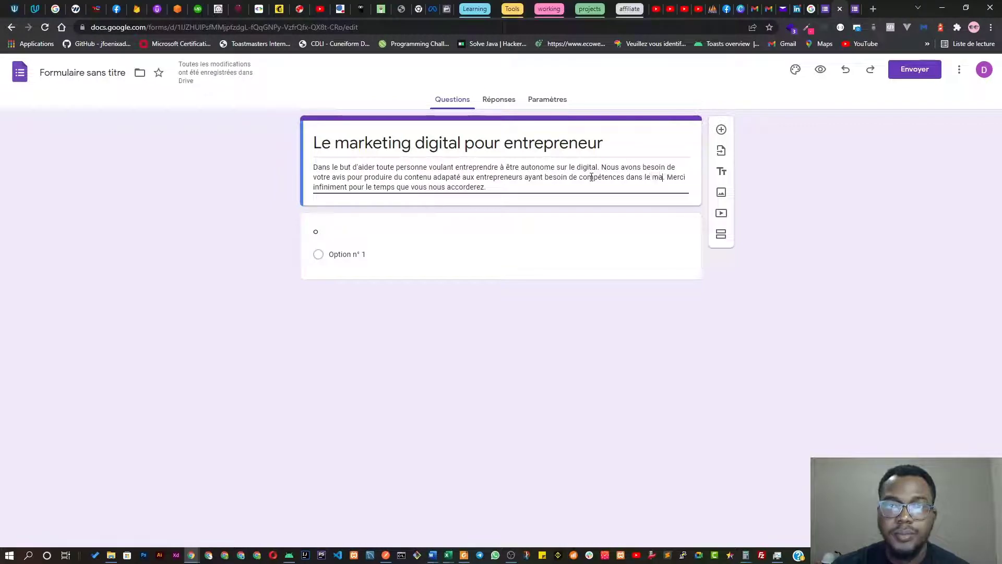
{"action": "type", "text": "ting di"}
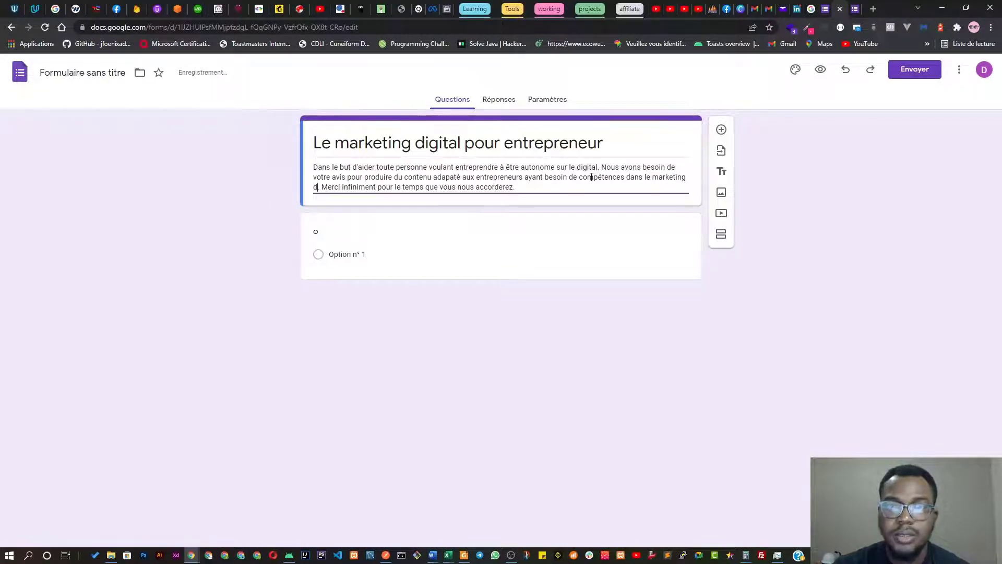
{"action": "type", "text": "gital"}
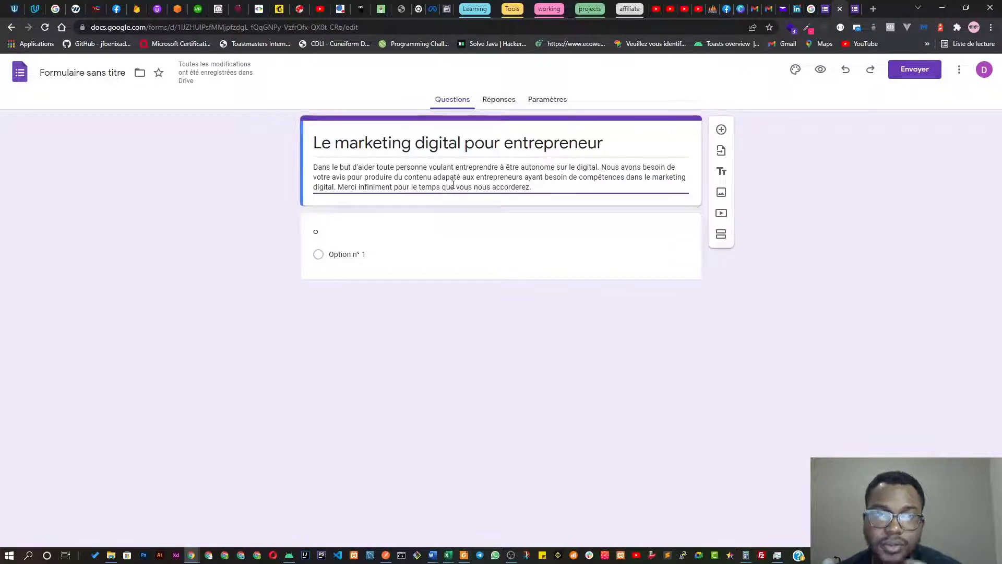
Make the description's wording plural by changing "contenu adapaté" to "contenus adapatés"
{"action": "left_click", "coordinate": [431, 176]}
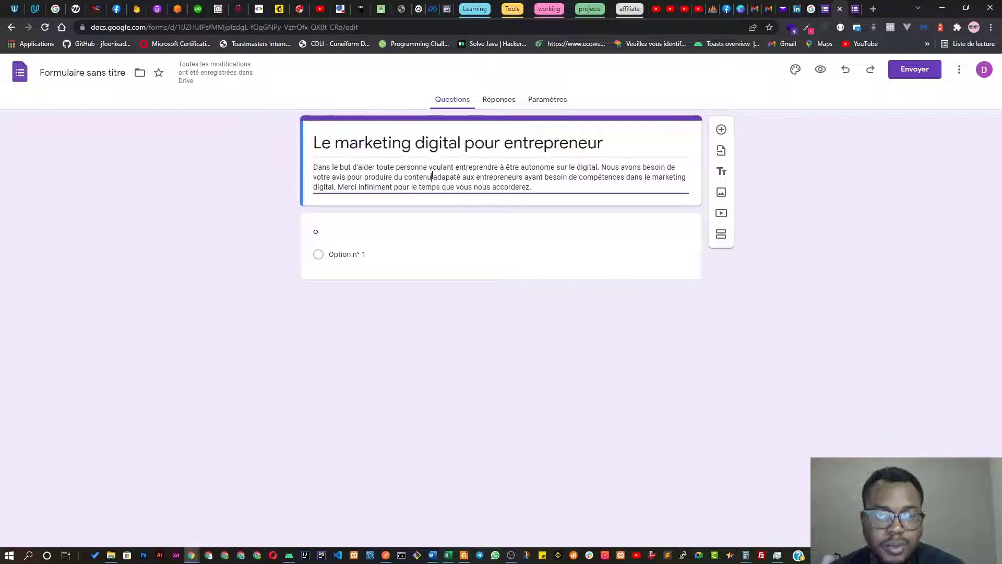
{"action": "type", "text": "s"}
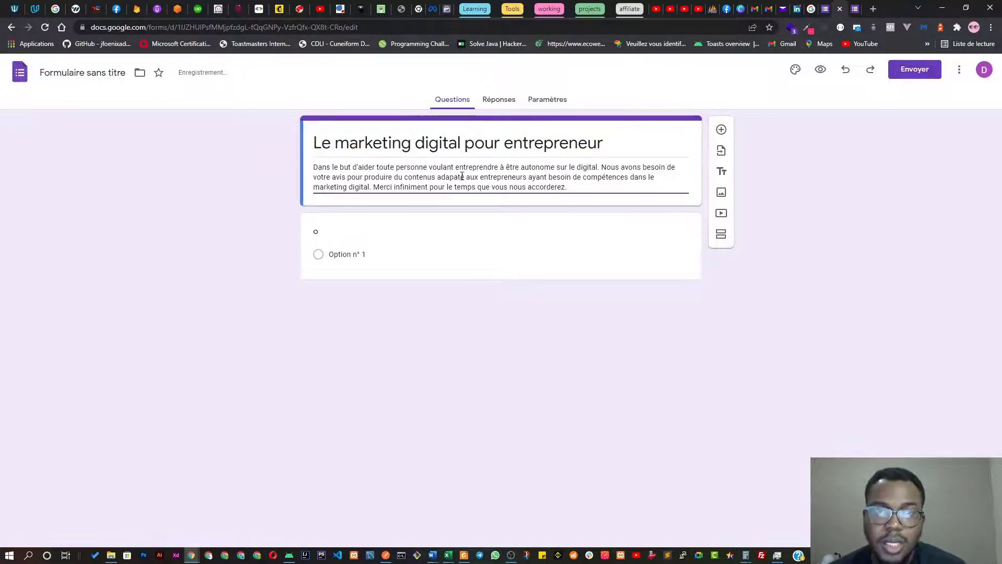
{"action": "left_click", "coordinate": [464, 177]}
{"action": "type", "text": "s"}
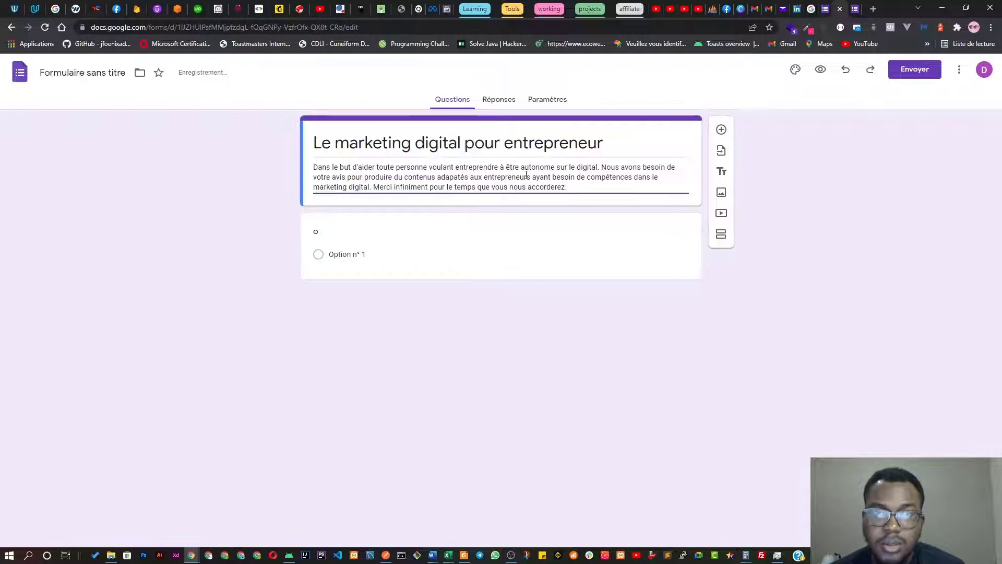
{"action": "left_click", "coordinate": [579, 187]}
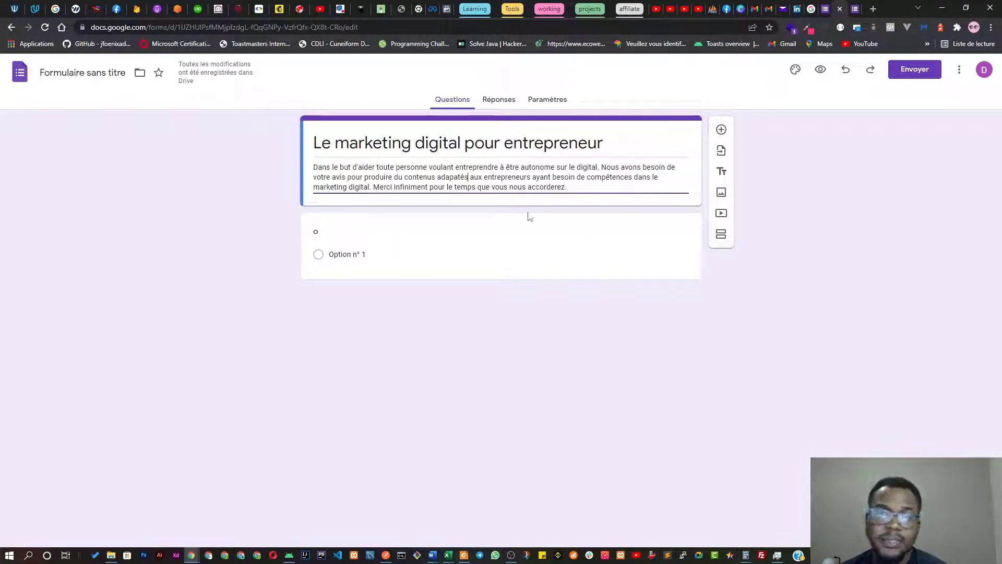
Change the first question's answer type to "Réponse courte"
{"action": "left_click", "coordinate": [610, 241]}
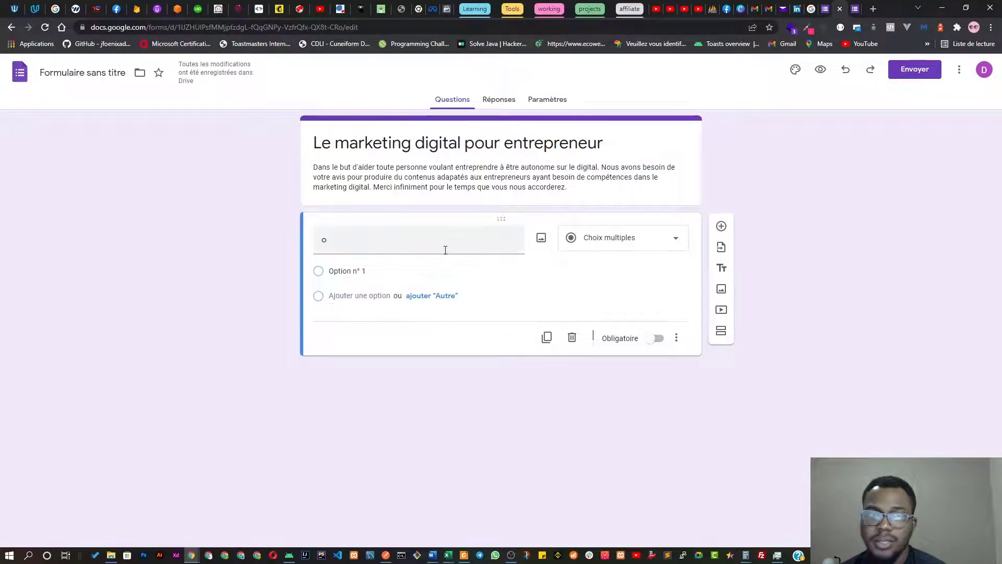
{"action": "left_click", "coordinate": [618, 243]}
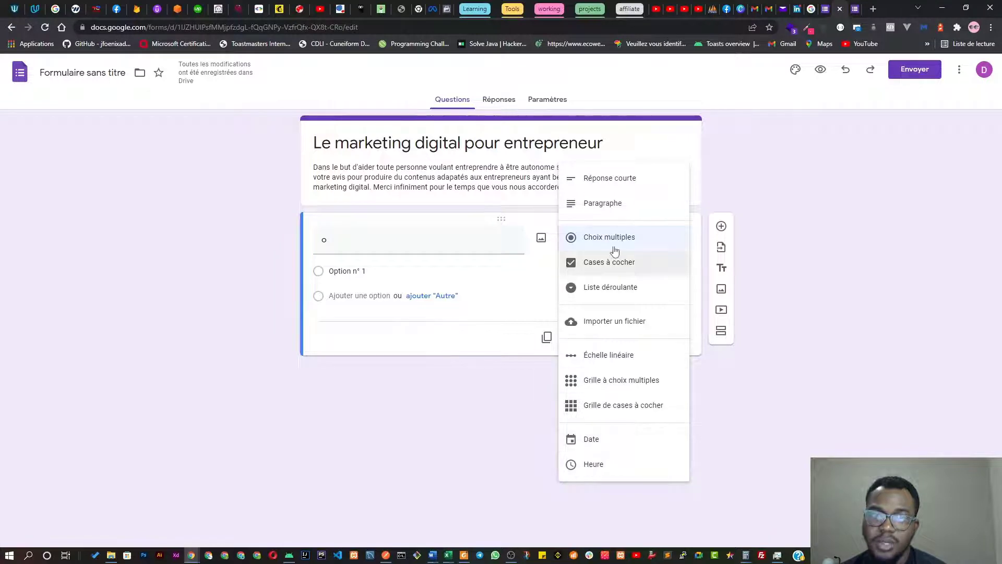
{"action": "left_click", "coordinate": [609, 179]}
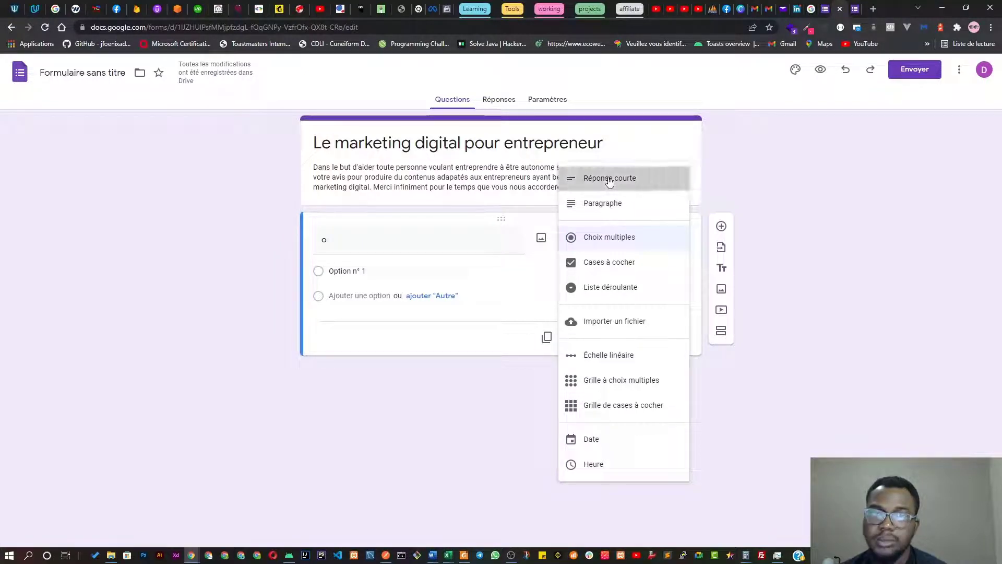
Begin the first question's text with "Quelles sont les difficultés rencontrés dans"
{"action": "left_click", "coordinate": [461, 238]}
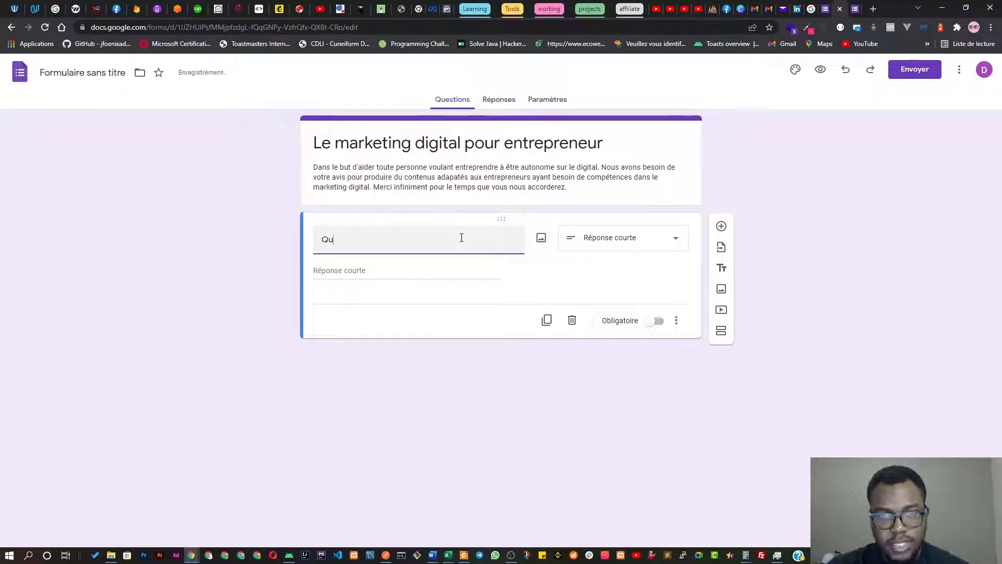
{"action": "type", "text": "ont"}
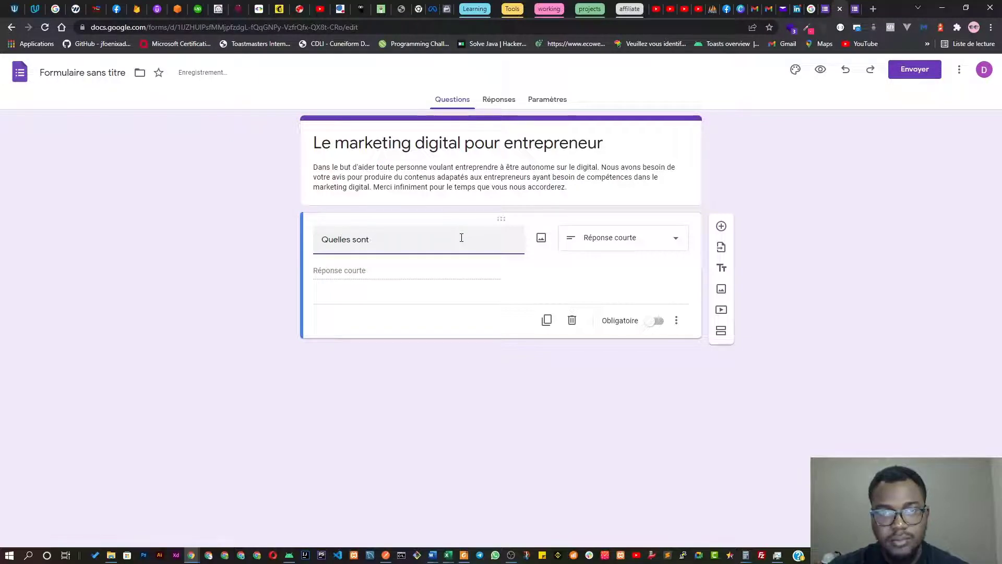
{"action": "key", "text": "BackSpace"}
{"action": "key", "text": "BackSpace"}
{"action": "type", "text": "l"}
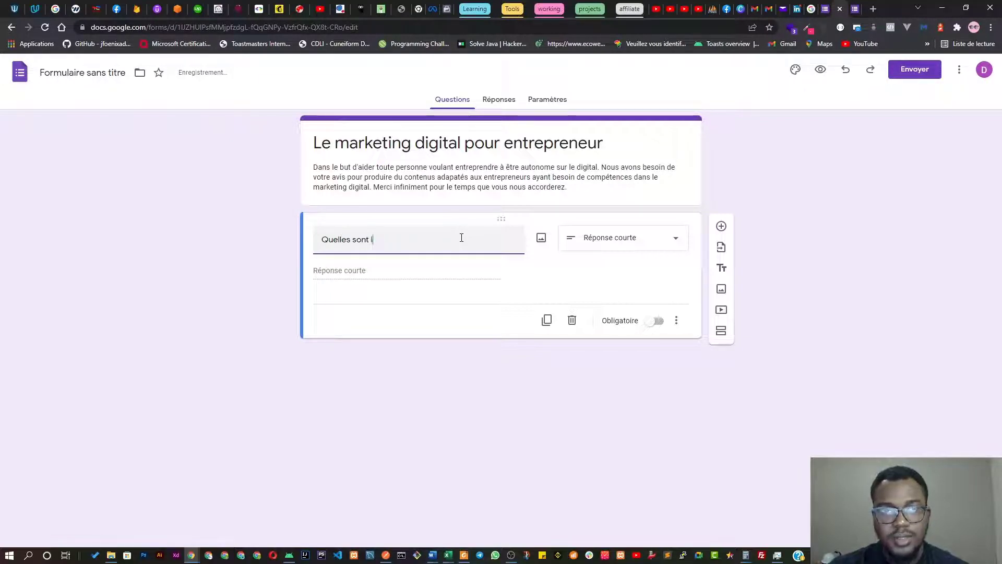
{"action": "type", "text": "es difficul"}
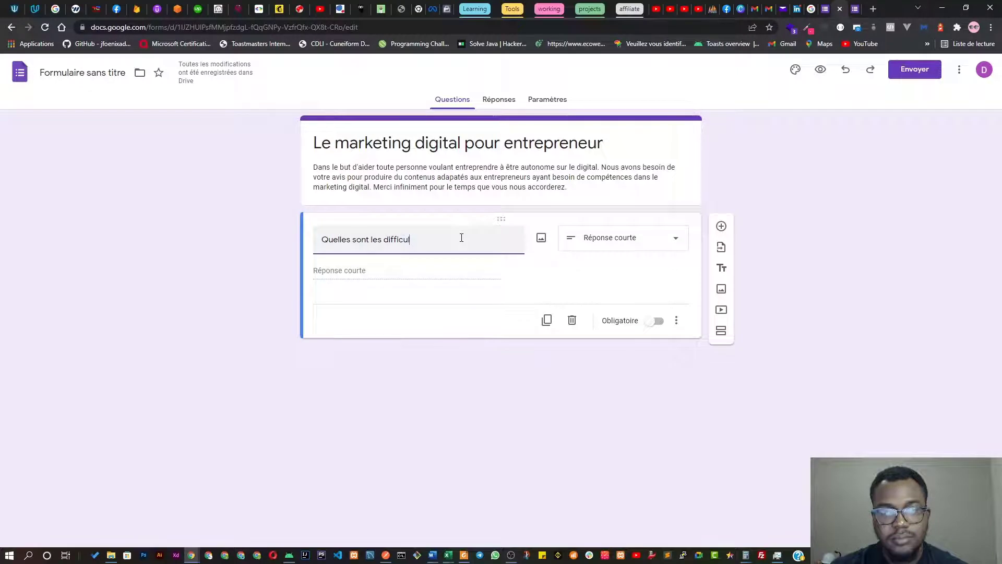
{"action": "type", "text": "tés rencontr"}
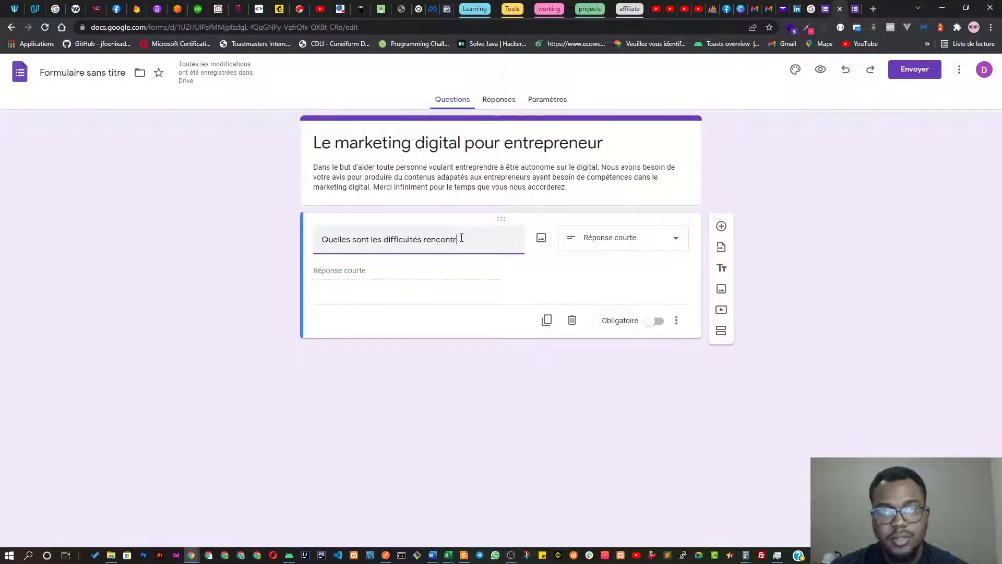
{"action": "type", "text": "és dans"}
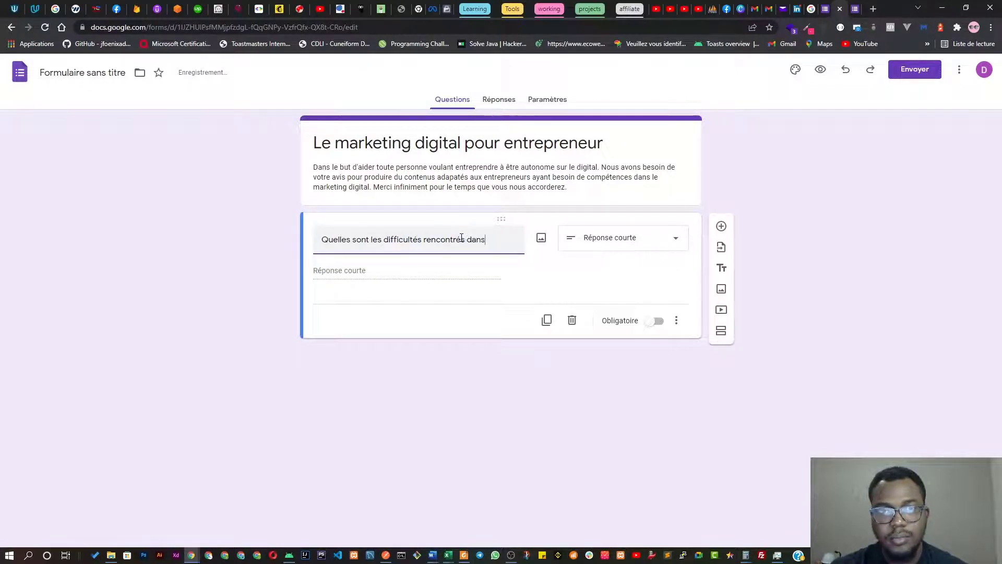
Complete the first question's wording with "l'exercice de votre métier?"
{"action": "type", "text": " l'exercice"}
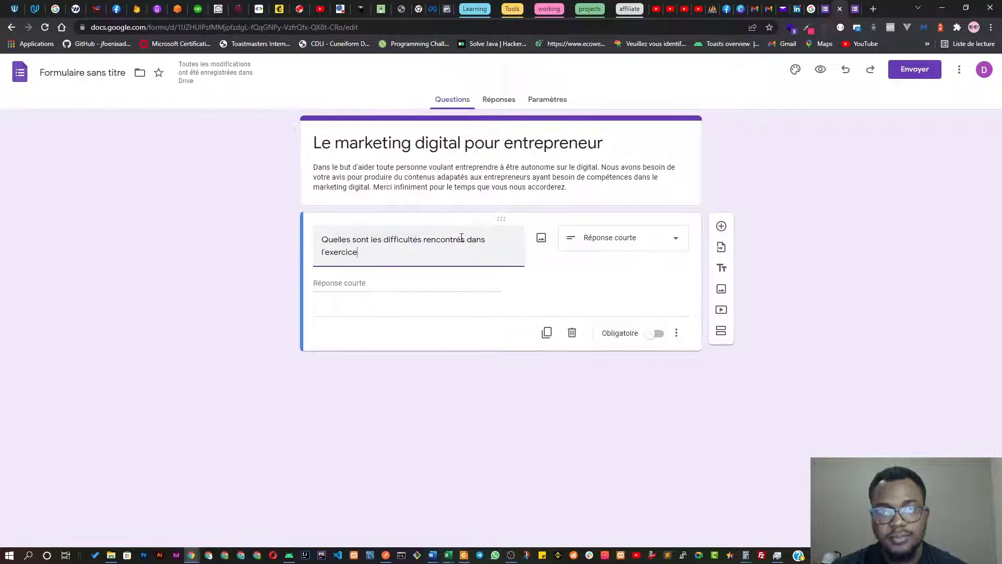
{"action": "type", "text": " de votre m"}
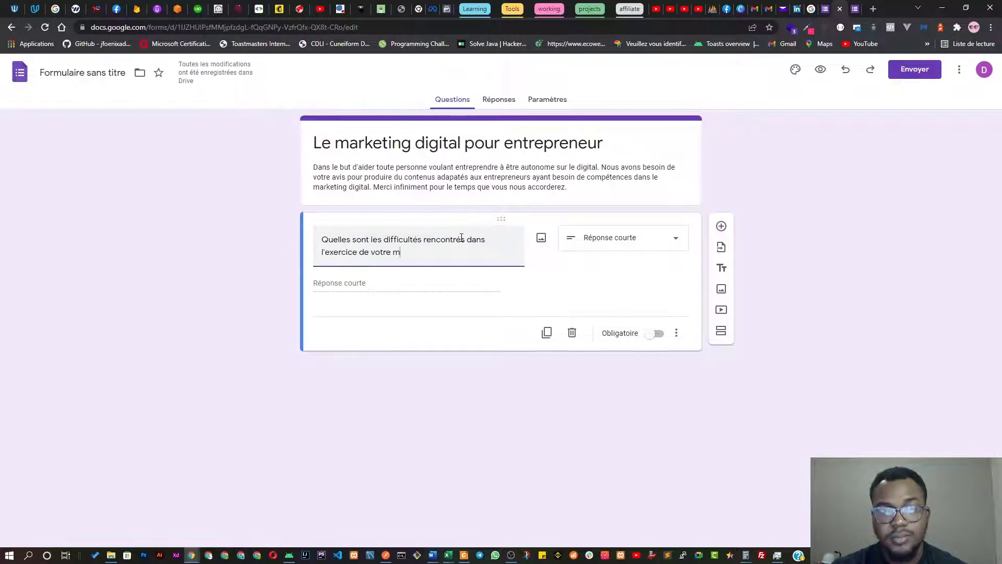
{"action": "type", "text": "étier de touts"}
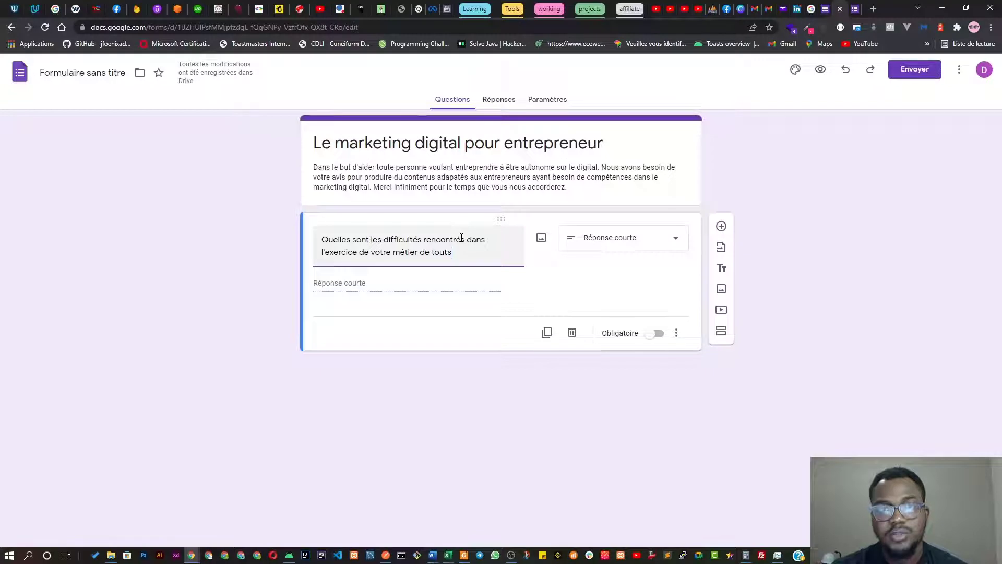
{"action": "key", "text": "BackSpace"}
{"action": "type", "text": "s lesjours"}
{"action": "key", "text": "BackSpace"}
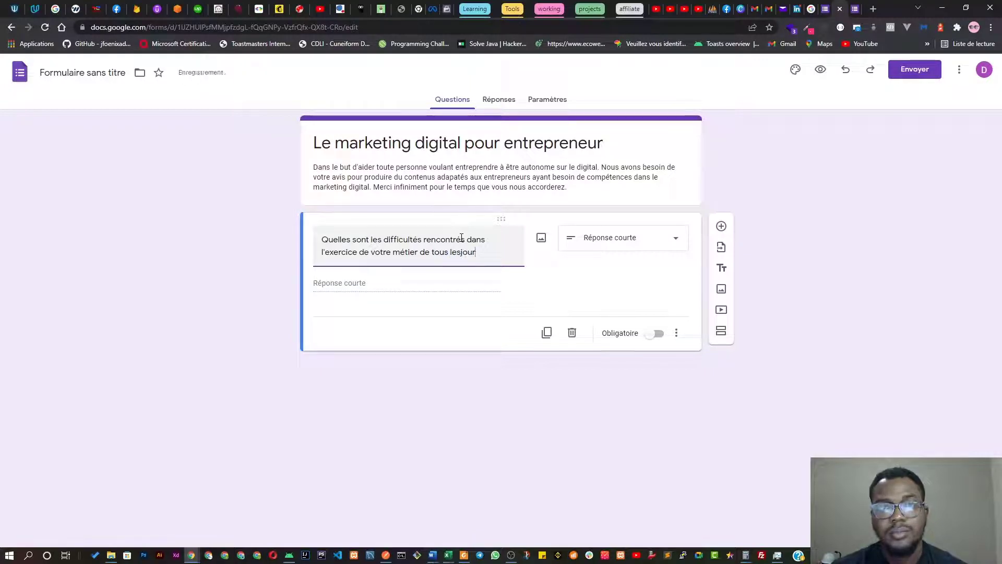
{"action": "key", "text": "BackSpace"}
{"action": "key", "text": "BackSpace"}
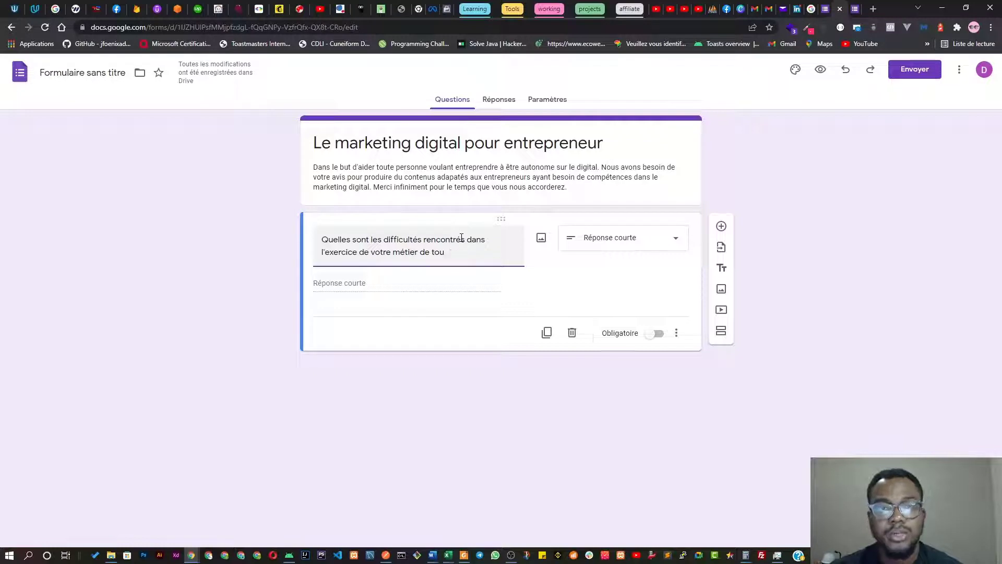
{"action": "type", "text": "?"}
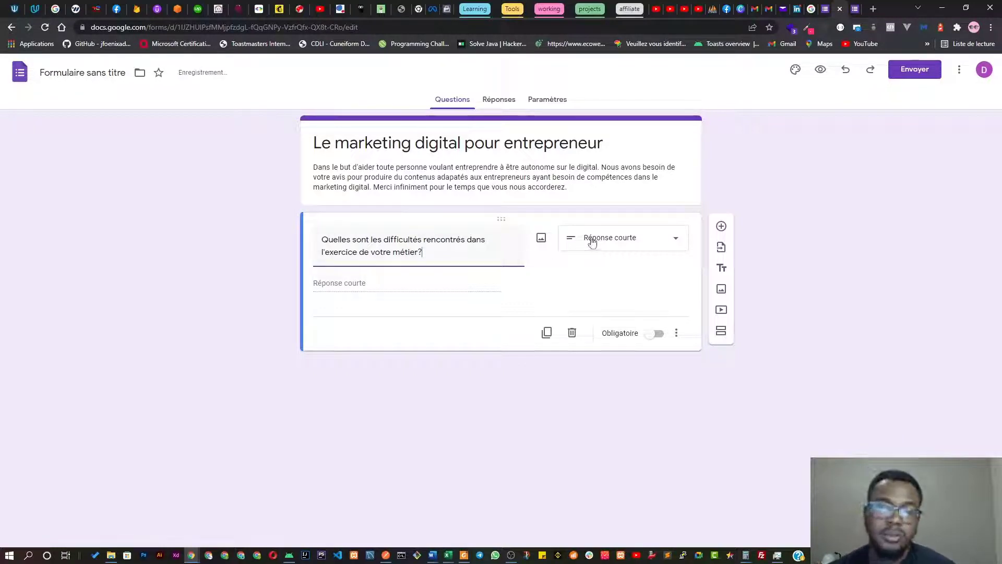
{"action": "left_click", "coordinate": [348, 283]}
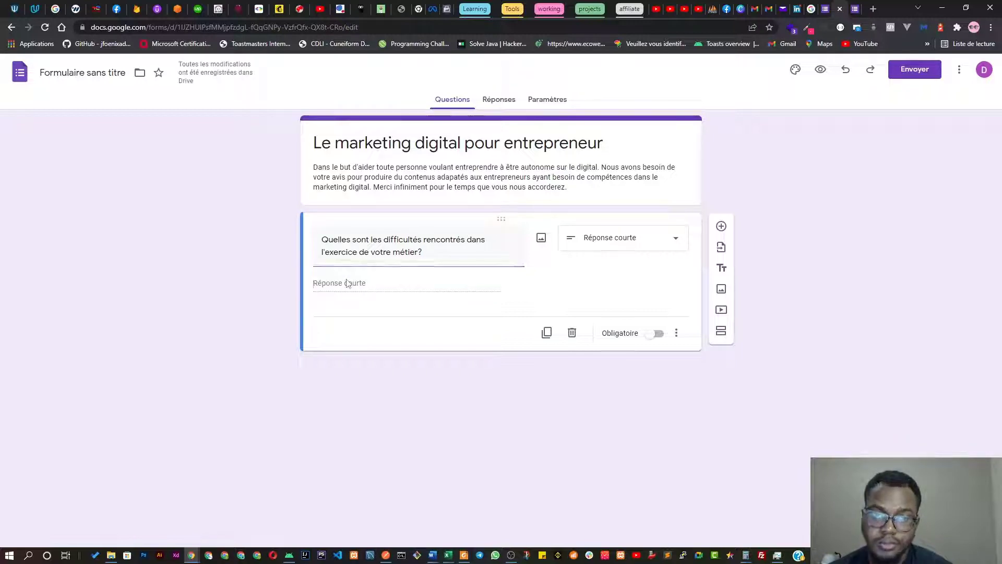
Go to the Google Forms home page and open the recent untitled form dated 1 févr. 2022
{"action": "left_click", "coordinate": [856, 9]}
{"action": "left_click", "coordinate": [833, 12]}
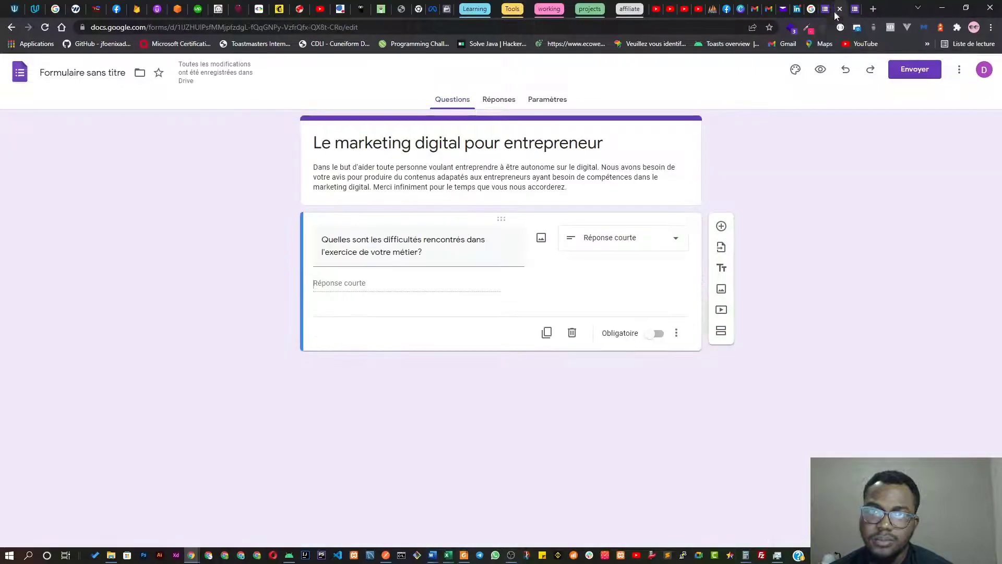
{"action": "left_click", "coordinate": [829, 16]}
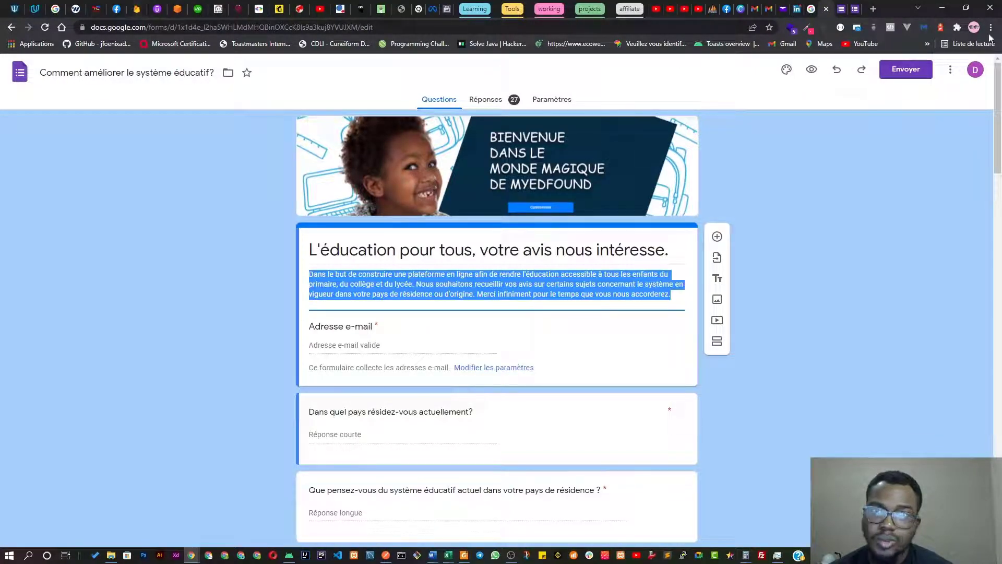
{"action": "left_click", "coordinate": [810, 9]}
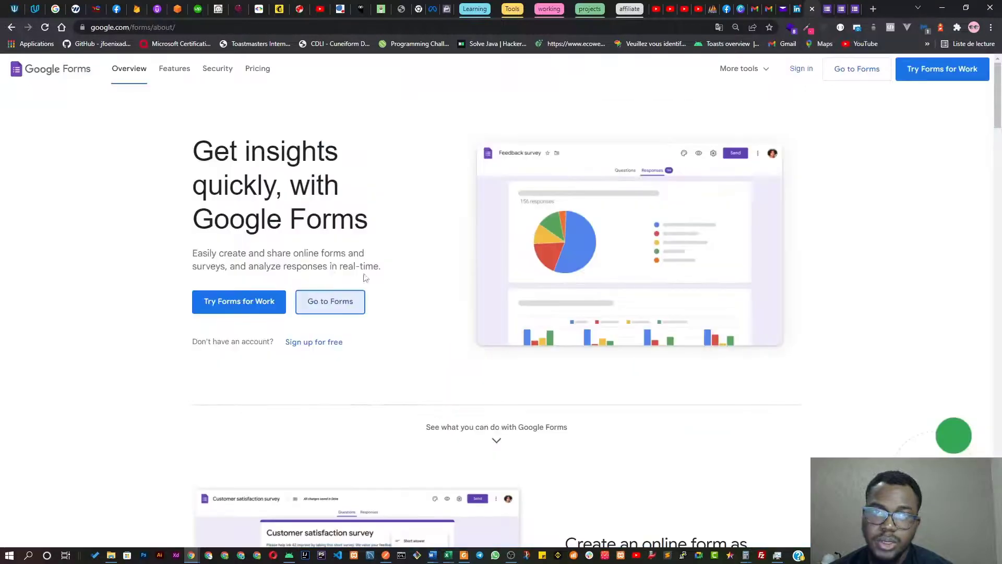
{"action": "left_click", "coordinate": [340, 308]}
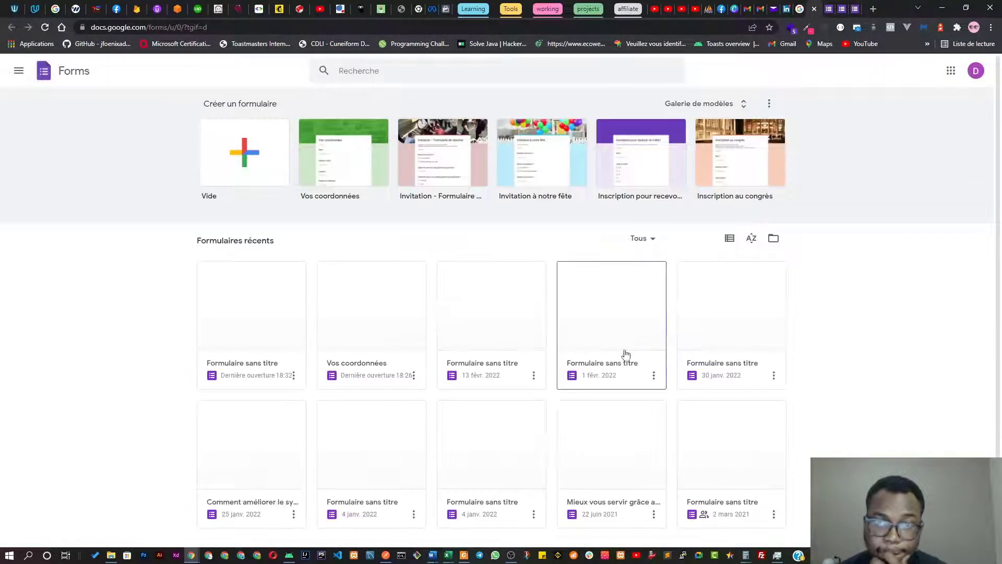
{"action": "left_click", "coordinate": [604, 305]}
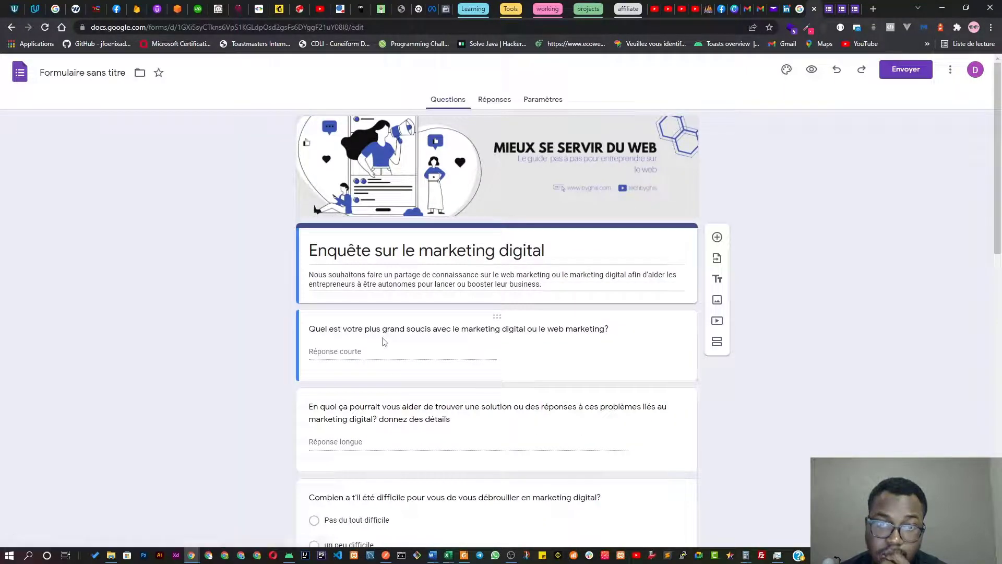
Copy the question "Quel est votre plus grand soucis avec le marketing digital ou le web marketing?" from the "Enquête sur le marketing digital" form
{"action": "scroll", "coordinate": [384, 340], "scroll_direction": "down", "scroll_amount": 4}
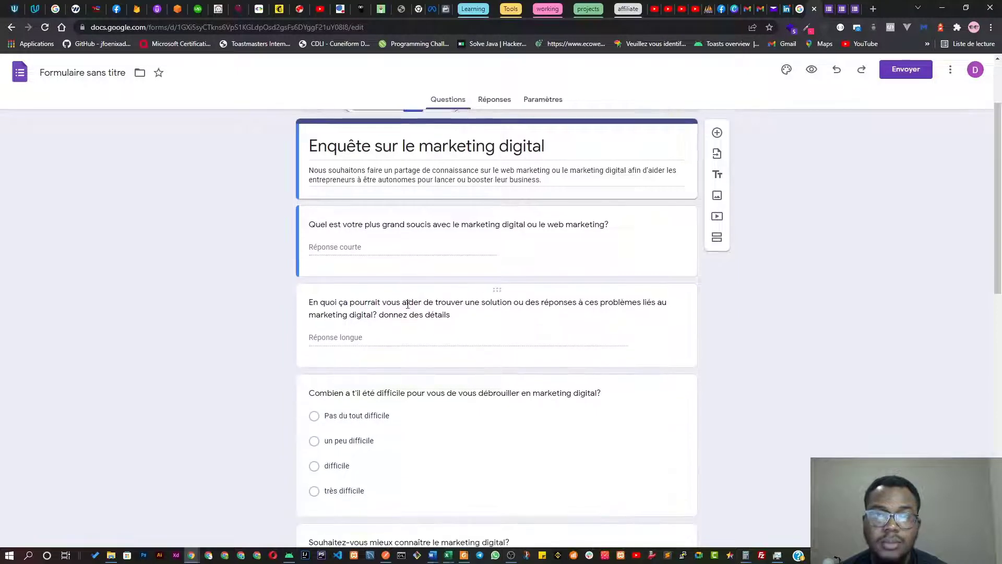
{"action": "scroll", "coordinate": [373, 247], "scroll_direction": "up", "scroll_amount": 1}
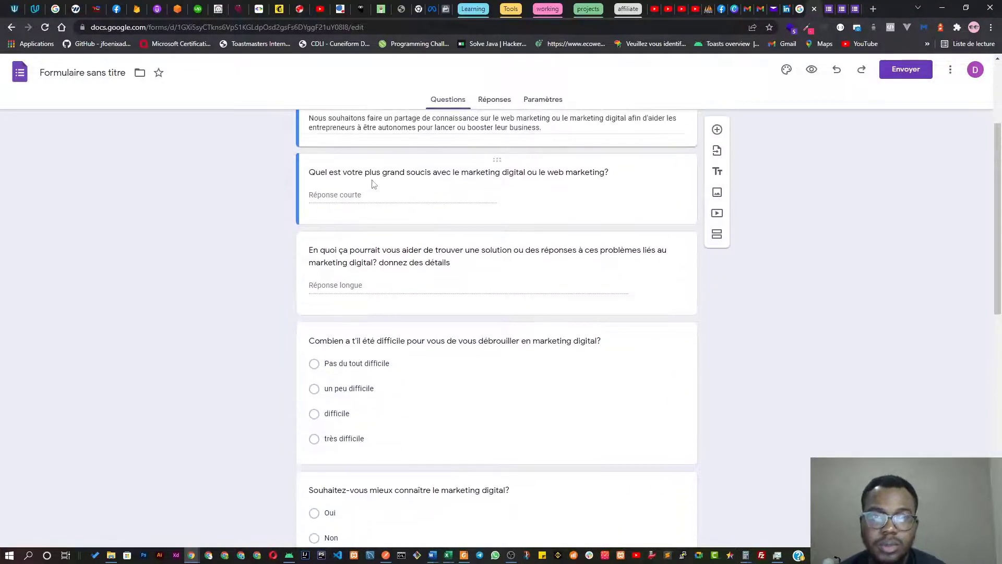
{"action": "triple_click", "coordinate": [440, 172]}
{"action": "key", "text": "ctrl+c"}
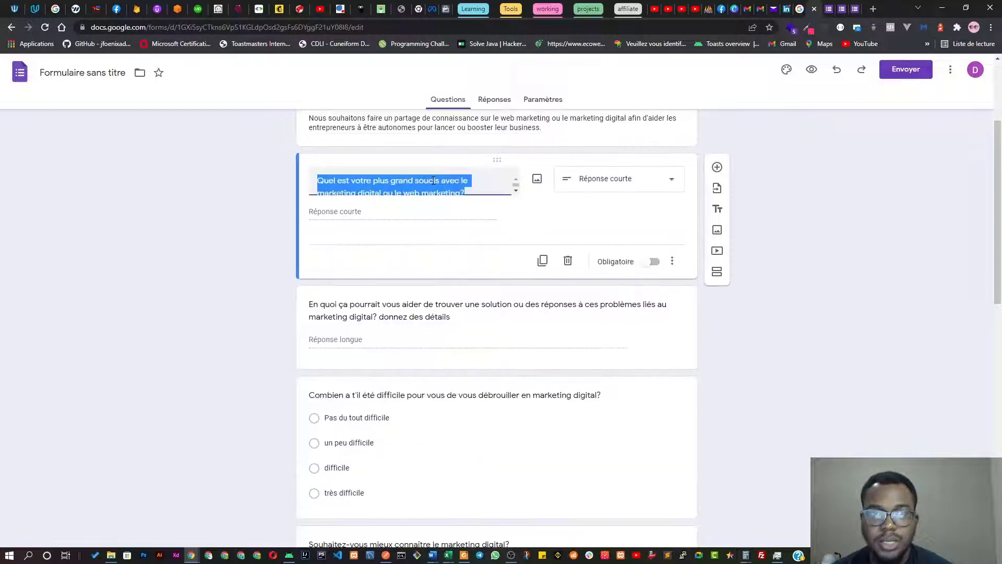
{"action": "right_click", "coordinate": [433, 181]}
{"action": "left_click", "coordinate": [463, 222]}
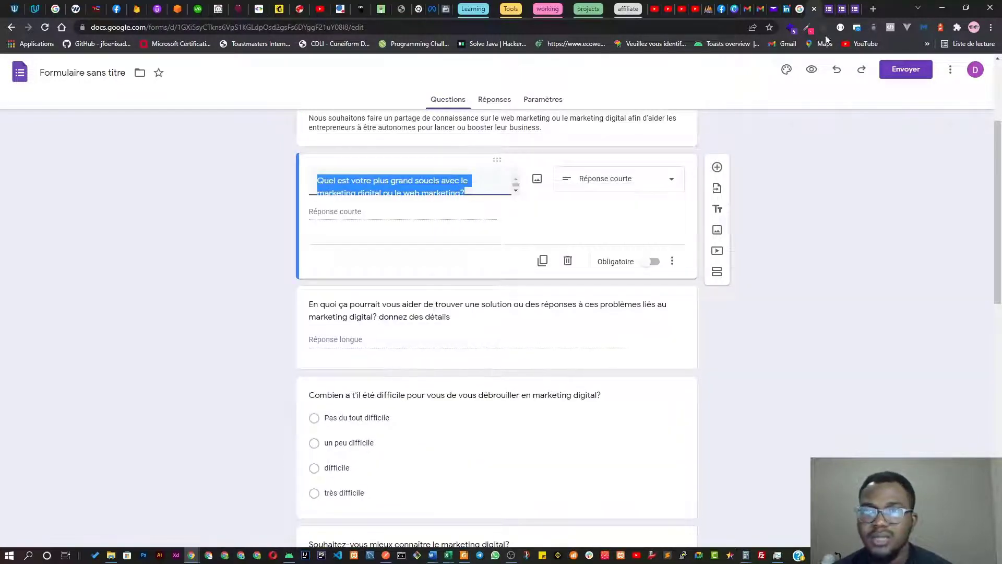
Return to the "Le marketing digital pour entrepreneur" form and replace the first question's text with the copied question
{"action": "left_click", "coordinate": [828, 9]}
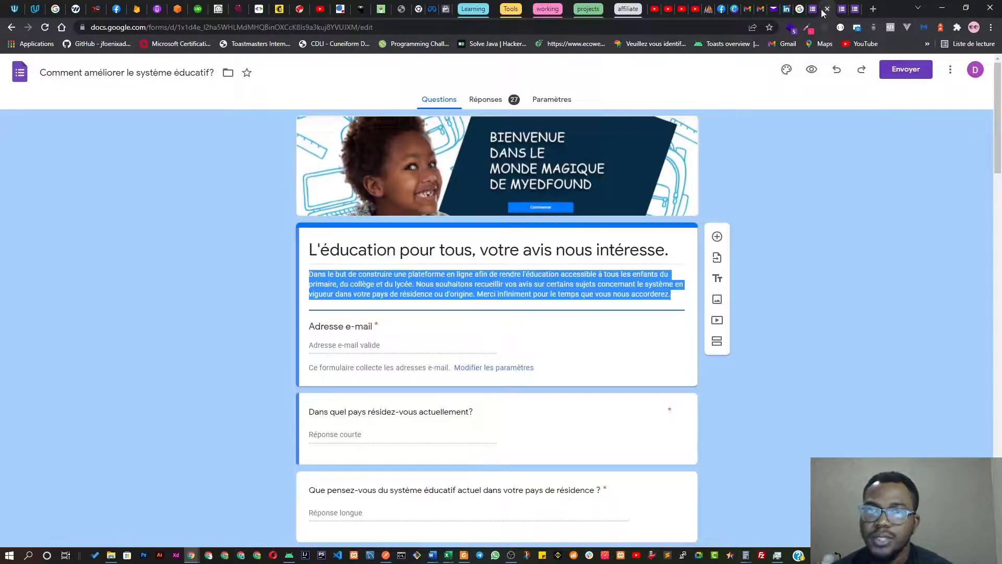
{"action": "left_click", "coordinate": [828, 9]}
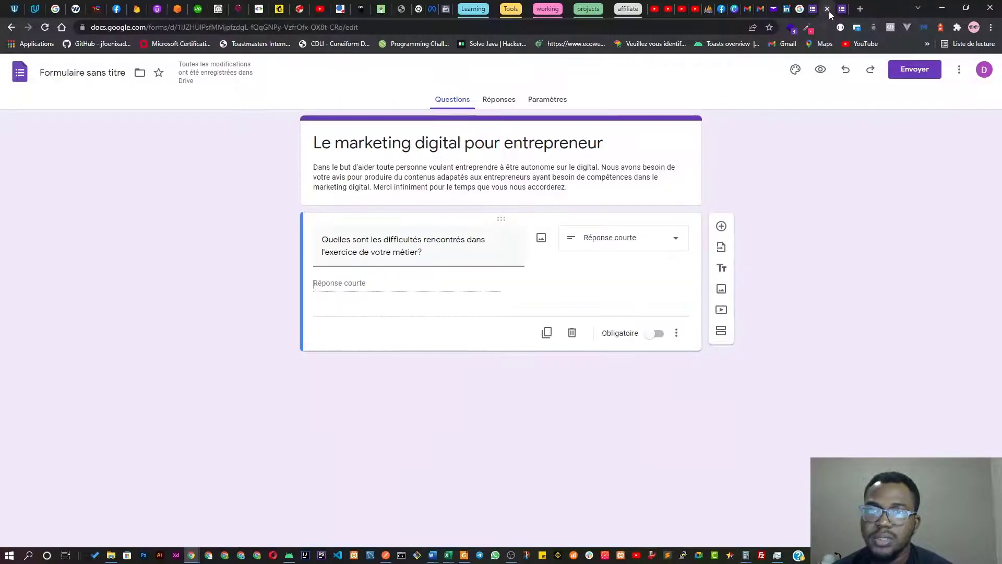
{"action": "triple_click", "coordinate": [351, 251]}
{"action": "key", "text": "ctrl+v"}
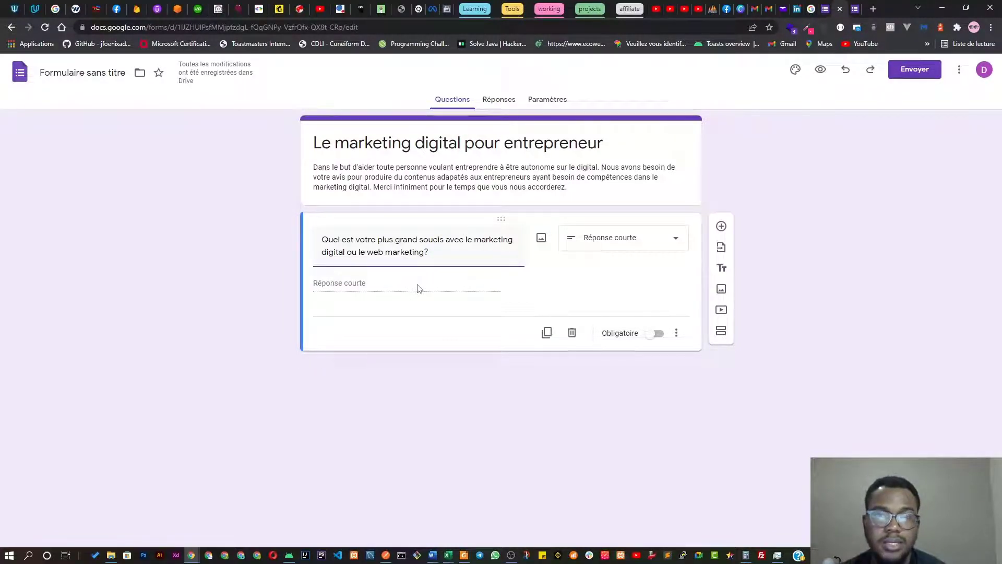
{"action": "left_click", "coordinate": [416, 289]}
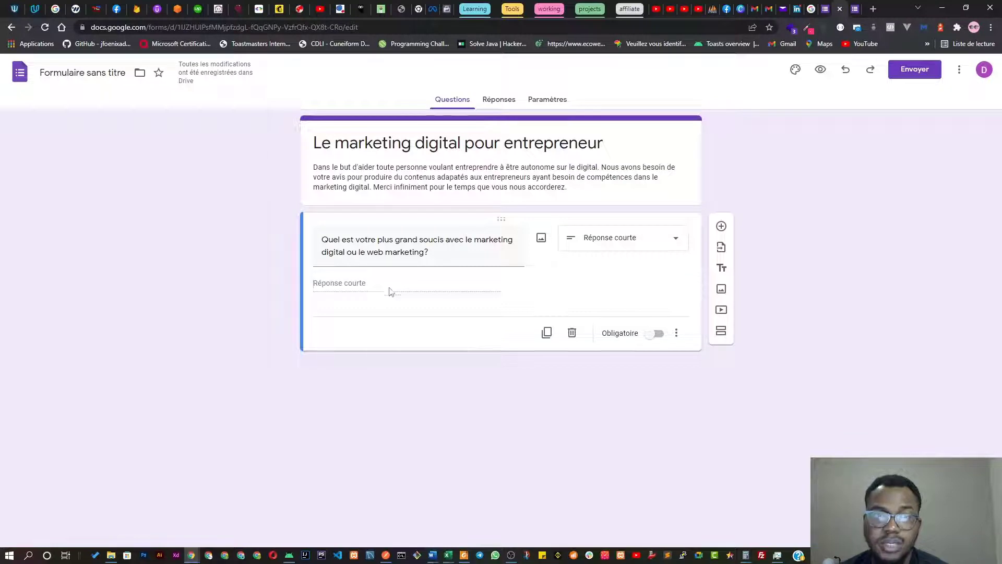
Add a second question below the first and set its answer type to "Paragraphe"
{"action": "left_click", "coordinate": [720, 226]}
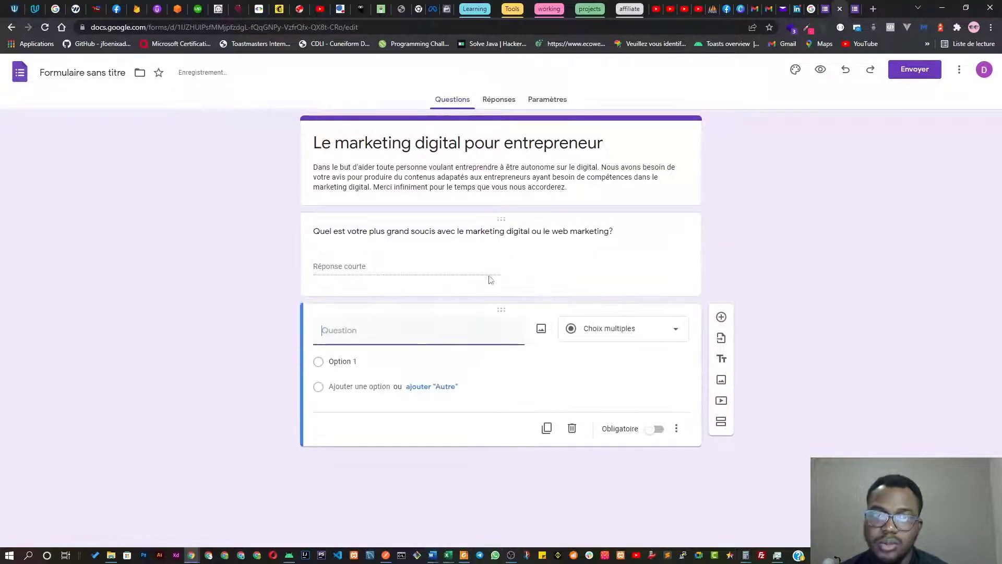
{"action": "left_click", "coordinate": [592, 329]}
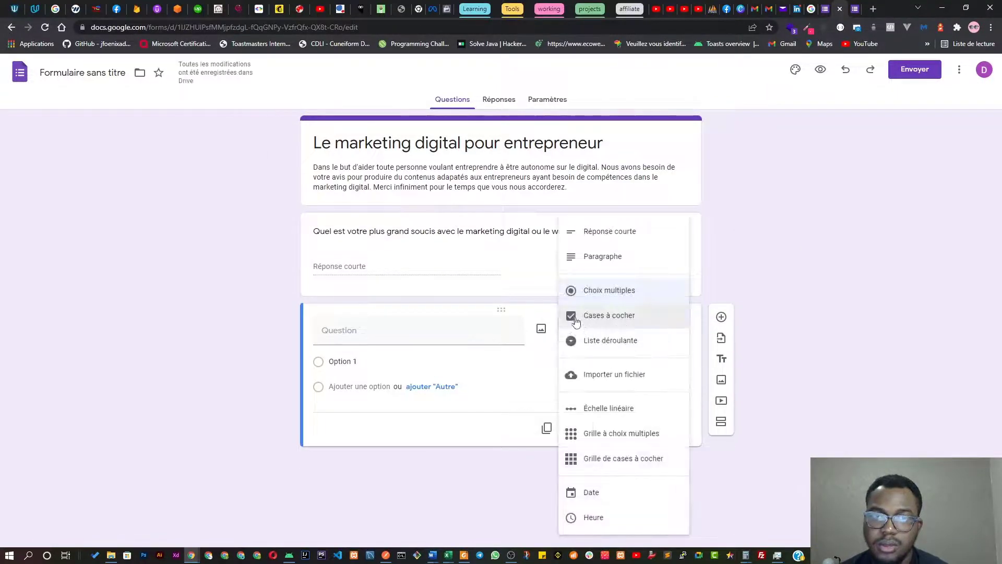
{"action": "left_click", "coordinate": [579, 261]}
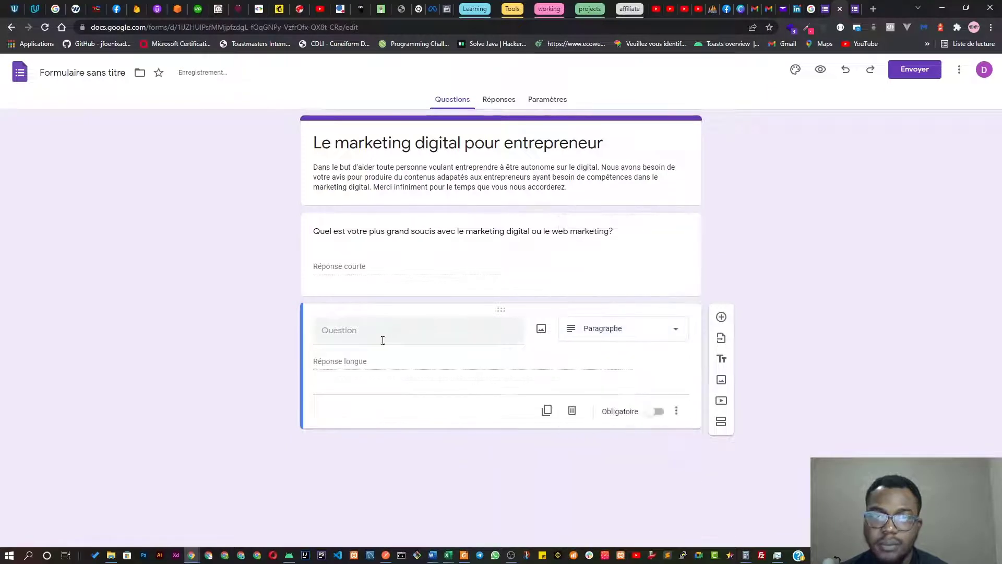
{"action": "left_click", "coordinate": [364, 336]}
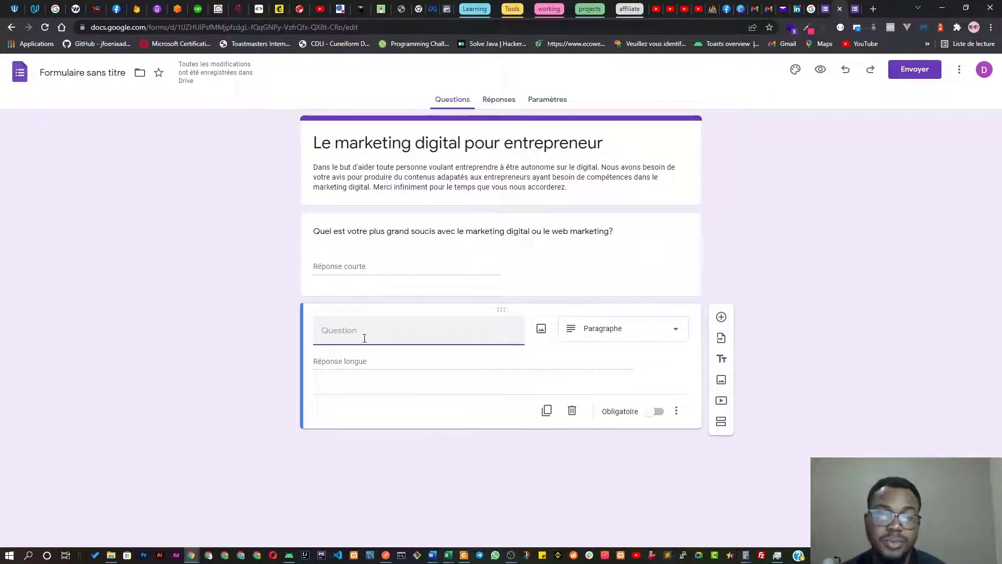
{"action": "left_click", "coordinate": [609, 330]}
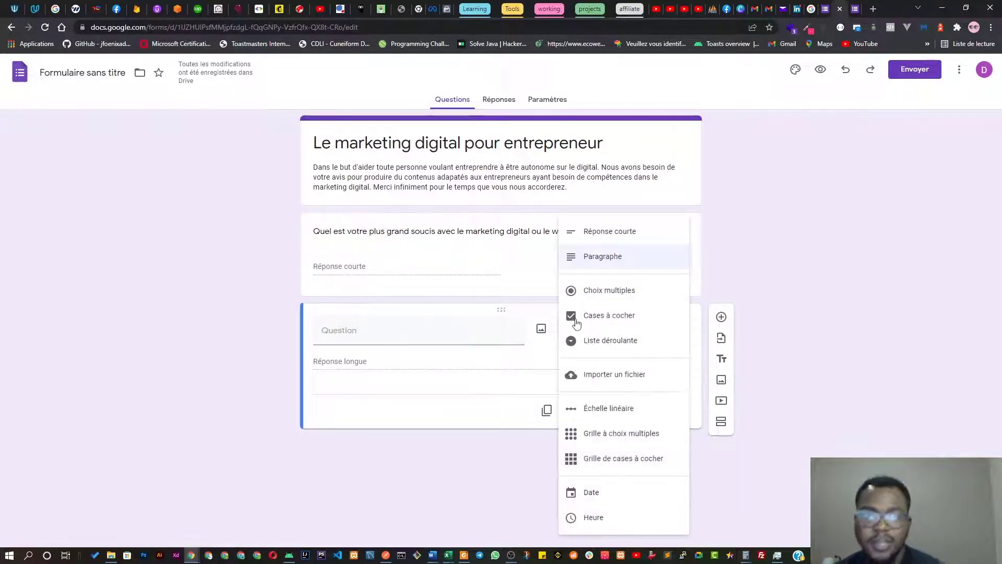
{"action": "left_click", "coordinate": [449, 324]}
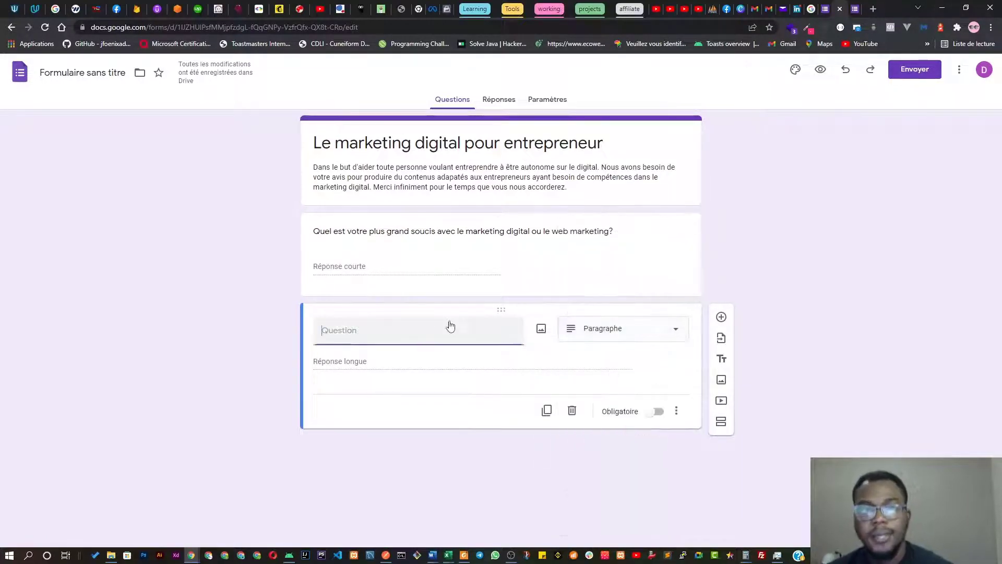
Switch to the earlier digital marketing survey and select its question "En quoi ça pourrait vous aider de trouver une solution ou des réponses…"
{"action": "left_click", "coordinate": [854, 9]}
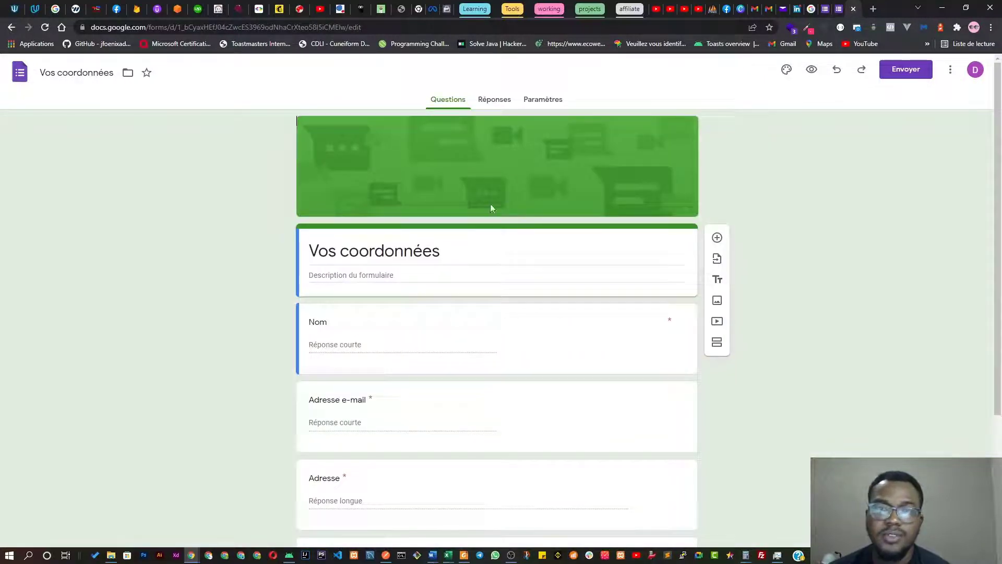
{"action": "left_click", "coordinate": [832, 11]}
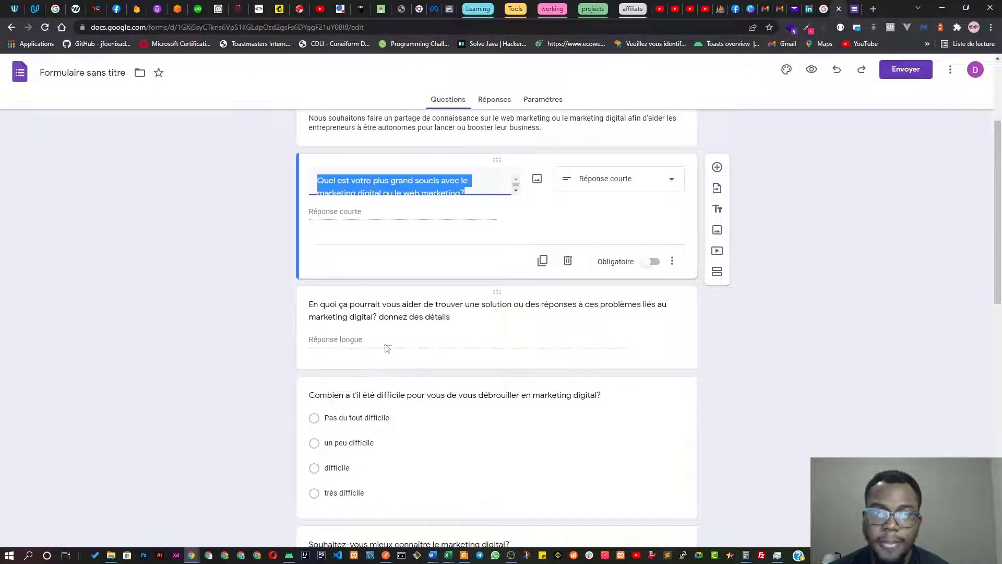
{"action": "scroll", "coordinate": [331, 318], "scroll_direction": "down", "scroll_amount": 1}
{"action": "scroll", "coordinate": [333, 317], "scroll_direction": "up", "scroll_amount": 3}
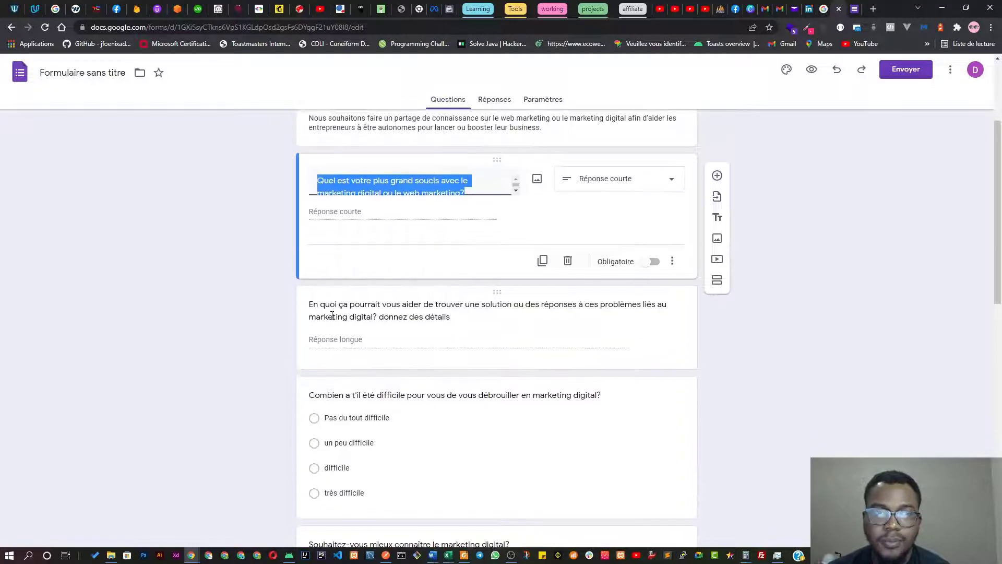
{"action": "scroll", "coordinate": [333, 318], "scroll_direction": "down", "scroll_amount": 2}
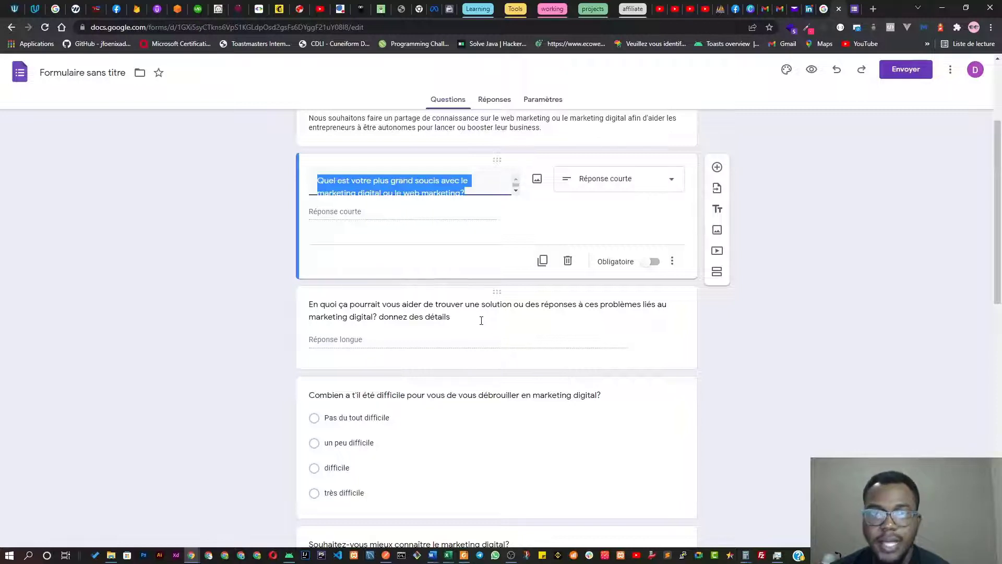
{"action": "left_click", "coordinate": [363, 319]}
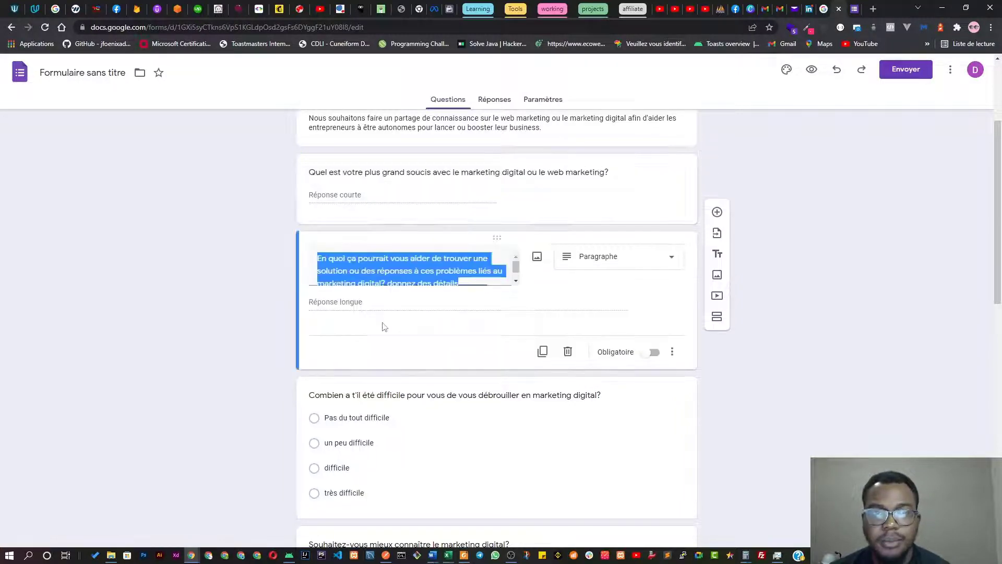
{"action": "right_click", "coordinate": [416, 266]}
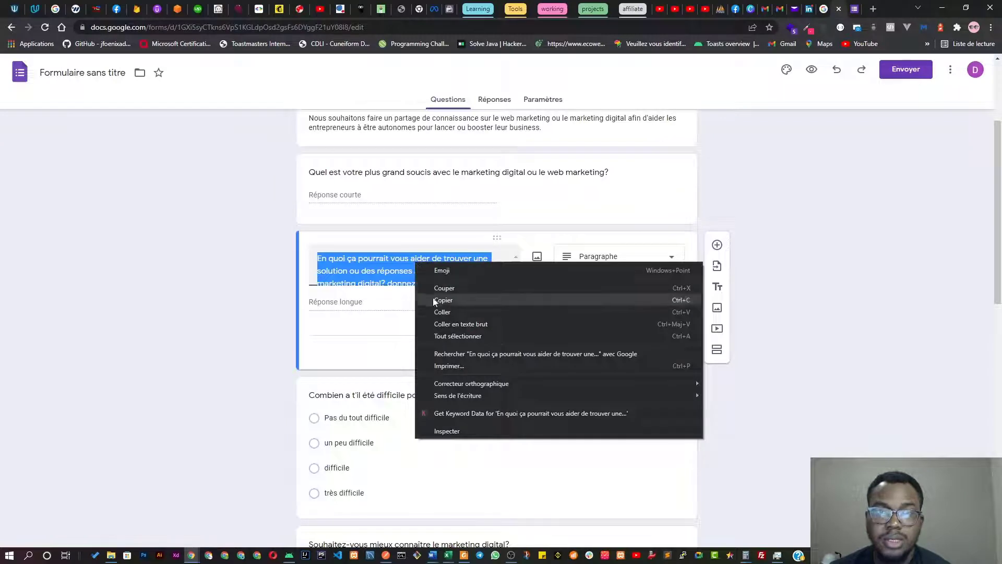
{"action": "left_click", "coordinate": [438, 311]}
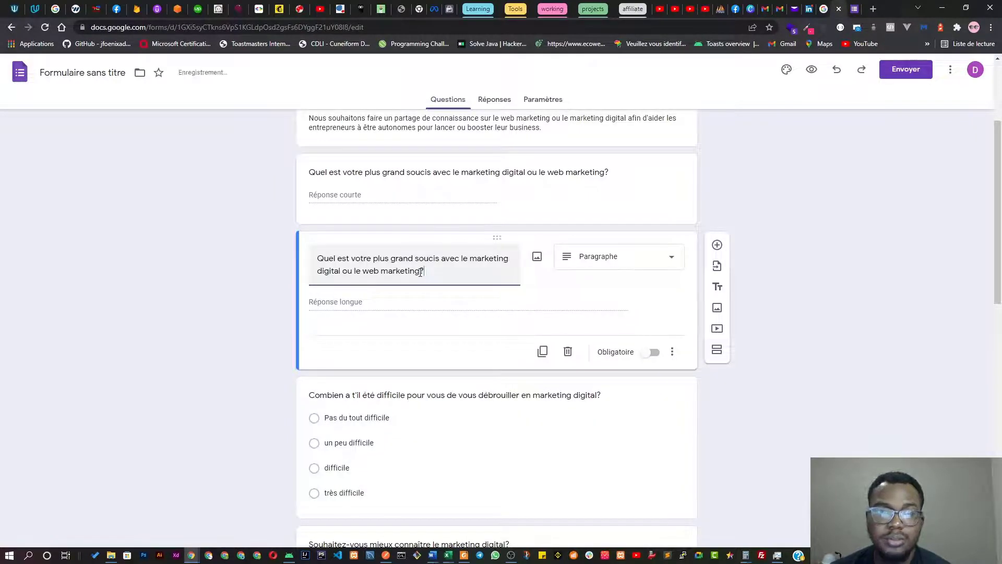
{"action": "key", "text": "ctrl+z"}
Copy the full text of the second question, "En quoi ça pourrait vous aider de trouver une solution…", in the earlier survey
{"action": "key", "text": "ctrl+a"}
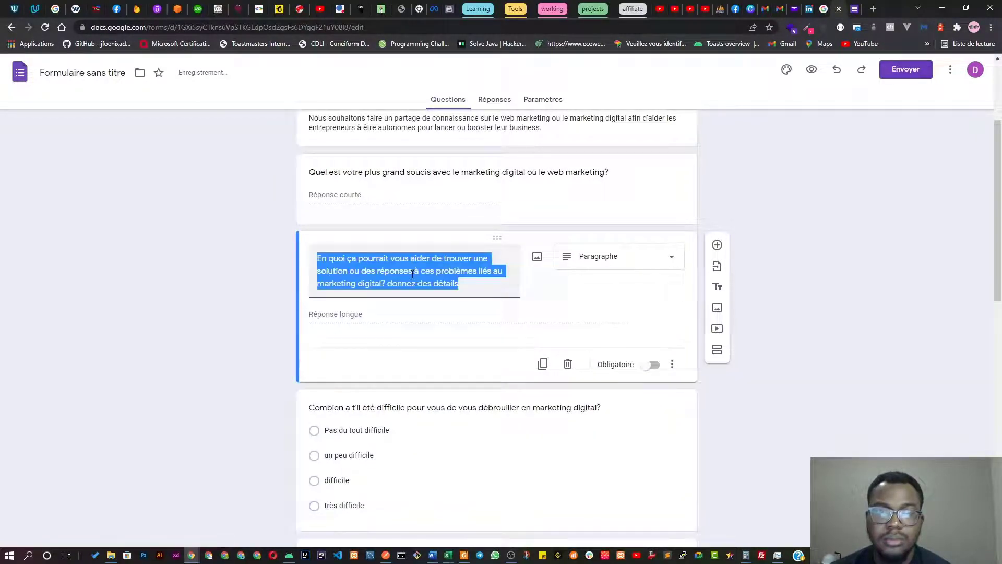
{"action": "right_click", "coordinate": [412, 274]}
{"action": "left_click", "coordinate": [423, 310]}
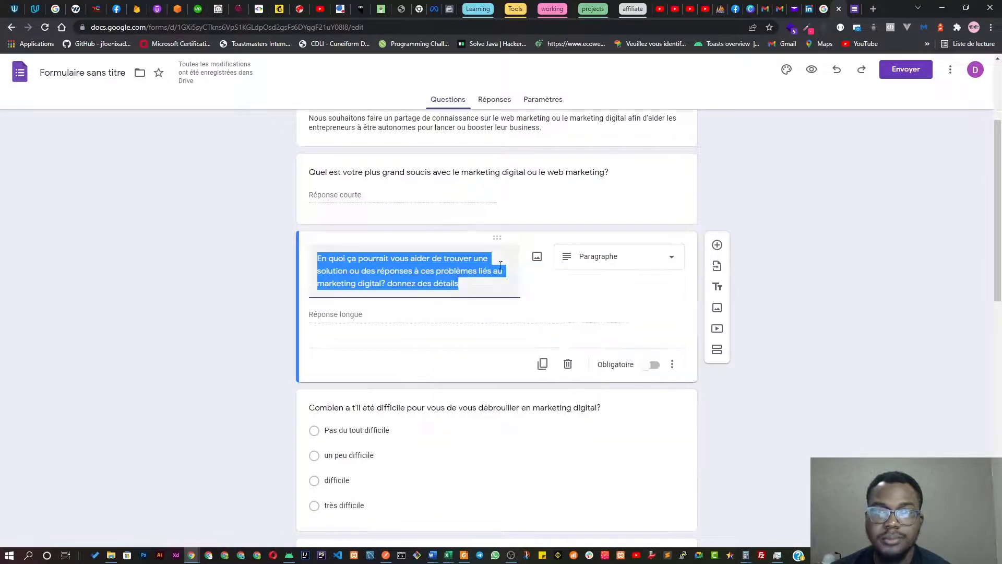
Return to the "Le marketing digital pour entrepreneur" form and paste the copied text as the second question's title
{"action": "left_click", "coordinate": [838, 9]}
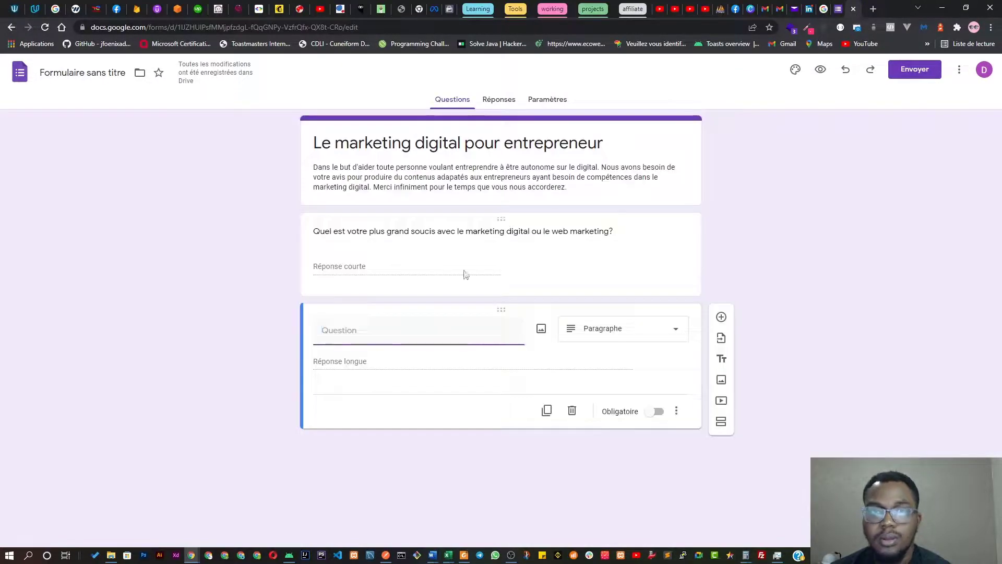
{"action": "left_click", "coordinate": [373, 338]}
{"action": "key", "text": "ctrl+v"}
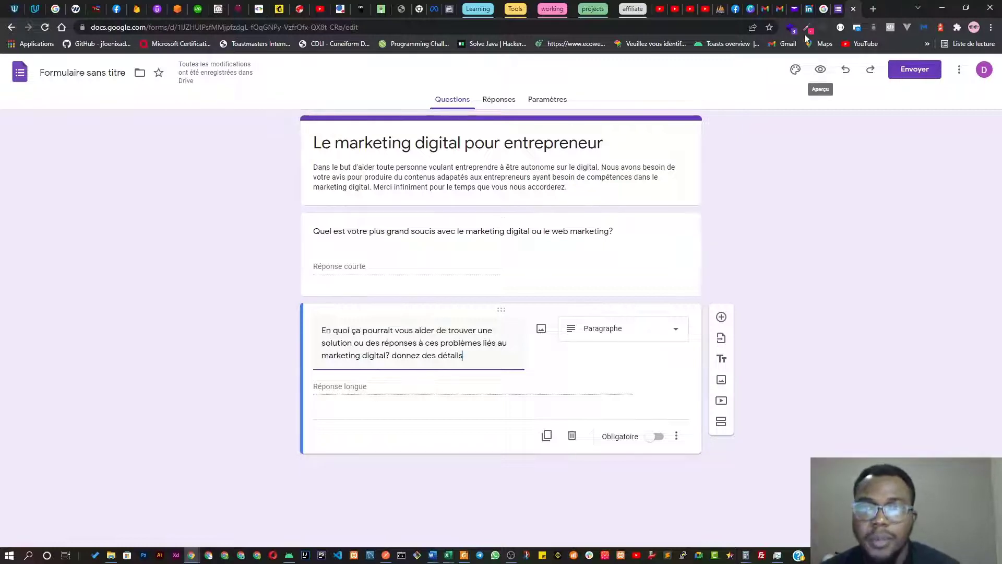
Copy the question "Combien a t'il été difficile pour vous de vous débrouiller en marketing digital?" from the earlier survey
{"action": "left_click", "coordinate": [837, 15]}
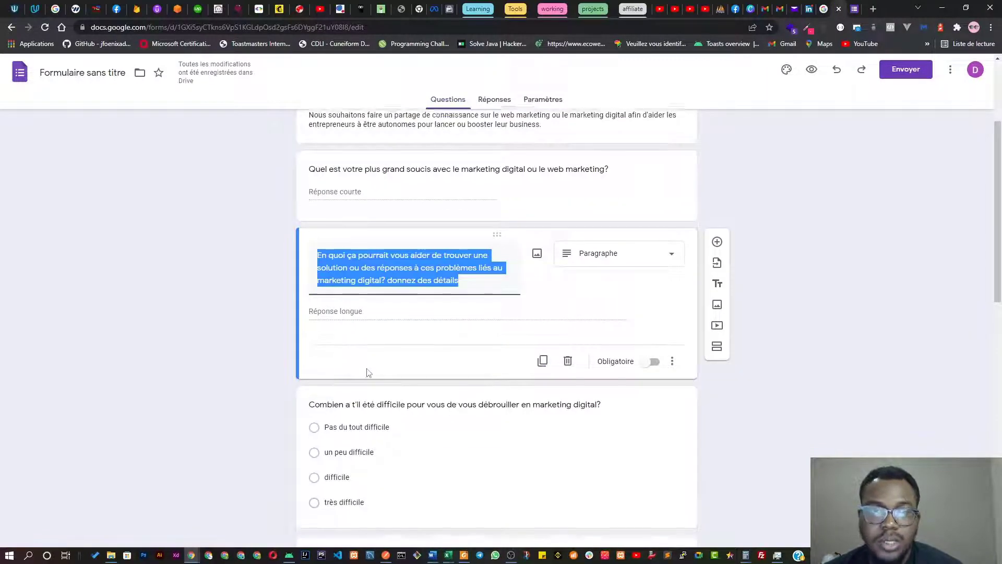
{"action": "scroll", "coordinate": [383, 346], "scroll_direction": "down", "scroll_amount": 4}
{"action": "scroll", "coordinate": [365, 271], "scroll_direction": "up", "scroll_amount": 1}
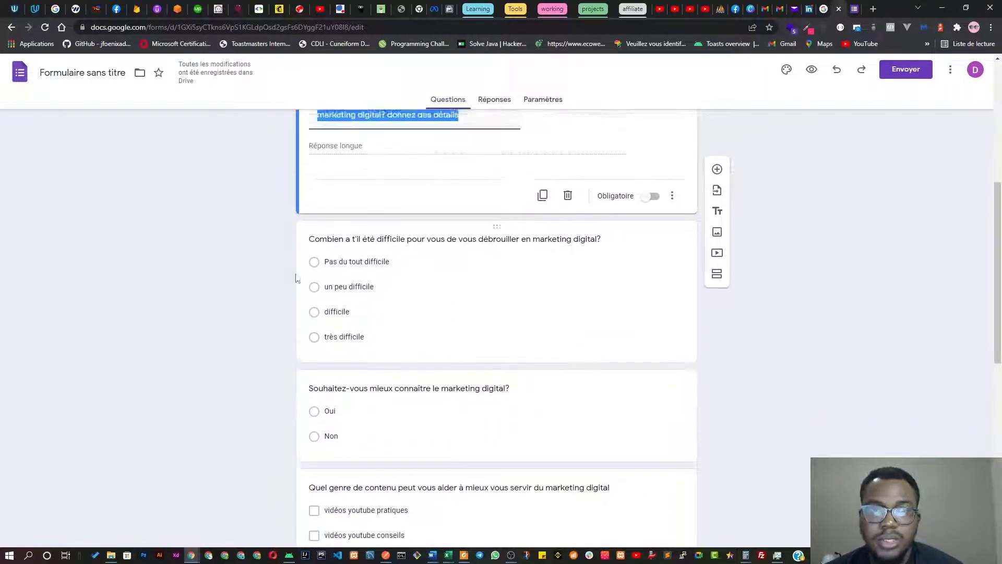
{"action": "left_click", "coordinate": [359, 252]}
{"action": "left_click", "coordinate": [358, 258]}
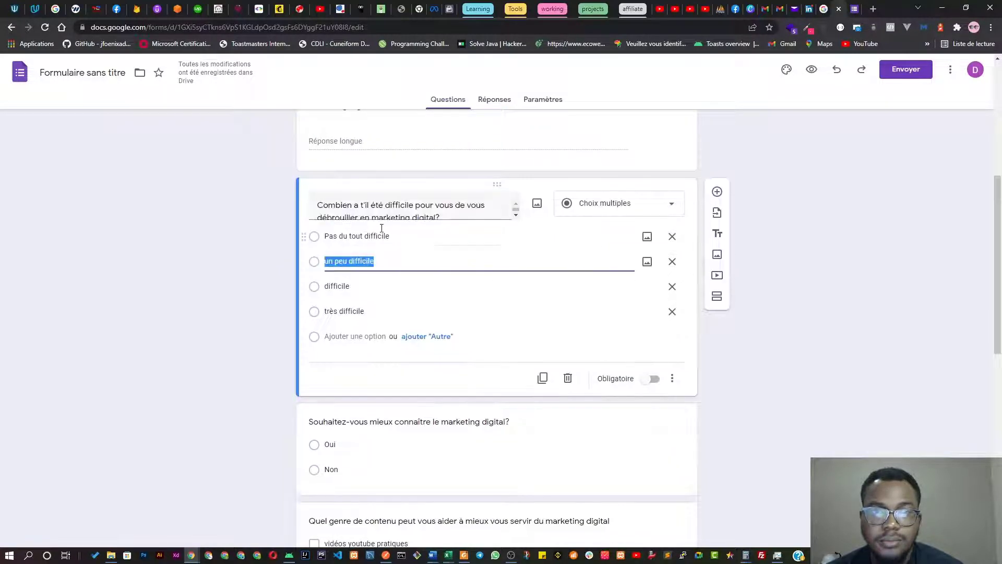
{"action": "left_click", "coordinate": [385, 211]}
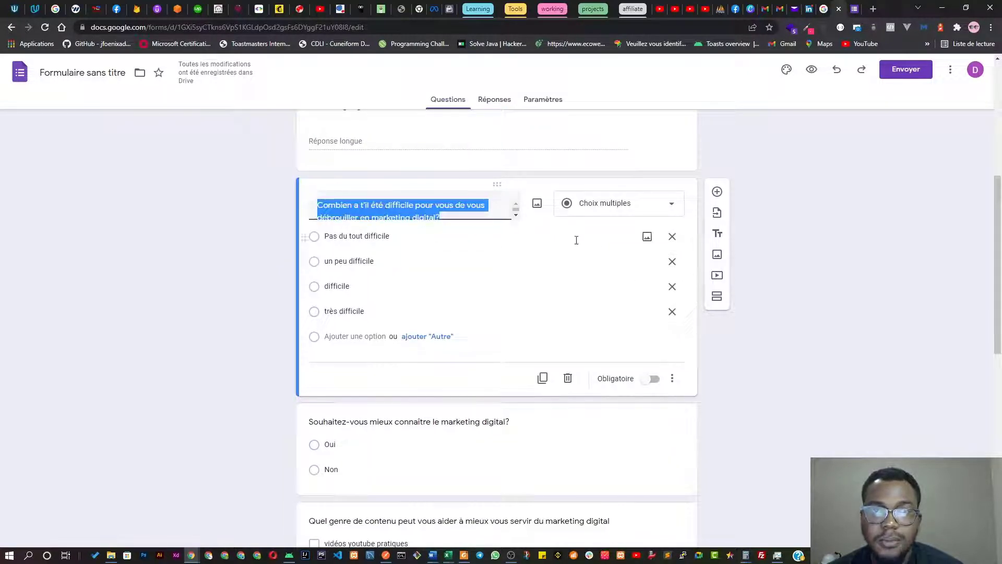
{"action": "scroll", "coordinate": [577, 236], "scroll_direction": "up", "scroll_amount": 2}
In the "Le marketing digital pour entrepreneur" form, add a third question of type "Choix multiples" and paste the copied question as its title
{"action": "left_click", "coordinate": [839, 9]}
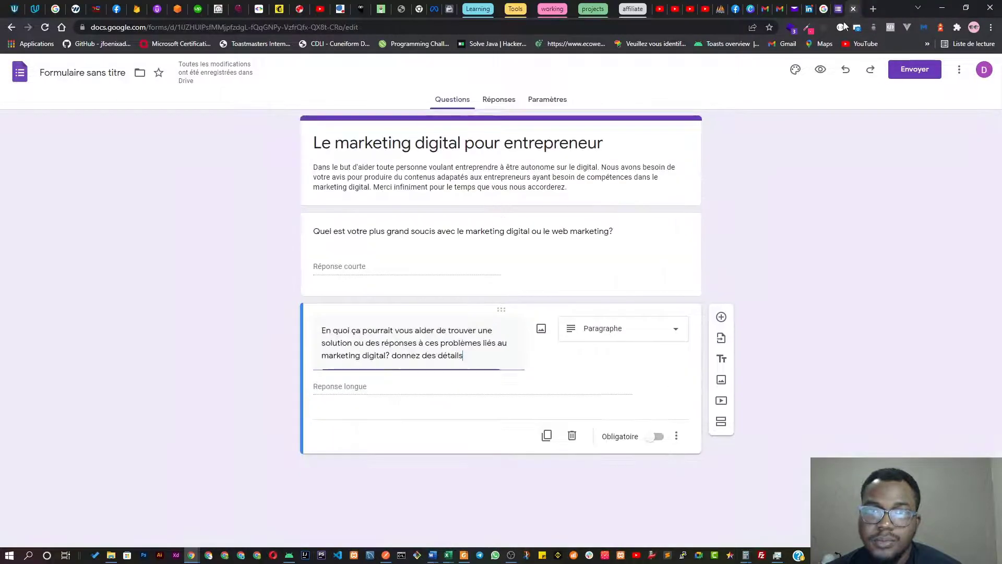
{"action": "left_click", "coordinate": [720, 317]}
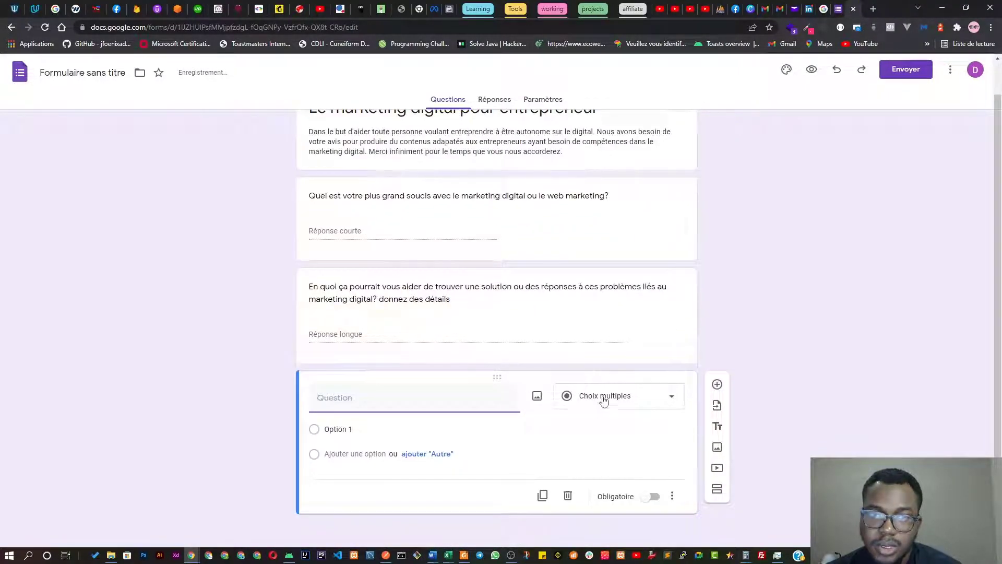
{"action": "left_click", "coordinate": [600, 397]}
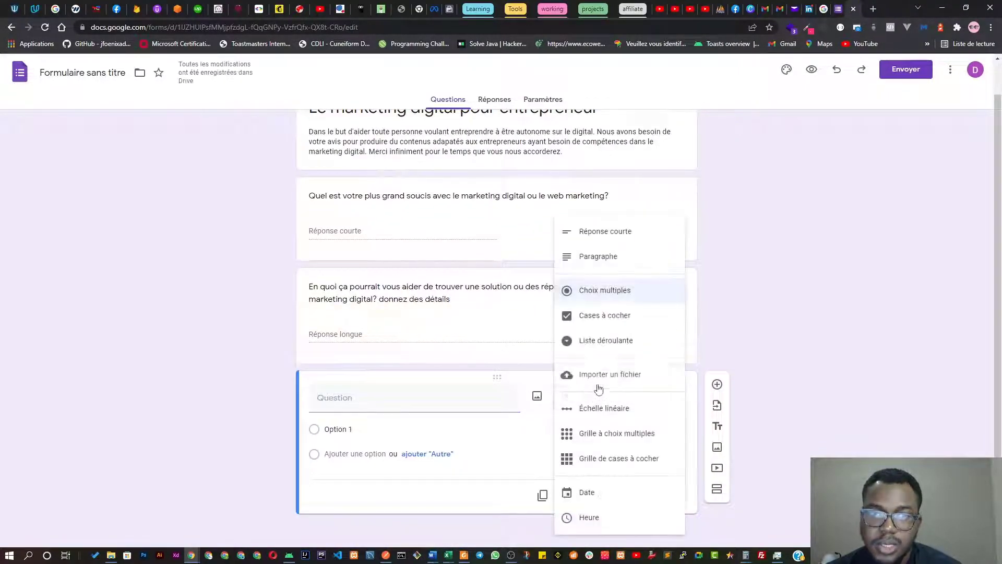
{"action": "left_click", "coordinate": [600, 294]}
{"action": "left_click", "coordinate": [430, 398]}
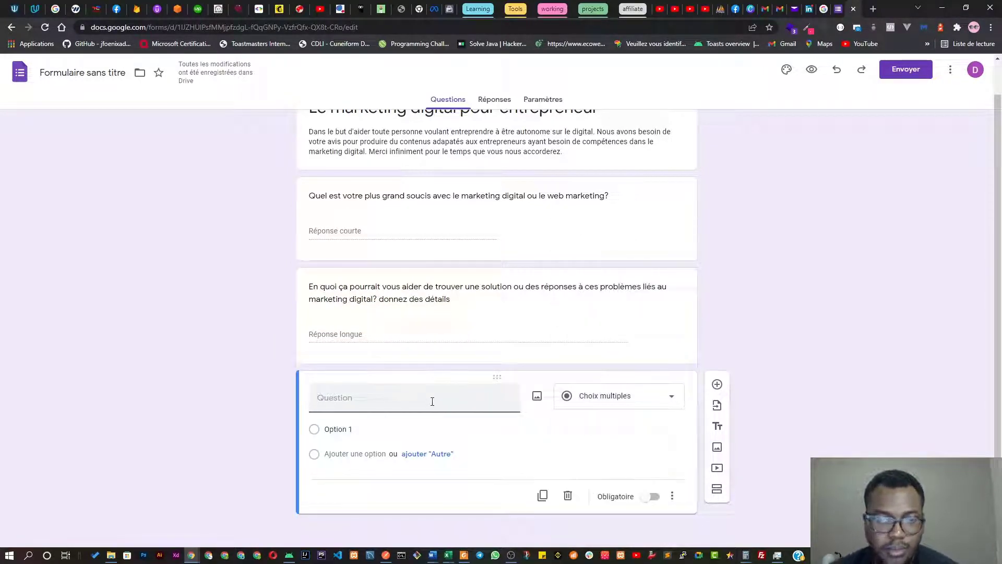
{"action": "key", "text": "ctrl+v"}
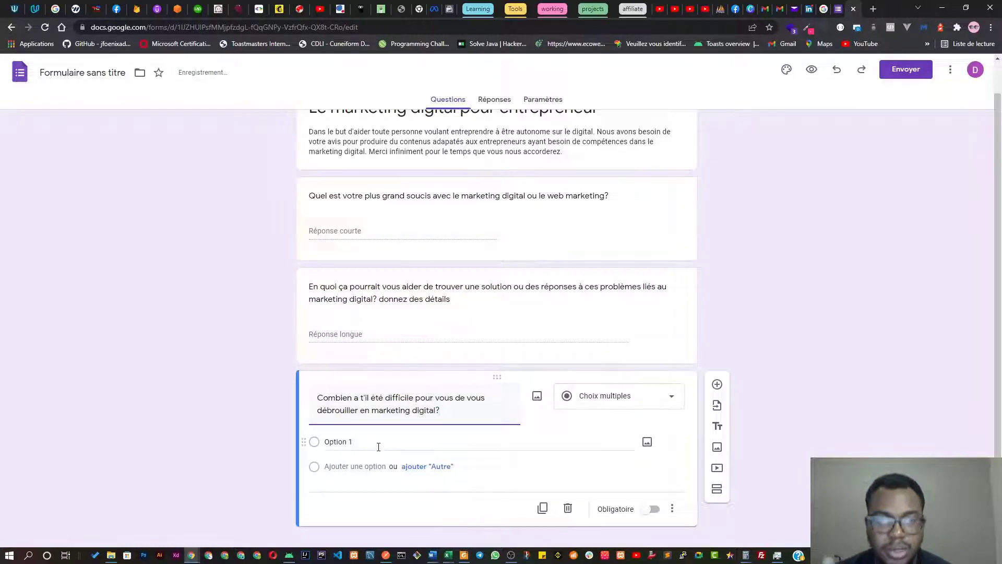
Check the answer options in the earlier survey and set the third question's first option to "Pas du tout difficile"
{"action": "left_click", "coordinate": [378, 447]}
{"action": "key", "text": "BackSpace"}
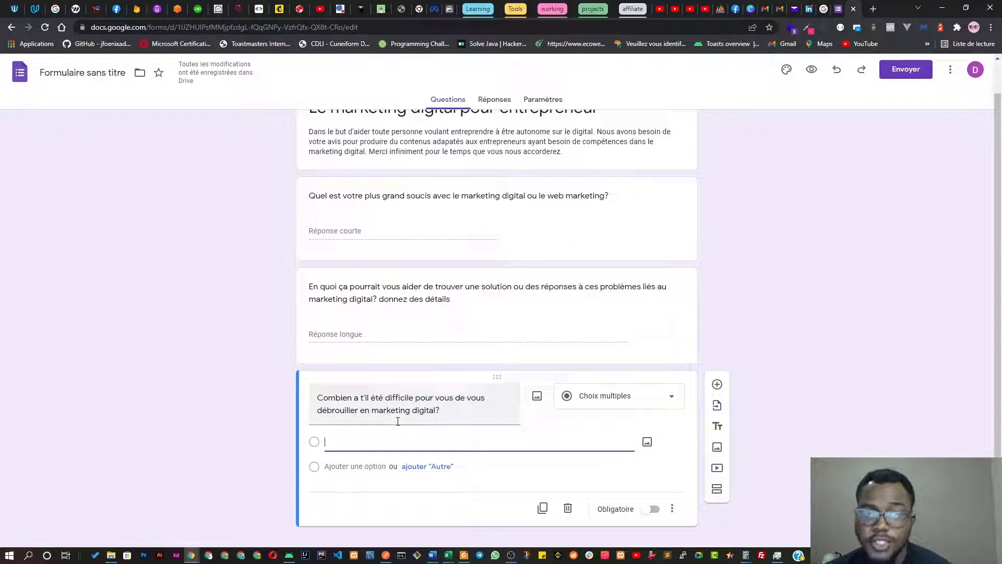
{"action": "left_click", "coordinate": [827, 9]}
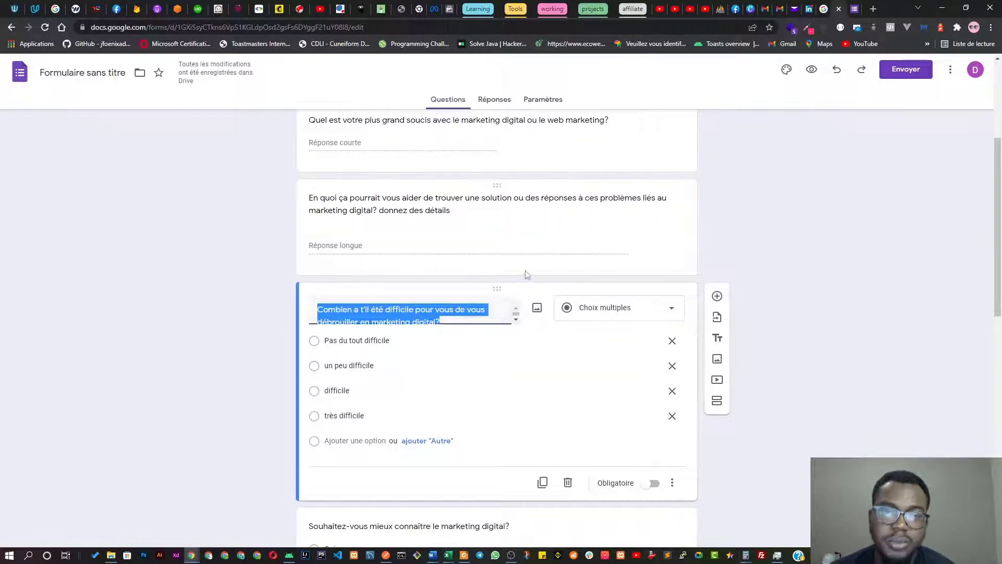
{"action": "left_click", "coordinate": [855, 9]}
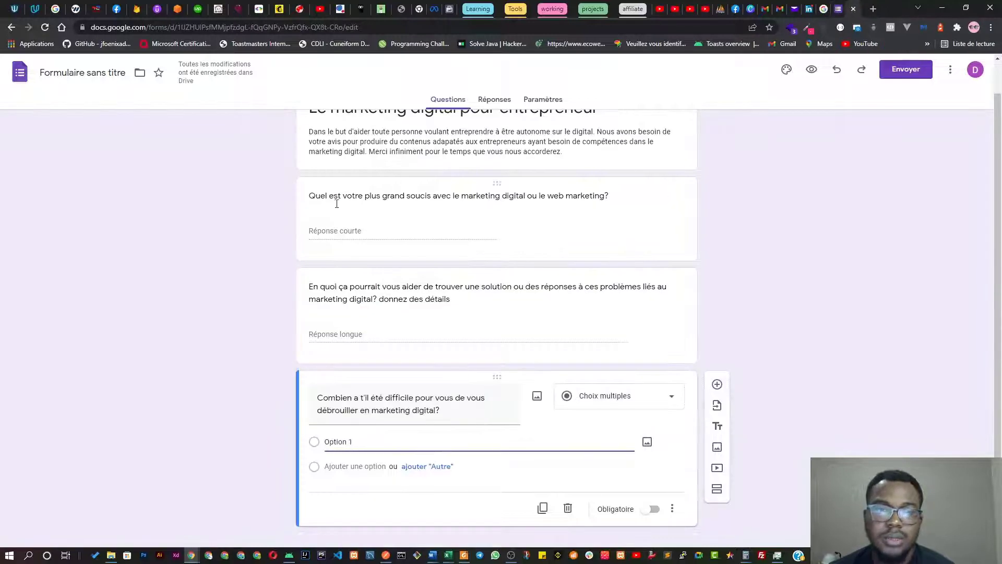
{"action": "triple_click", "coordinate": [353, 437]}
{"action": "type", "text": "Pas du t"}
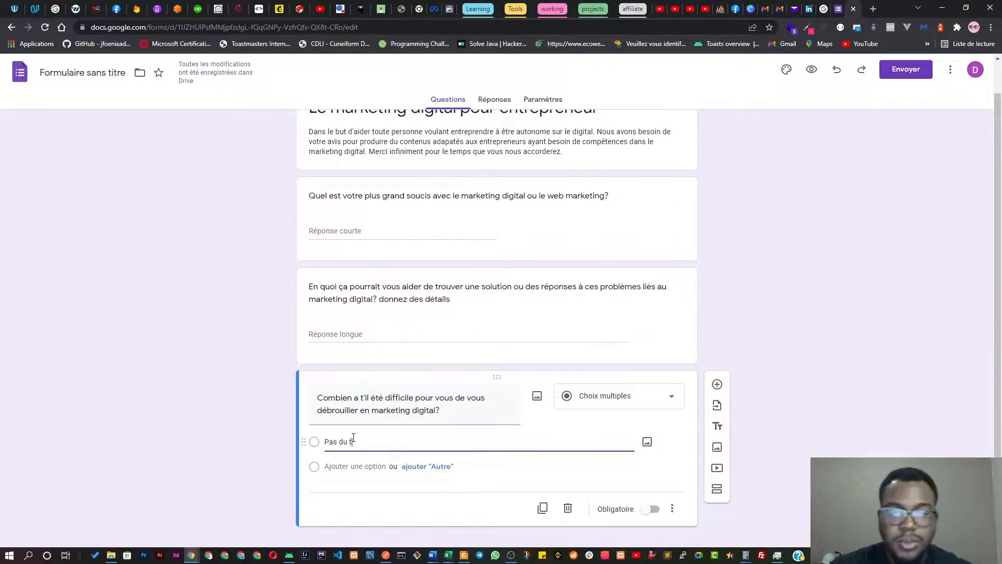
{"action": "type", "text": "out difficile"}
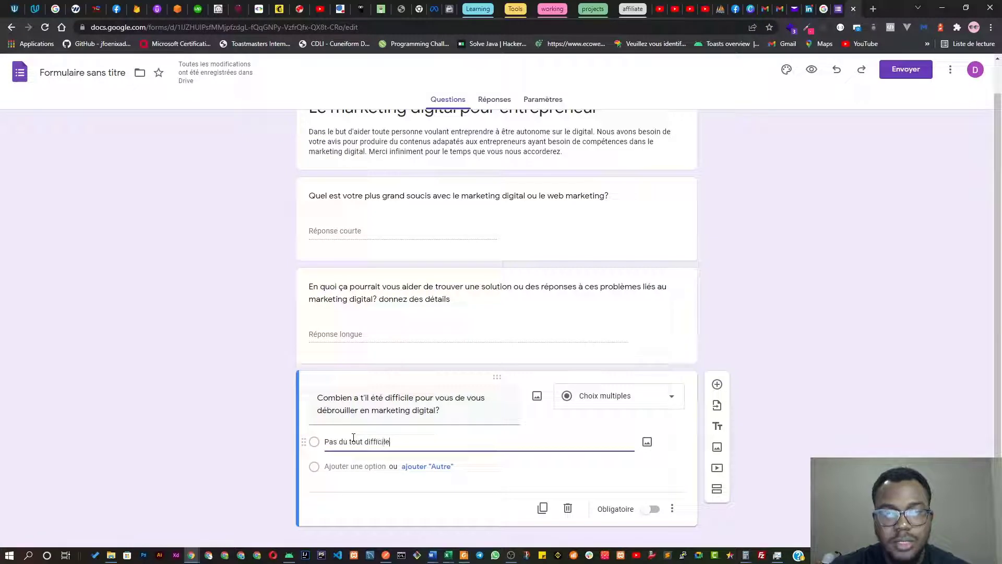
{"action": "key", "text": "Tab"}
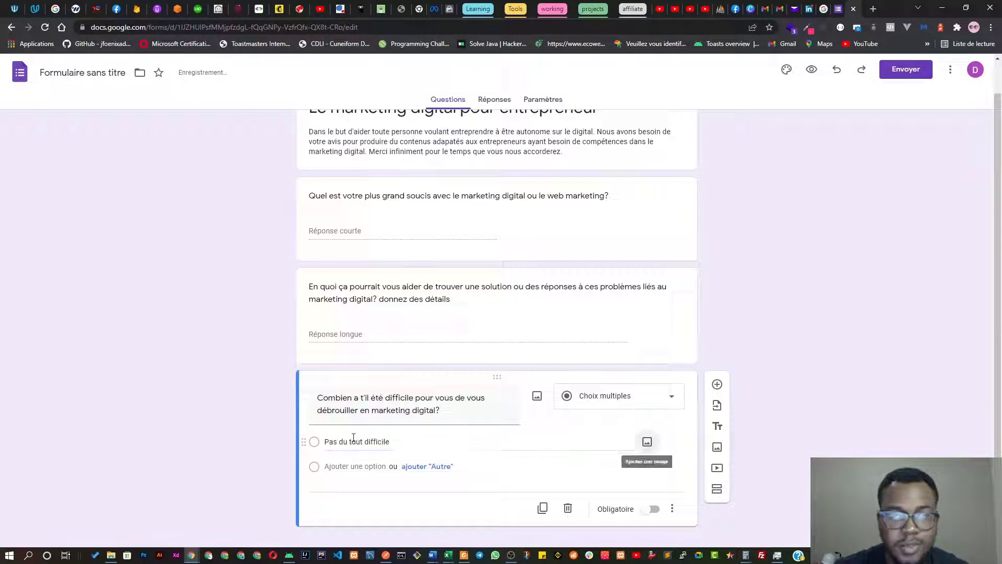
Add a second answer option to the third question with the text "un peu diff"
{"action": "left_click", "coordinate": [365, 467]}
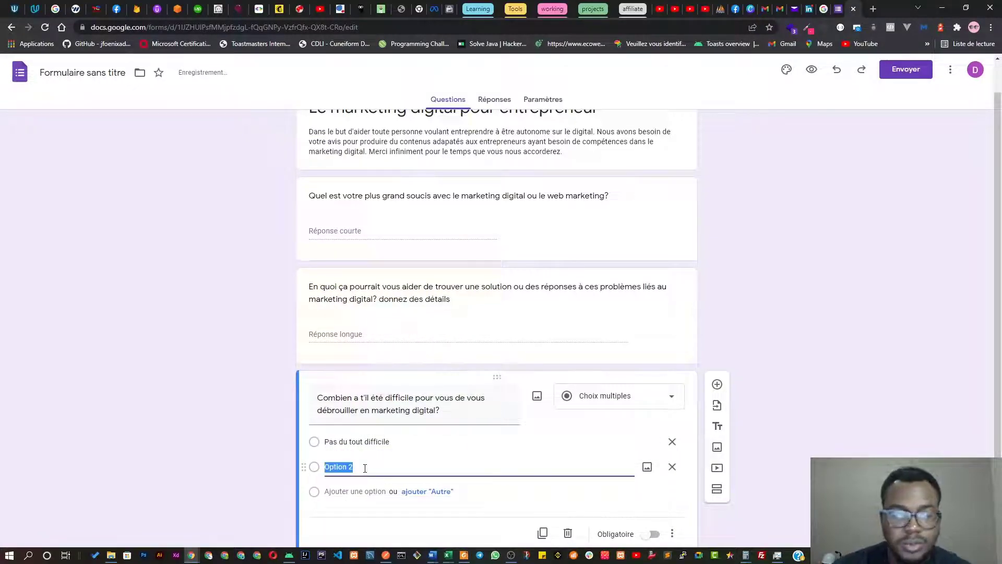
{"action": "type", "text": "un peu dif"}
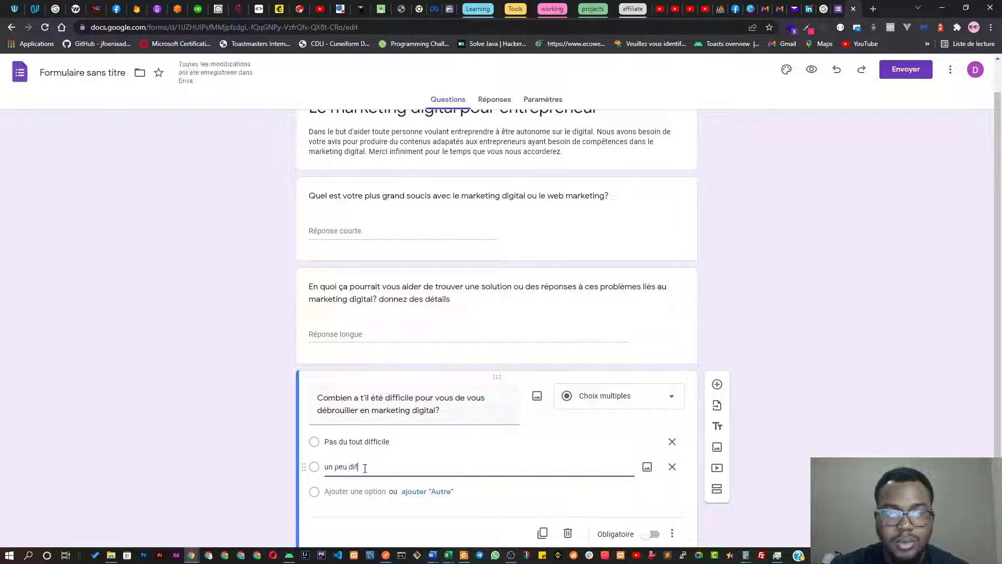
{"action": "type", "text": "fi"}
{"action": "key", "text": "BackSpace"}
{"action": "key", "text": "BackSpace"}
{"action": "key", "text": "BackSpace"}
{"action": "key", "text": "BackSpace"}
{"action": "key", "text": "BackSpace"}
{"action": "key", "text": "BackSpace"}
{"action": "key", "text": "BackSpace"}
{"action": "key", "text": "BackSpace"}
{"action": "key", "text": "BackSpace"}
{"action": "key", "text": "BackSpace"}
{"action": "key", "text": "BackSpace"}
{"action": "key", "text": "BackSpace"}
{"action": "key", "text": "BackSpace"}
{"action": "key", "text": "BackSpace"}
{"action": "key", "text": "BackSpace"}
{"action": "key", "text": "BackSpace"}
{"action": "key", "text": "BackSpace"}
{"action": "key", "text": "BackSpace"}
{"action": "key", "text": "BackSpace"}
{"action": "key", "text": "BackSpace"}
{"action": "key", "text": "BackSpace"}
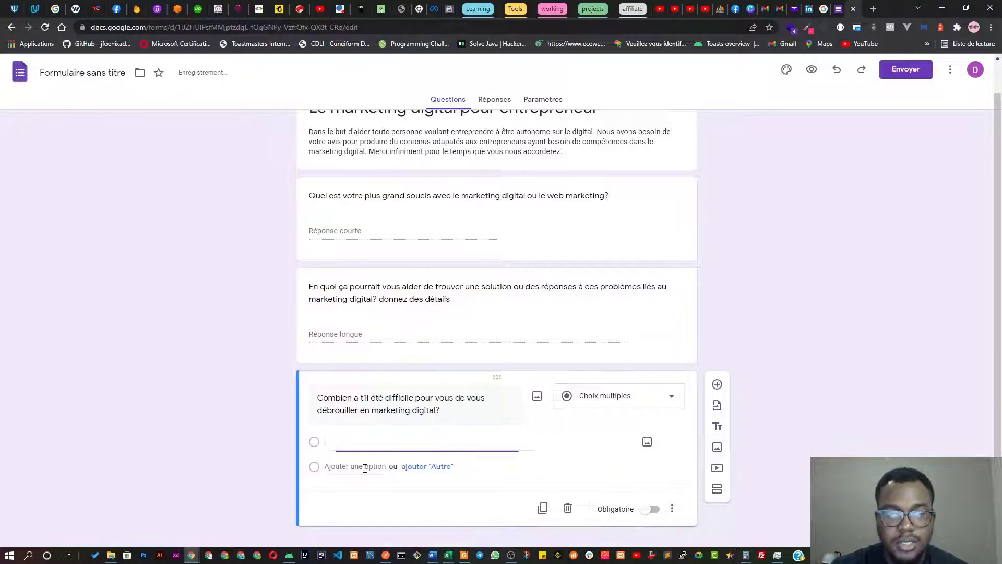
{"action": "key", "text": "ctrl+z"}
{"action": "key", "text": "ctrl+z"}
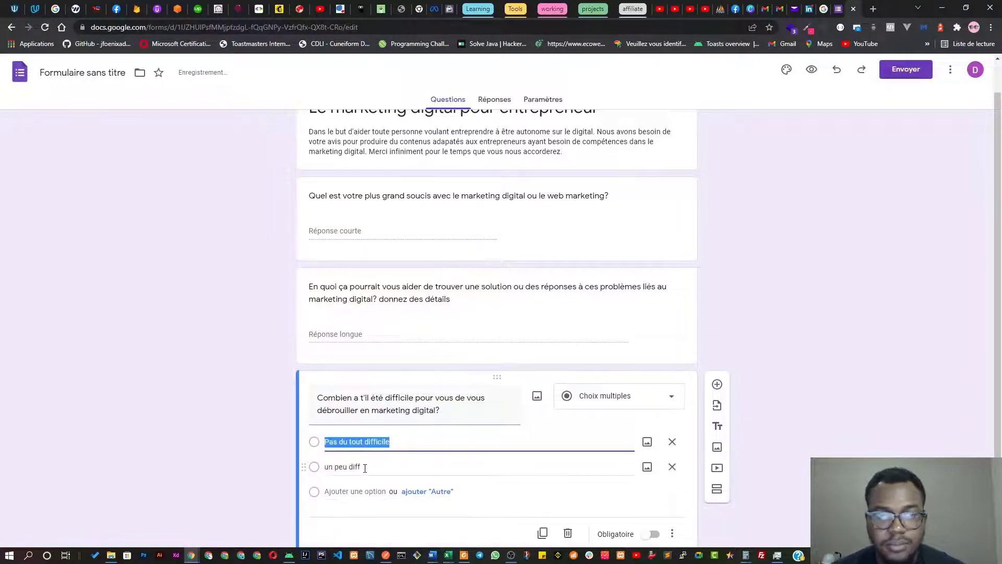
Set the third question's second option to "Difficile" and add a third option below it
{"action": "type", "text": "Diffi"}
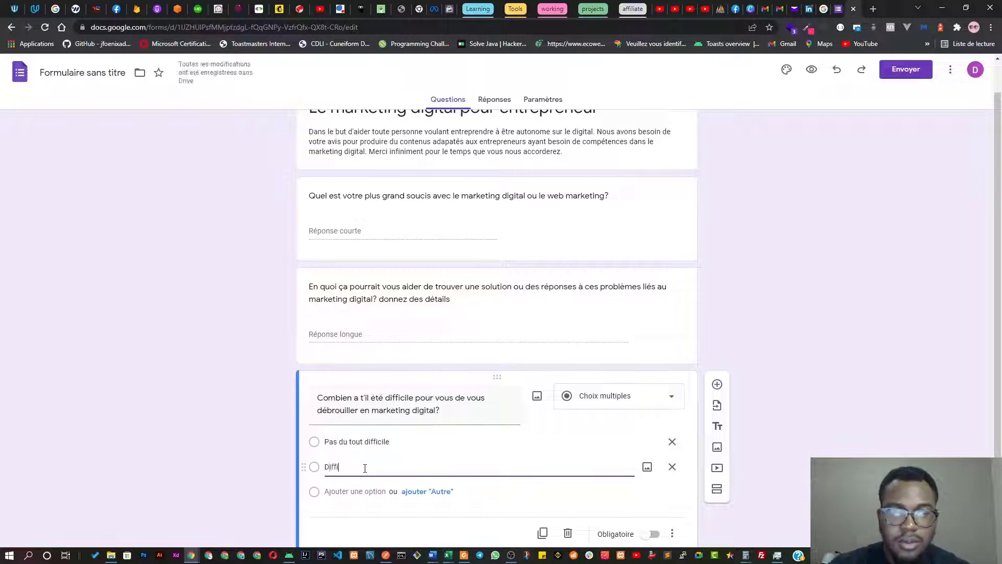
{"action": "type", "text": "cile"}
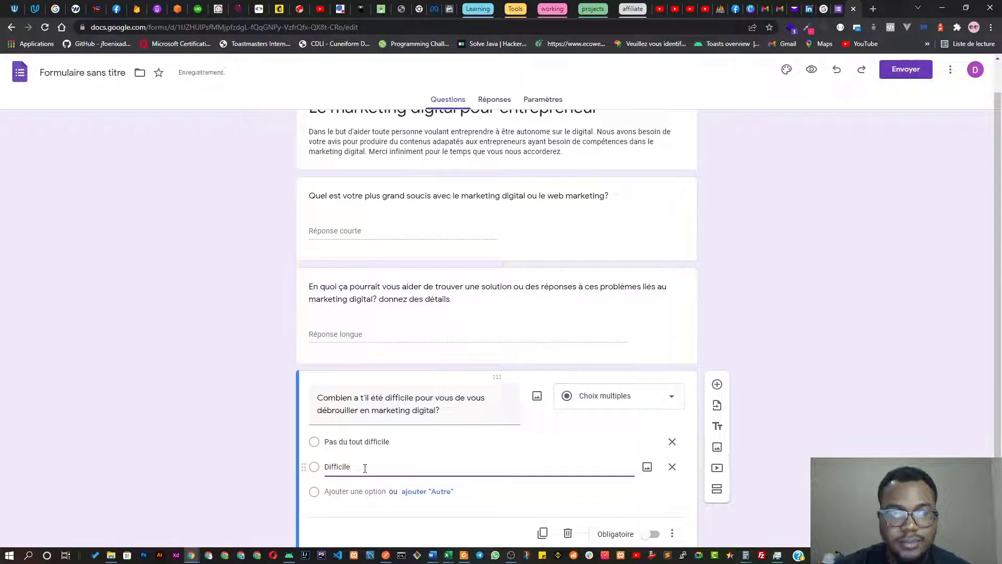
{"action": "left_click", "coordinate": [347, 491]}
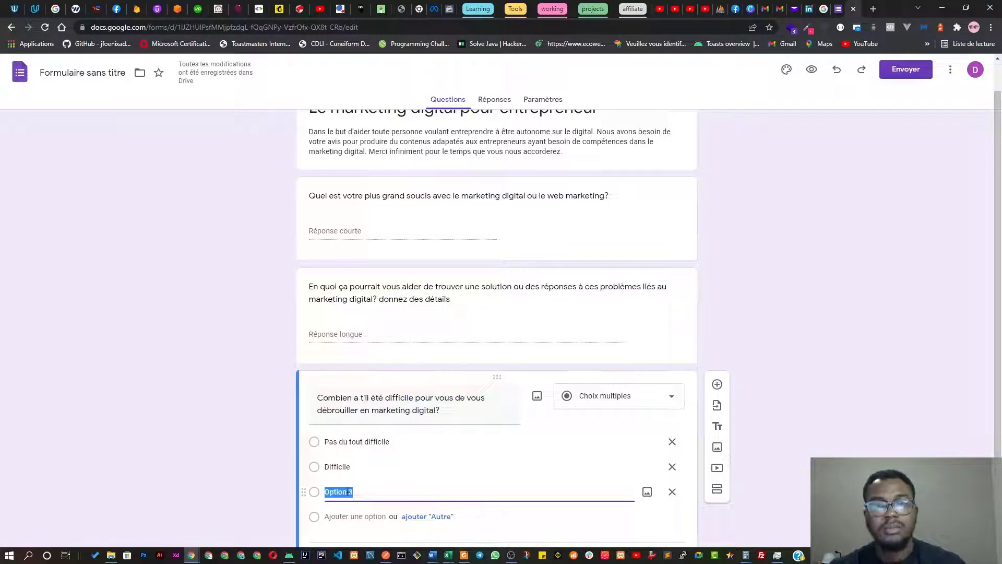
Set the third question's second option to "Un peu difficile" and its third option to "Difficile"
{"action": "double_click", "coordinate": [347, 466]}
{"action": "type", "text": "U"}
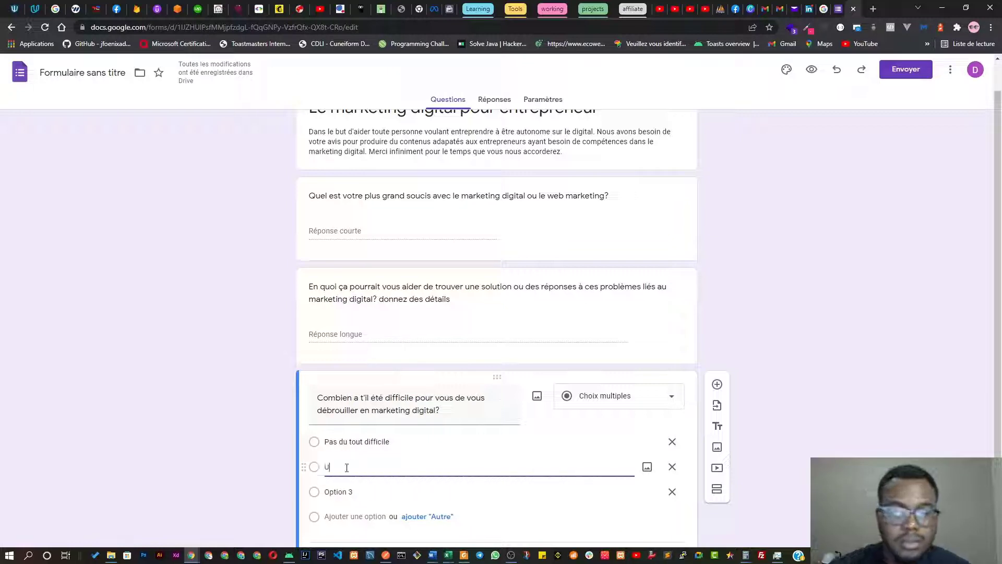
{"action": "type", "text": "n peu diffi"}
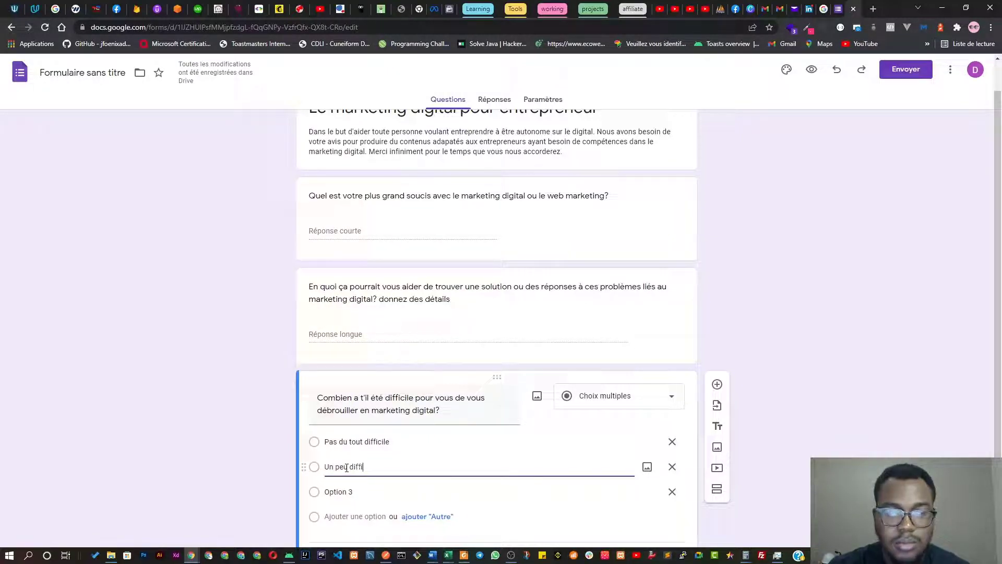
{"action": "type", "text": "cile"}
{"action": "left_click", "coordinate": [346, 491]}
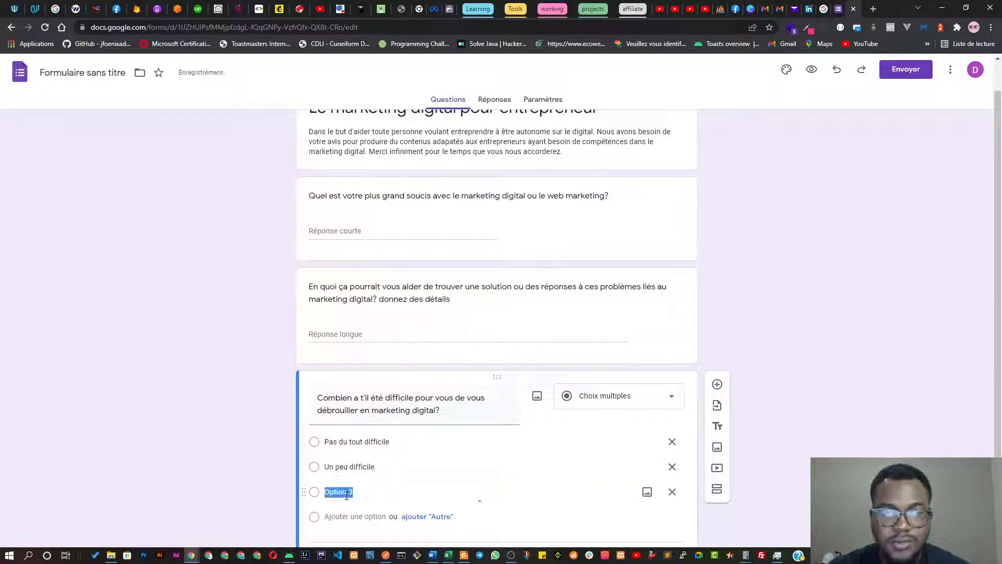
{"action": "type", "text": "Difficile"}
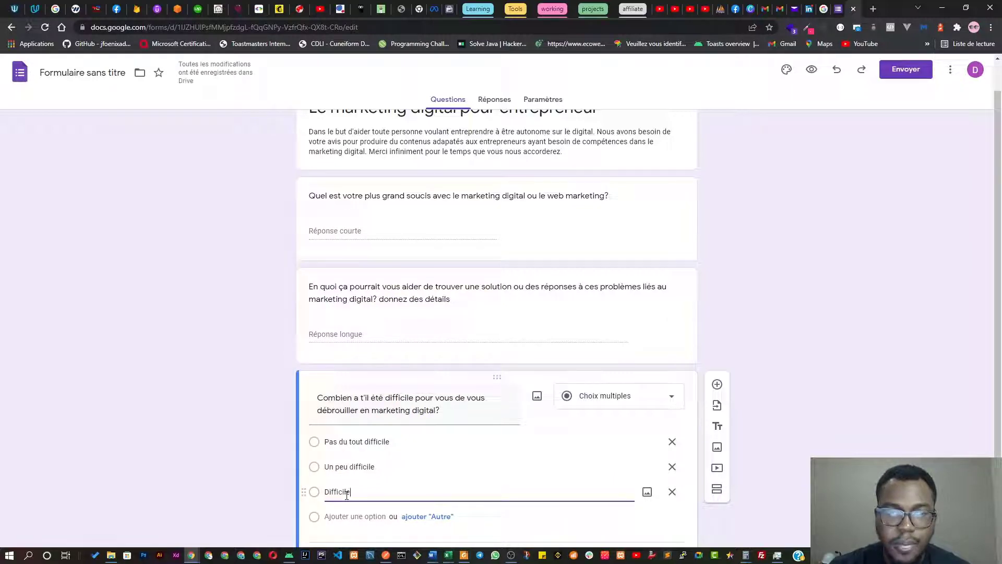
Add a fourth answer option, "Très difficile", to the question about how difficult digital marketing has been
{"action": "scroll", "coordinate": [346, 495], "scroll_direction": "down", "scroll_amount": 1}
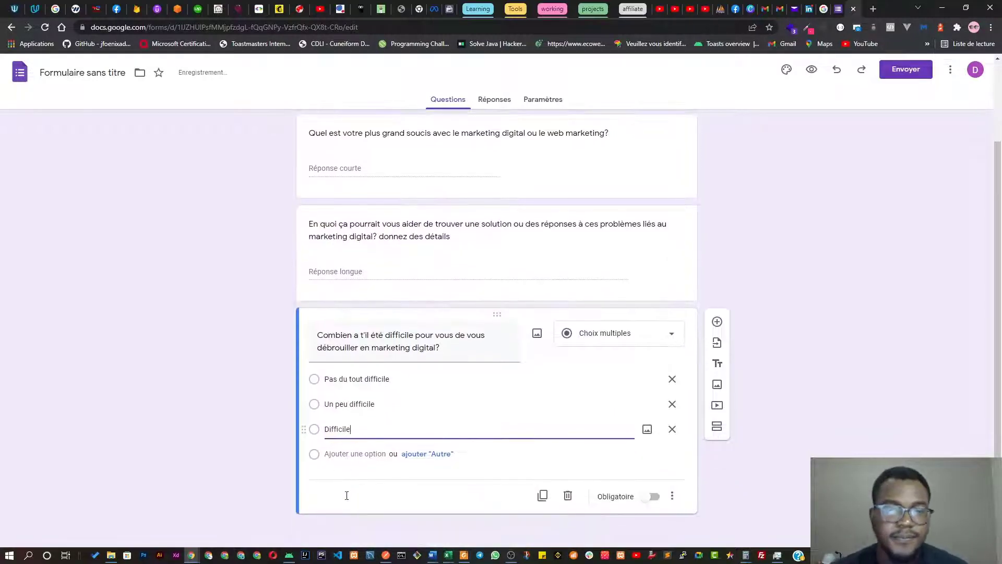
{"action": "left_click", "coordinate": [357, 454]}
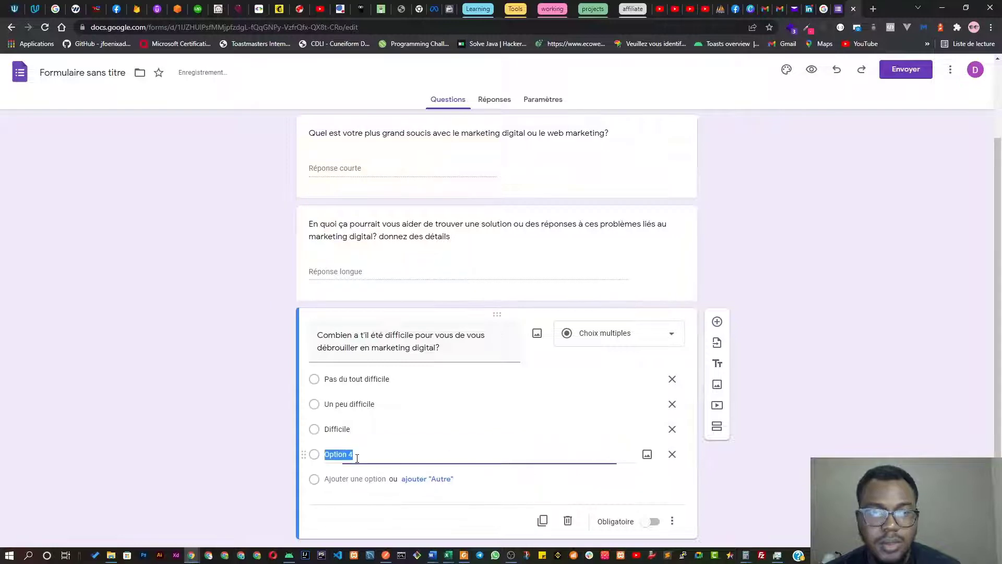
{"action": "type", "text": "Très di"}
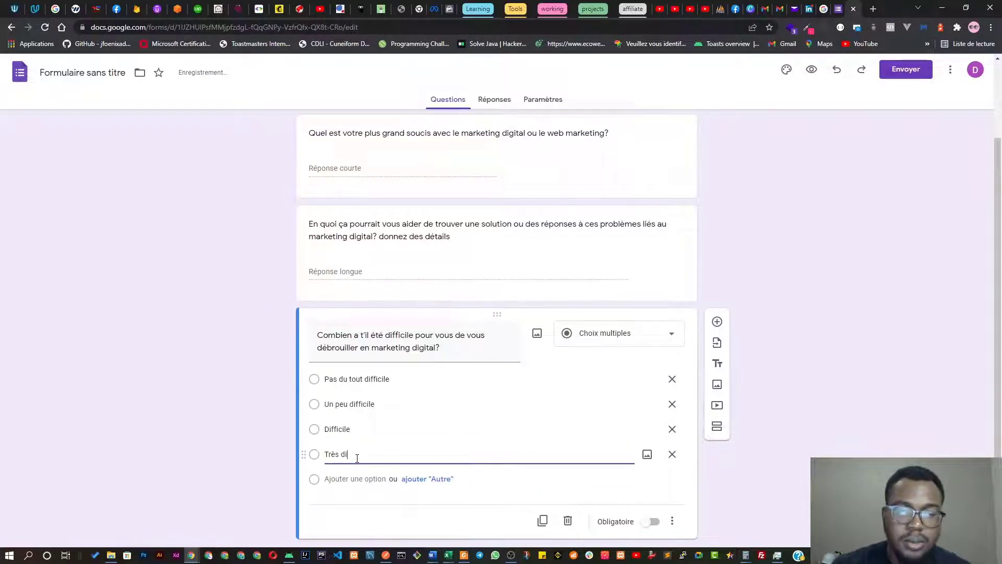
{"action": "type", "text": "fficile"}
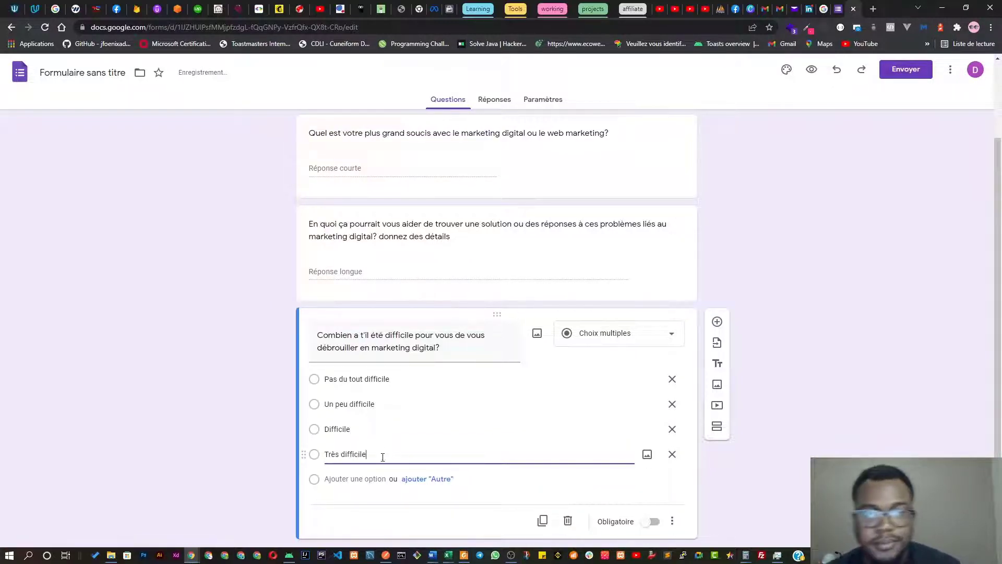
{"action": "left_click", "coordinate": [566, 488]}
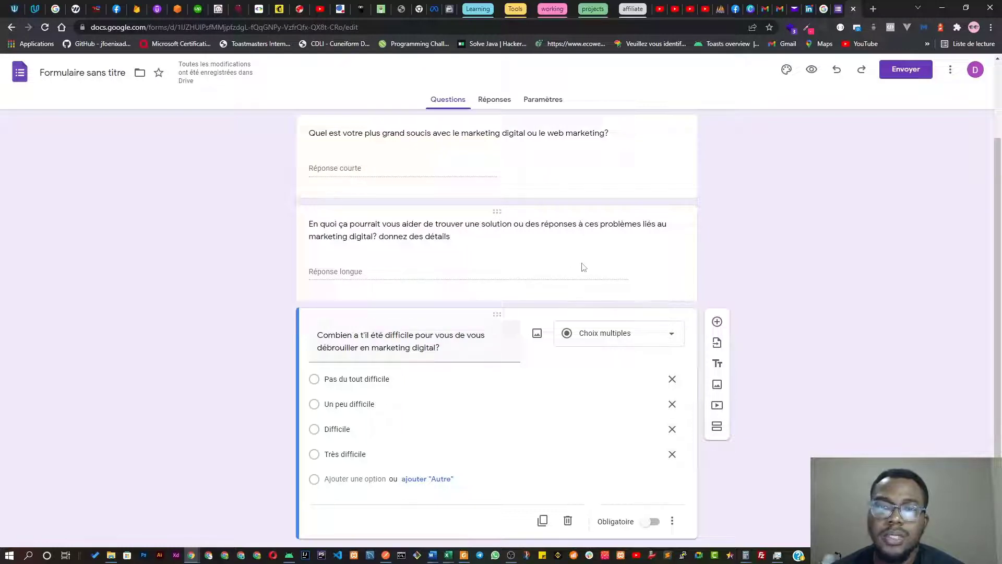
Copy the question "Souhaitez-vous mieux connaître le marketing digital?" from the earlier survey
{"action": "left_click", "coordinate": [826, 11]}
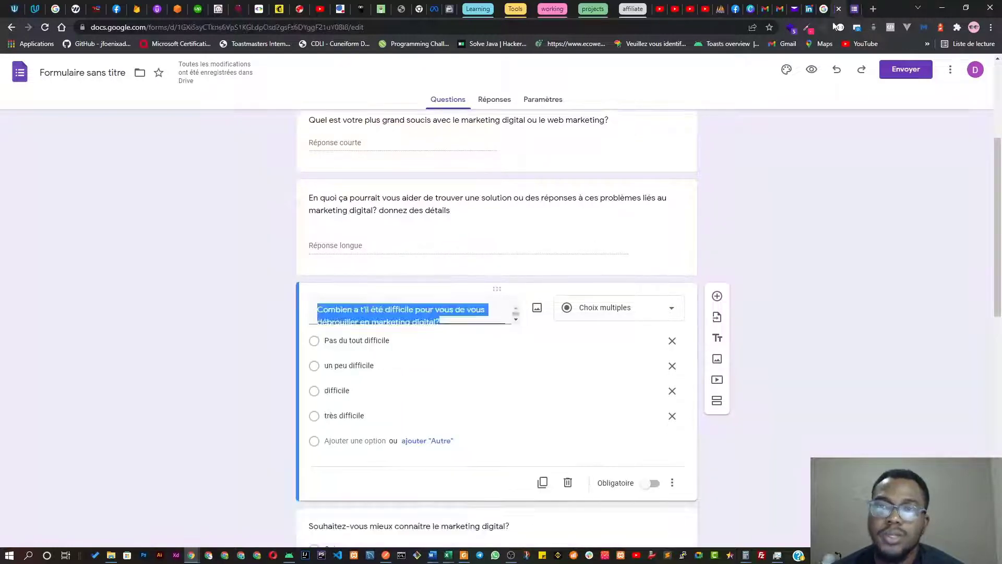
{"action": "scroll", "coordinate": [453, 324], "scroll_direction": "down", "scroll_amount": 5}
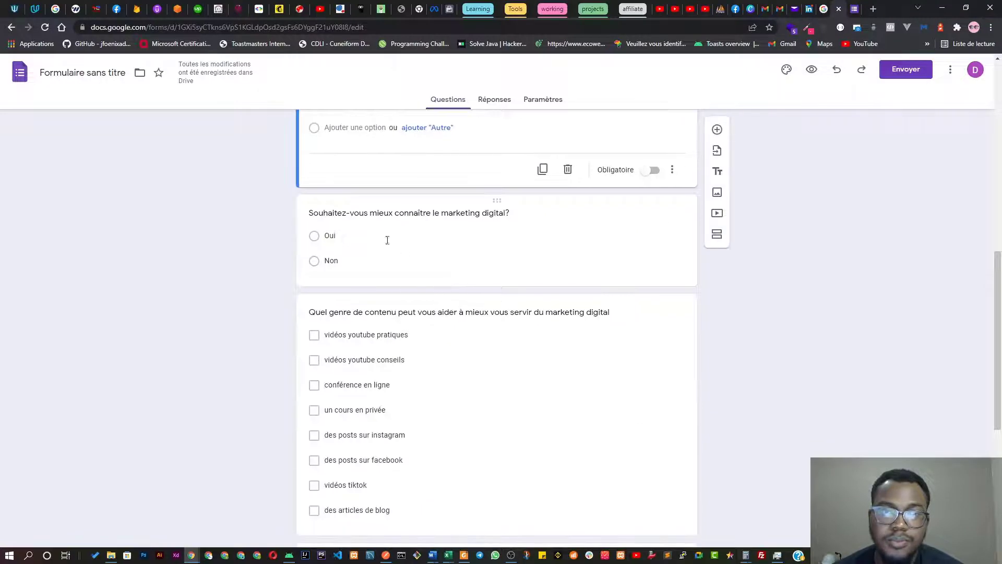
{"action": "left_click", "coordinate": [463, 215]}
{"action": "key", "text": "ctrl+c"}
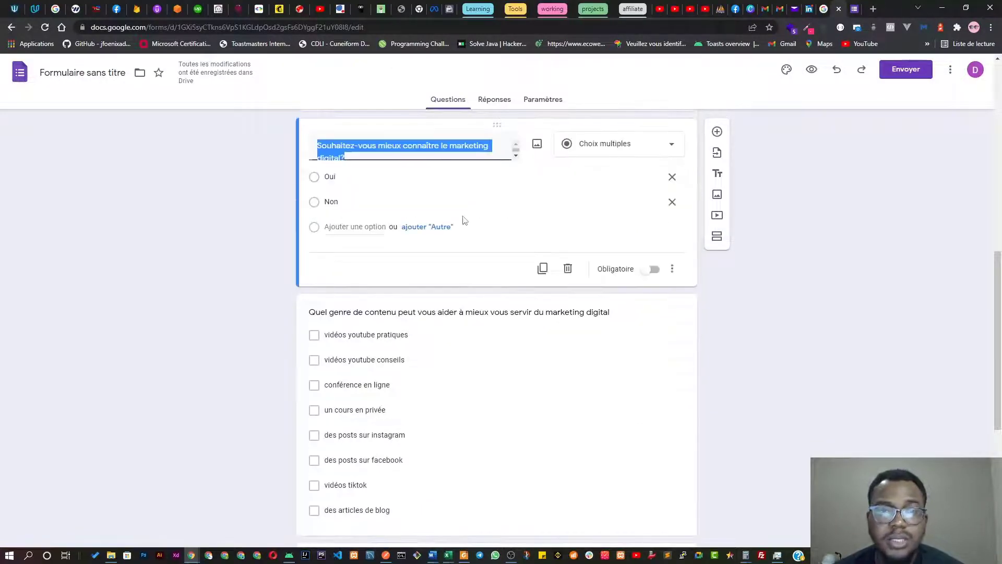
{"action": "right_click", "coordinate": [474, 146]}
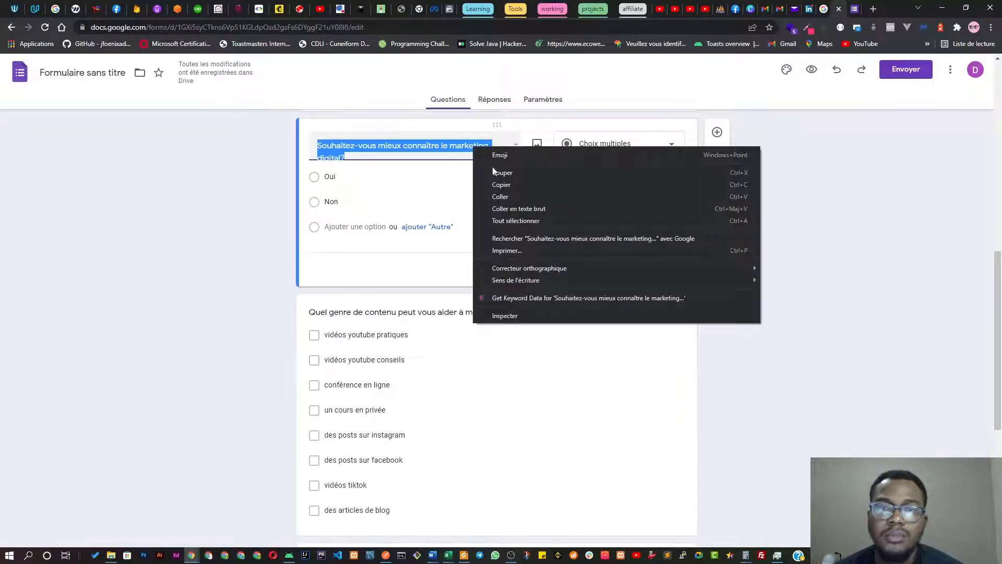
{"action": "left_click", "coordinate": [498, 186]}
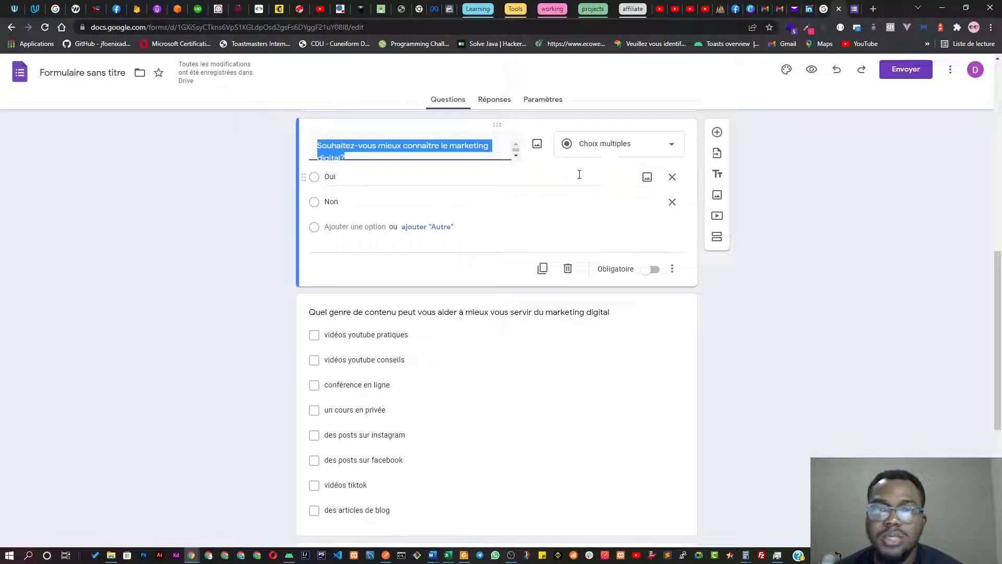
Add a fourth question to the new form and paste the copied question as its title
{"action": "left_click", "coordinate": [852, 9]}
{"action": "scroll", "coordinate": [731, 371], "scroll_direction": "down", "scroll_amount": 1}
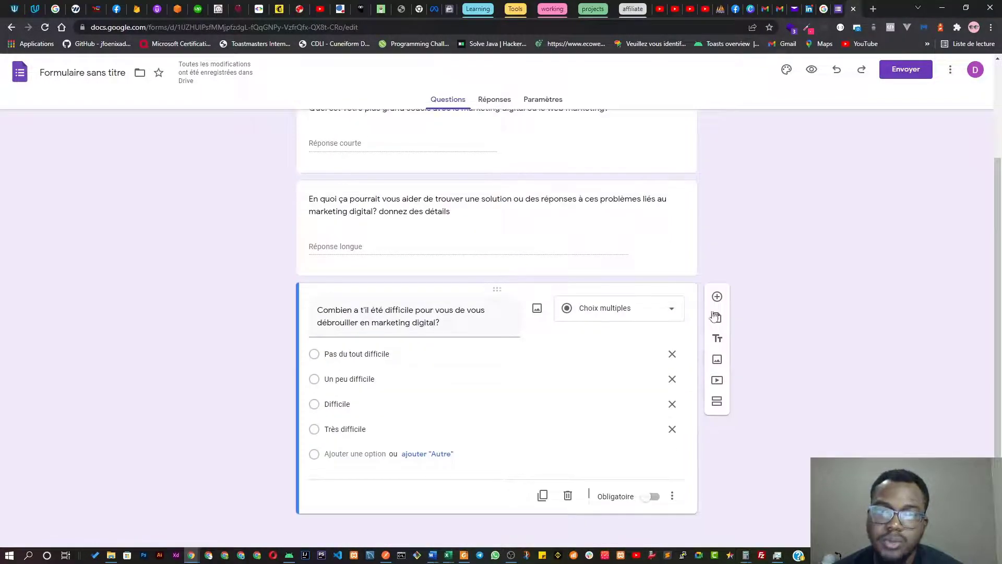
{"action": "left_click", "coordinate": [717, 296]}
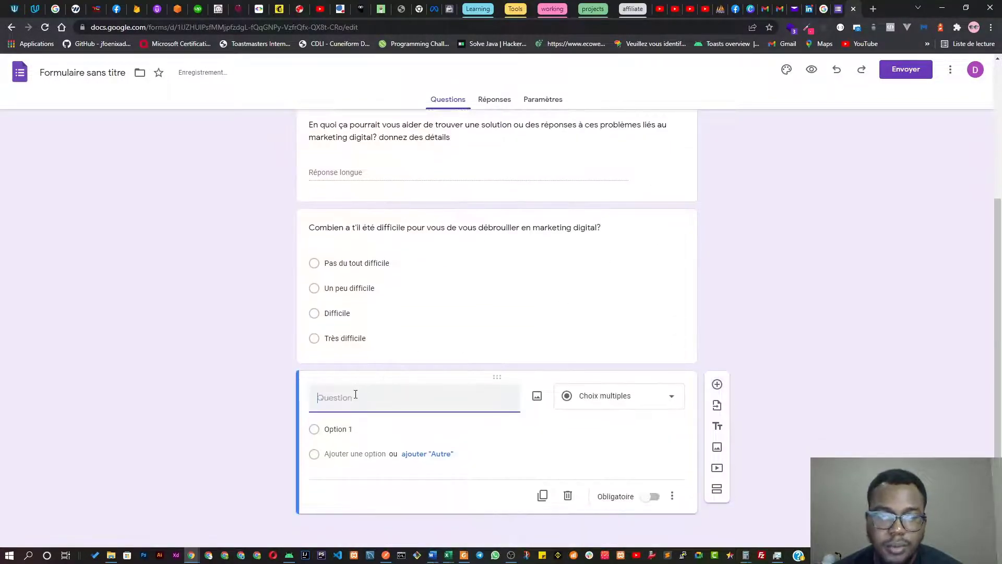
{"action": "key", "text": "ctrl+v"}
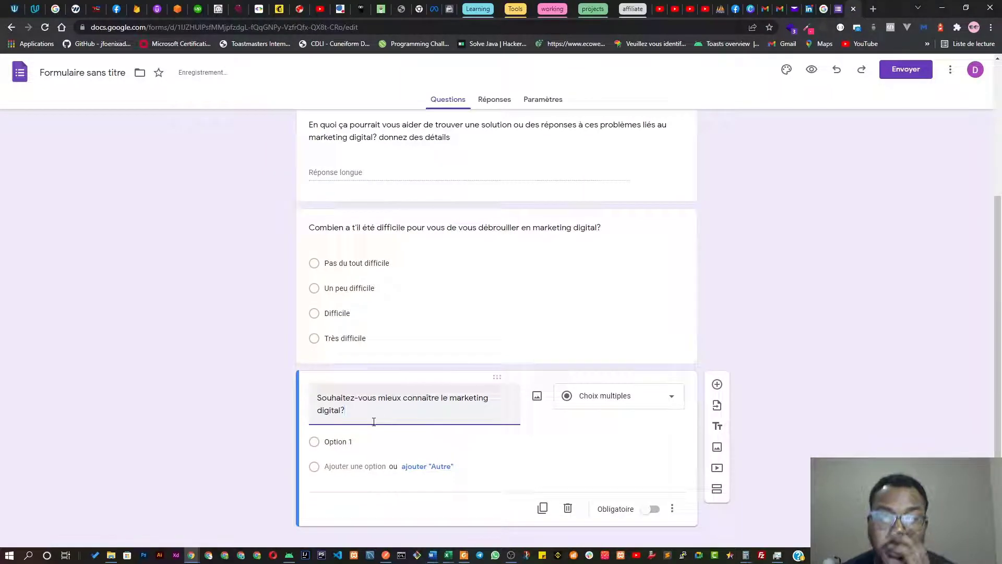
Give the fourth question the answer options "Oui" and "Non"
{"action": "left_click", "coordinate": [365, 441]}
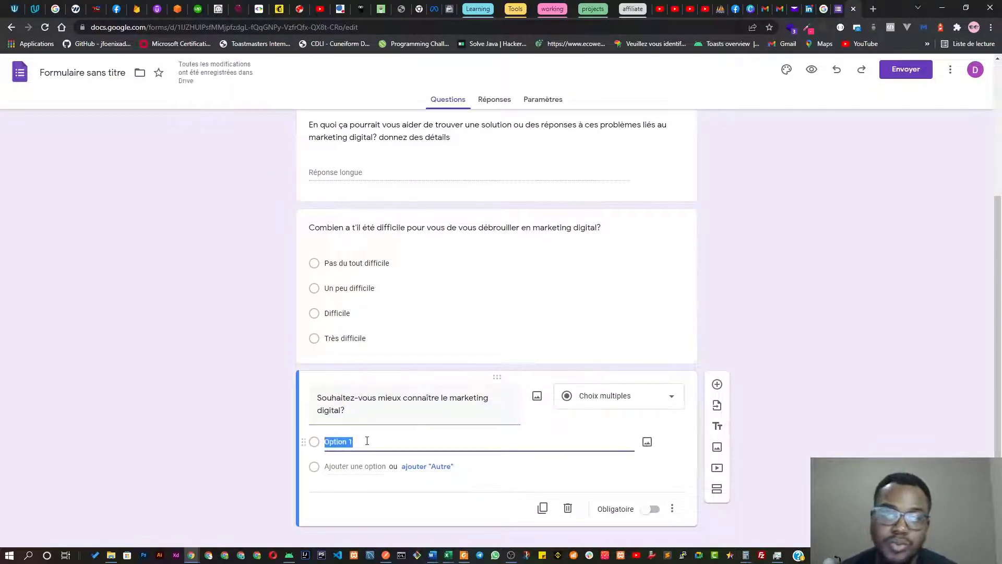
{"action": "type", "text": "Oui"}
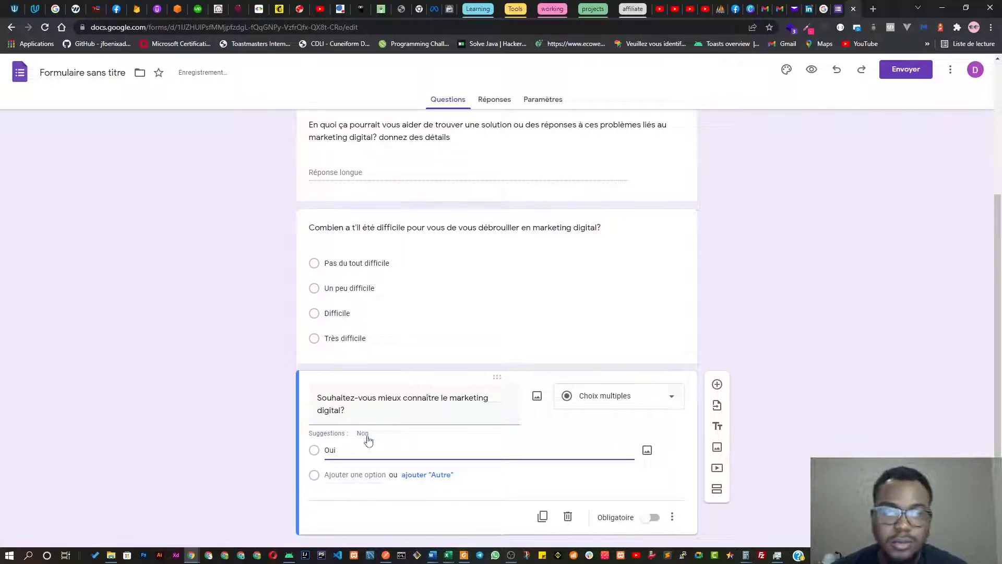
{"action": "left_click", "coordinate": [365, 435]}
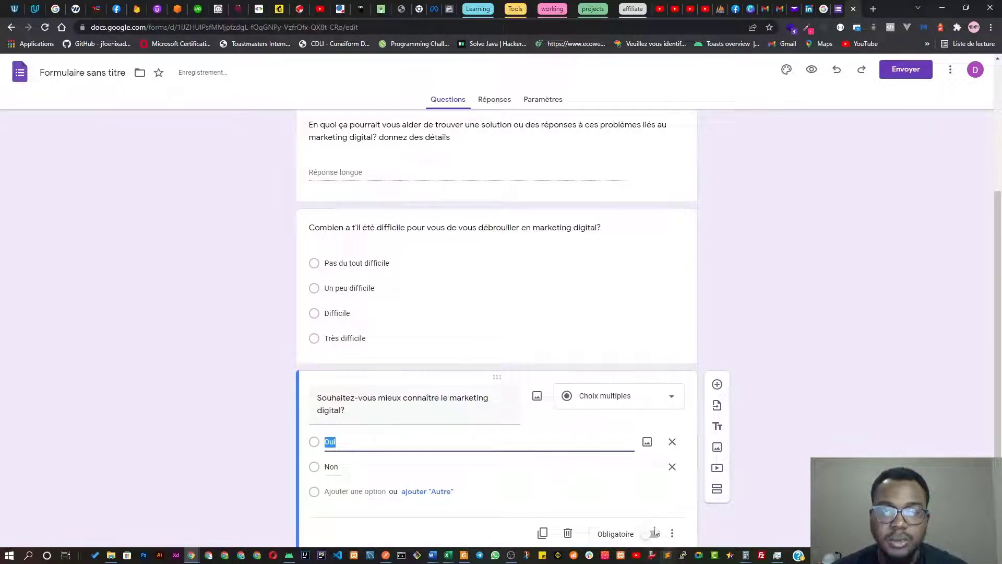
{"action": "left_click", "coordinate": [639, 507]}
{"action": "scroll", "coordinate": [470, 408], "scroll_direction": "down", "scroll_amount": 1}
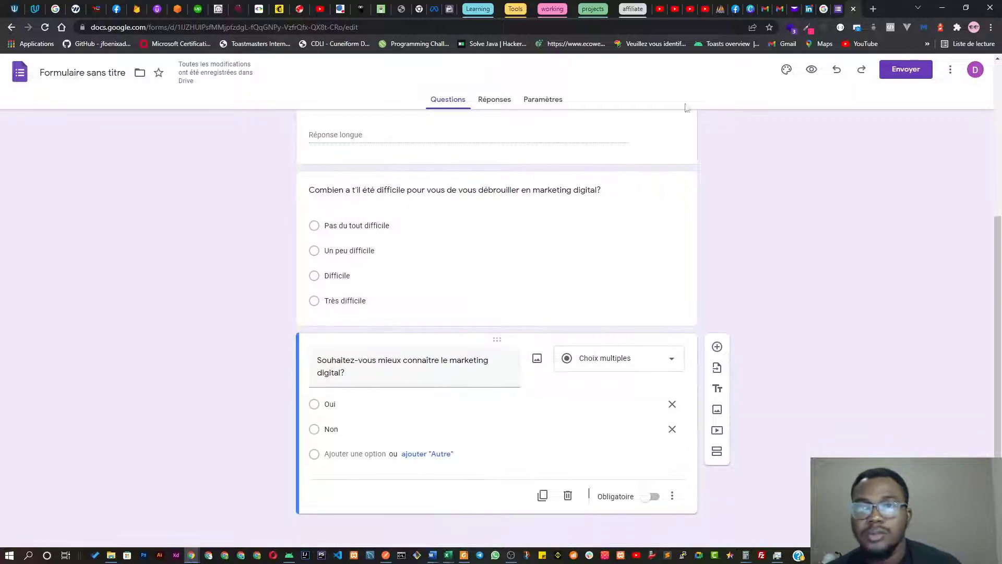
Copy the question "Quel genre de contenu peut vous aider à mieux vous servir du marketing digital" from the earlier survey
{"action": "left_click", "coordinate": [838, 8]}
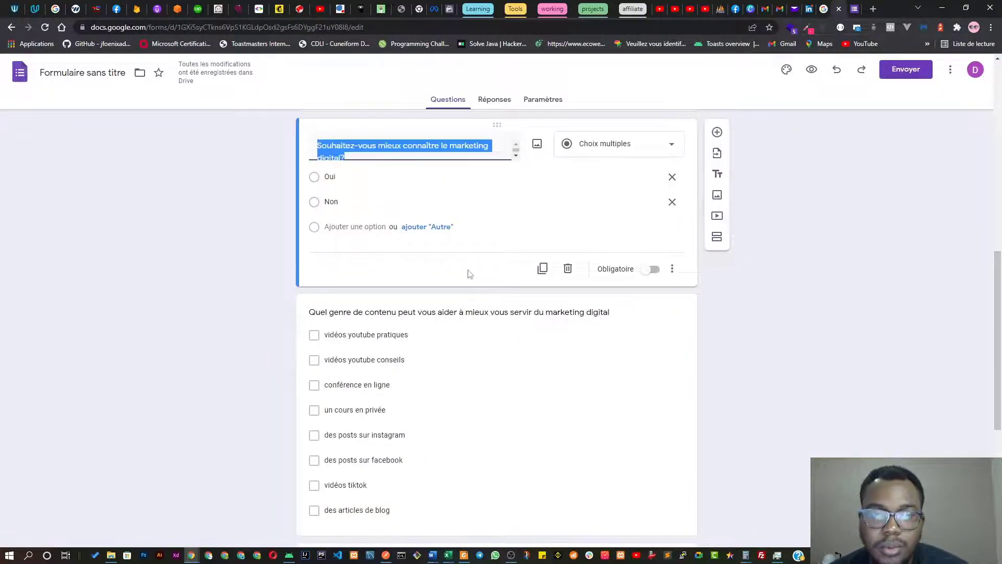
{"action": "scroll", "coordinate": [459, 272], "scroll_direction": "down", "scroll_amount": 2}
{"action": "scroll", "coordinate": [347, 253], "scroll_direction": "down", "scroll_amount": 1}
{"action": "scroll", "coordinate": [351, 246], "scroll_direction": "up", "scroll_amount": 2}
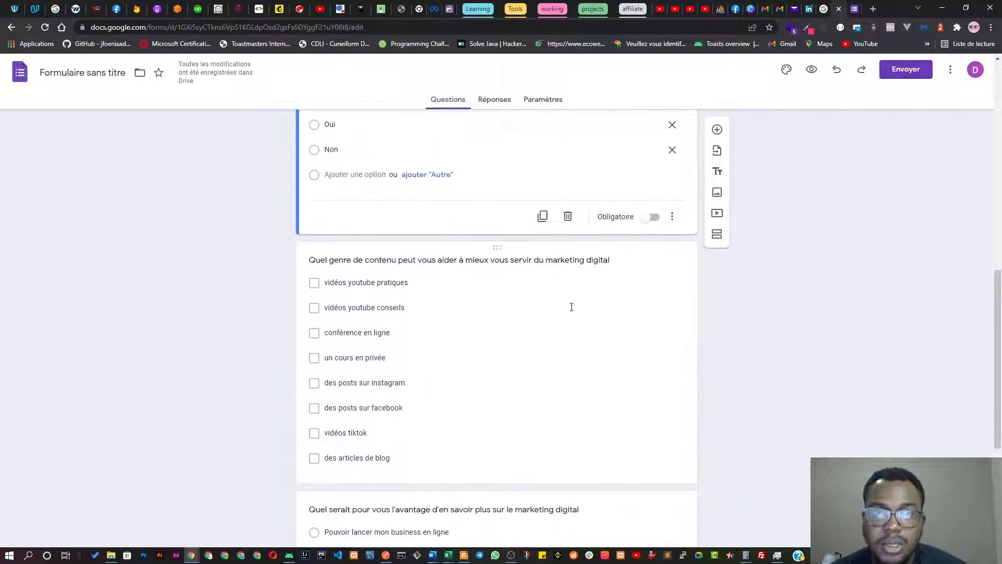
{"action": "scroll", "coordinate": [579, 292], "scroll_direction": "down", "scroll_amount": 2}
{"action": "scroll", "coordinate": [548, 251], "scroll_direction": "up", "scroll_amount": 1}
{"action": "left_click", "coordinate": [499, 215]}
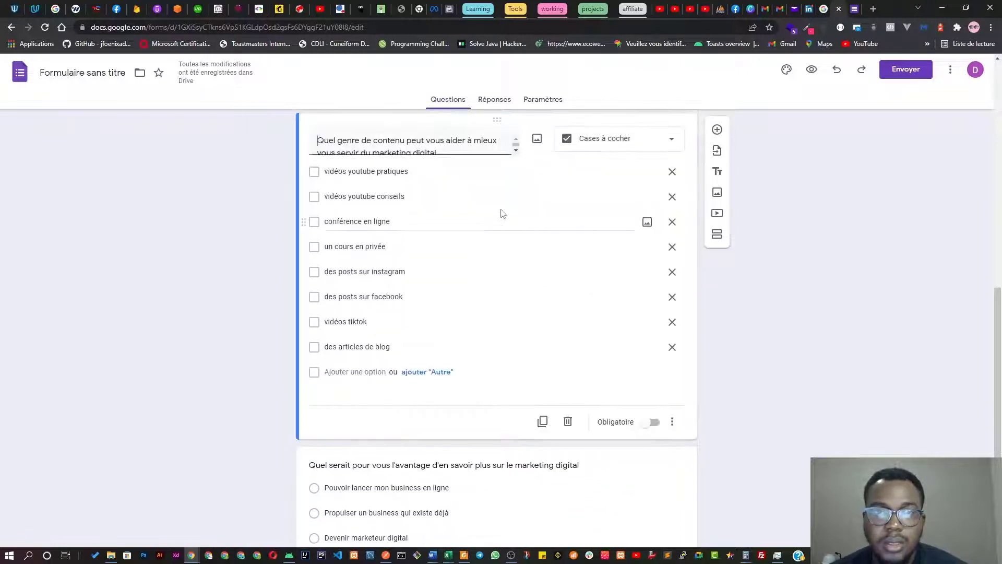
{"action": "scroll", "coordinate": [494, 184], "scroll_direction": "up", "scroll_amount": 1}
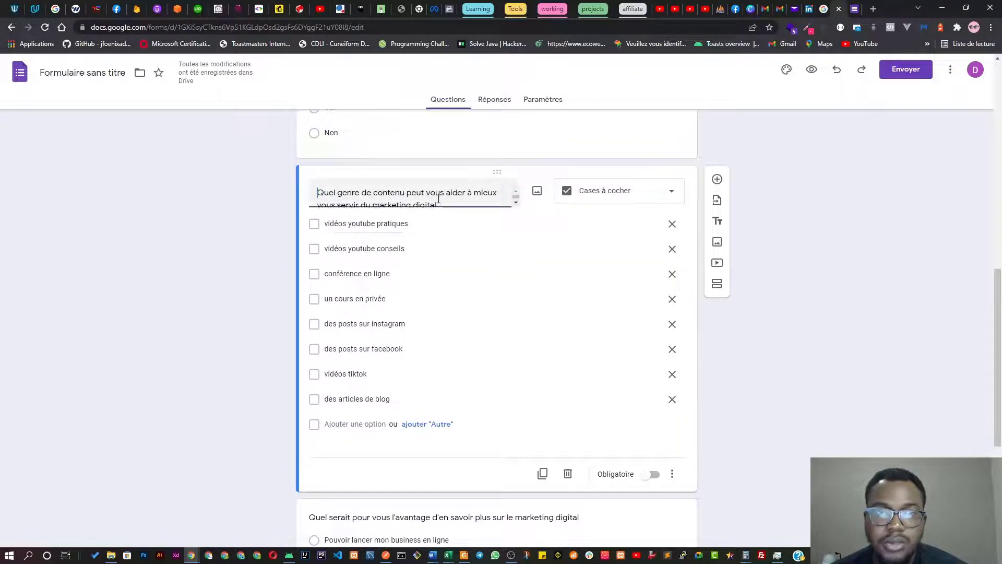
{"action": "triple_click", "coordinate": [432, 195]}
{"action": "key", "text": "ctrl+c"}
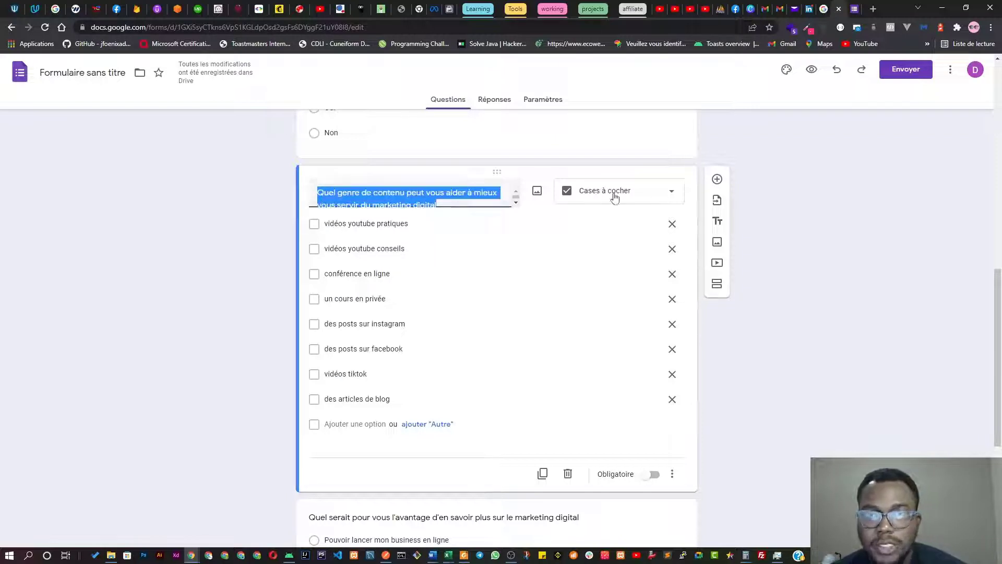
Add a fifth question to the new form and paste the copied content-type question as its title
{"action": "left_click", "coordinate": [851, 9]}
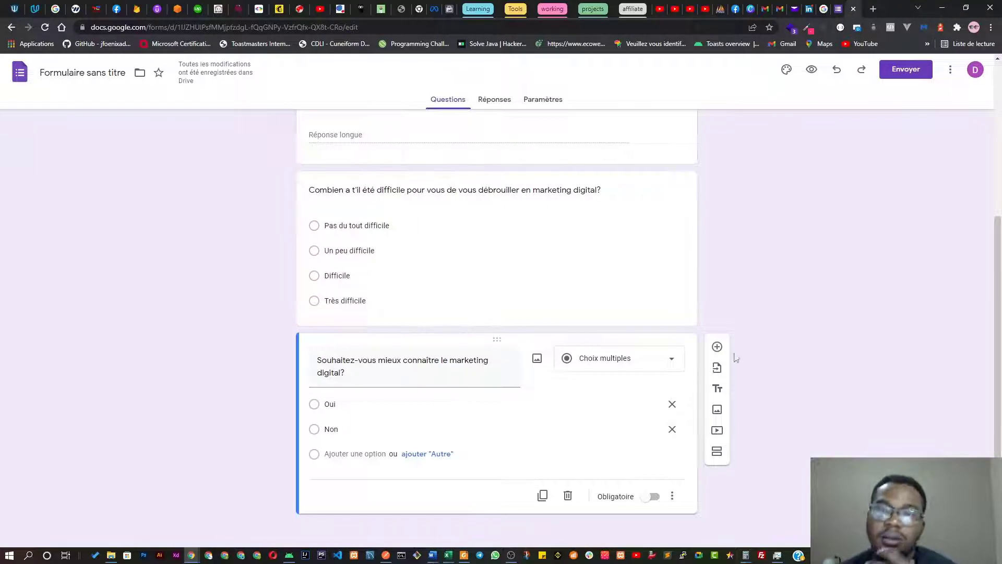
{"action": "left_click", "coordinate": [717, 346]}
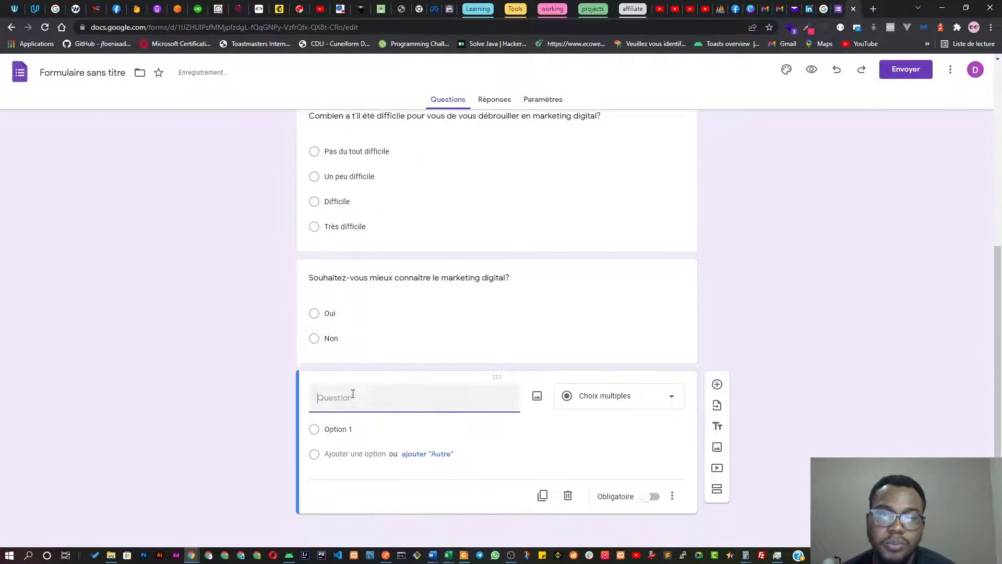
{"action": "key", "text": "ctrl+v"}
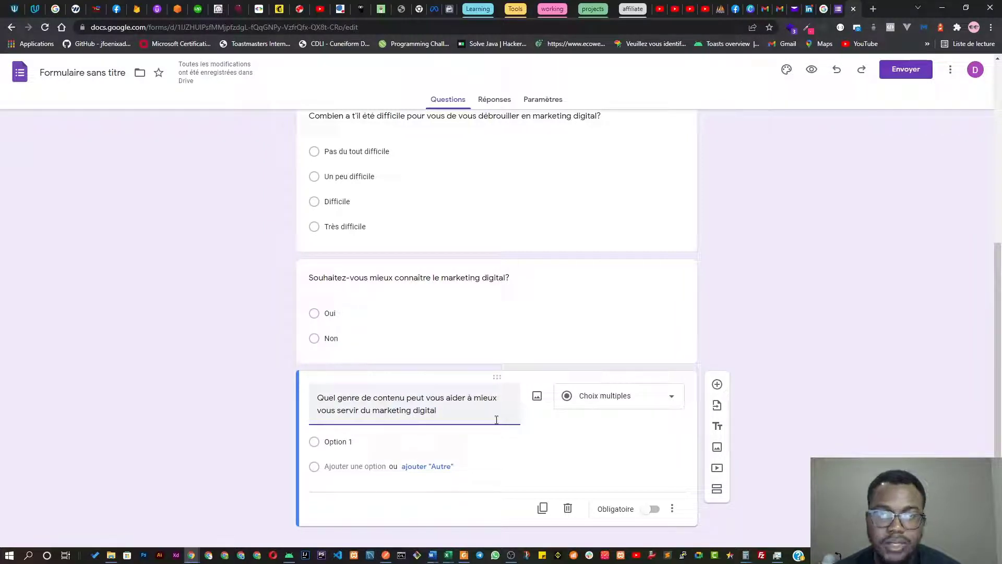
Copy the option "vidéos youtube pratiques" from the earlier survey and paste it as the fifth question's first option
{"action": "left_click", "coordinate": [838, 7]}
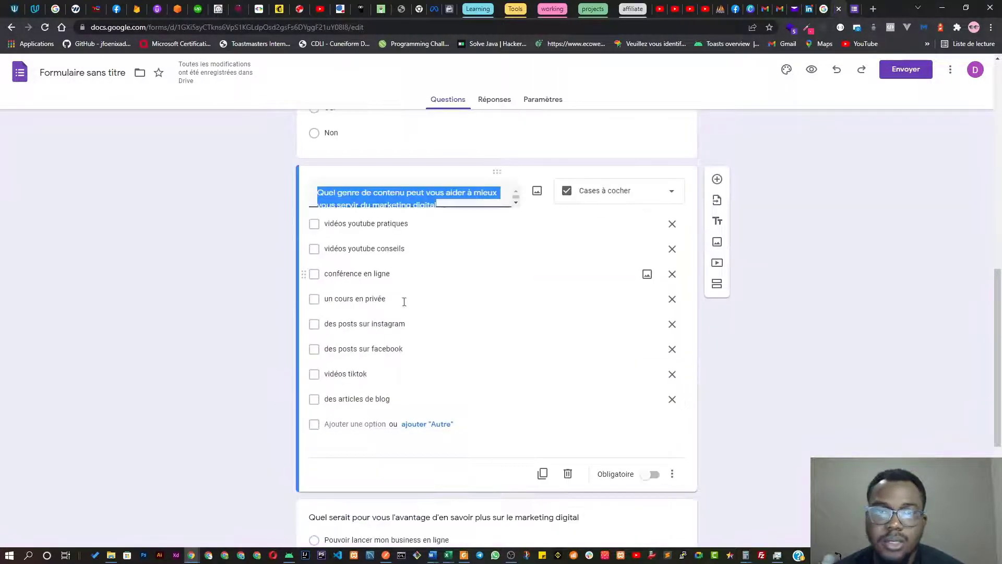
{"action": "left_click", "coordinate": [411, 224]}
{"action": "key", "text": "ctrl+c"}
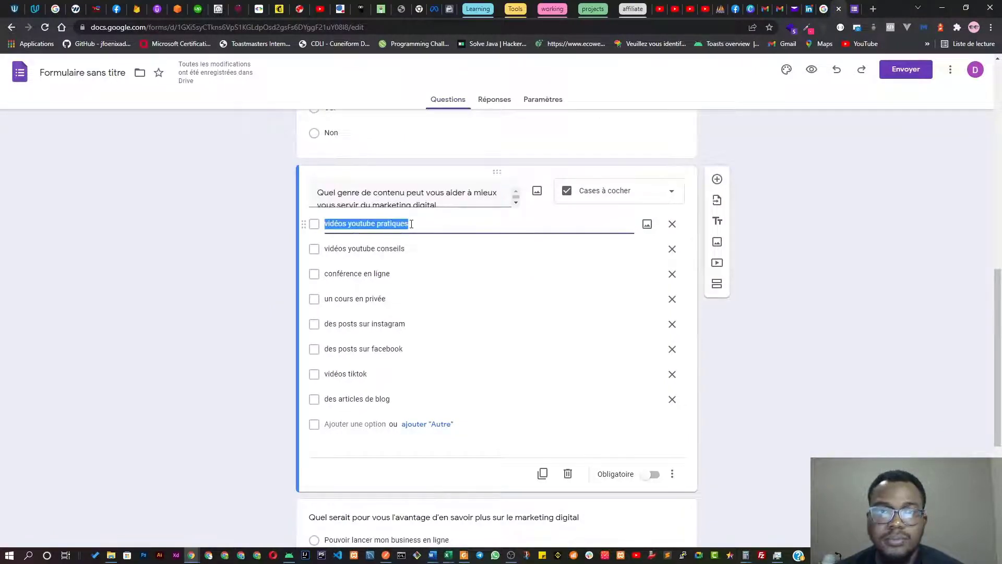
{"action": "left_click", "coordinate": [850, 13]}
{"action": "left_click", "coordinate": [404, 441]}
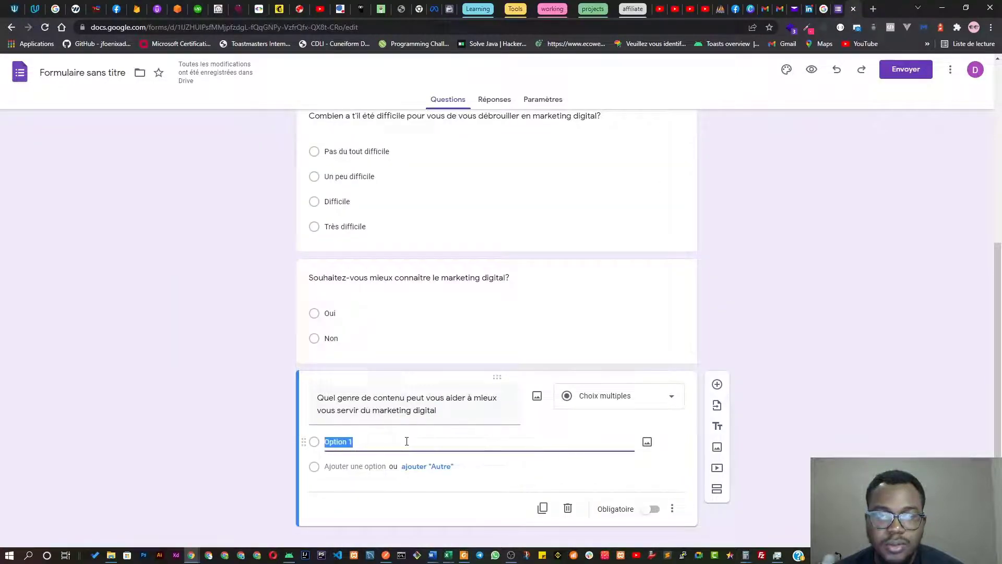
{"action": "key", "text": "ctrl+v"}
Copy the option "vidéos youtube conseils" from the earlier survey and add it as the fifth question's second option
{"action": "left_click", "coordinate": [838, 11]}
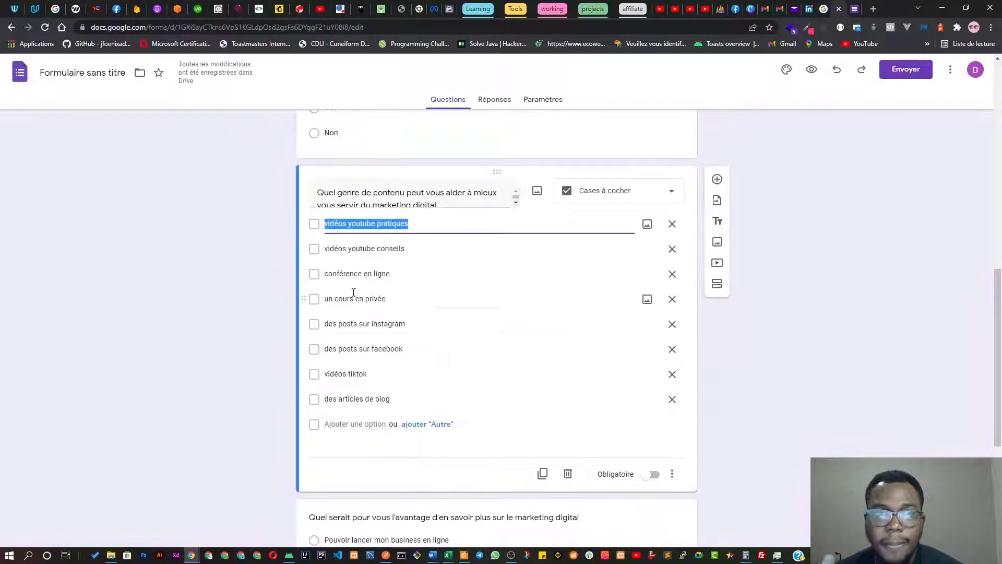
{"action": "left_click", "coordinate": [345, 251]}
{"action": "left_click", "coordinate": [347, 250]}
{"action": "key", "text": "ctrl+a"}
{"action": "key", "text": "ctrl+c"}
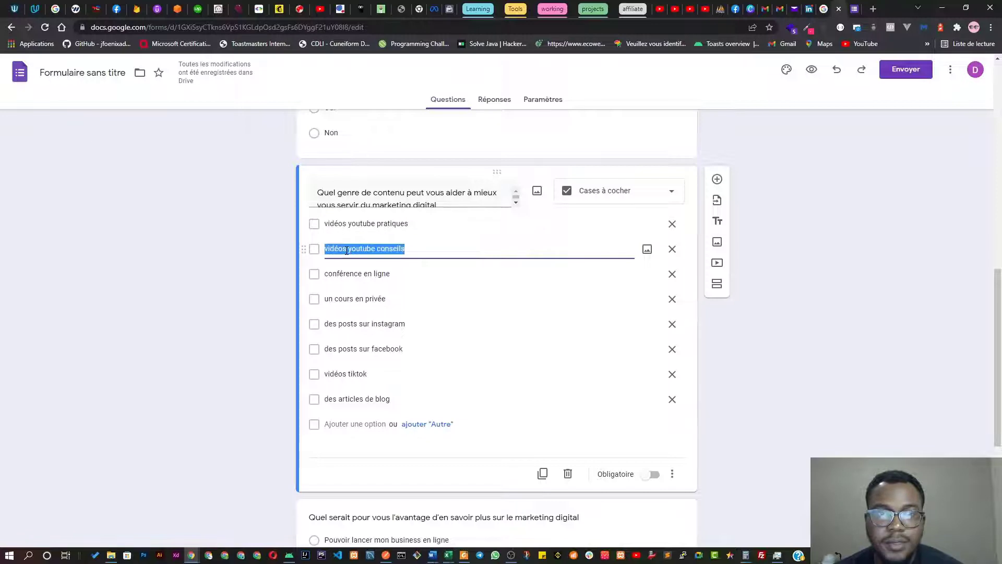
{"action": "left_click", "coordinate": [854, 8]}
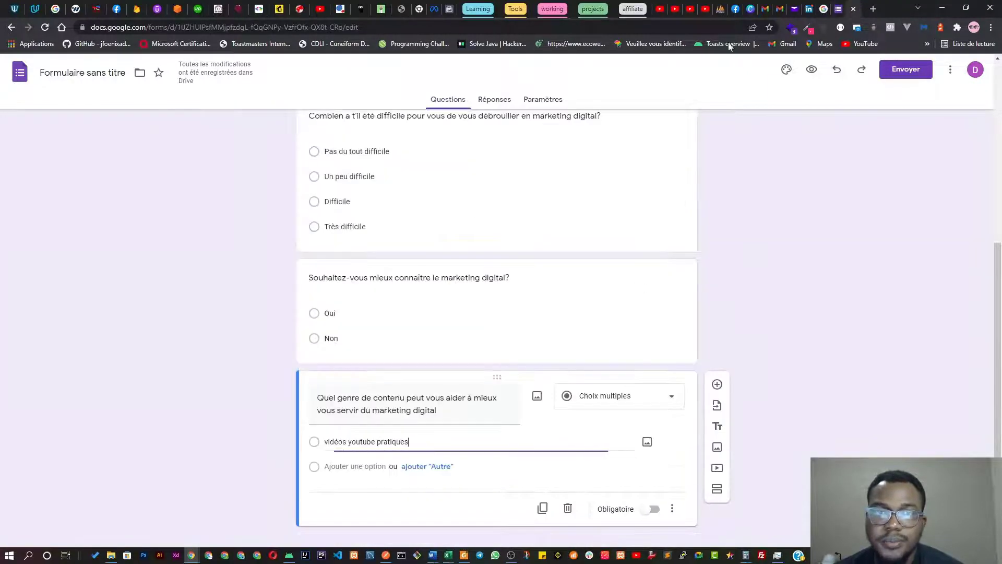
{"action": "left_click", "coordinate": [370, 467]}
{"action": "key", "text": "ctrl+v"}
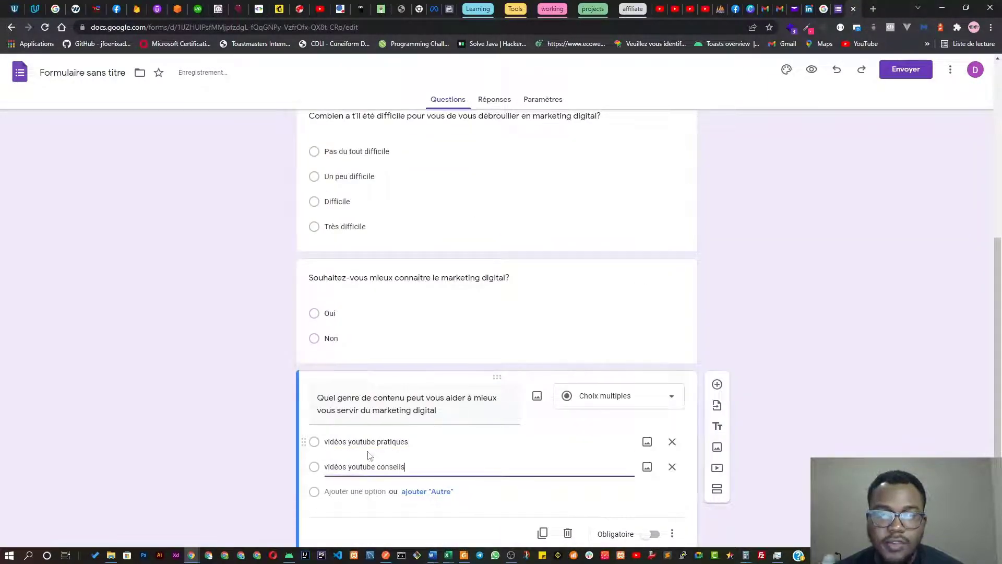
Copy the option "conférence en ligne" from the earlier survey and add it as the fifth question's third option
{"action": "left_click", "coordinate": [825, 8]}
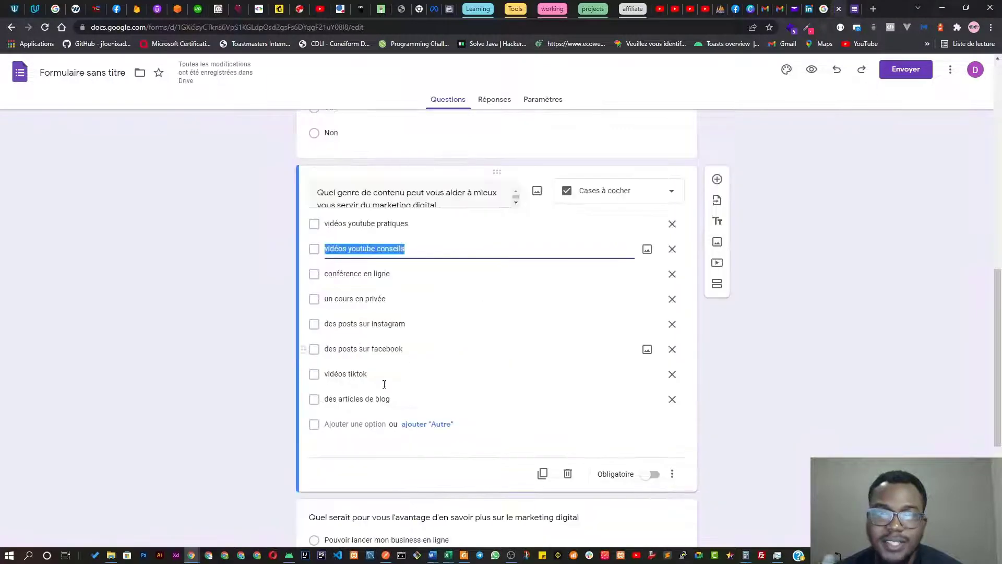
{"action": "triple_click", "coordinate": [348, 275]}
{"action": "key", "text": "ctrl+c"}
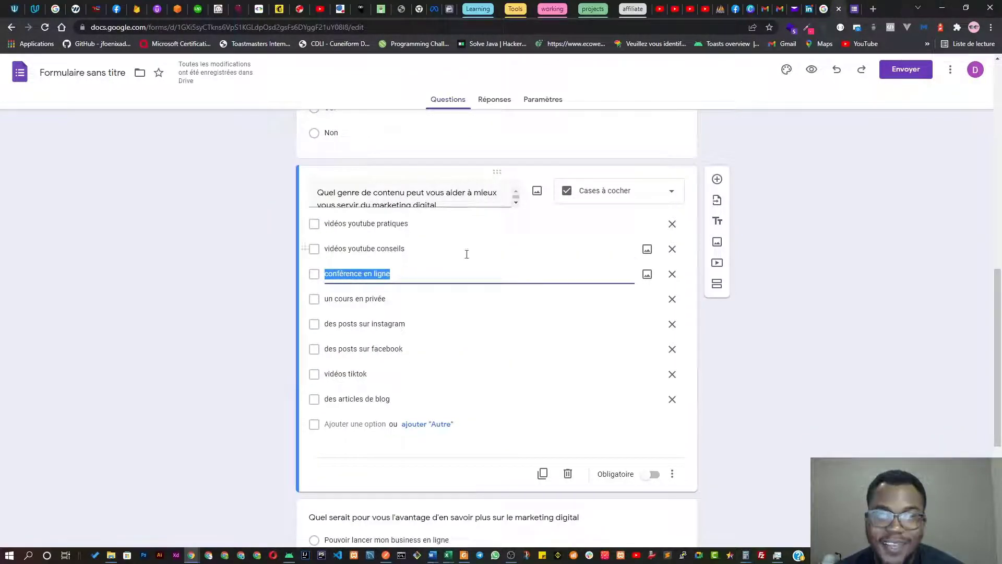
{"action": "left_click", "coordinate": [854, 15]}
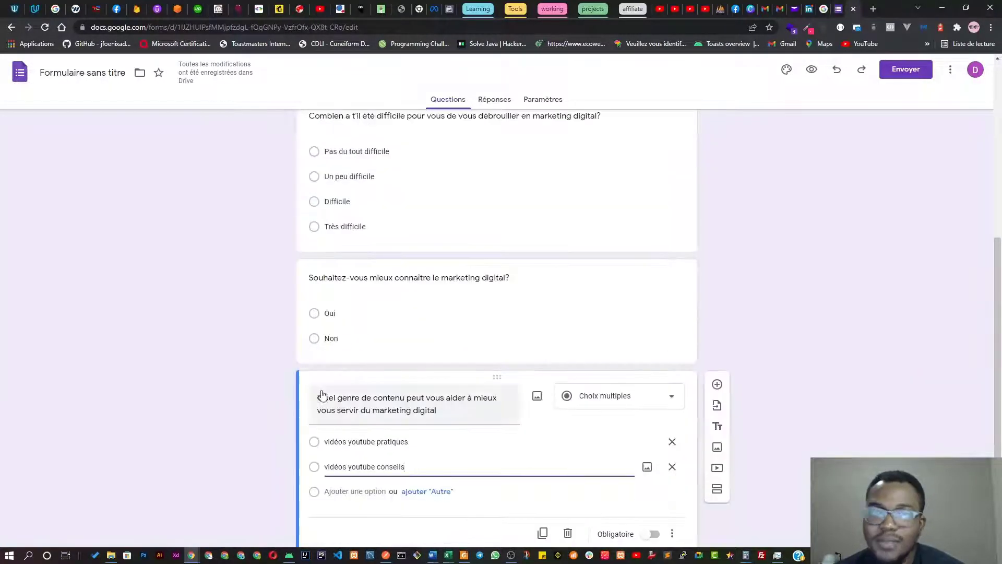
{"action": "left_click", "coordinate": [372, 493]}
{"action": "key", "text": "ctrl+v"}
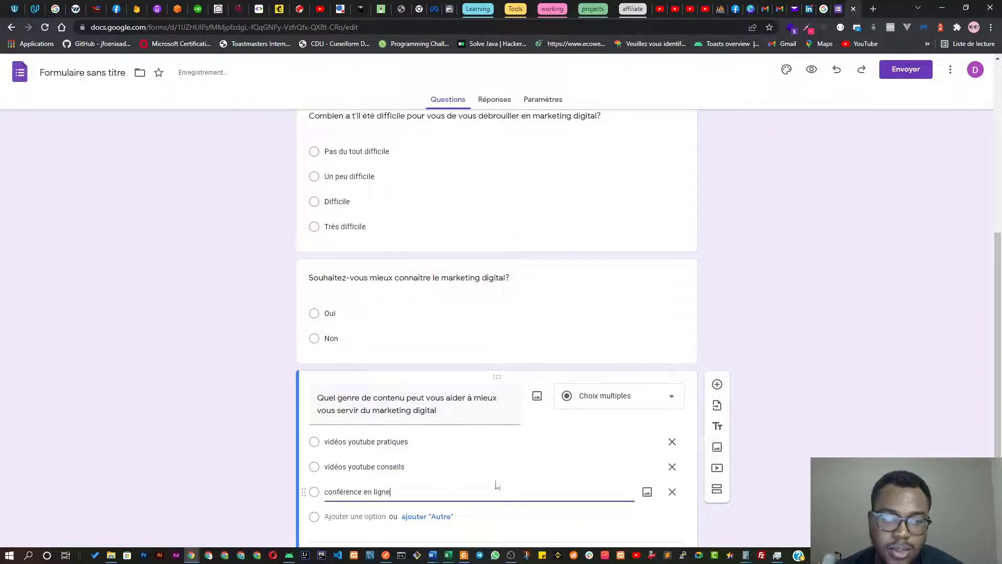
Copy the option "un cours en privée" from the earlier survey and add it as the fifth question's fourth option
{"action": "left_click", "coordinate": [838, 7]}
{"action": "left_click", "coordinate": [345, 301]}
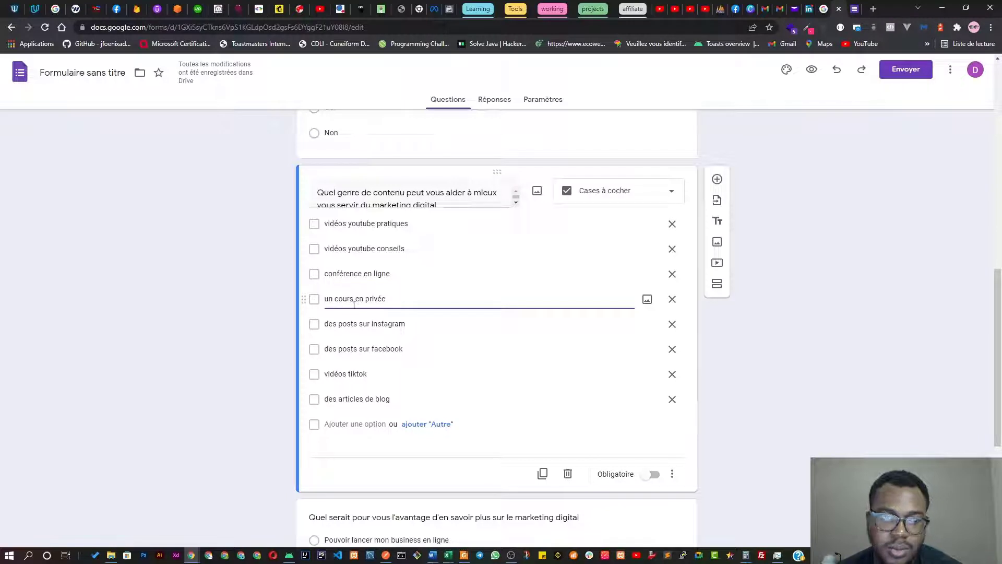
{"action": "key", "text": "ctrl+a"}
{"action": "key", "text": "ctrl+c"}
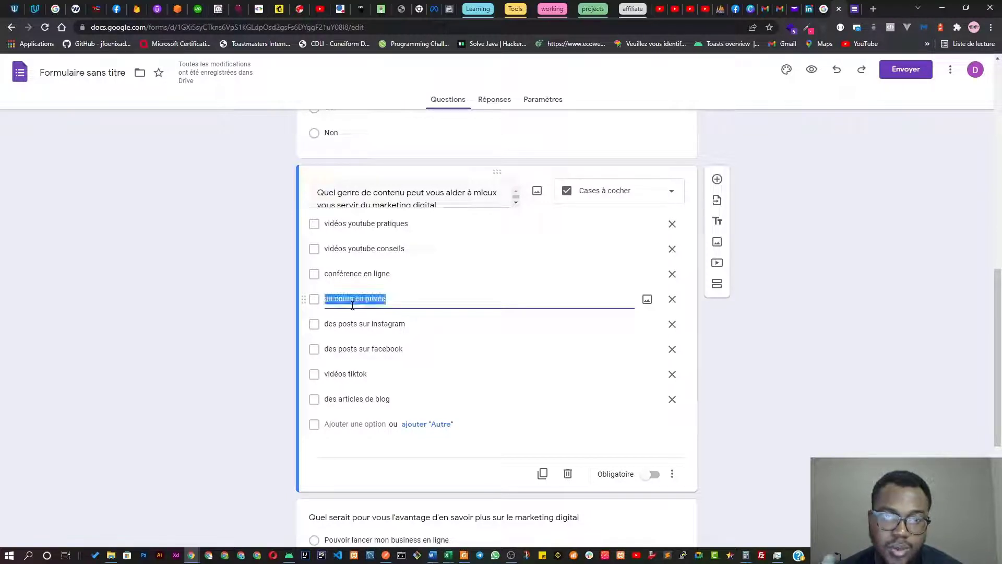
{"action": "left_click", "coordinate": [857, 9]}
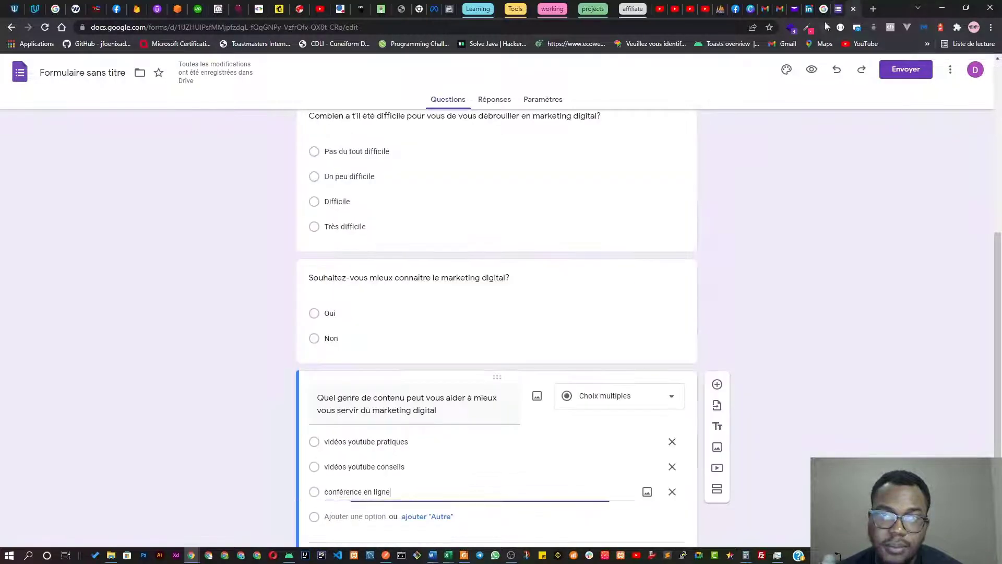
{"action": "scroll", "coordinate": [354, 460], "scroll_direction": "down", "scroll_amount": 1}
{"action": "left_click", "coordinate": [353, 454]}
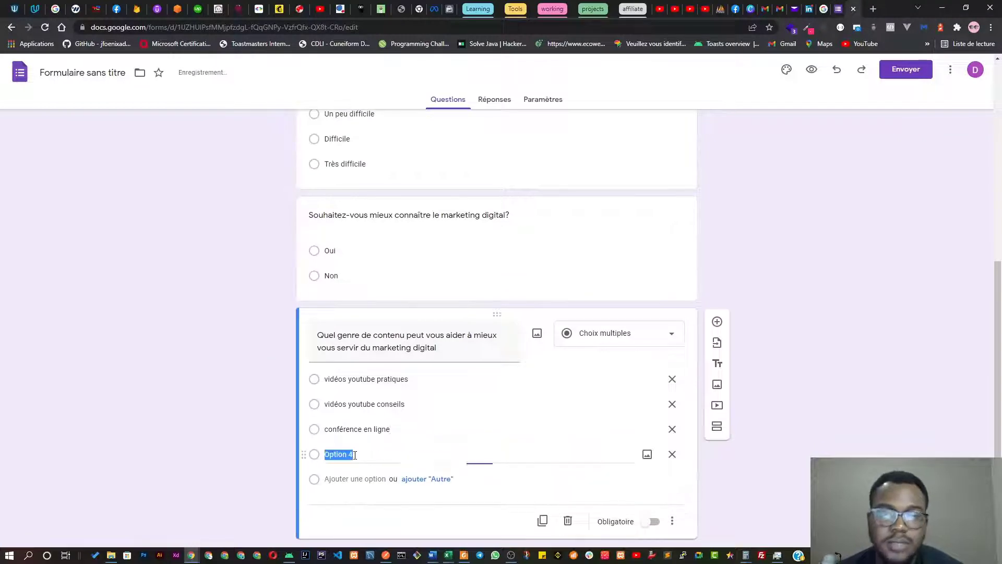
{"action": "key", "text": "ctrl+v"}
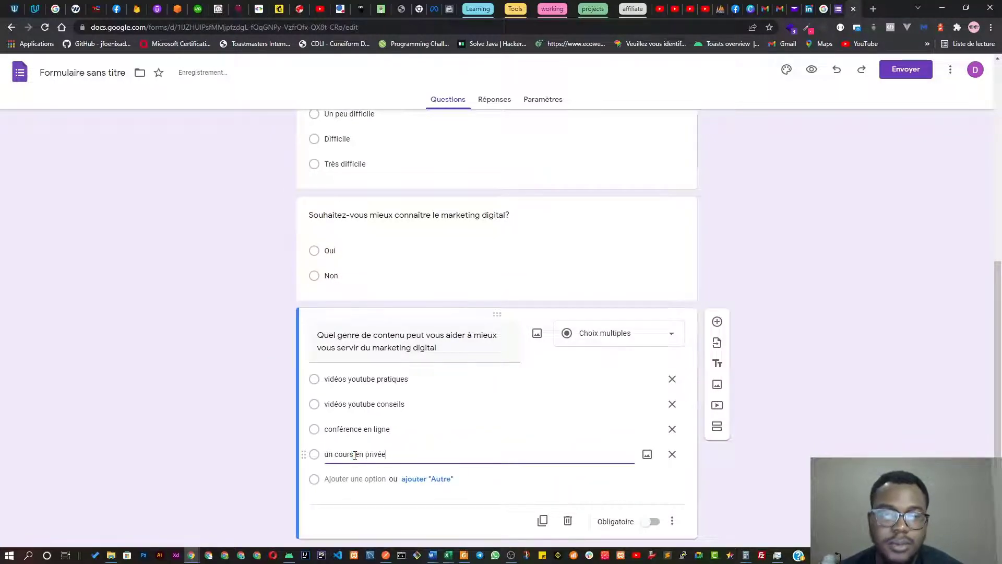
Return to the content-type question in the earlier survey
{"action": "left_click", "coordinate": [832, 8]}
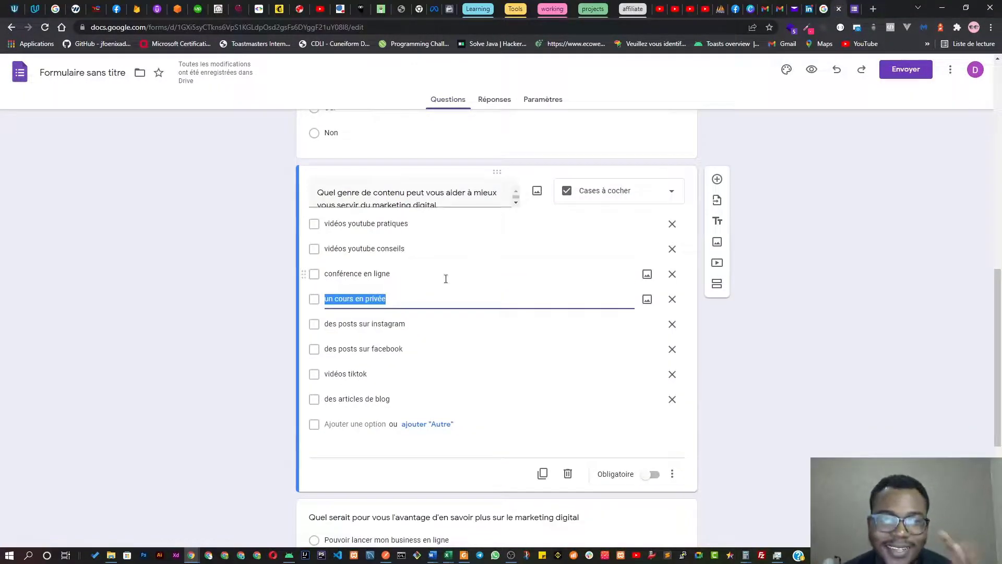
Copy the "des posts sur instagram" option from the reference form into the new form's content-type question as its fifth option
{"action": "left_click", "coordinate": [388, 330]}
{"action": "double_click", "coordinate": [388, 328]}
{"action": "left_click", "coordinate": [390, 326]}
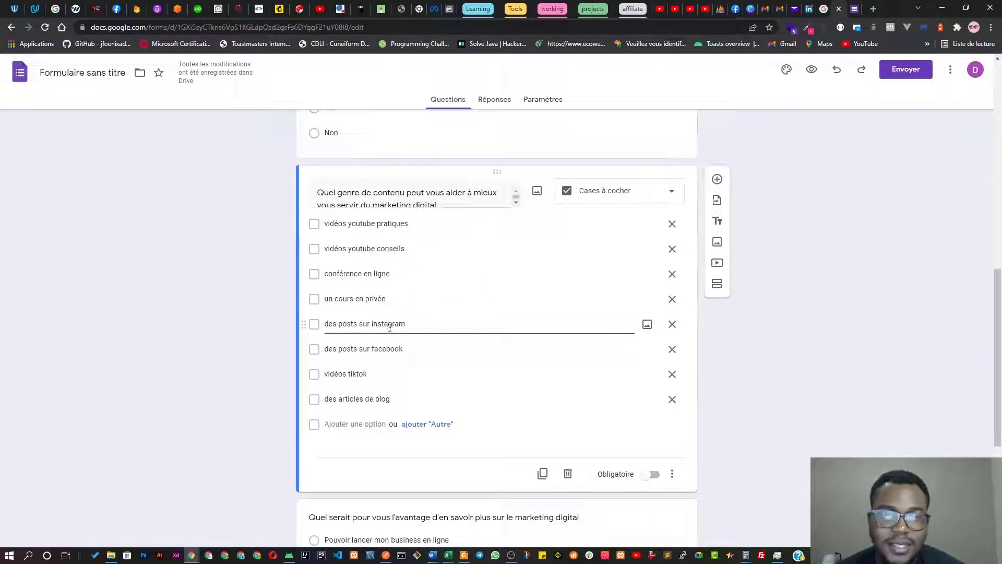
{"action": "key", "text": "ctrl+a"}
{"action": "key", "text": "ctrl+c"}
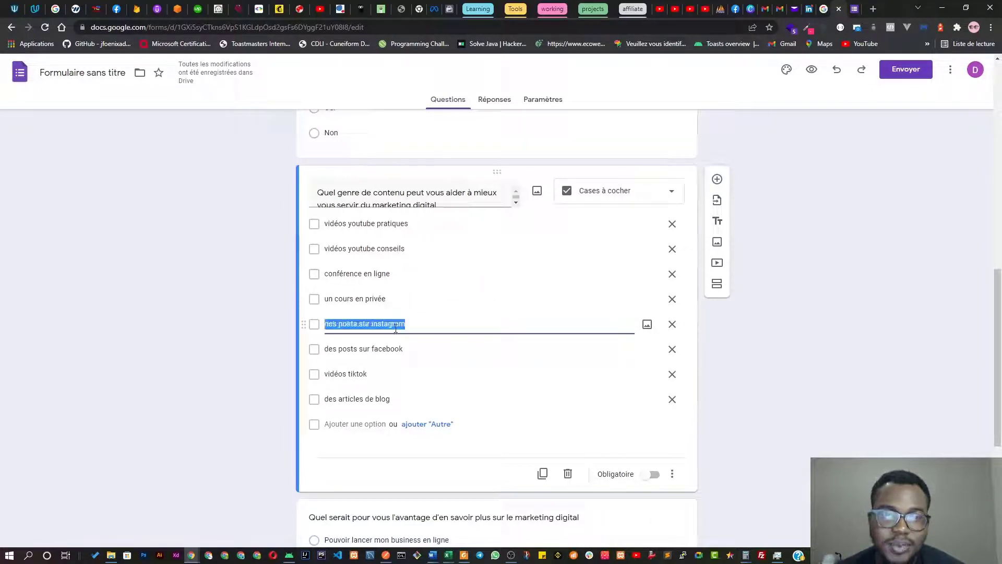
{"action": "left_click", "coordinate": [855, 9]}
{"action": "left_click", "coordinate": [351, 477]}
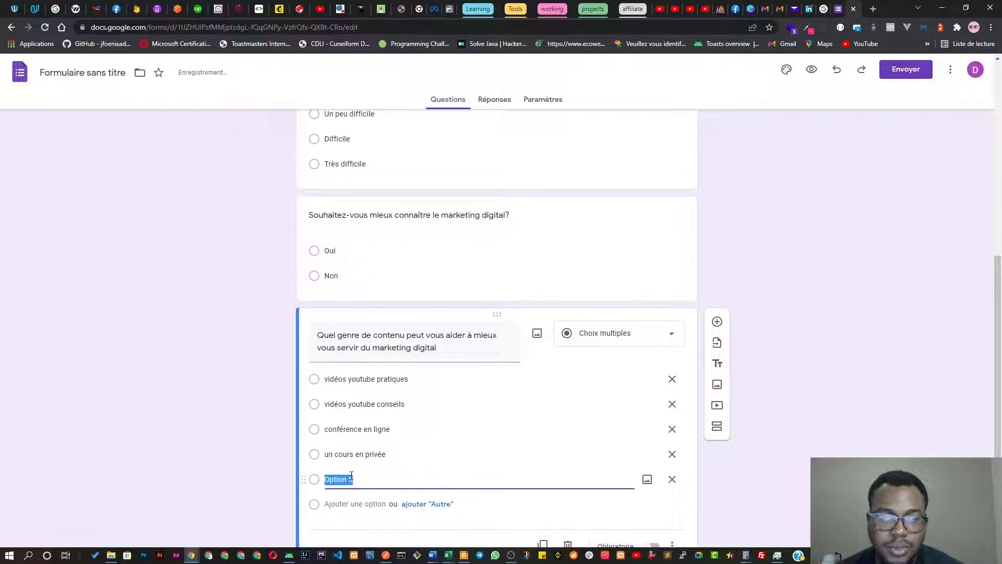
{"action": "key", "text": "ctrl+v"}
{"action": "scroll", "coordinate": [414, 402], "scroll_direction": "down", "scroll_amount": 1}
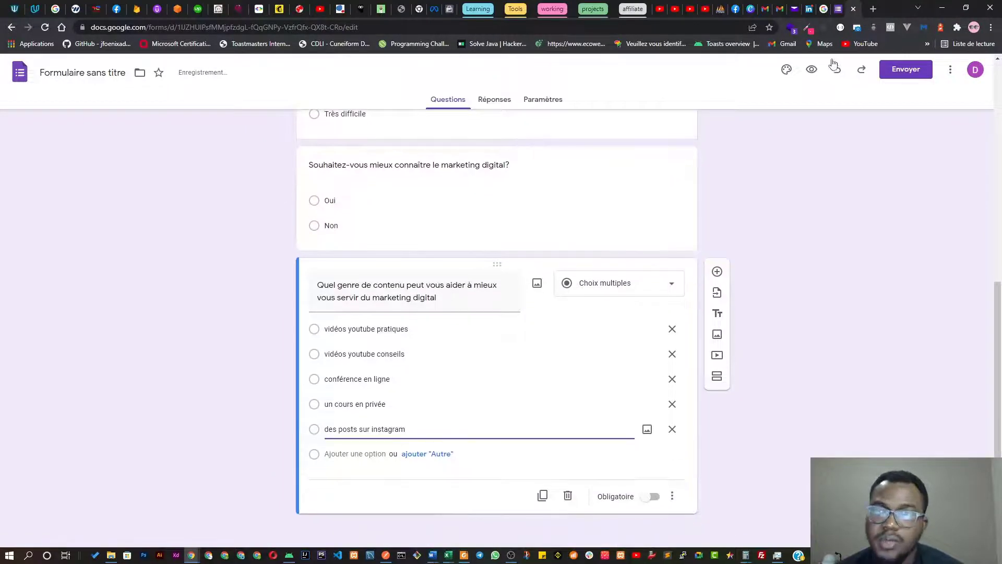
Copy the "des posts sur facebook" option from the reference form and add it as the new form's sixth option
{"action": "left_click", "coordinate": [839, 9]}
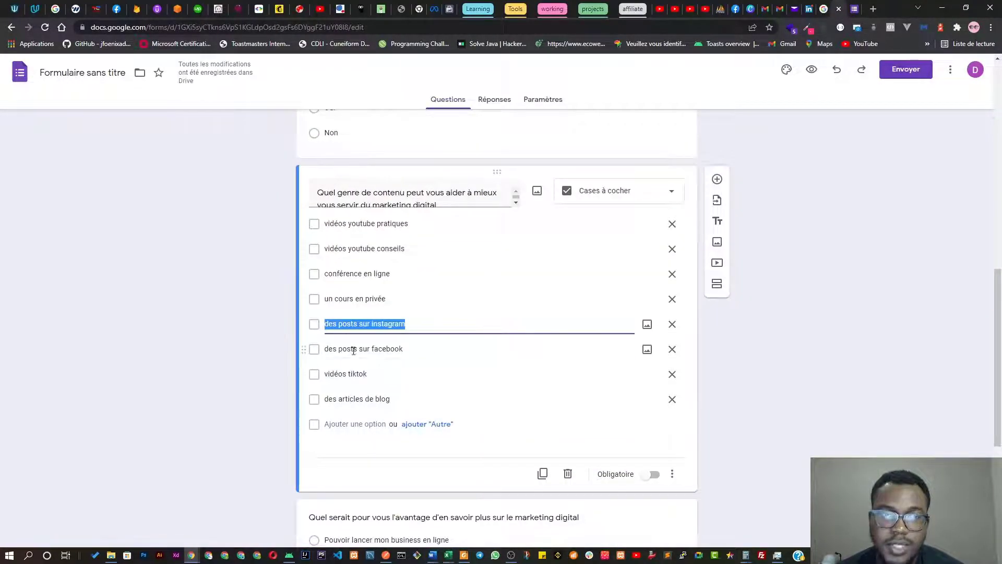
{"action": "triple_click", "coordinate": [353, 349]}
{"action": "key", "text": "ctrl+c"}
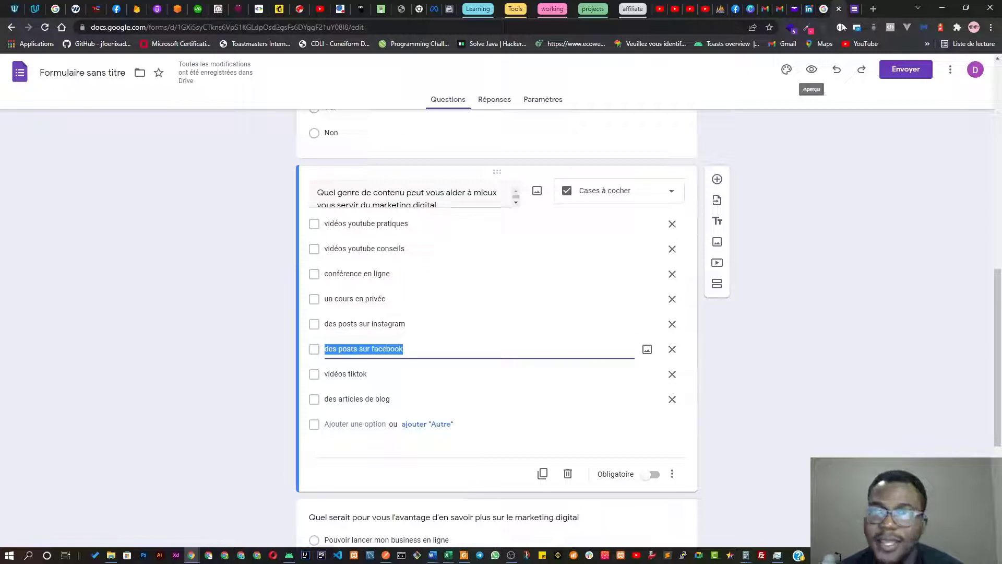
{"action": "left_click", "coordinate": [862, 14]}
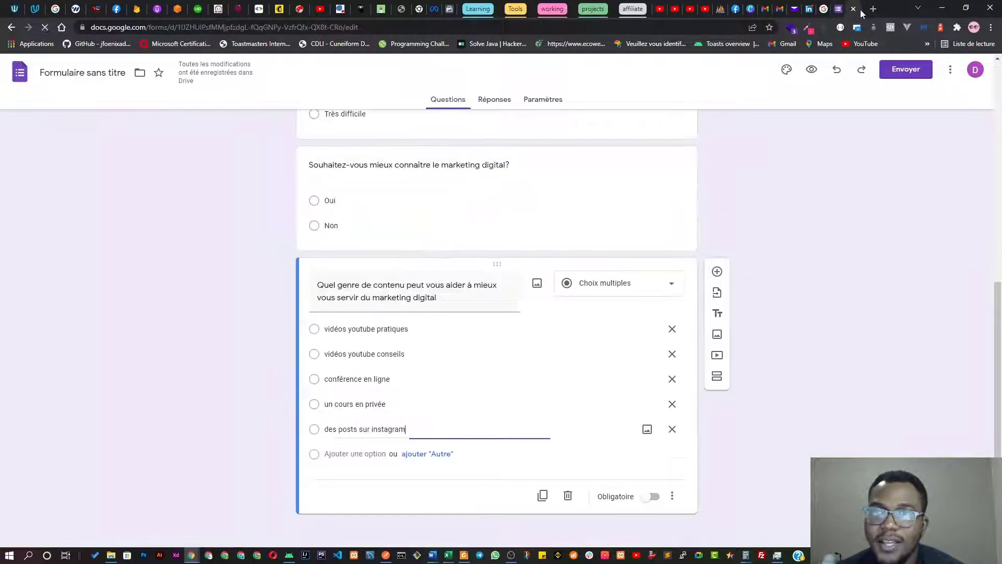
{"action": "left_click", "coordinate": [360, 454]}
{"action": "key", "text": "ctrl+v"}
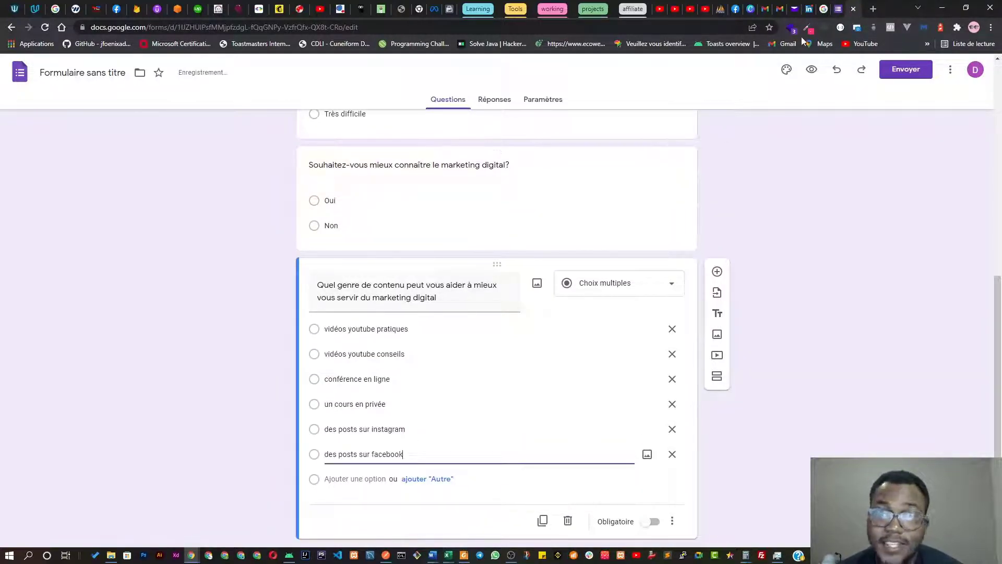
Copy the "vidéos tiktok" option from the reference form and add it as the new form's seventh option
{"action": "left_click", "coordinate": [829, 9]}
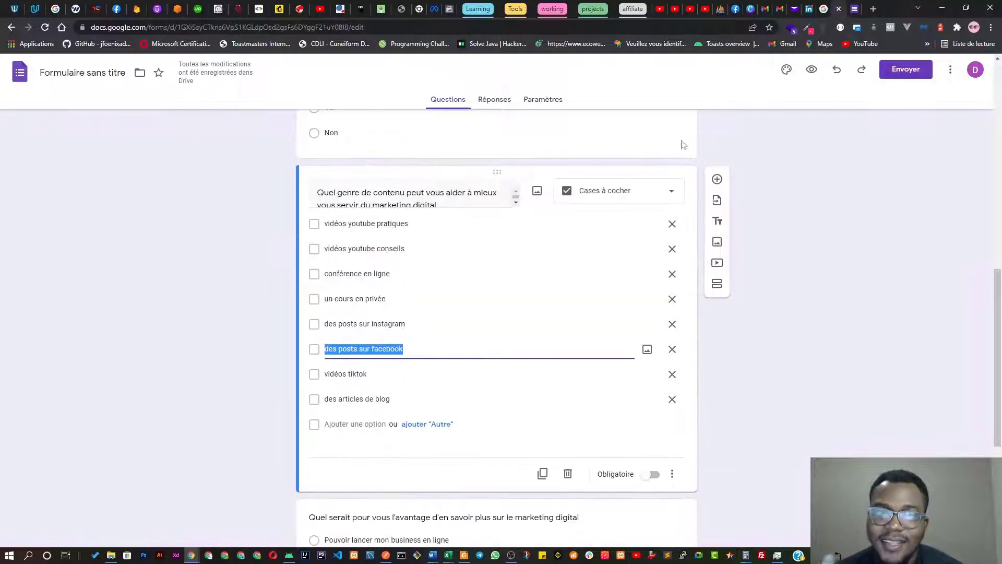
{"action": "left_click", "coordinate": [340, 375]}
{"action": "key", "text": "ctrl+c"}
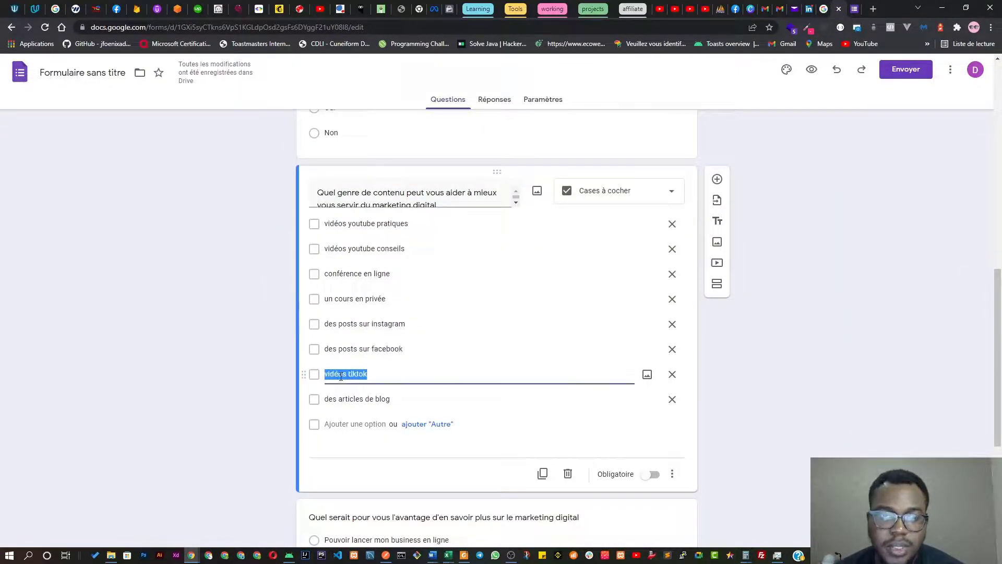
{"action": "left_click", "coordinate": [850, 9]}
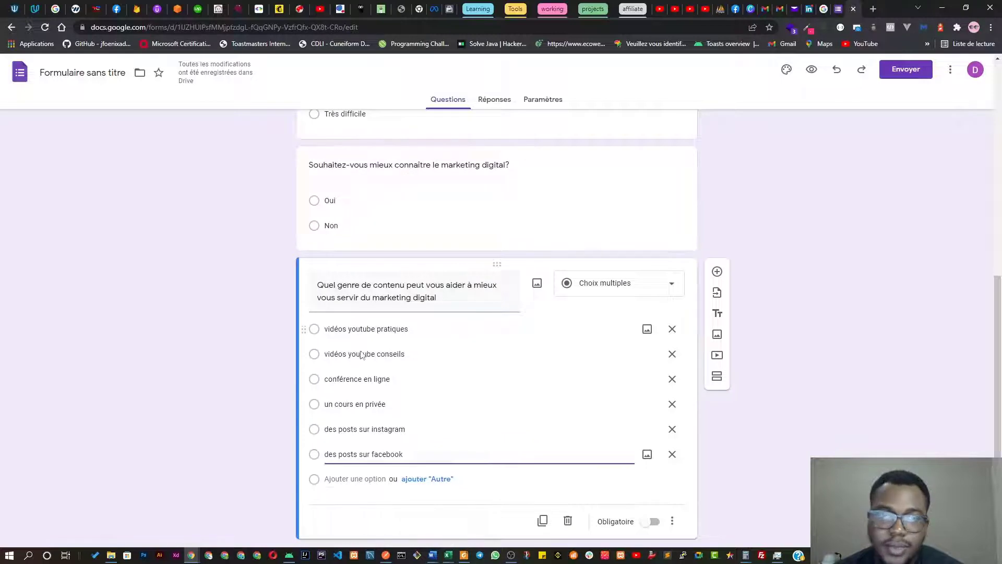
{"action": "left_click", "coordinate": [354, 483]}
{"action": "key", "text": "ctrl+v"}
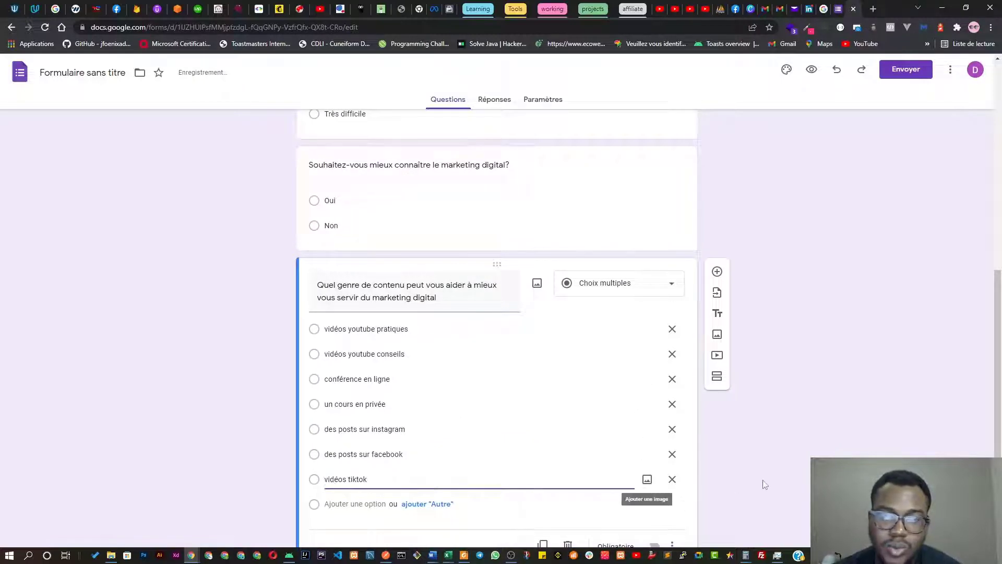
Copy the "des articles de blog" option from the reference form and add it as the new form's eighth option
{"action": "left_click", "coordinate": [837, 9]}
{"action": "left_click", "coordinate": [381, 399]}
{"action": "key", "text": "ctrl+c"}
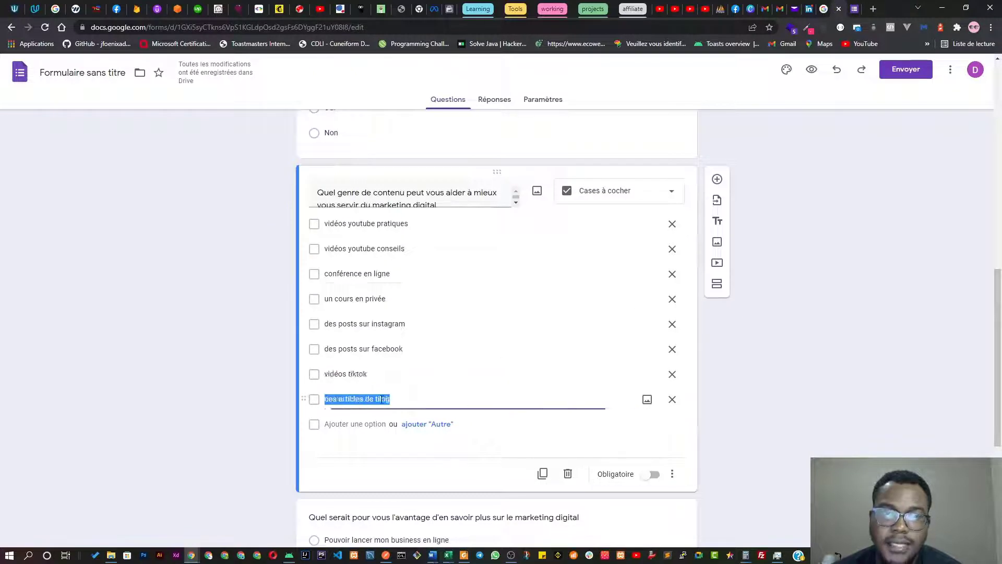
{"action": "left_click", "coordinate": [854, 8]}
{"action": "left_click", "coordinate": [349, 453]}
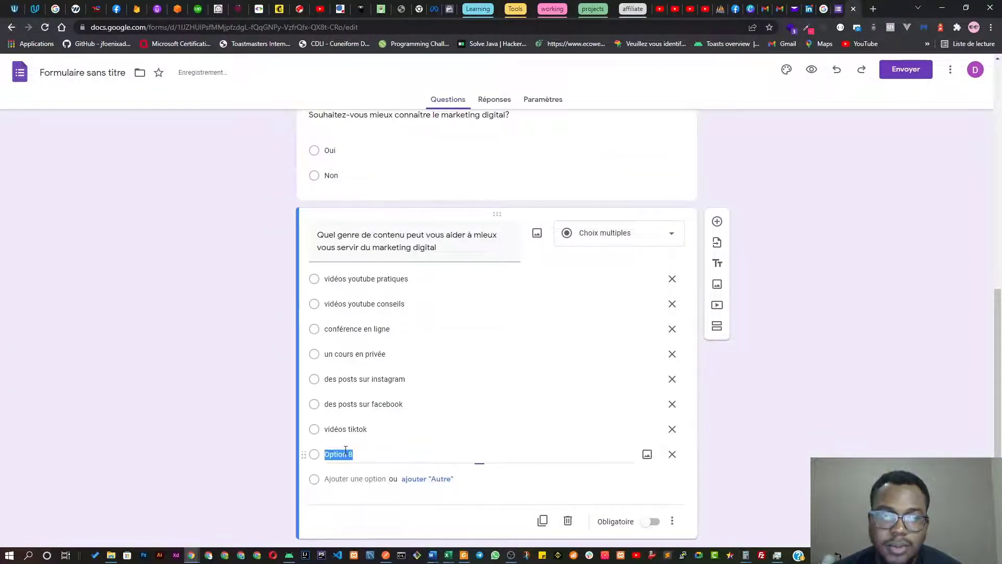
{"action": "key", "text": "ctrl+v"}
{"action": "left_click", "coordinate": [746, 450]}
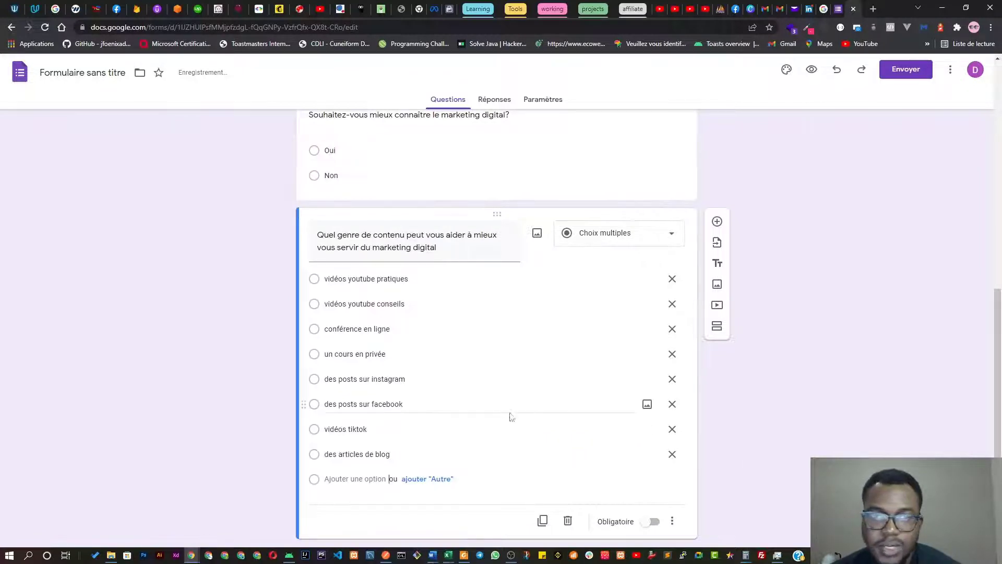
Change the answer type of the "Quel genre de contenu" question to "Cases à cocher"
{"action": "scroll", "coordinate": [510, 414], "scroll_direction": "down", "scroll_amount": 1}
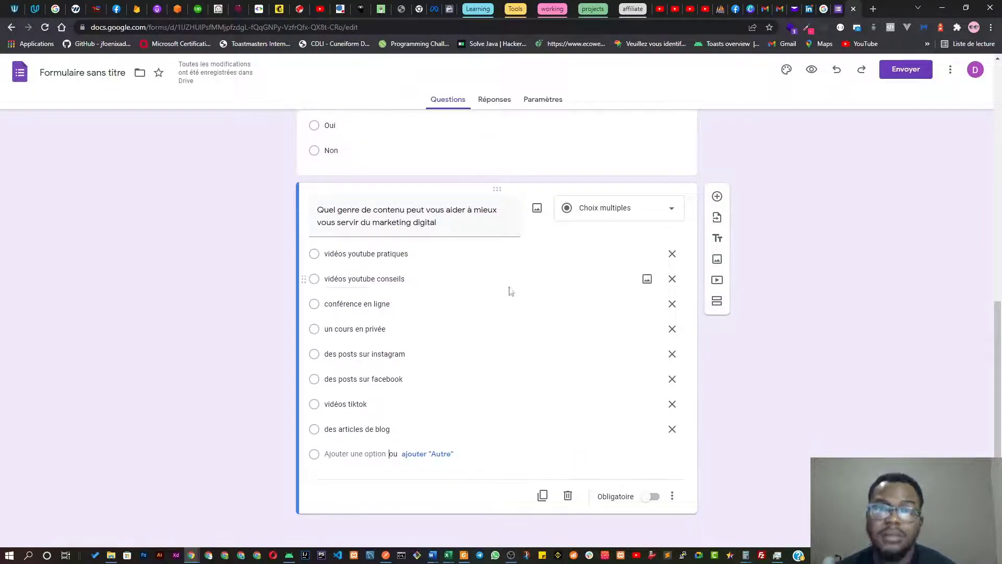
{"action": "left_click", "coordinate": [581, 213]}
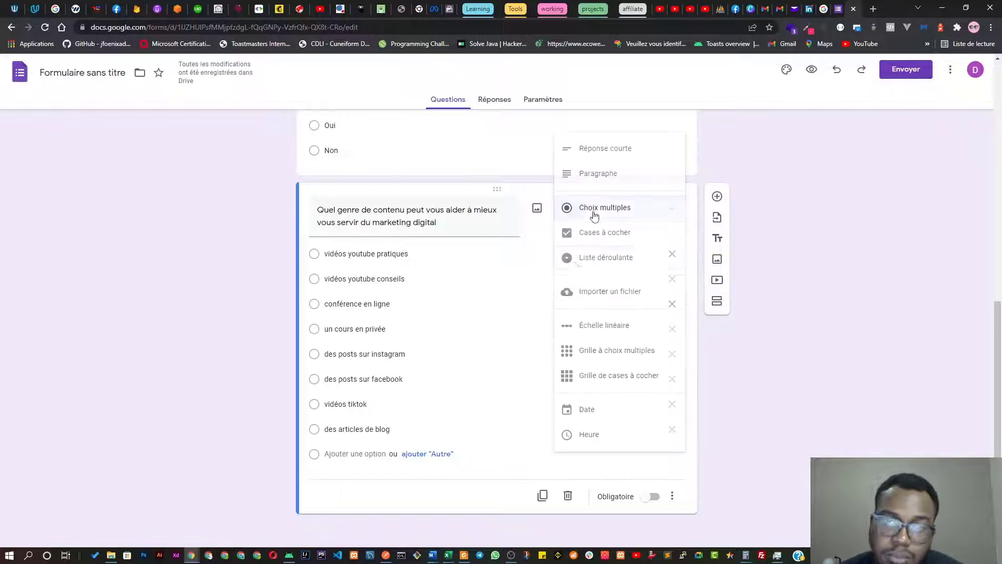
{"action": "left_click", "coordinate": [585, 235]}
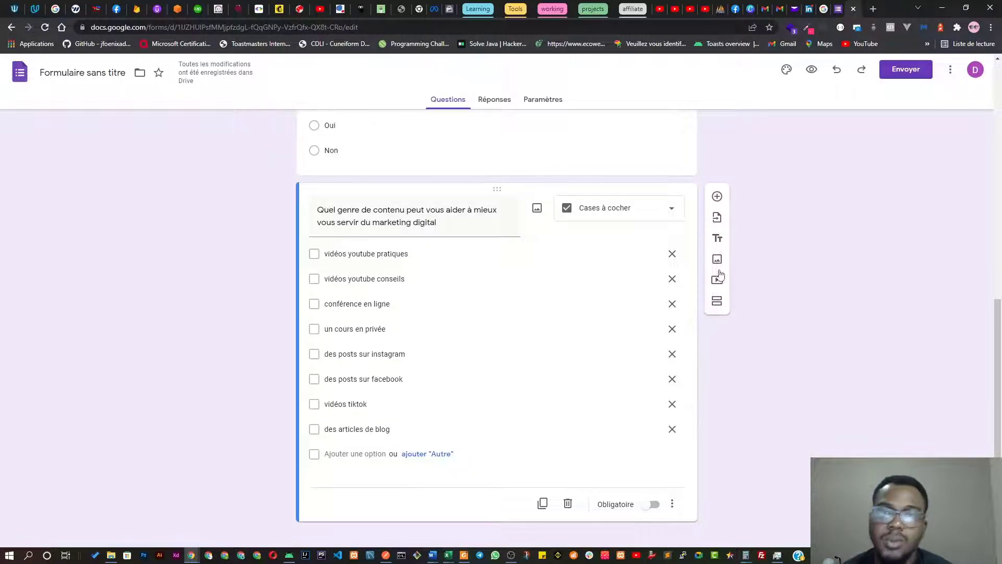
Add a new question below the content-type question and set its answer type to "Liste déroulante"
{"action": "scroll", "coordinate": [589, 263], "scroll_direction": "down", "scroll_amount": 1}
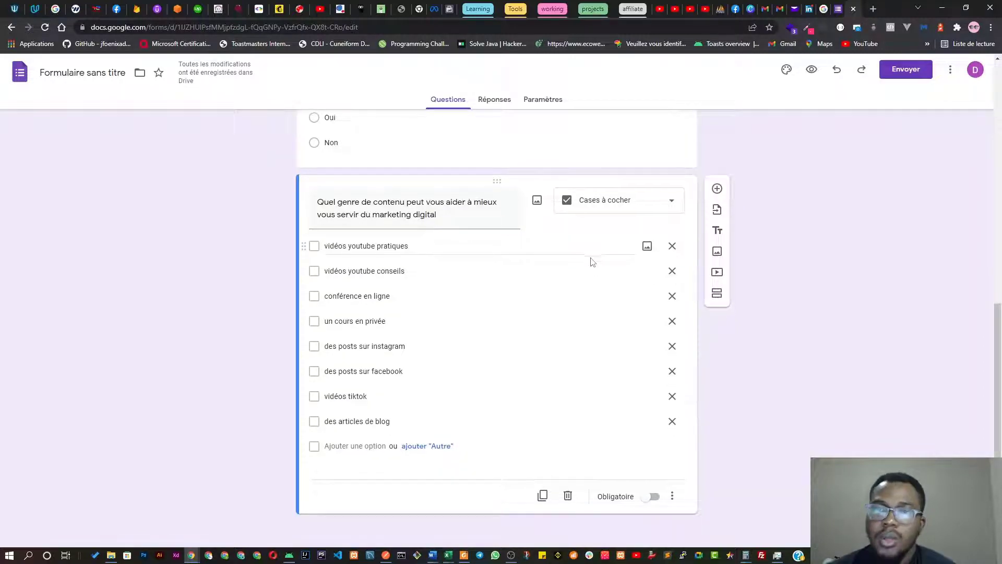
{"action": "left_click", "coordinate": [717, 188]}
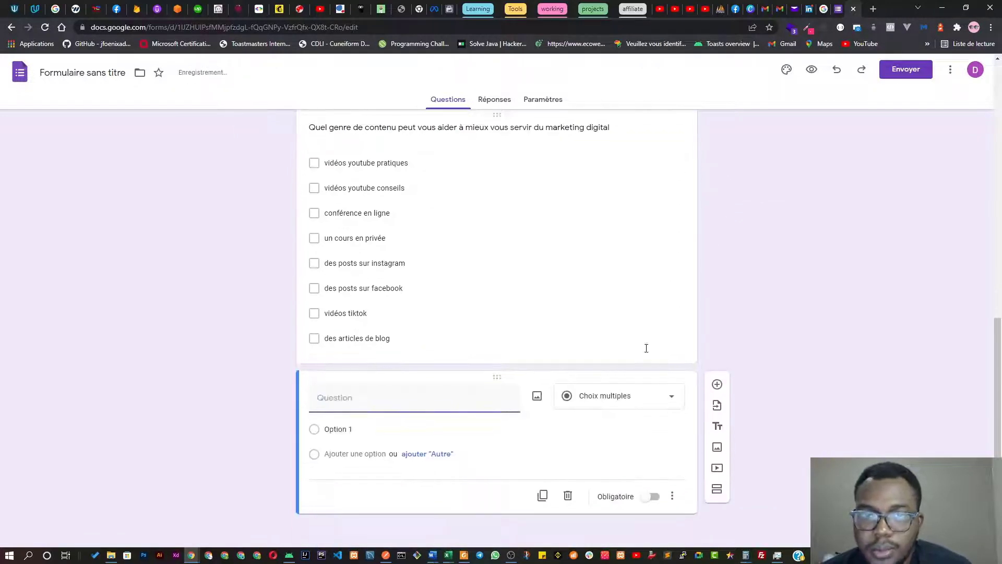
{"action": "left_click", "coordinate": [609, 405]}
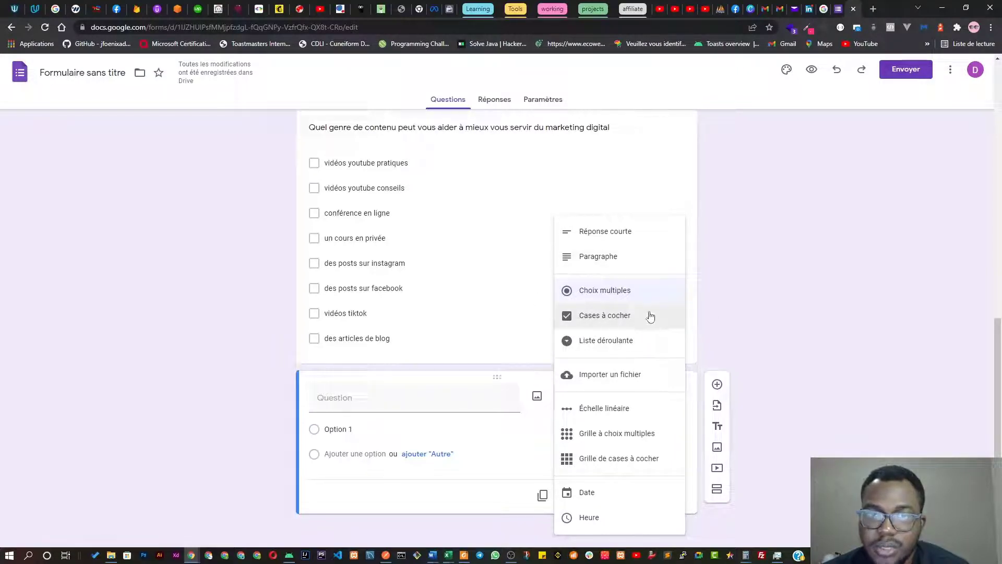
{"action": "left_click", "coordinate": [613, 346]}
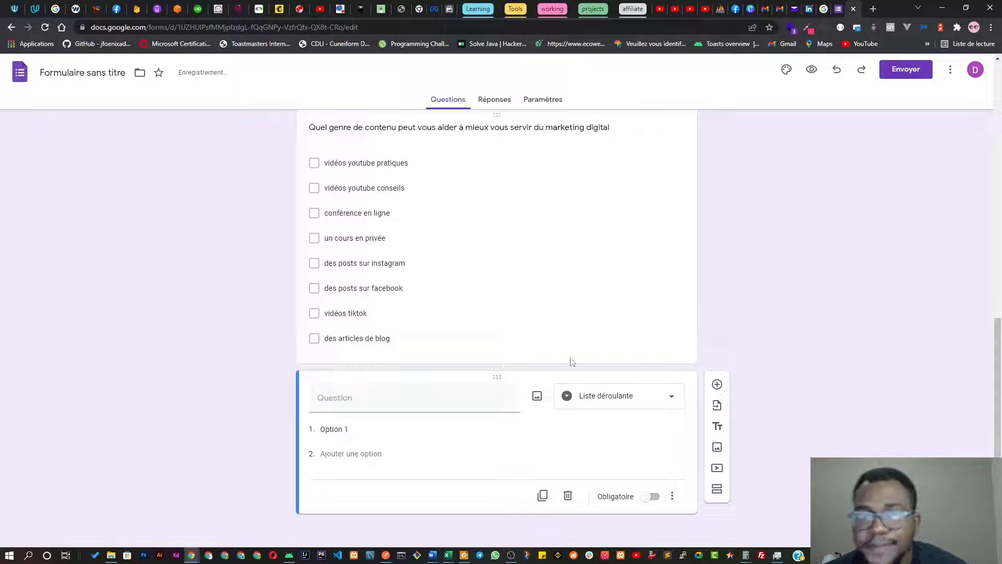
Check the remaining questions in the reference form and title the new dropdown question "Quel reseau social utilisez-vous le plus?"
{"action": "left_click", "coordinate": [423, 394]}
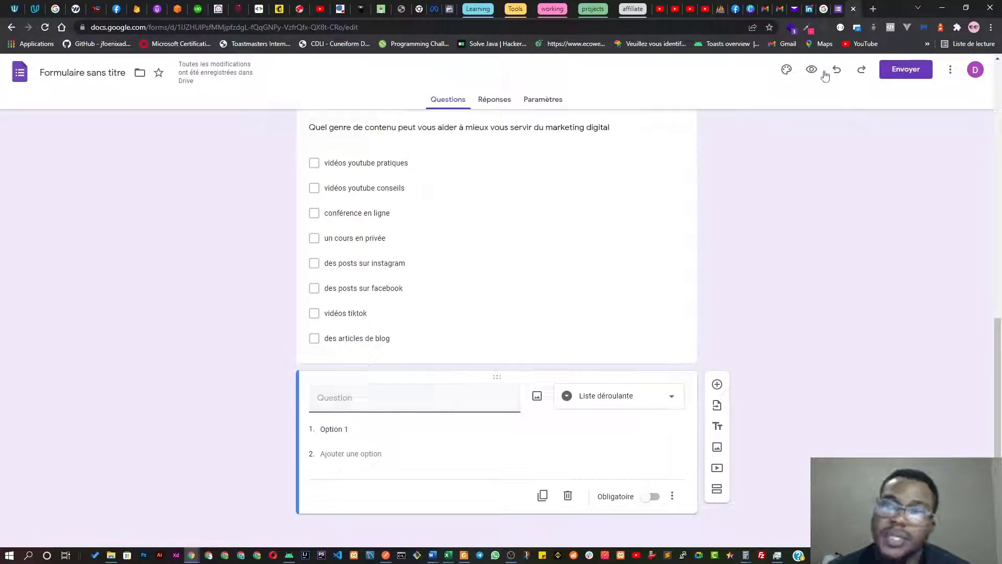
{"action": "left_click", "coordinate": [838, 10]}
{"action": "scroll", "coordinate": [416, 405], "scroll_direction": "down", "scroll_amount": 5}
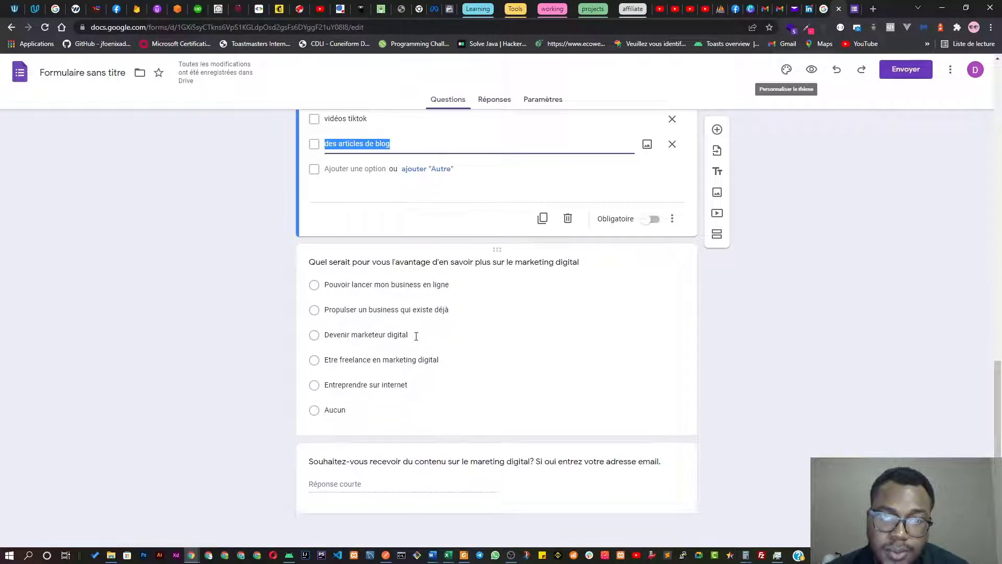
{"action": "left_click", "coordinate": [855, 11]}
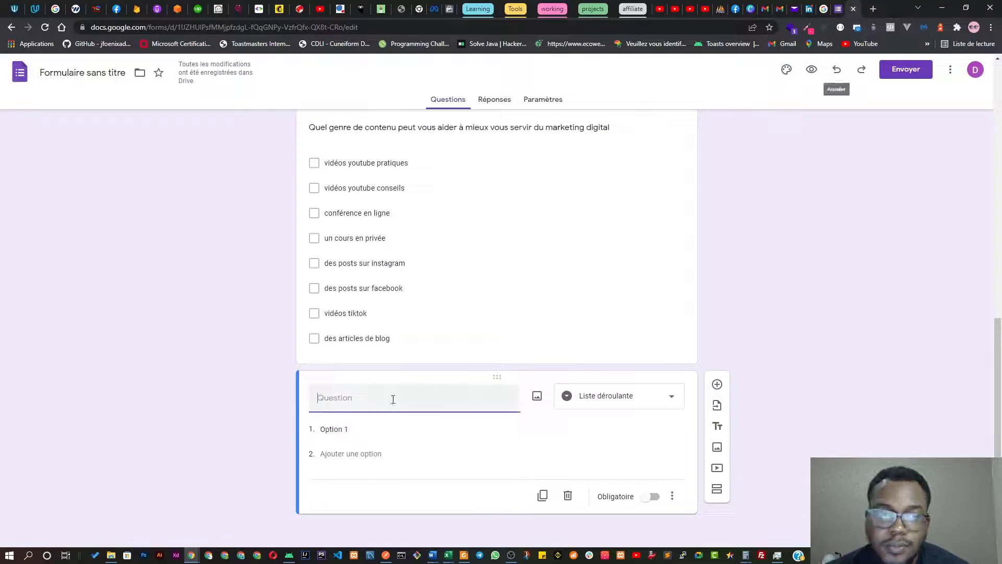
{"action": "type", "text": "Quel"}
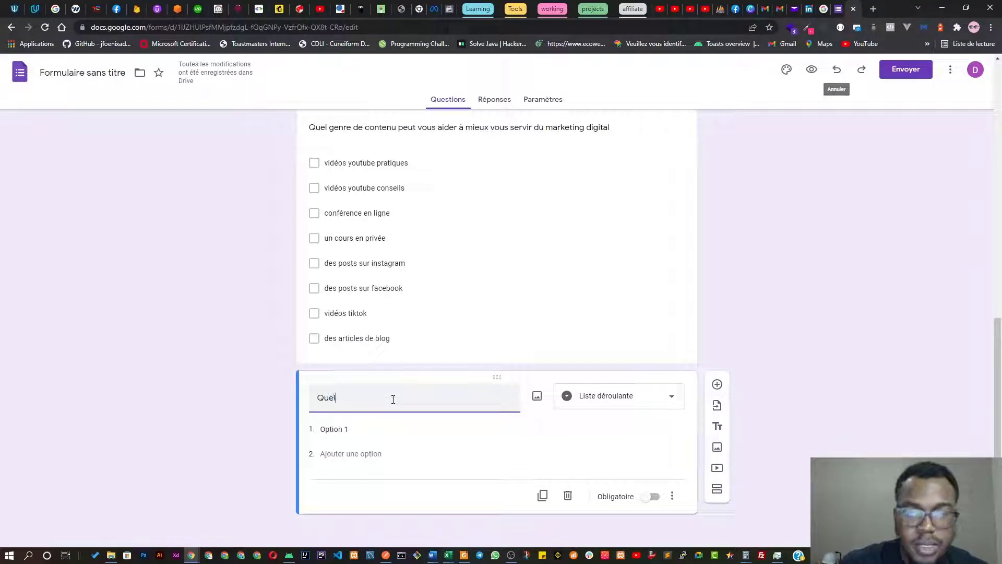
{"action": "type", "text": " reseau"}
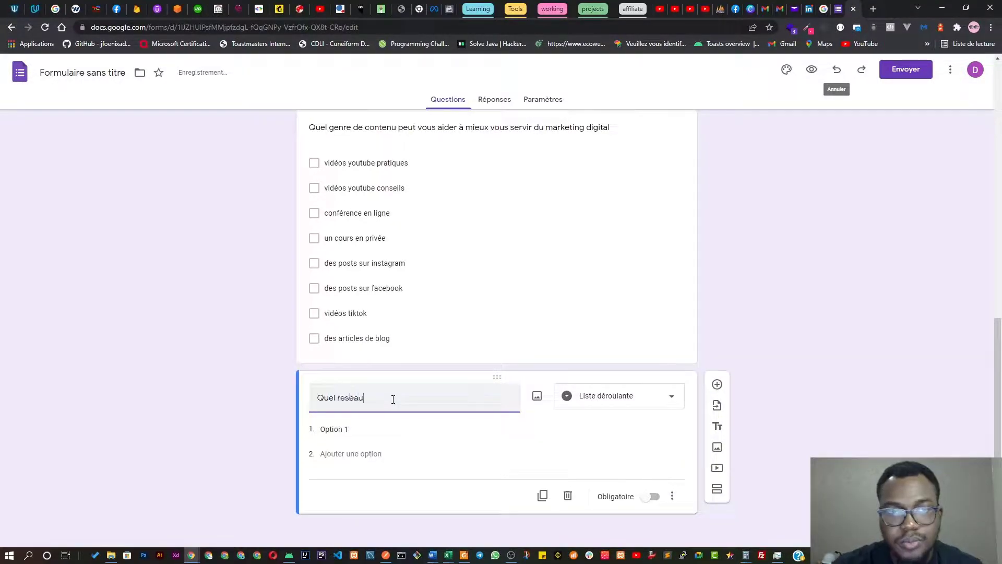
{"action": "type", "text": " social utilis"}
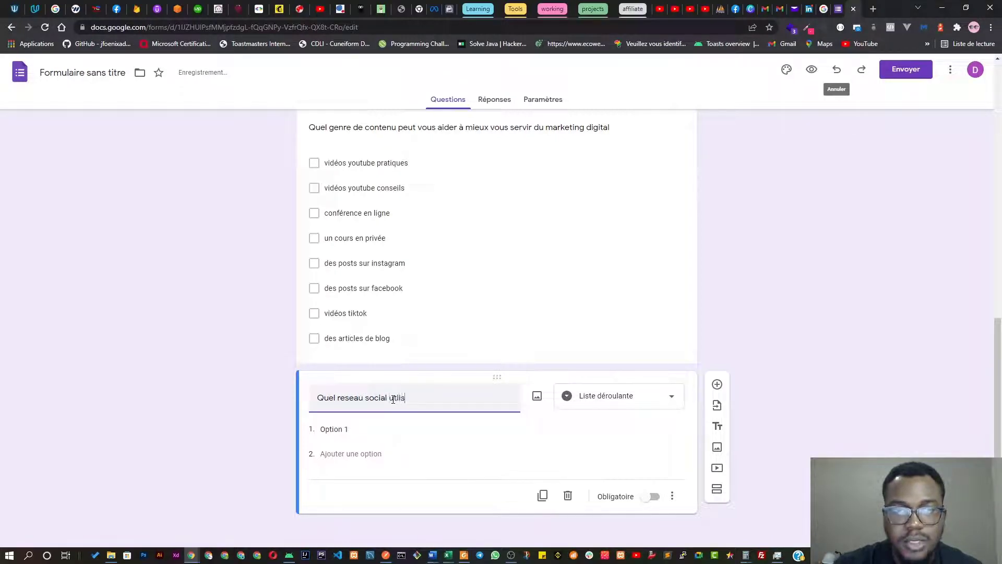
{"action": "key", "text": "BackSpace"}
{"action": "key", "text": "BackSpace"}
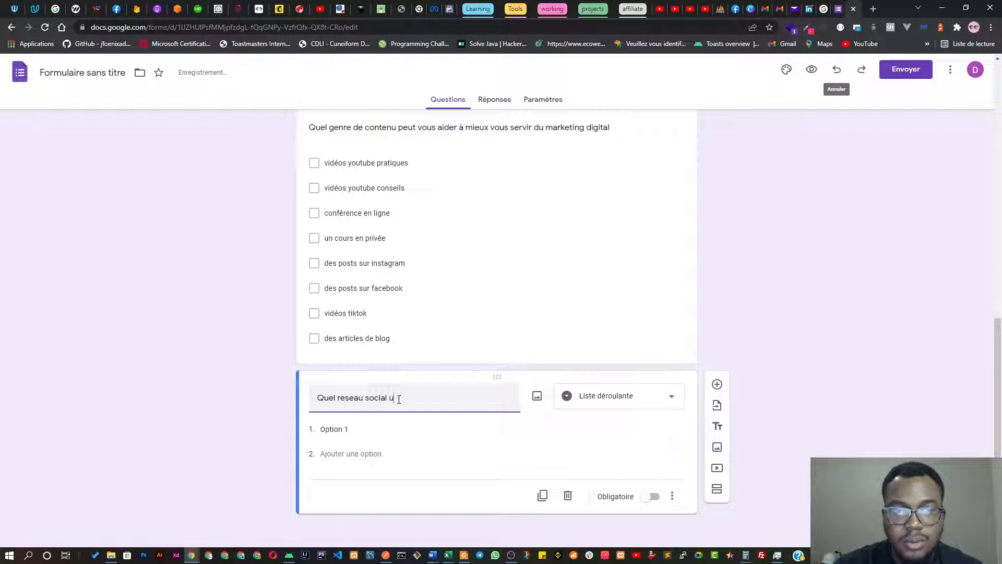
{"action": "type", "text": "tilis"}
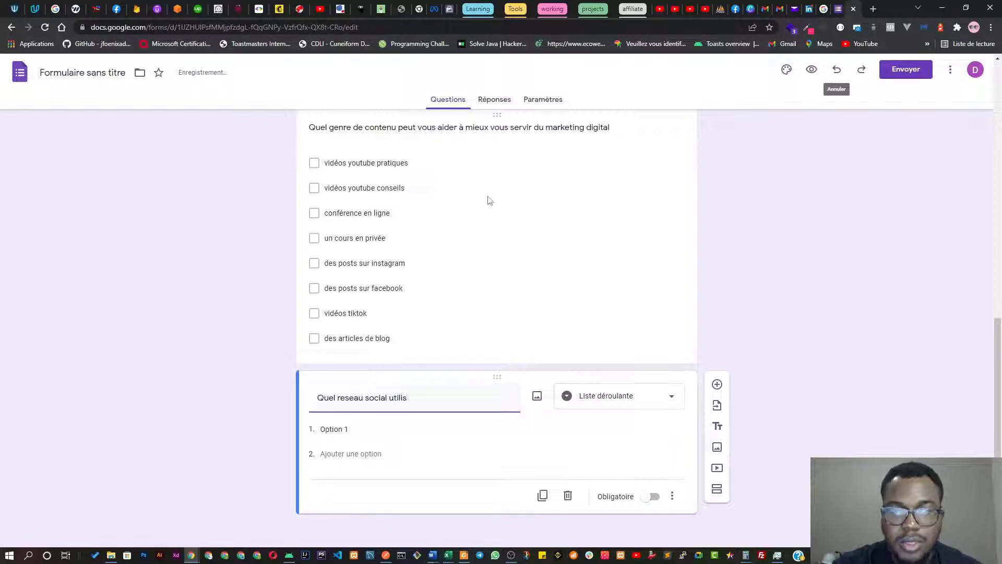
{"action": "type", "text": "ez"}
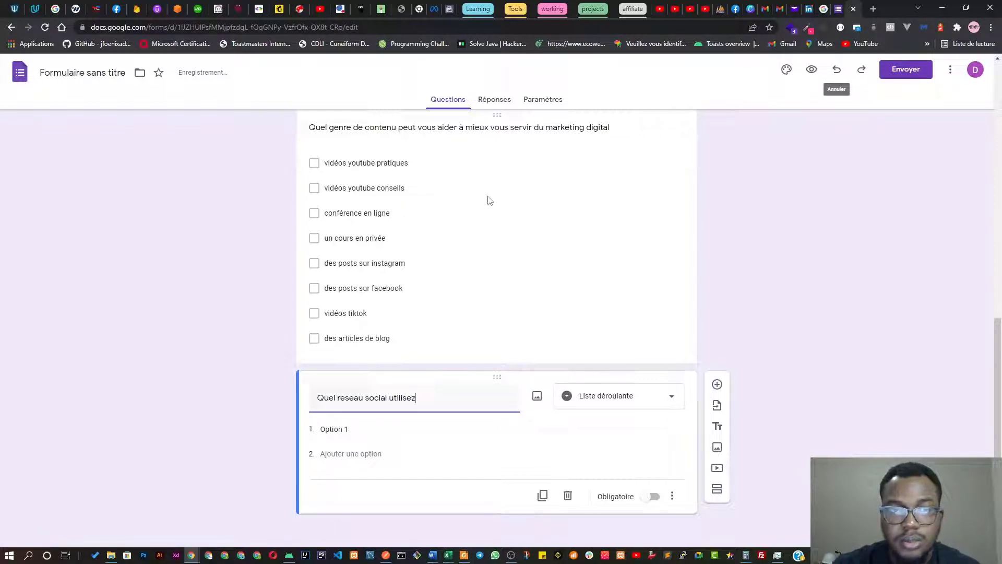
{"action": "type", "text": "-vous le"}
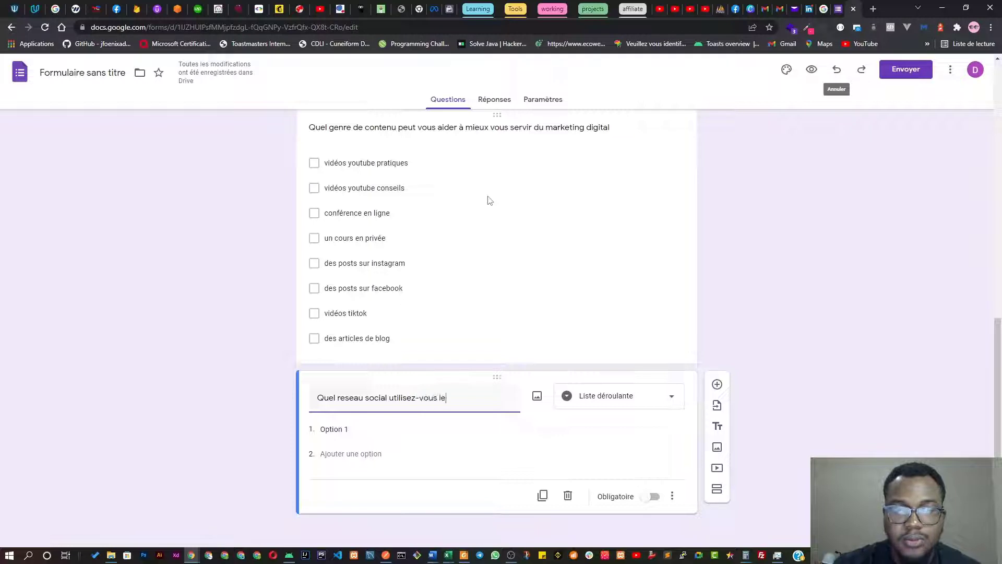
{"action": "type", "text": " po"}
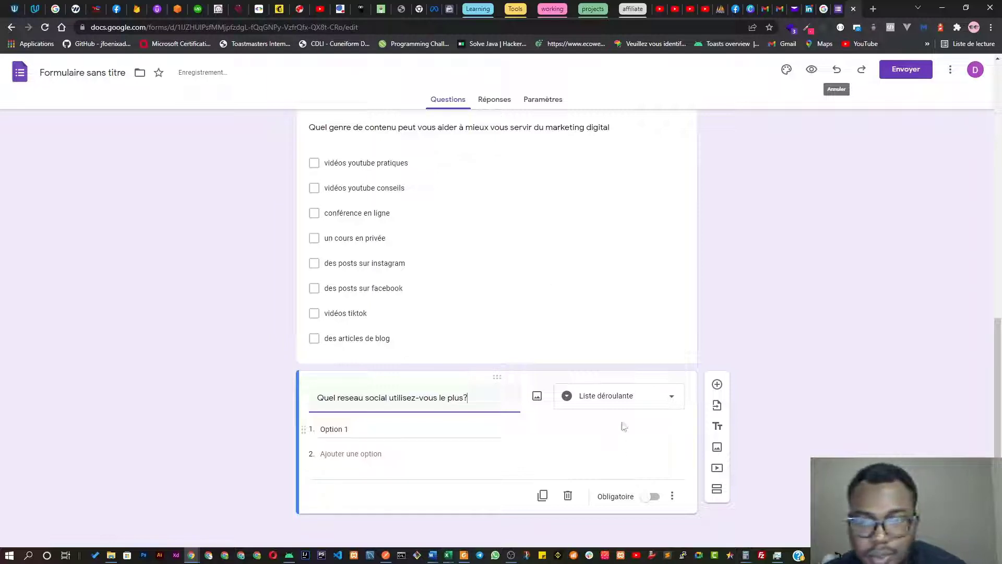
Enter "Youtube" and "Facebook" as the first two options of the social network dropdown question
{"action": "left_click", "coordinate": [374, 432]}
{"action": "type", "text": "F"}
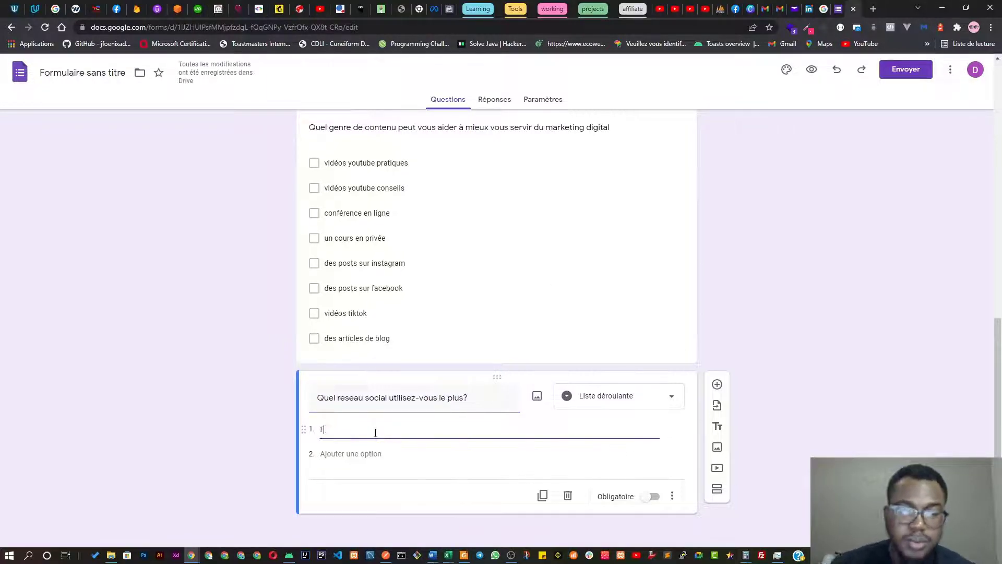
{"action": "type", "text": "Youtube"}
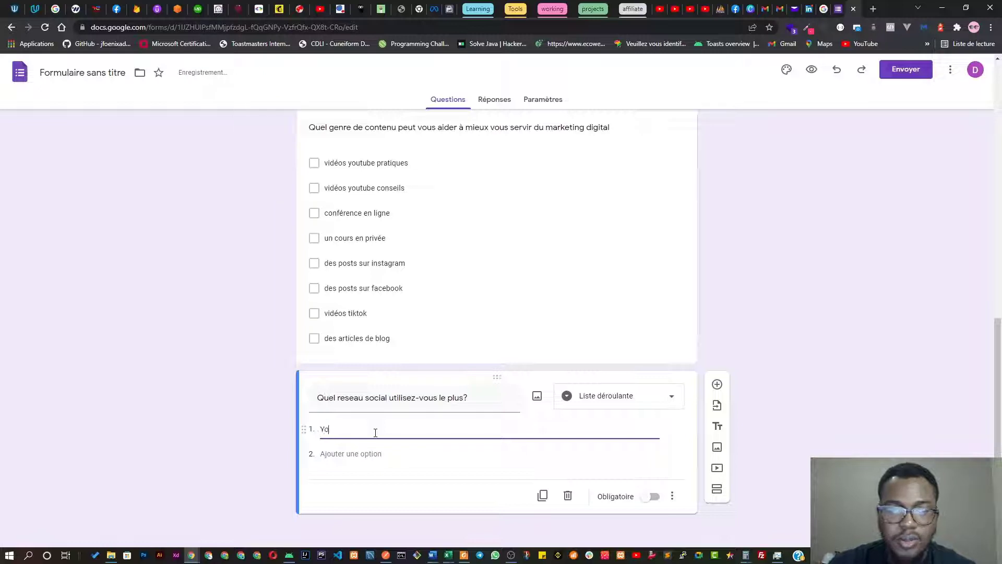
{"action": "key", "text": "Return"}
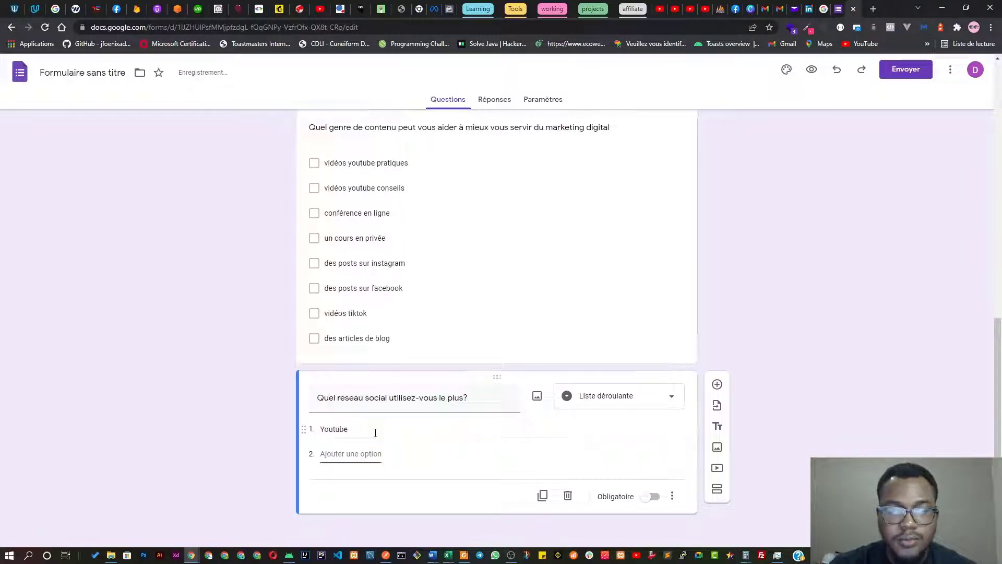
{"action": "type", "text": "Facebook"}
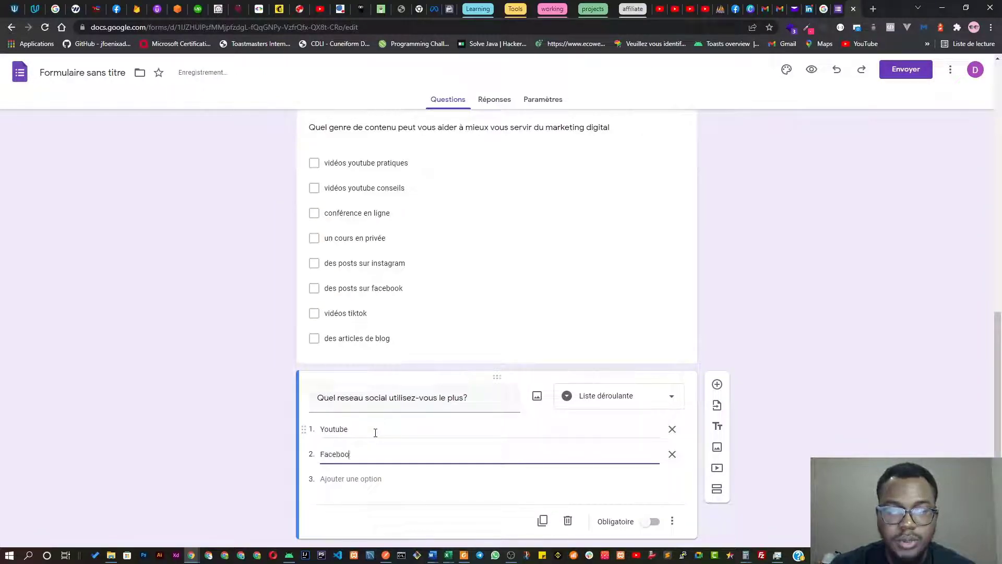
{"action": "key", "text": "Tab"}
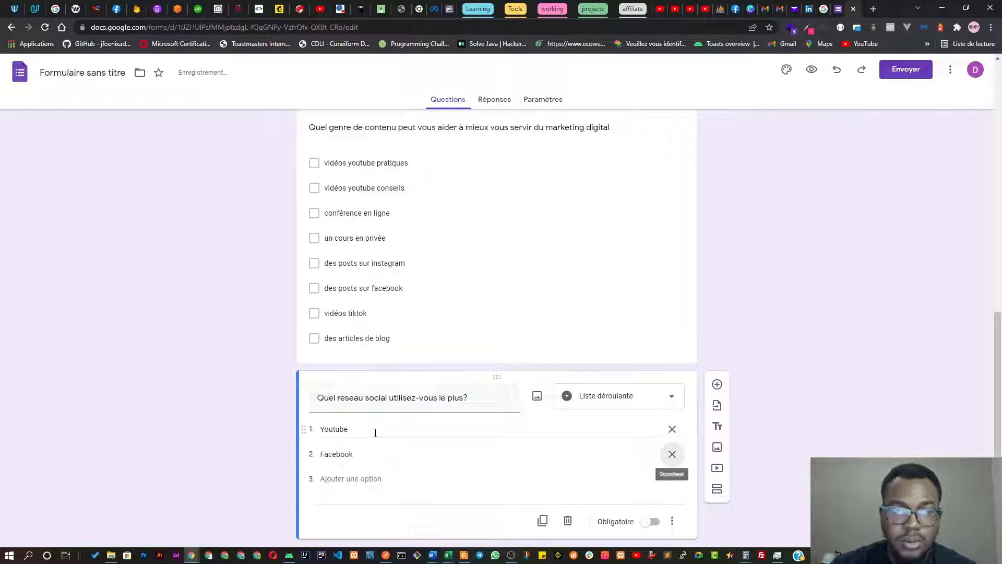
Add "Twitter" and "Instagram" as the third and fourth options of the social network question
{"action": "left_click", "coordinate": [359, 479]}
{"action": "type", "text": "Twi"}
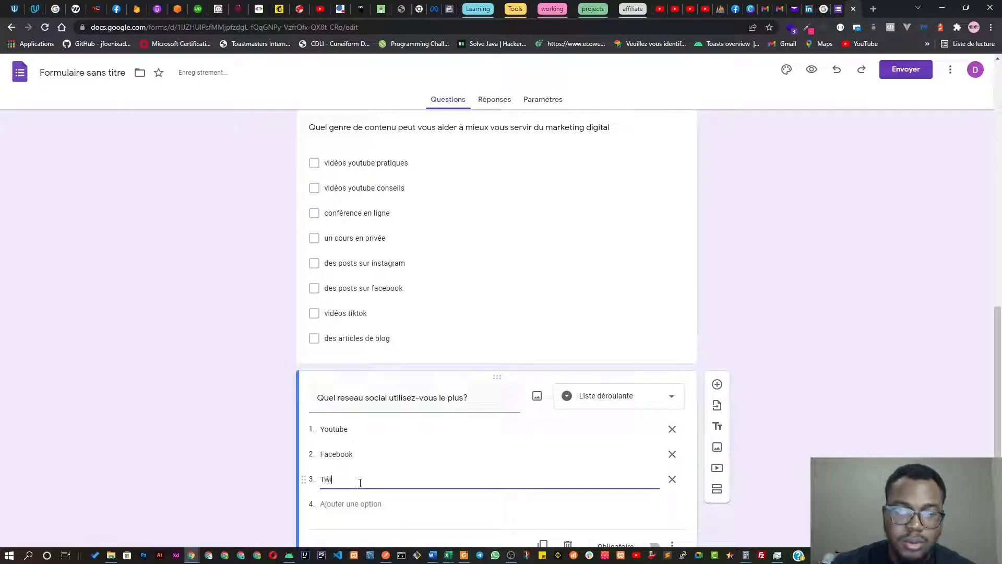
{"action": "type", "text": "tter"}
{"action": "key", "text": "Tab"}
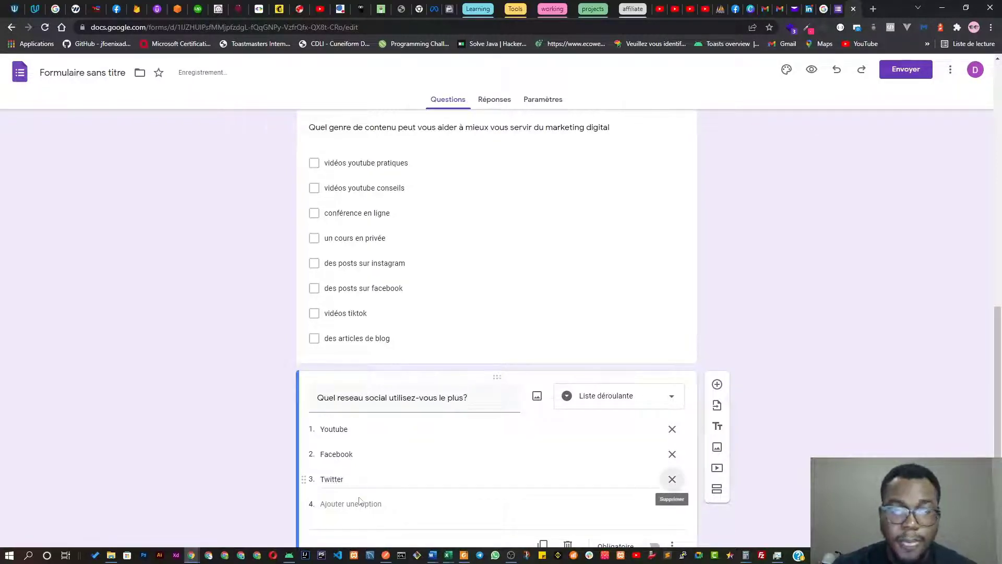
{"action": "left_click", "coordinate": [360, 504]}
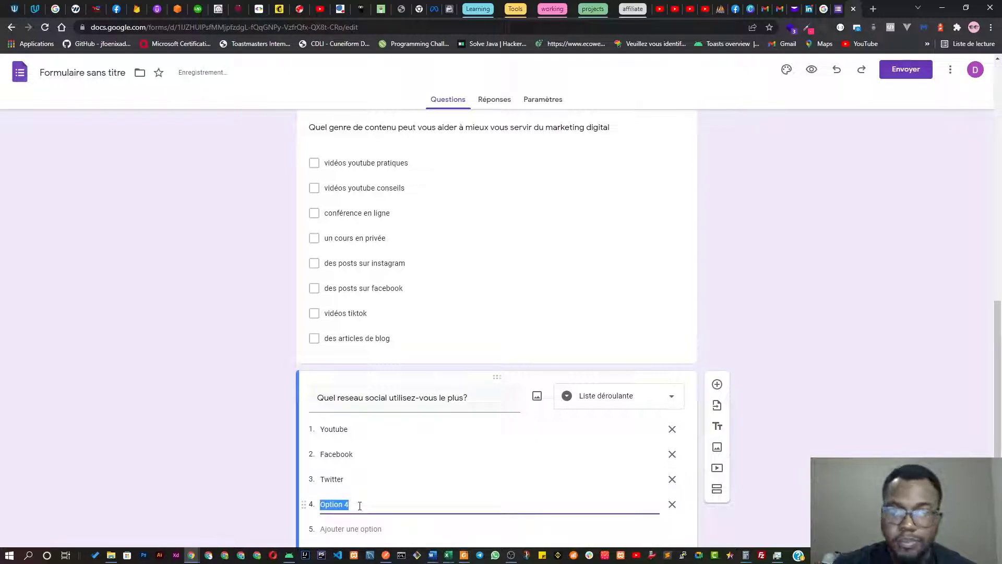
{"action": "type", "text": "Instagram"}
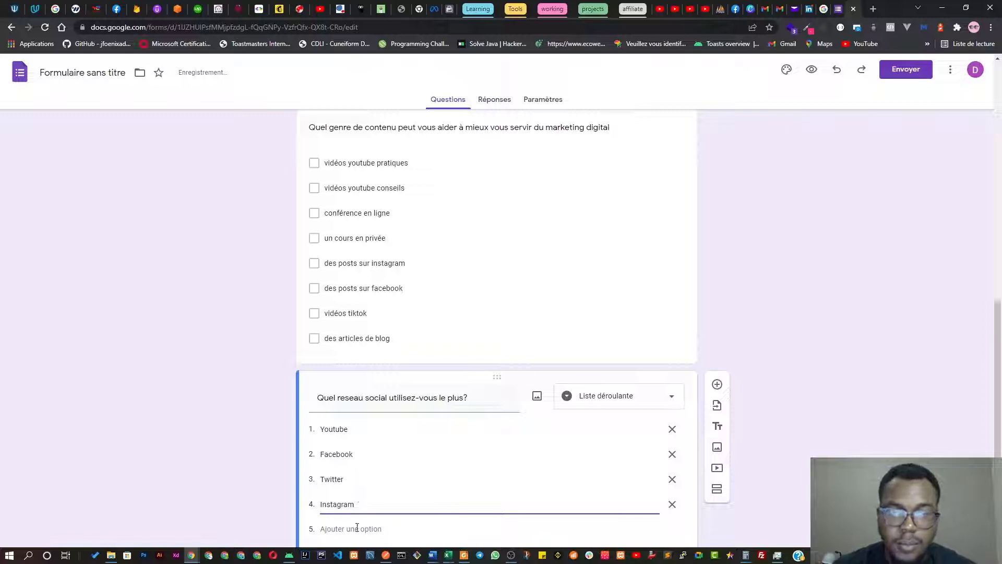
Add "LinkedIn" and "Quora" as the fifth and sixth options of the social network question
{"action": "left_click", "coordinate": [357, 528]}
{"action": "type", "text": "LinkedIn"}
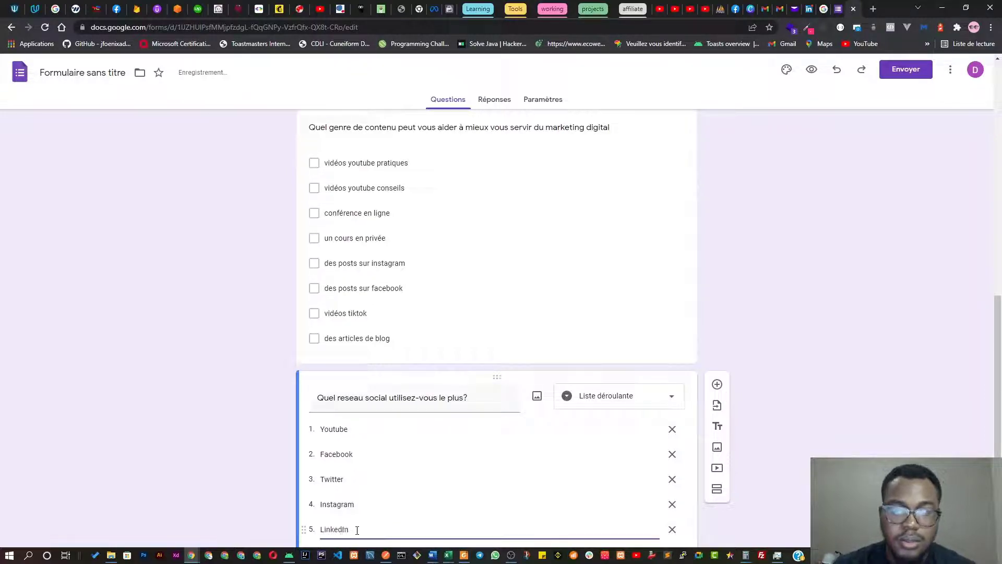
{"action": "scroll", "coordinate": [356, 530], "scroll_direction": "down", "scroll_amount": 2}
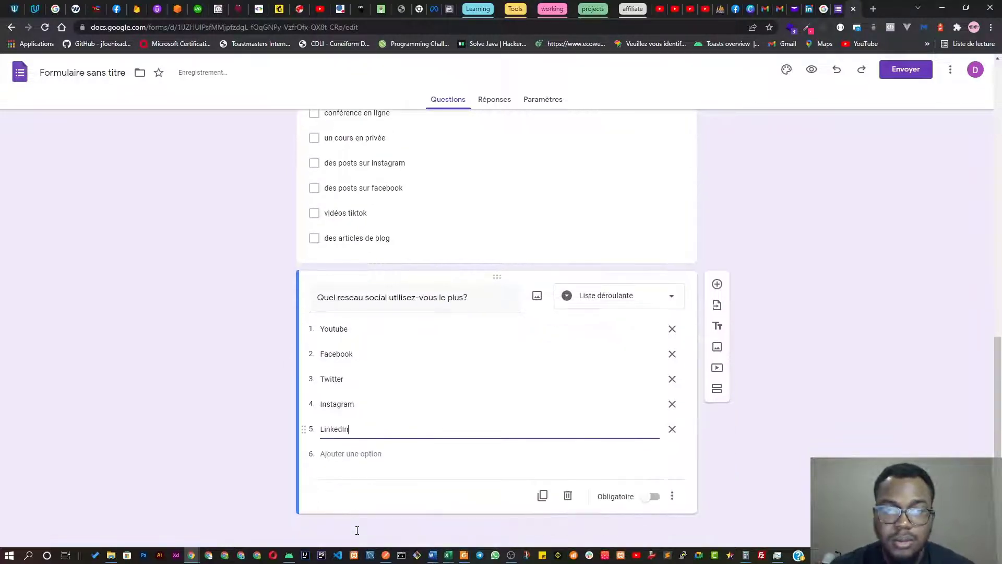
{"action": "left_click", "coordinate": [351, 454]}
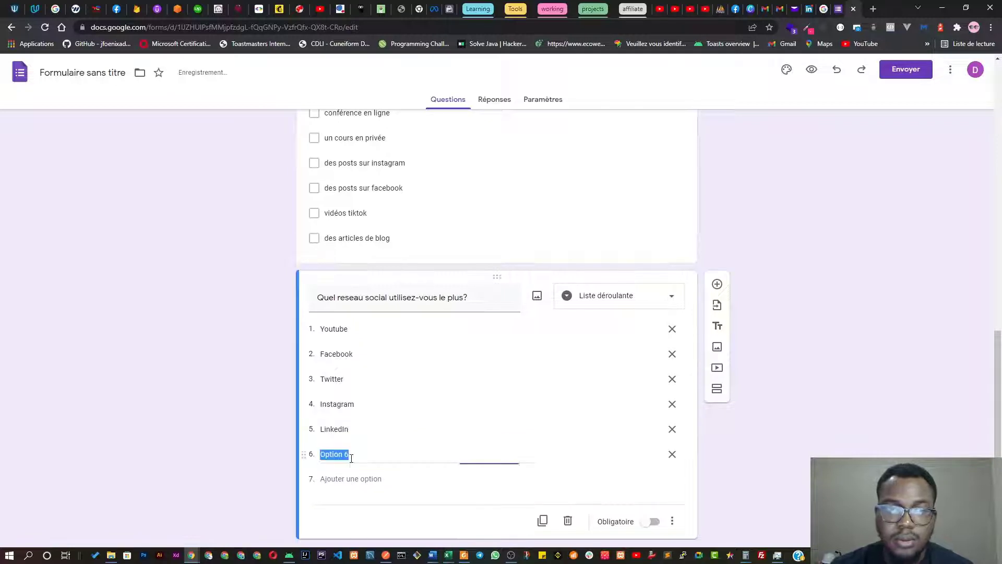
{"action": "type", "text": "Quor"}
{"action": "key", "text": "Tab"}
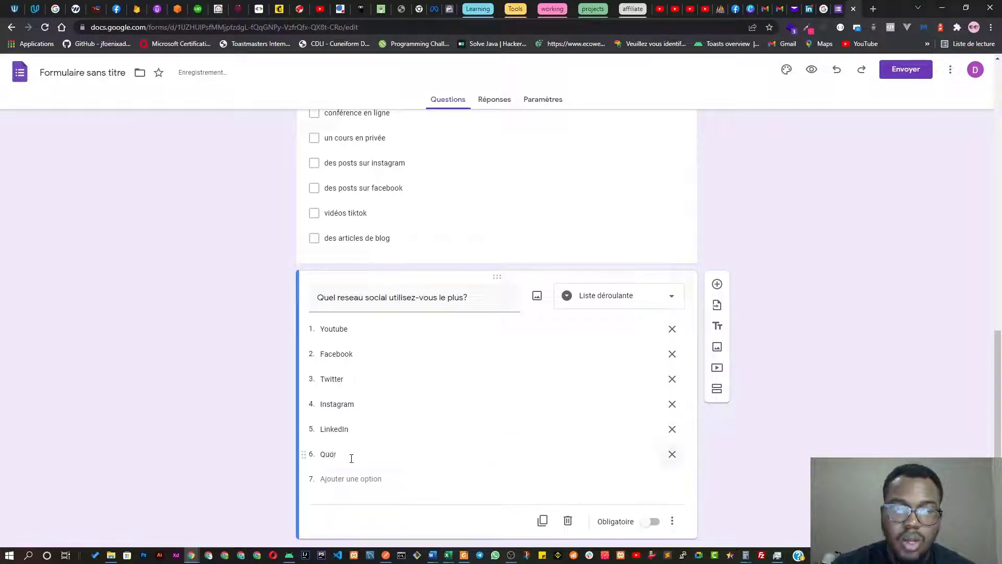
{"action": "key", "text": "shift+Tab"}
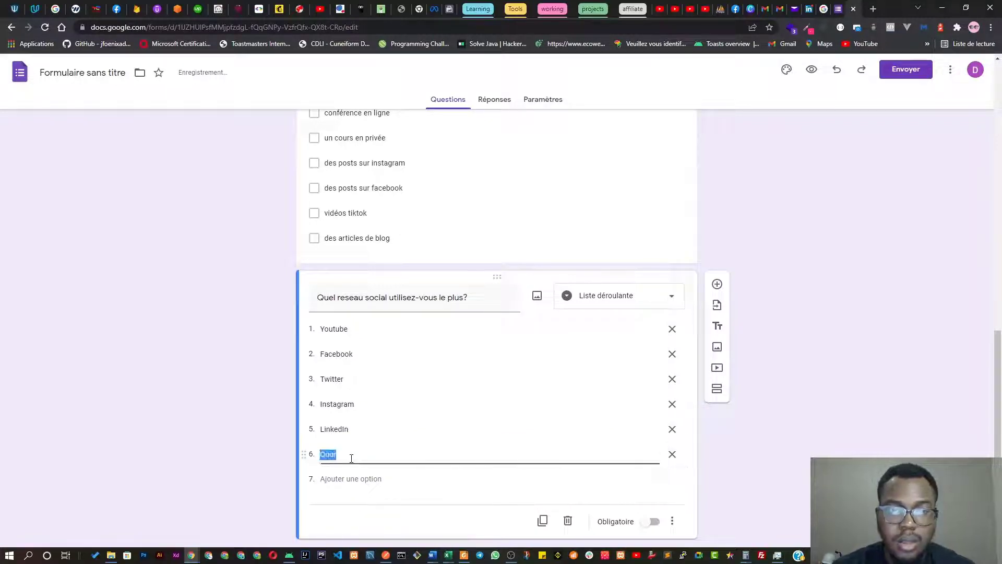
{"action": "type", "text": "Quora"}
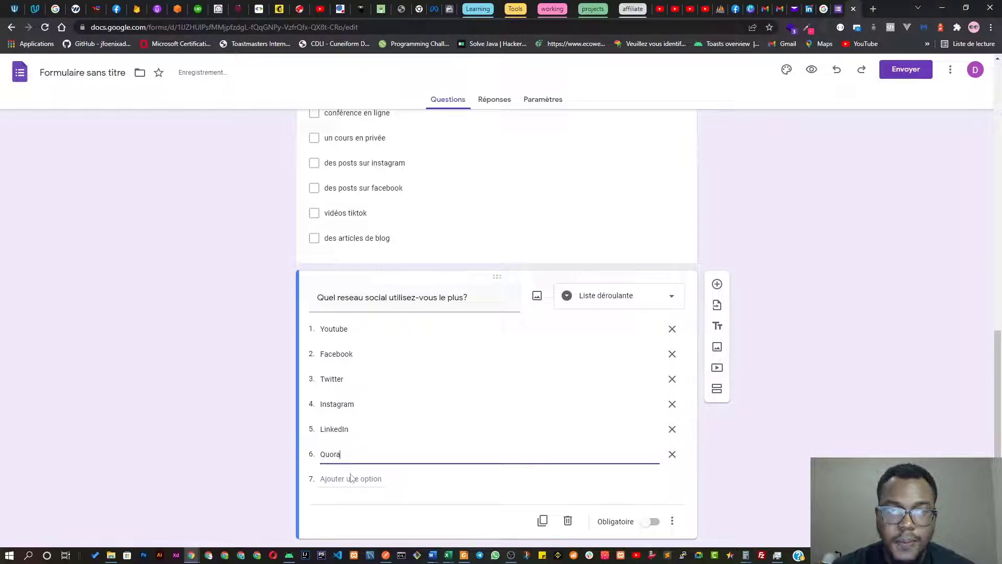
Add "Reddit" and "DailyMotion" as the seventh and eighth options of the social network question
{"action": "left_click", "coordinate": [351, 477]}
{"action": "type", "text": "Re"}
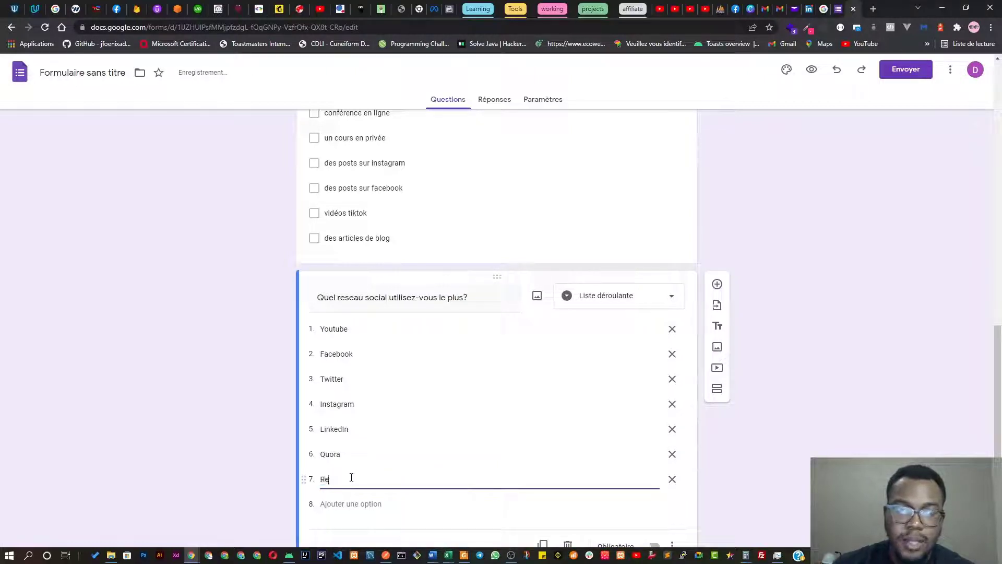
{"action": "type", "text": "ddit"}
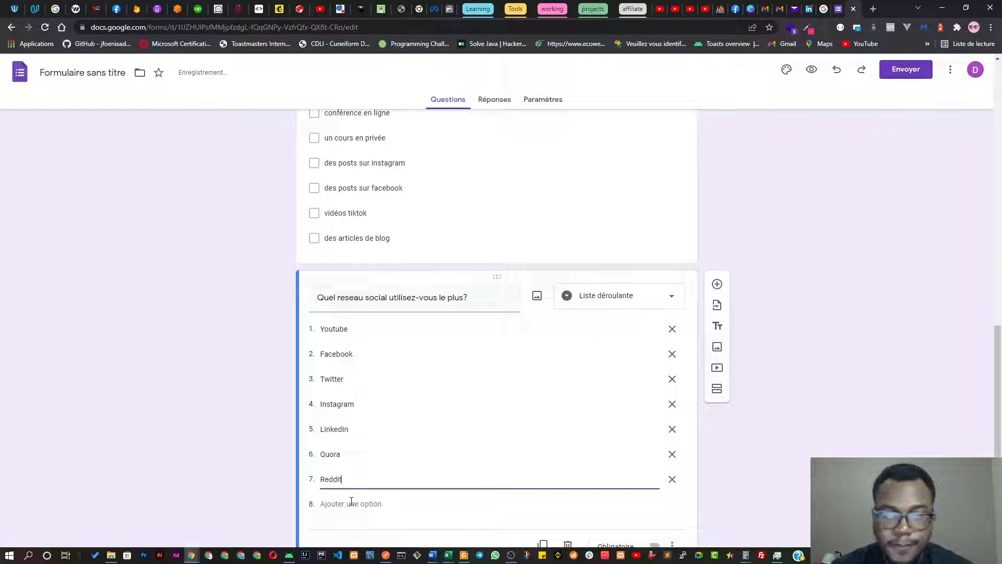
{"action": "left_click", "coordinate": [351, 502]}
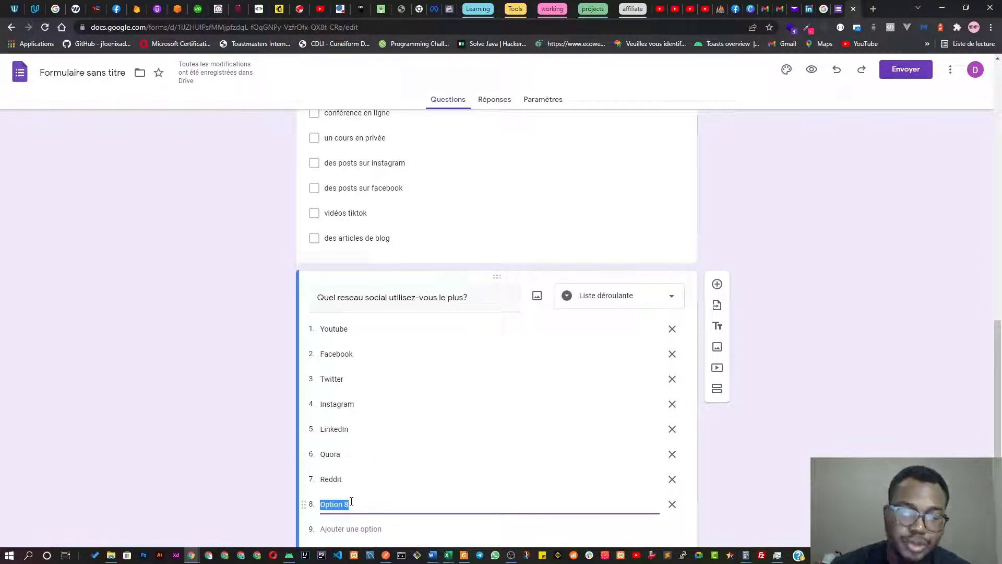
{"action": "type", "text": "DailyMo"}
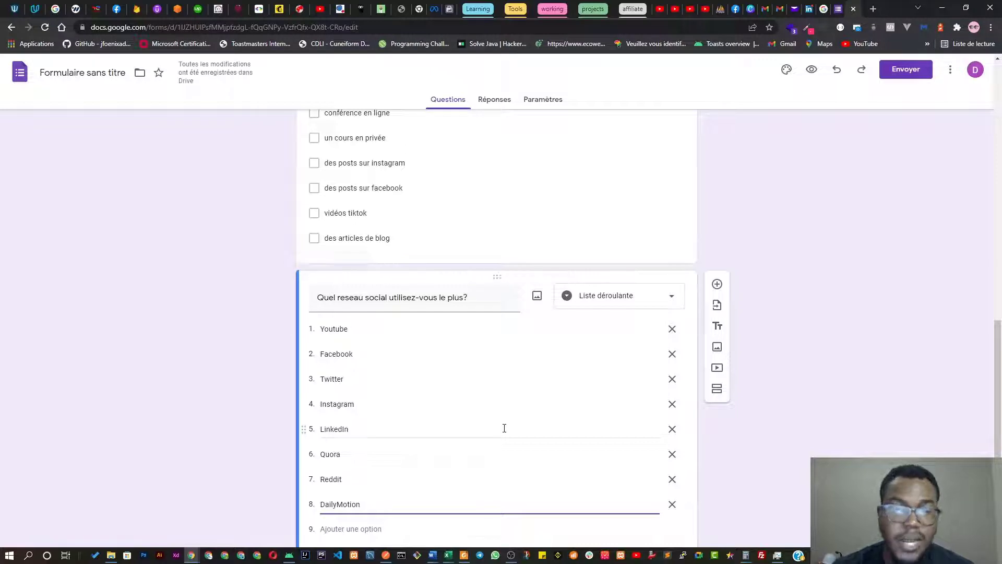
{"action": "scroll", "coordinate": [436, 385], "scroll_direction": "down", "scroll_amount": 1}
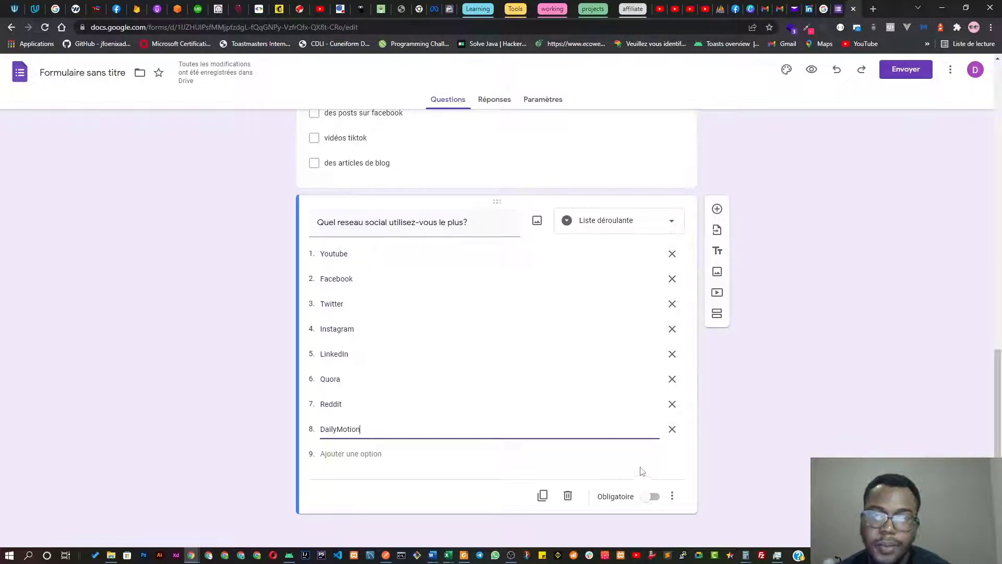
Add a question below the social network question and try the "Importer un fichier" answer type, cancelling the file import authorization
{"action": "left_click", "coordinate": [716, 210]}
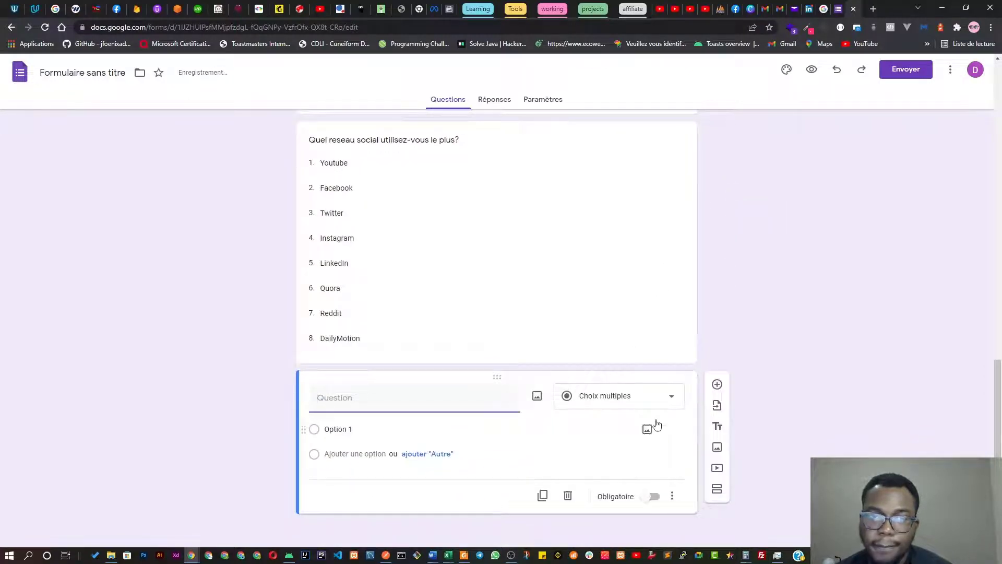
{"action": "left_click", "coordinate": [643, 405]}
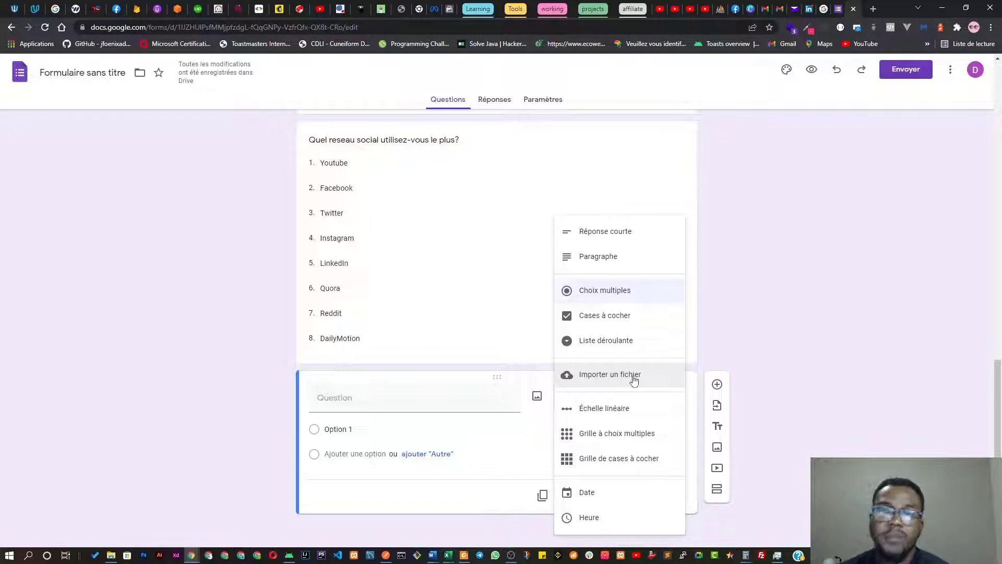
{"action": "left_click", "coordinate": [634, 380]}
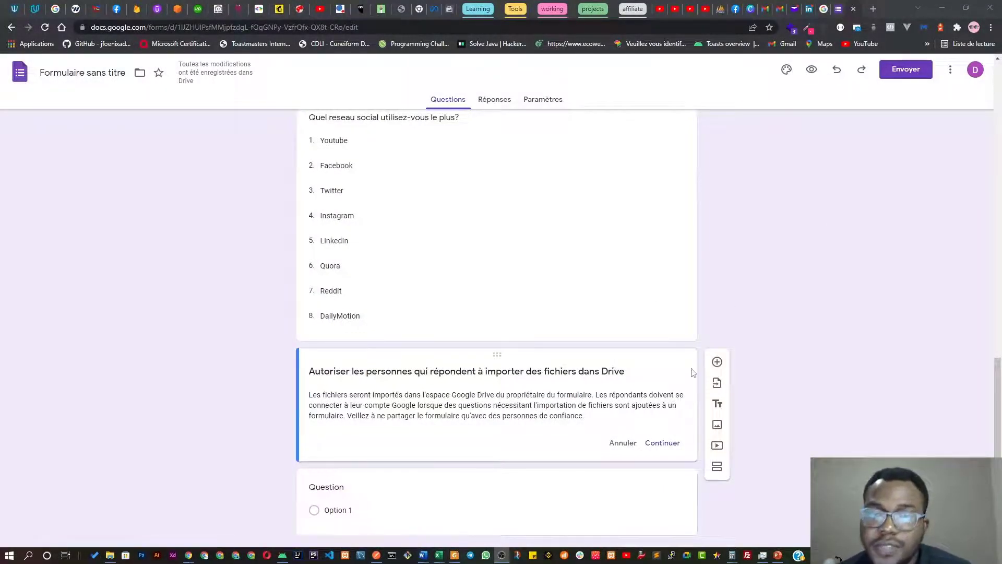
{"action": "left_click", "coordinate": [624, 444]}
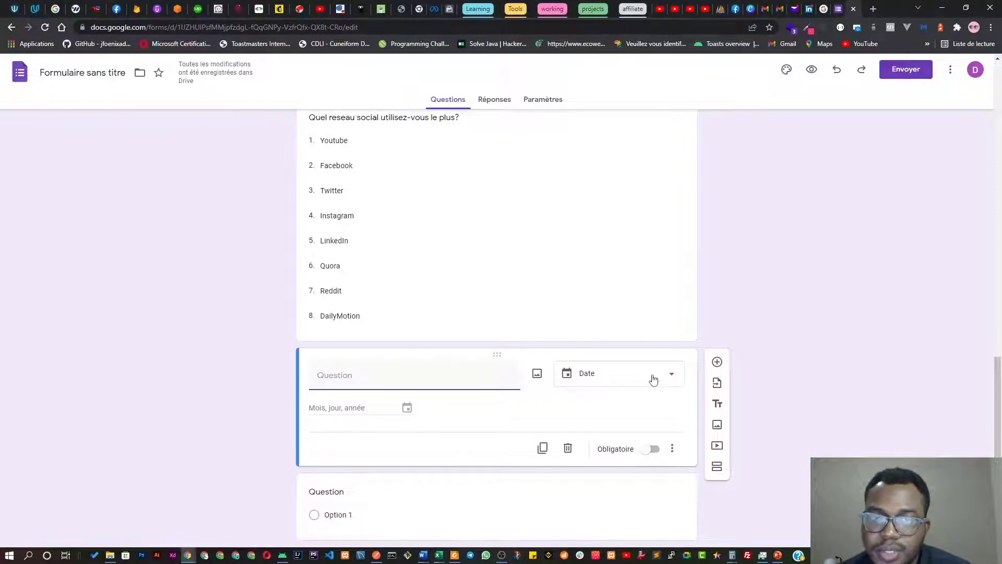
Use the "Date" answer type for the question below the social network question and title it "Date de naissance"
{"action": "left_click", "coordinate": [648, 378]}
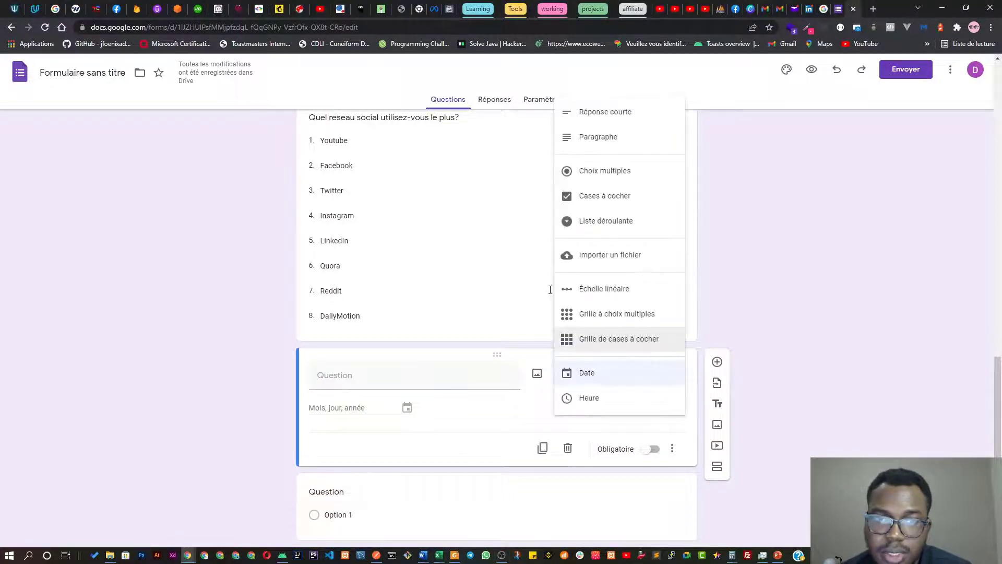
{"action": "left_click", "coordinate": [602, 379]}
{"action": "left_click", "coordinate": [462, 381]}
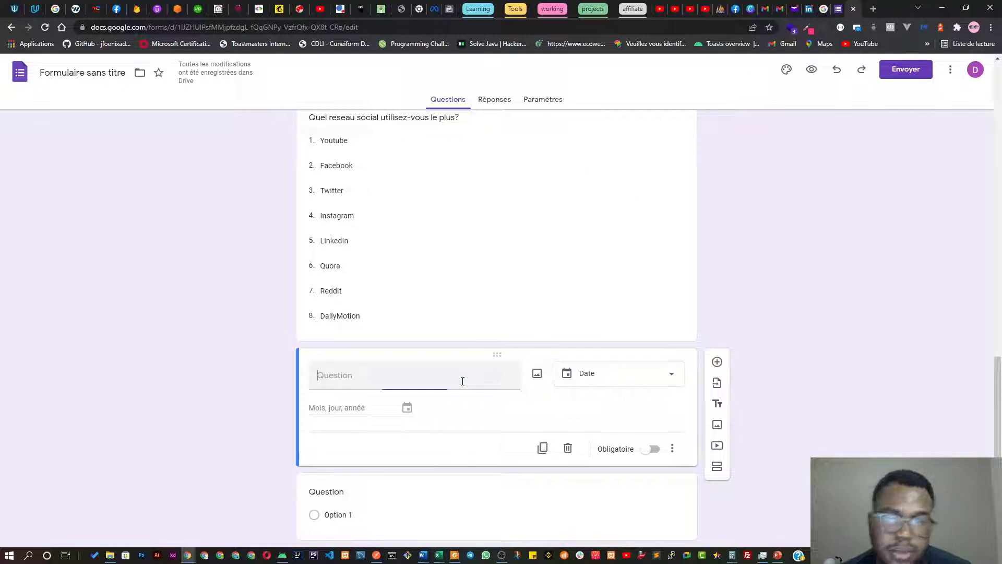
{"action": "type", "text": "Da"}
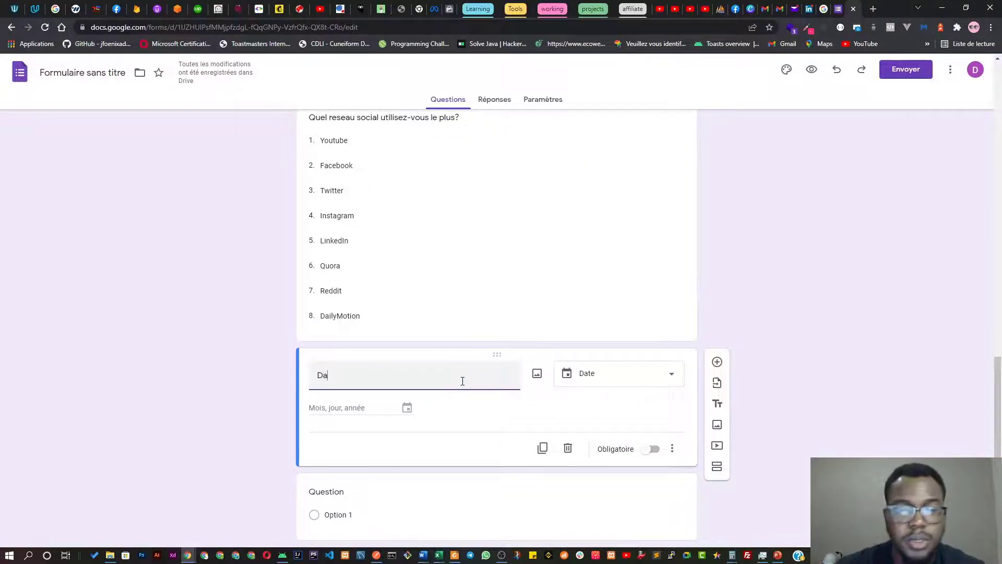
{"action": "type", "text": "te de naissance"}
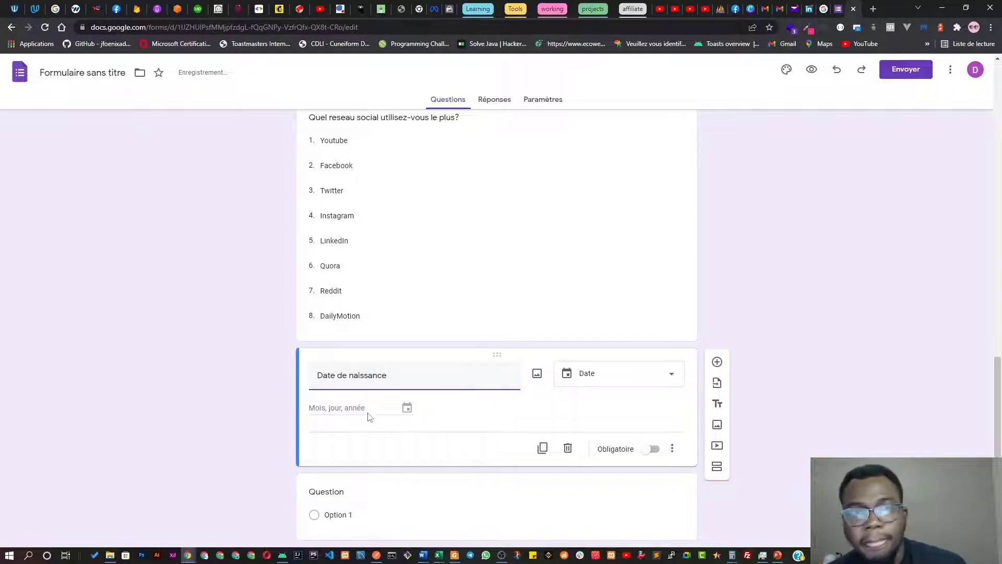
{"action": "left_click", "coordinate": [478, 420]}
Change the answer type of the untitled last question to "Heure"
{"action": "scroll", "coordinate": [588, 416], "scroll_direction": "down", "scroll_amount": 1}
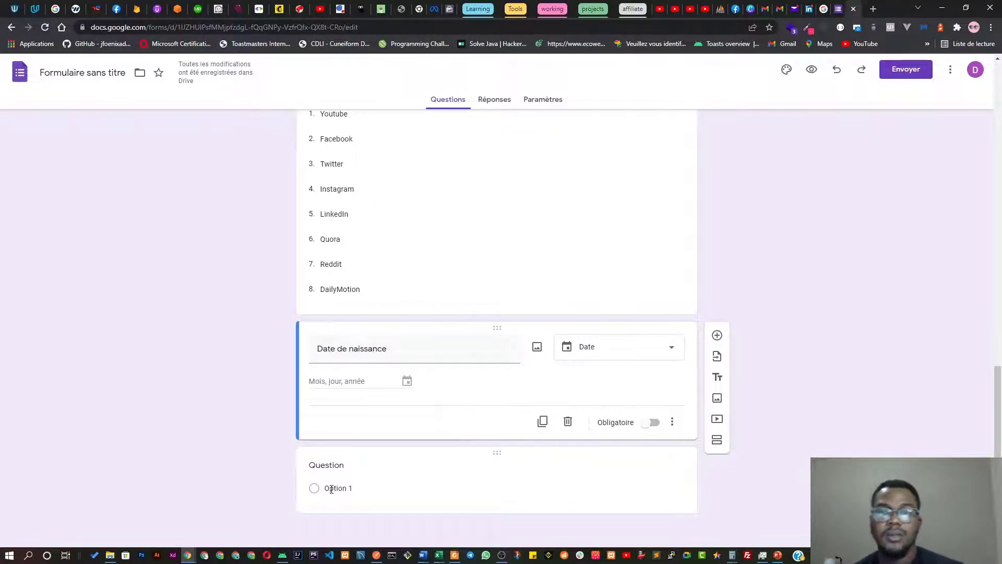
{"action": "left_click", "coordinate": [450, 470]}
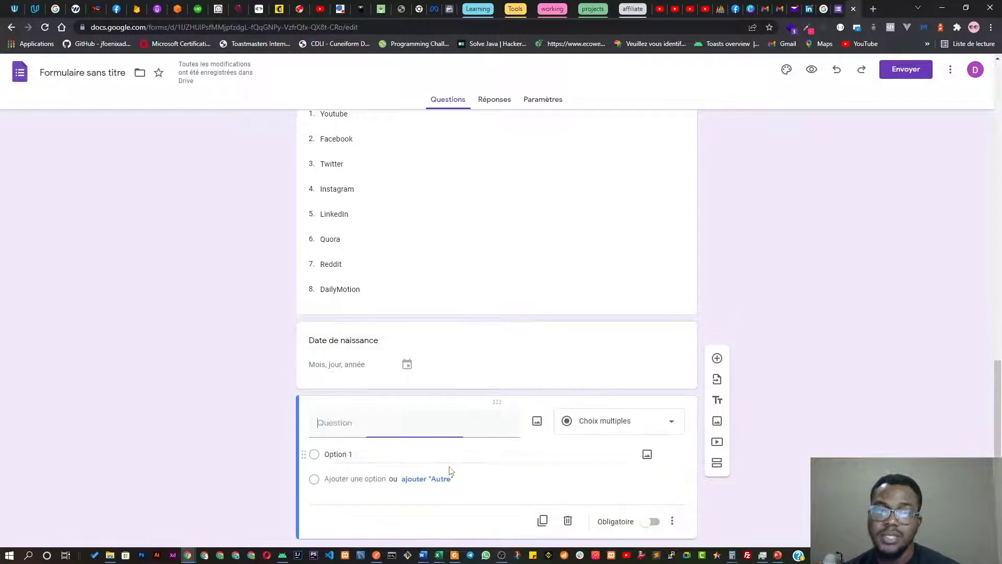
{"action": "left_click", "coordinate": [665, 423]}
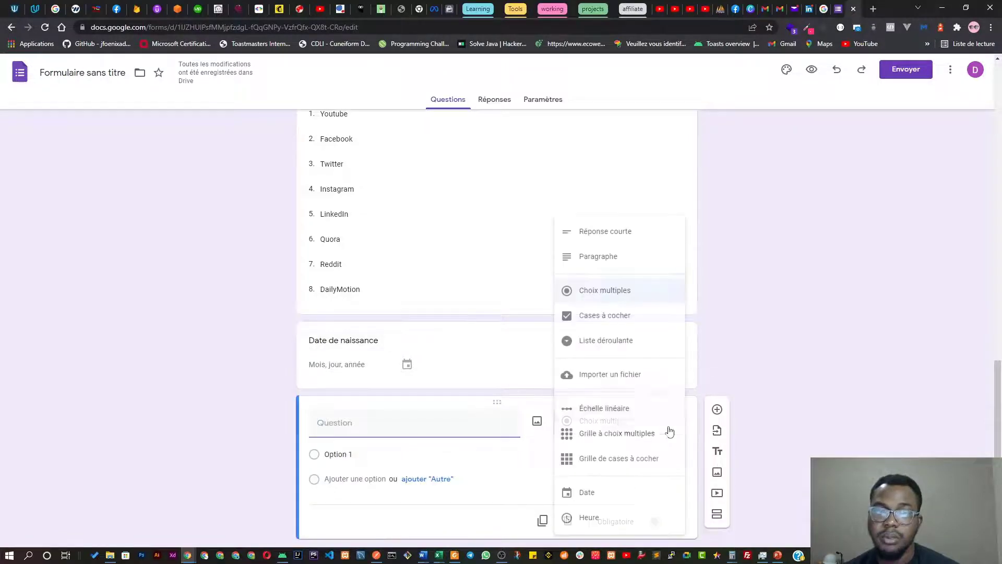
{"action": "left_click", "coordinate": [604, 518]}
{"action": "left_click", "coordinate": [426, 422]}
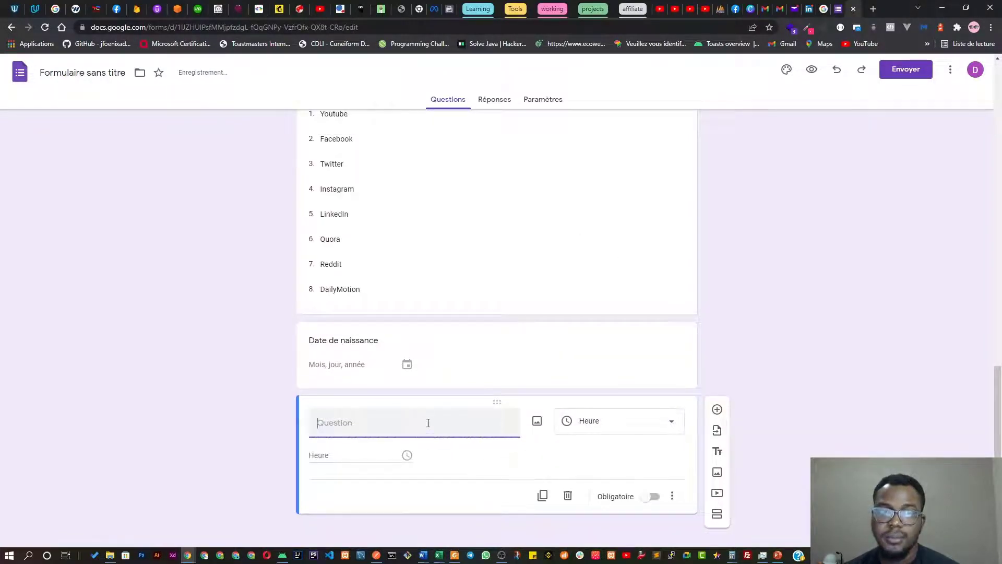
Review the form's earlier questions, from the social network question back to the difficulty and open-answer questions
{"action": "scroll", "coordinate": [504, 372], "scroll_direction": "up", "scroll_amount": 1}
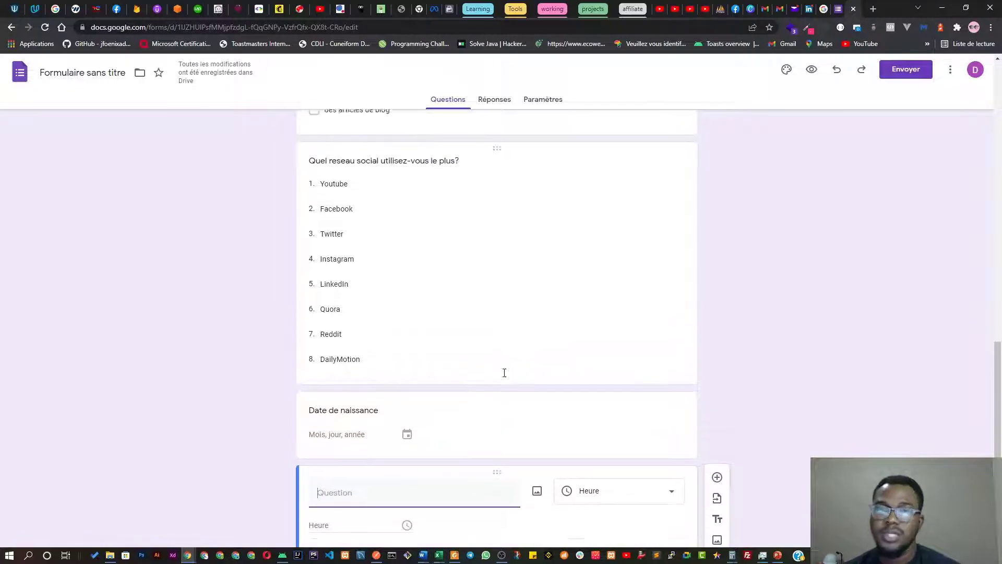
{"action": "scroll", "coordinate": [504, 372], "scroll_direction": "up", "scroll_amount": 12}
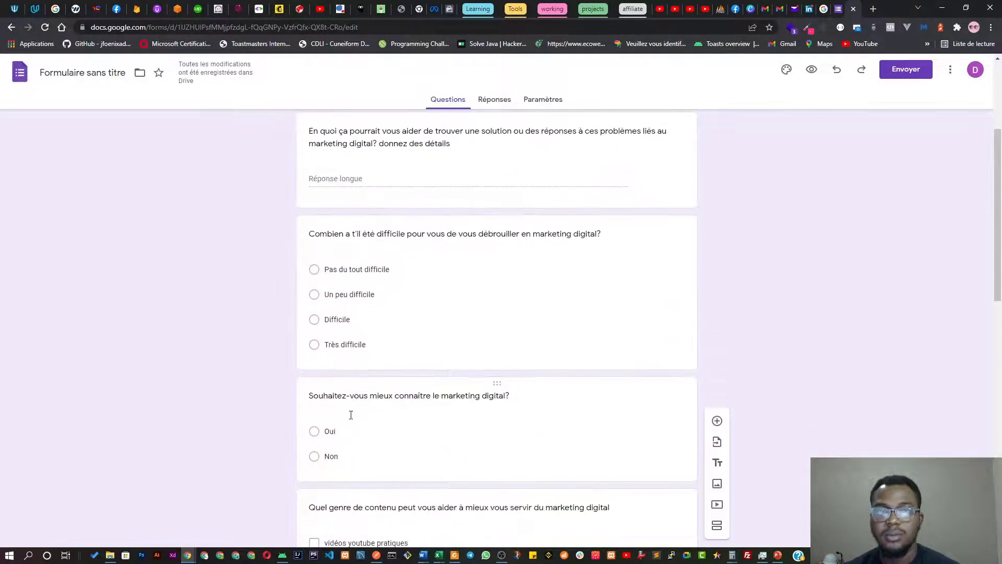
{"action": "scroll", "coordinate": [351, 415], "scroll_direction": "down", "scroll_amount": 2}
{"action": "scroll", "coordinate": [358, 402], "scroll_direction": "up", "scroll_amount": 3}
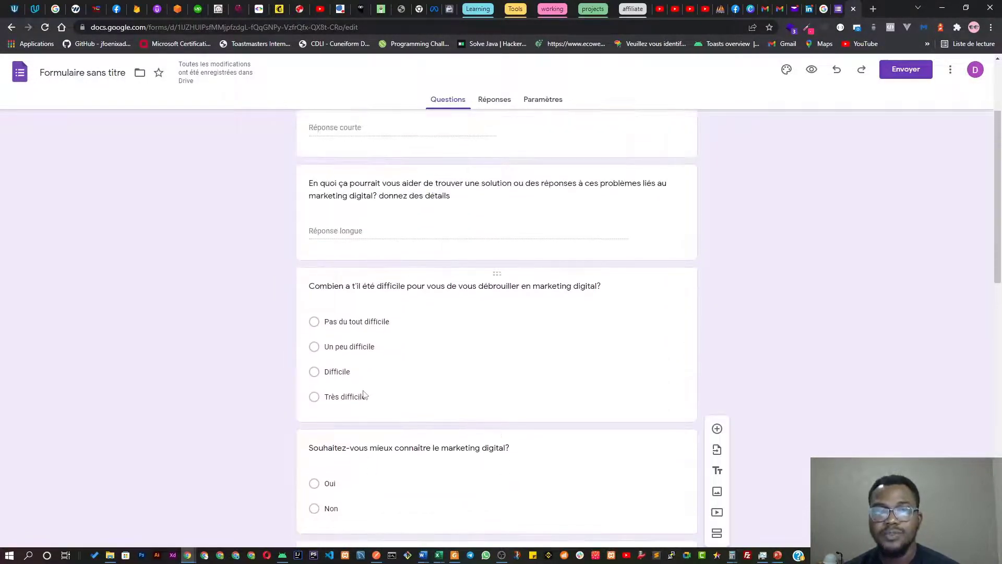
Look over the form's questions from the difficulty question down to the "Heure" question and back to the content type checkboxes
{"action": "scroll", "coordinate": [396, 378], "scroll_direction": "up", "scroll_amount": 3}
{"action": "scroll", "coordinate": [400, 387], "scroll_direction": "down", "scroll_amount": 4}
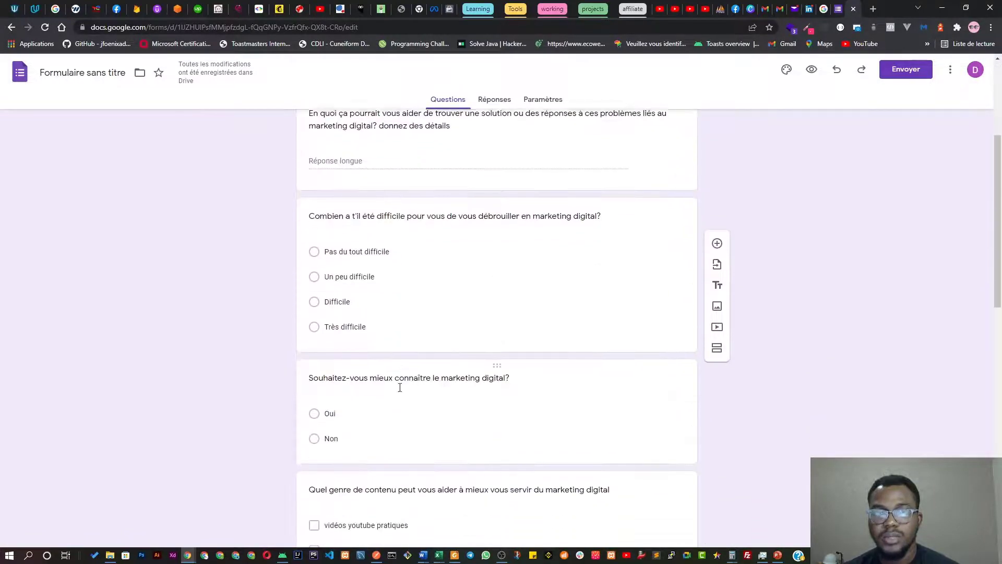
{"action": "scroll", "coordinate": [400, 387], "scroll_direction": "down", "scroll_amount": 12}
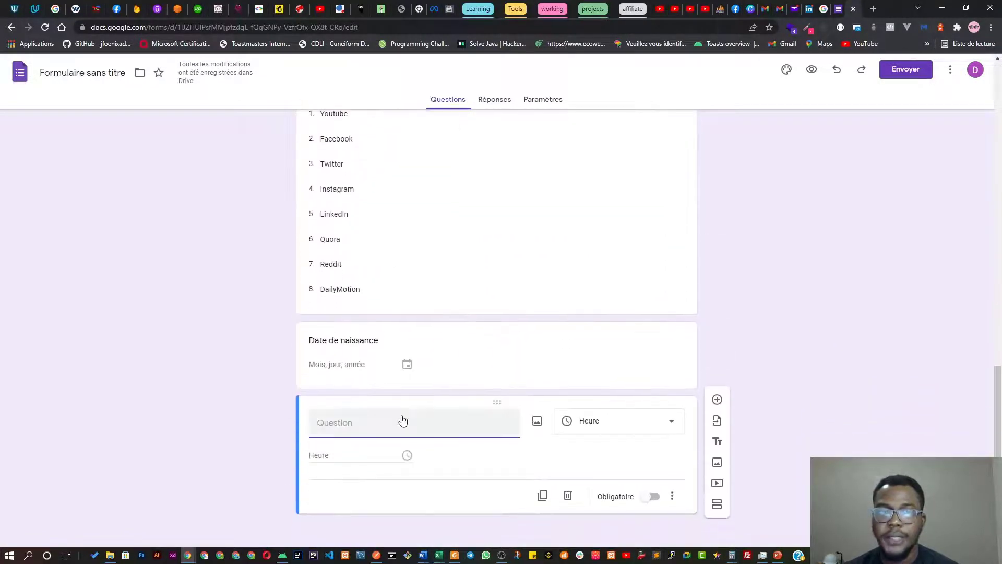
{"action": "scroll", "coordinate": [391, 334], "scroll_direction": "up", "scroll_amount": 5}
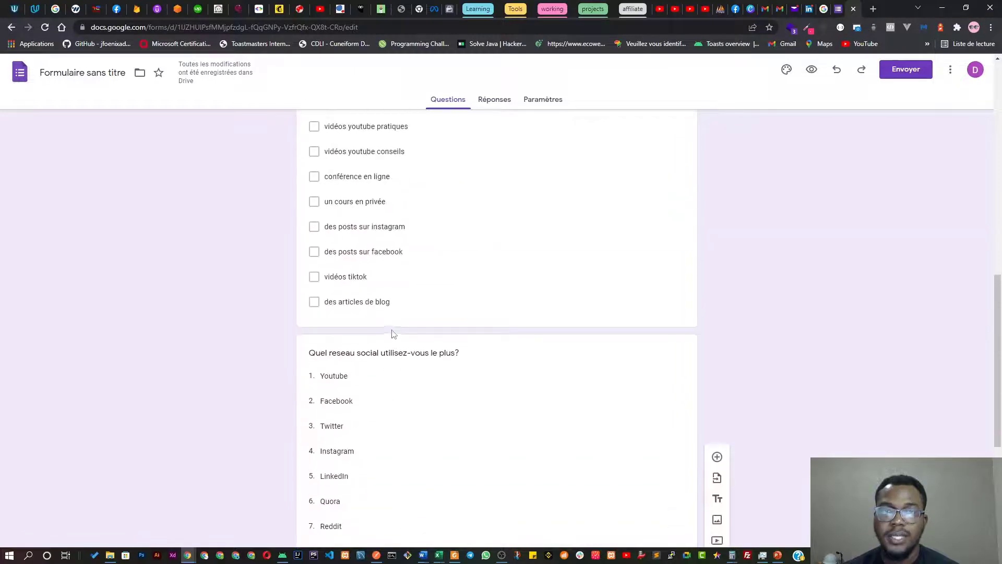
{"action": "scroll", "coordinate": [394, 333], "scroll_direction": "up", "scroll_amount": 1}
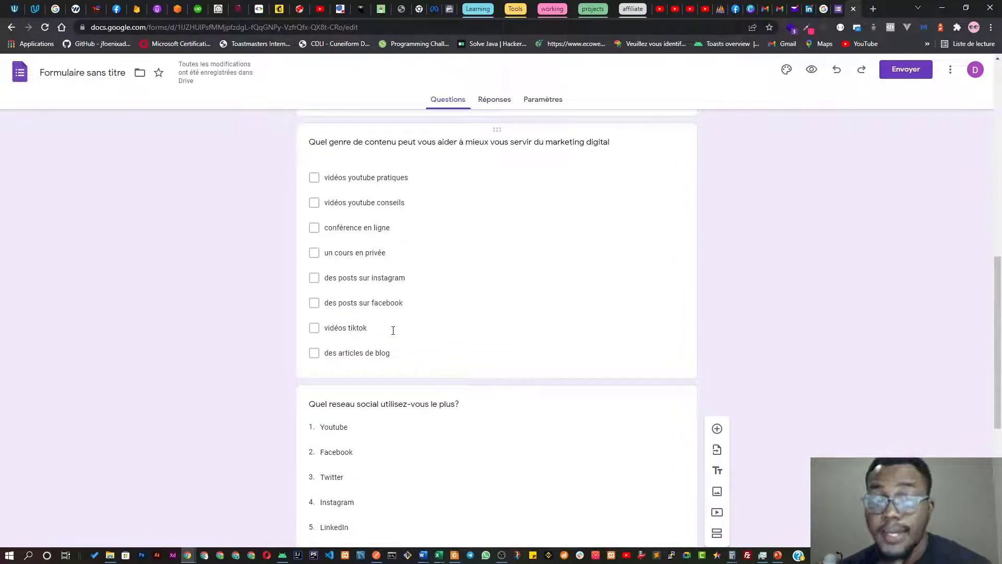
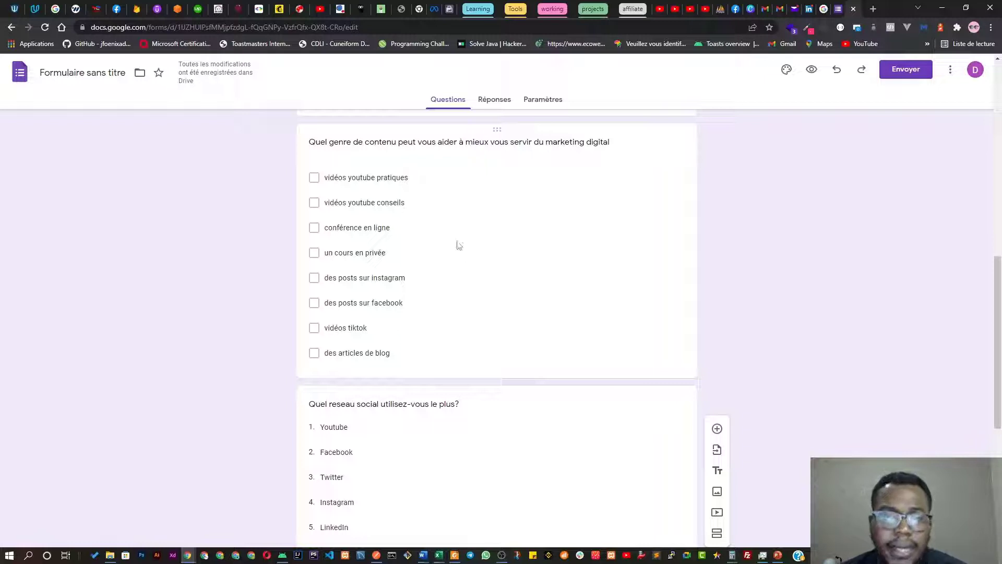
Examine the "Présentation" options in the form's settings, including the progress bar, question order and confirmation message, and collapse the section
{"action": "left_click", "coordinate": [539, 103]}
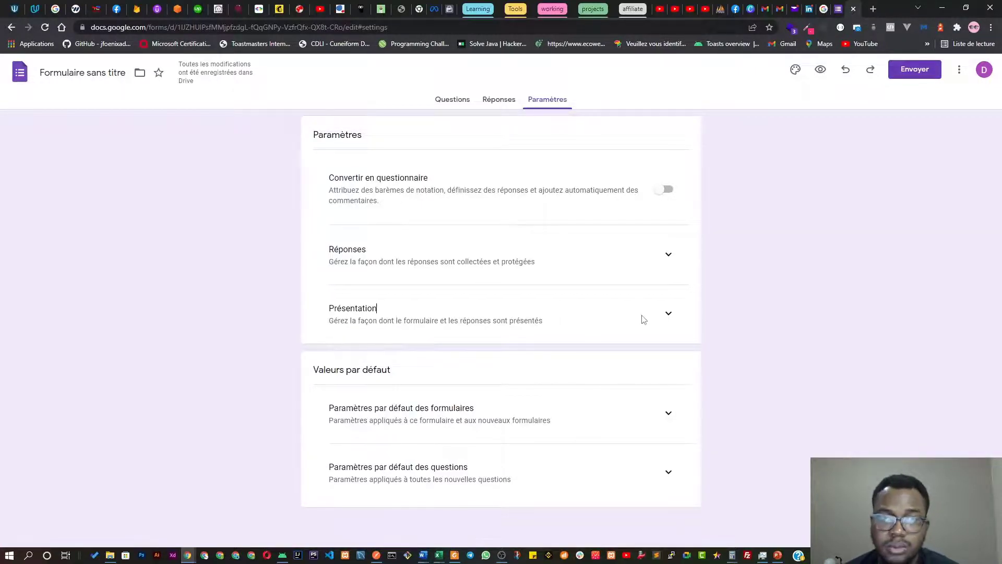
{"action": "left_click", "coordinate": [658, 313]}
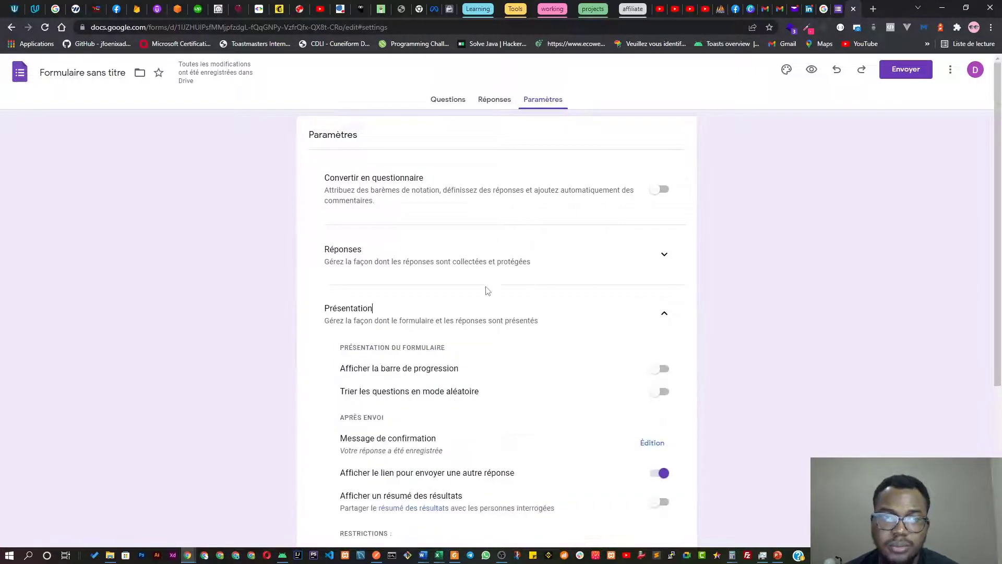
{"action": "scroll", "coordinate": [494, 283], "scroll_direction": "down", "scroll_amount": 4}
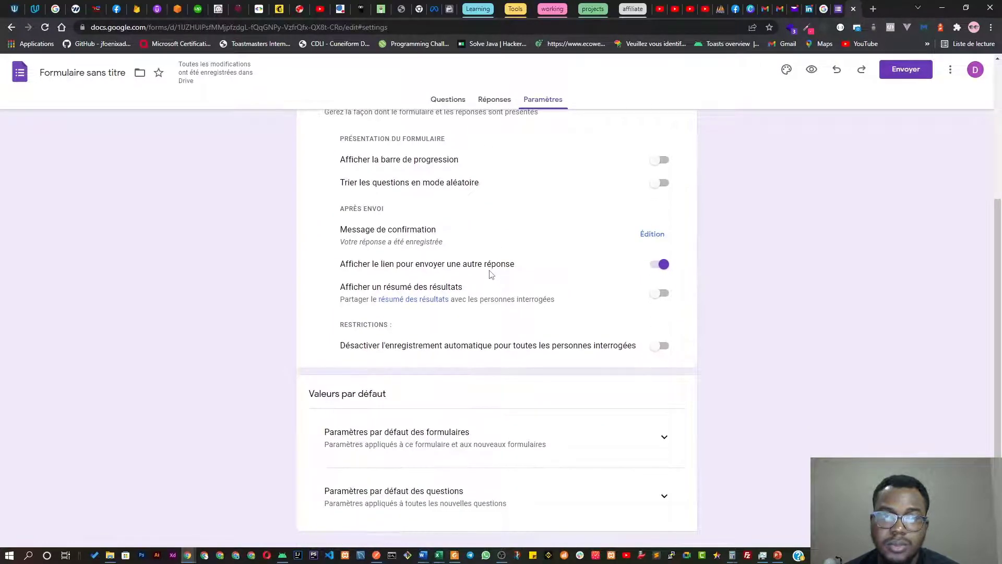
{"action": "scroll", "coordinate": [498, 285], "scroll_direction": "up", "scroll_amount": 1}
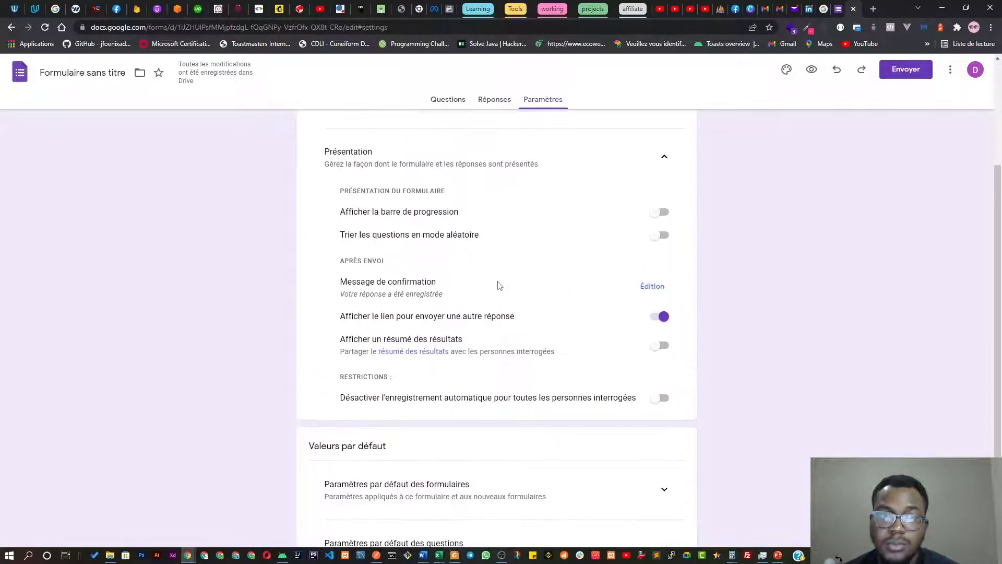
{"action": "scroll", "coordinate": [498, 284], "scroll_direction": "up", "scroll_amount": 1}
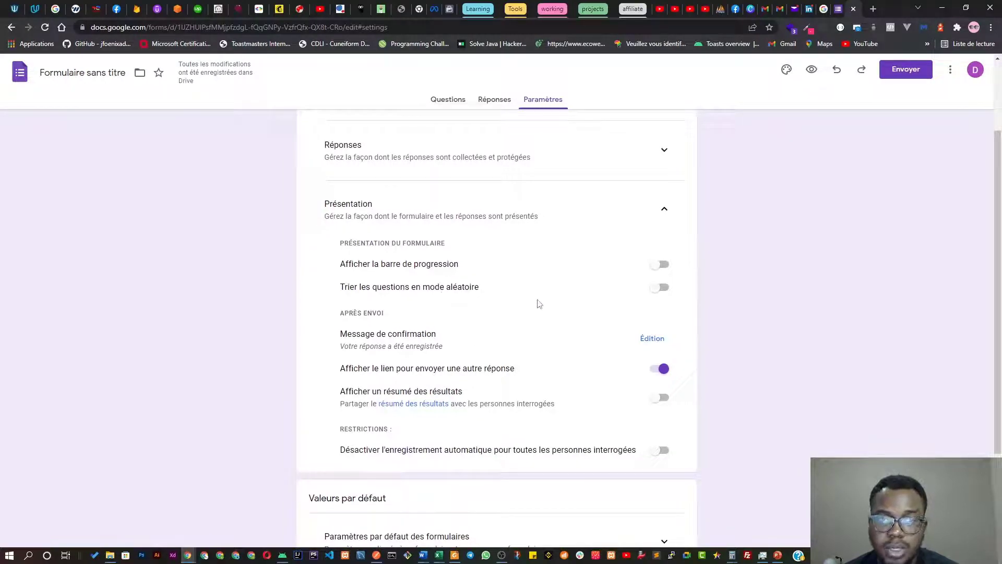
{"action": "scroll", "coordinate": [567, 297], "scroll_direction": "down", "scroll_amount": 3}
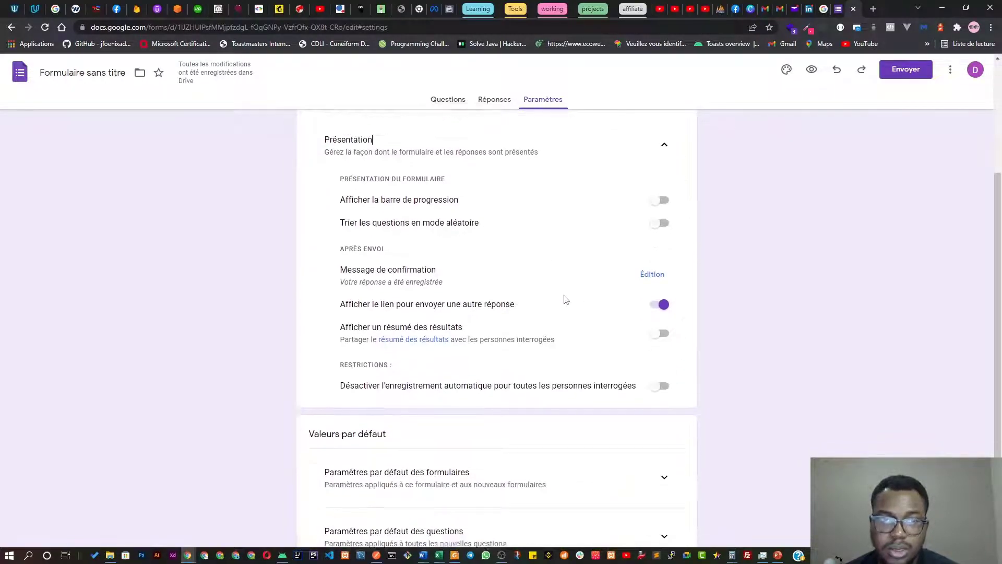
{"action": "scroll", "coordinate": [574, 209], "scroll_direction": "up", "scroll_amount": 5}
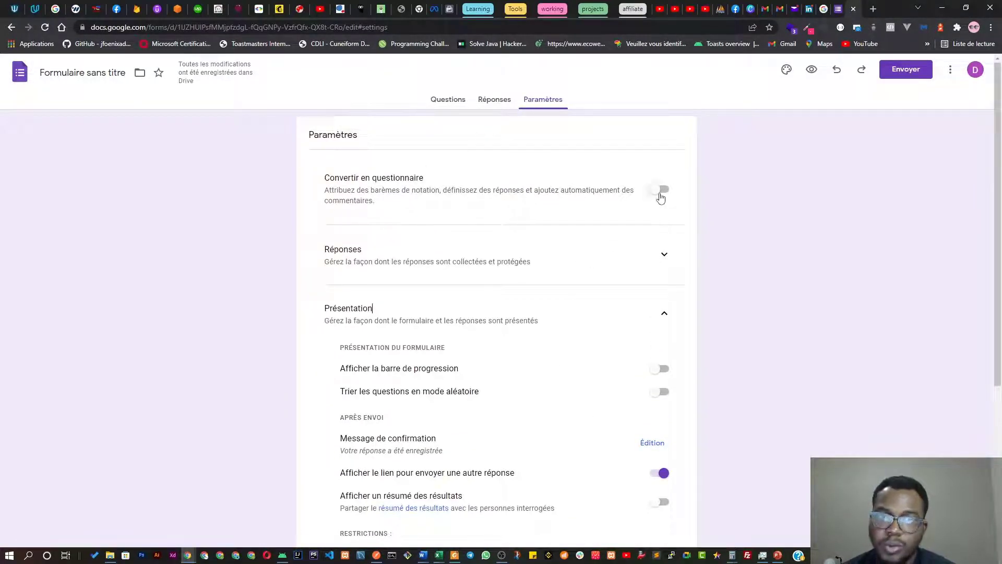
{"action": "left_click", "coordinate": [663, 313]}
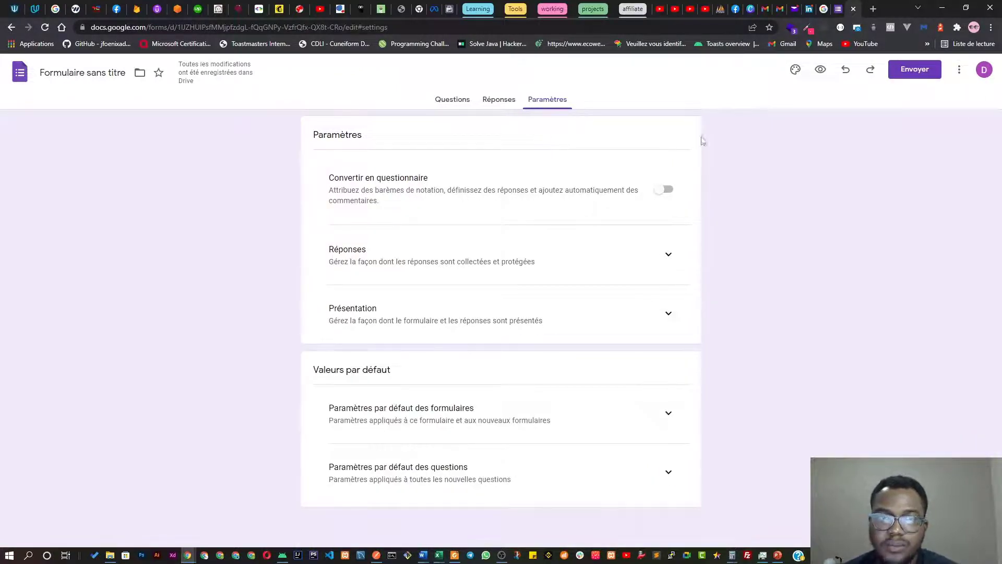
Return to the form's questions, preview the form as a respondent sees it, and go back to the editor
{"action": "left_click", "coordinate": [452, 99]}
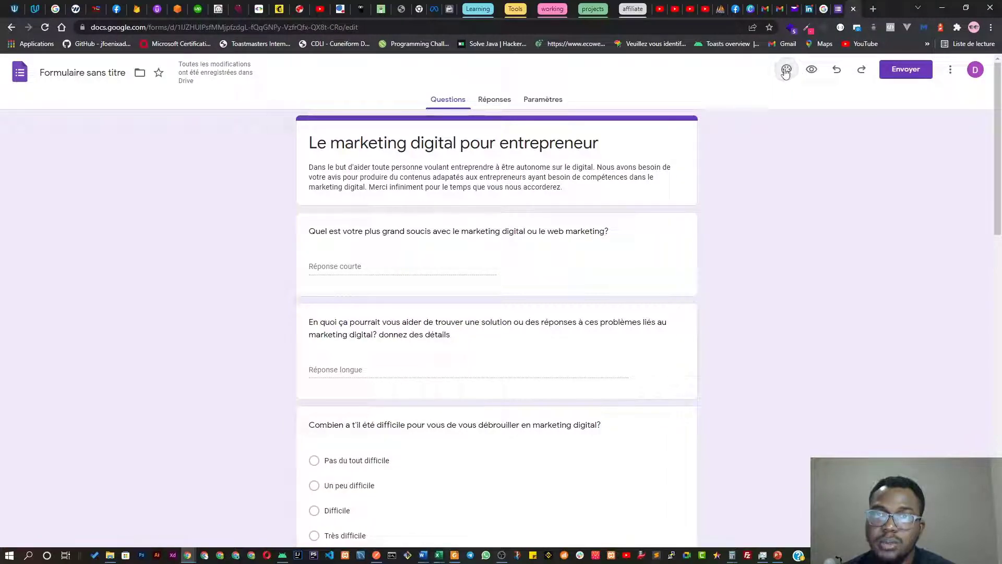
{"action": "left_click", "coordinate": [812, 67]}
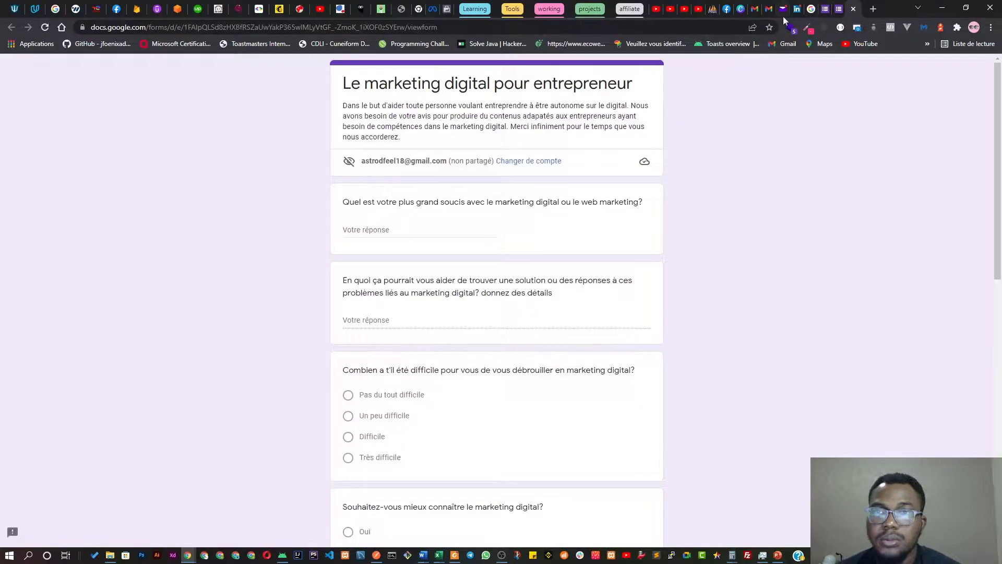
{"action": "left_click", "coordinate": [838, 12]}
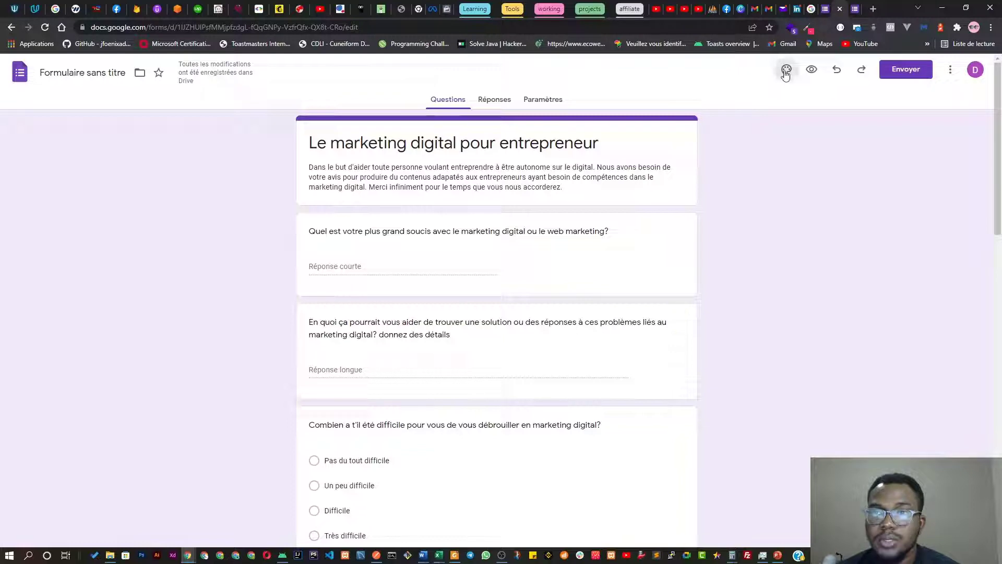
Reload the form in the editor and set its theme colour to blue
{"action": "left_click", "coordinate": [951, 74]}
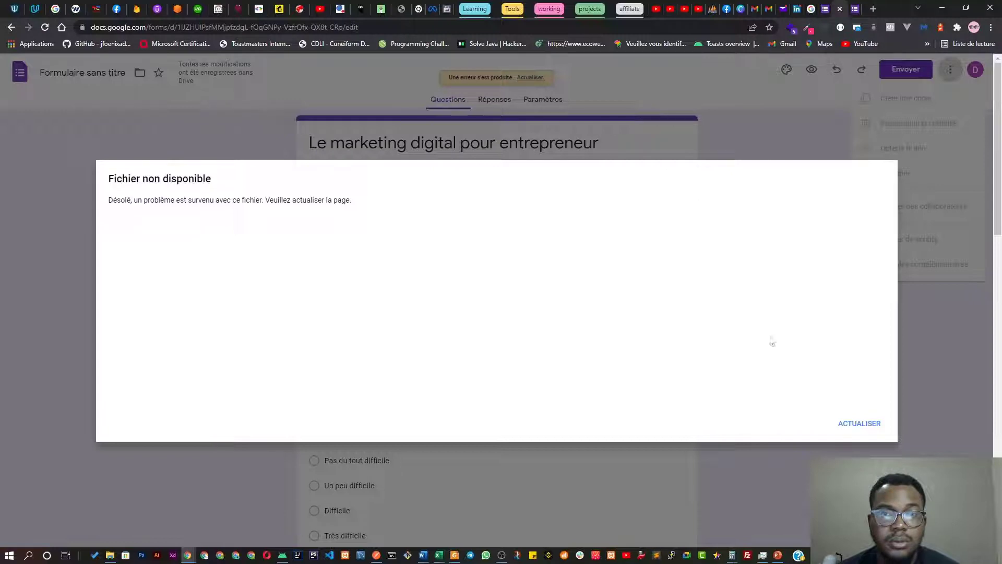
{"action": "left_click", "coordinate": [859, 427]}
{"action": "left_click", "coordinate": [857, 424]}
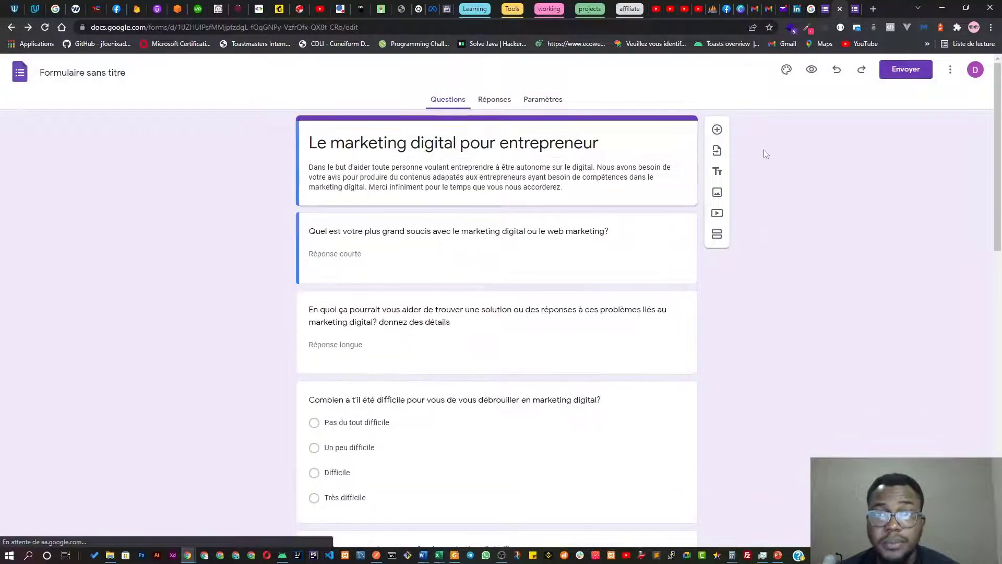
{"action": "left_click", "coordinate": [790, 74]}
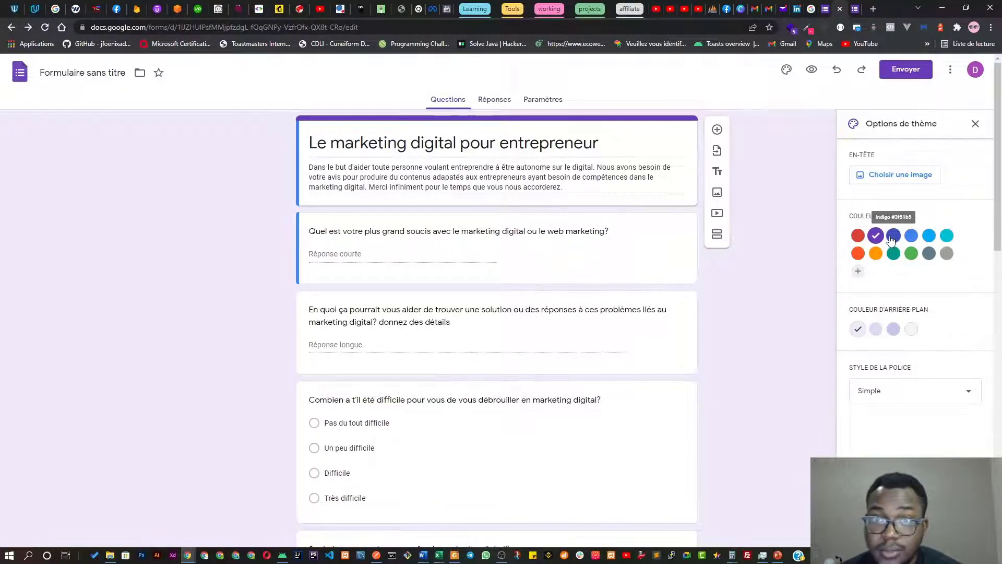
{"action": "left_click", "coordinate": [911, 235]}
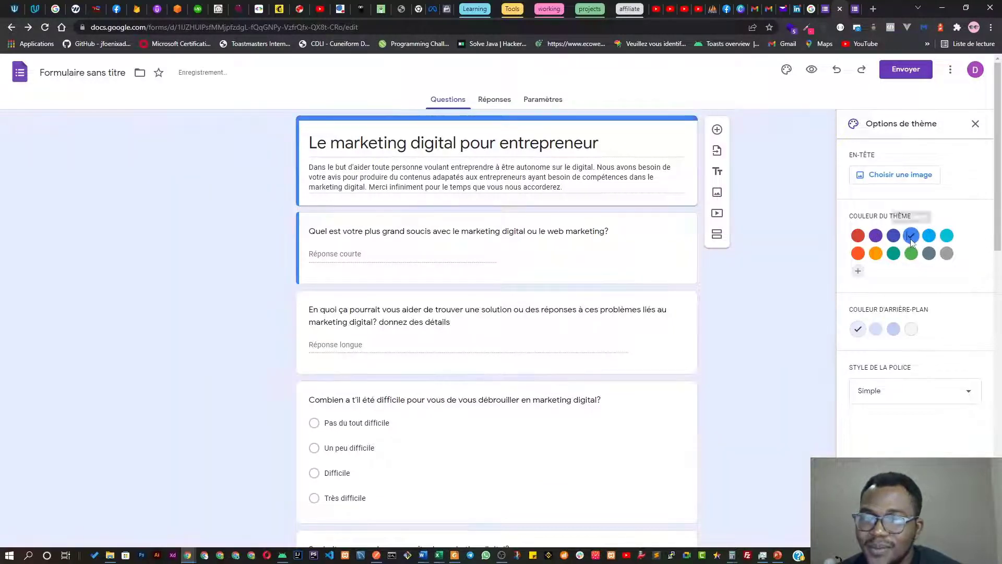
Browse the "Travail et école" header images available for the form and close the selection without choosing one
{"action": "left_click", "coordinate": [884, 175]}
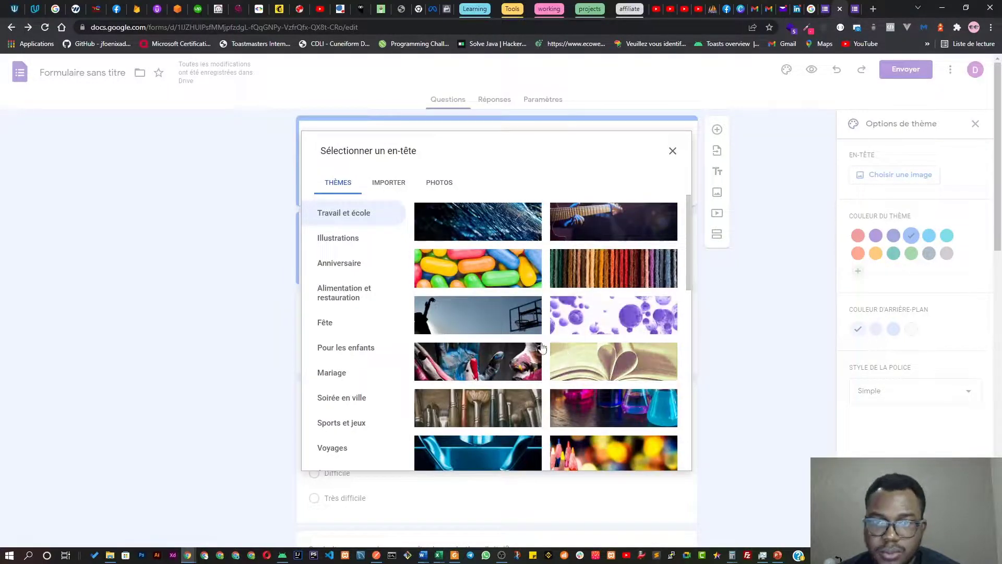
{"action": "scroll", "coordinate": [605, 376], "scroll_direction": "down", "scroll_amount": 3}
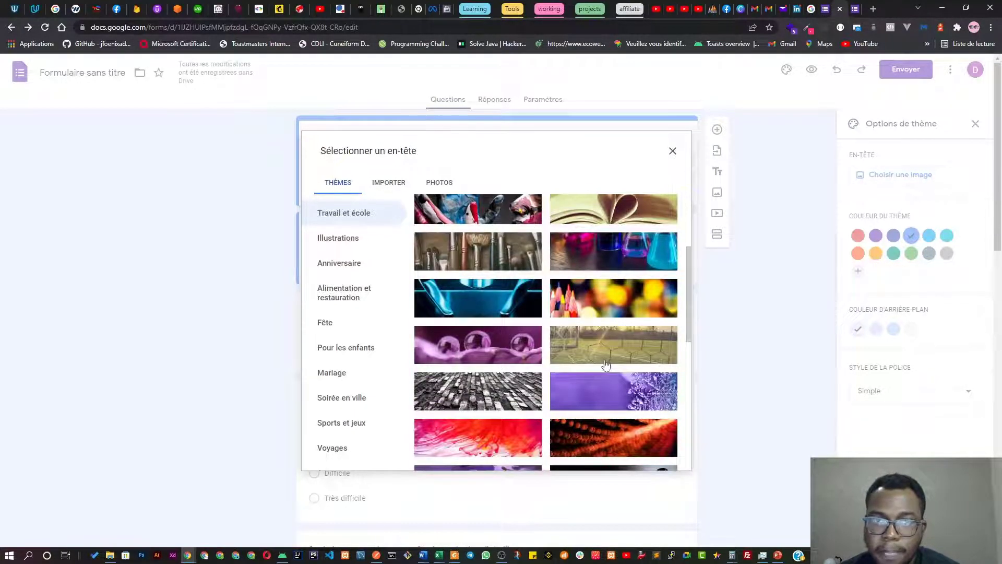
{"action": "scroll", "coordinate": [587, 358], "scroll_direction": "down", "scroll_amount": 1}
{"action": "scroll", "coordinate": [587, 358], "scroll_direction": "down", "scroll_amount": 5}
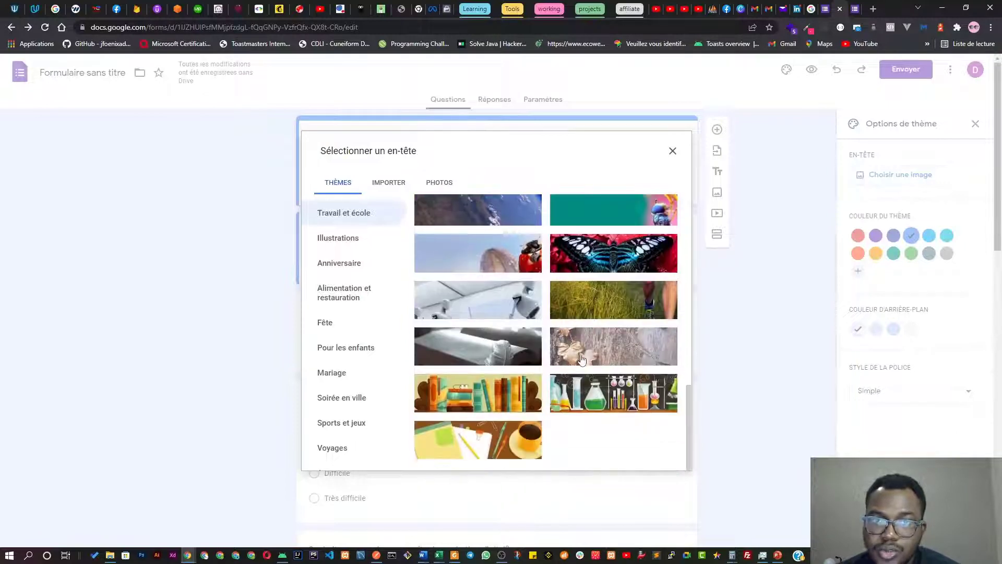
{"action": "scroll", "coordinate": [512, 383], "scroll_direction": "up", "scroll_amount": 2}
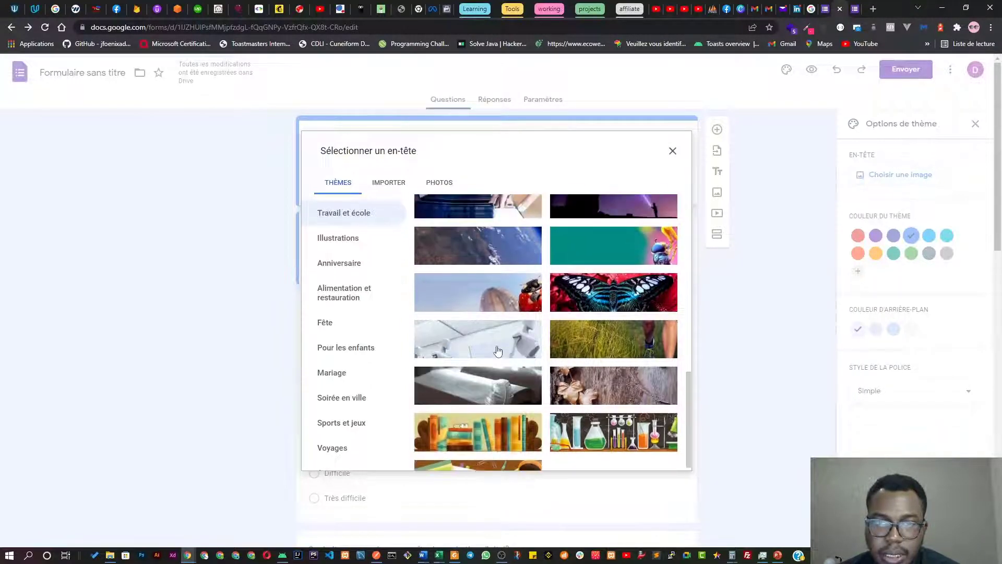
{"action": "scroll", "coordinate": [491, 381], "scroll_direction": "up", "scroll_amount": 1}
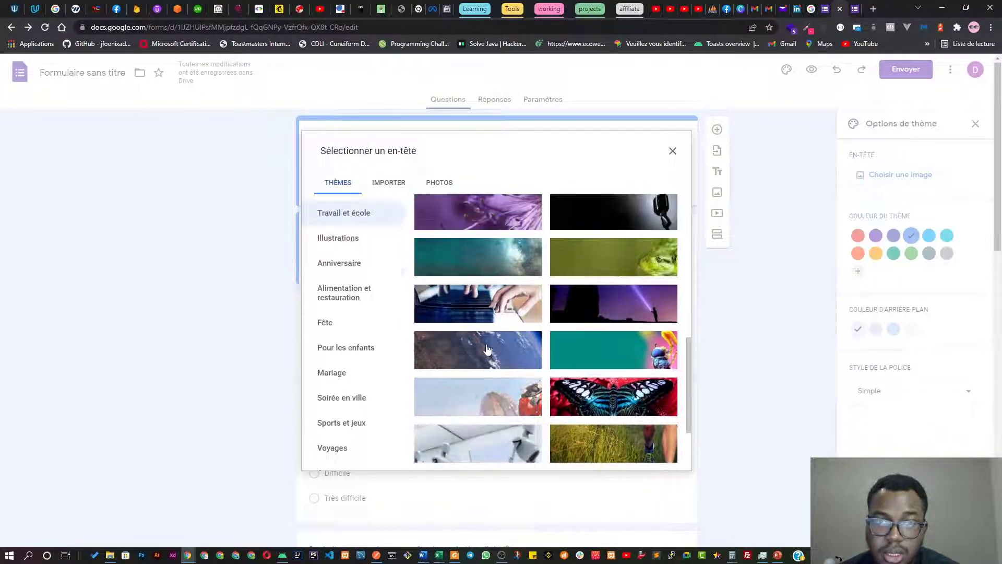
{"action": "scroll", "coordinate": [485, 315], "scroll_direction": "down", "scroll_amount": 3}
{"action": "scroll", "coordinate": [488, 315], "scroll_direction": "up", "scroll_amount": 7}
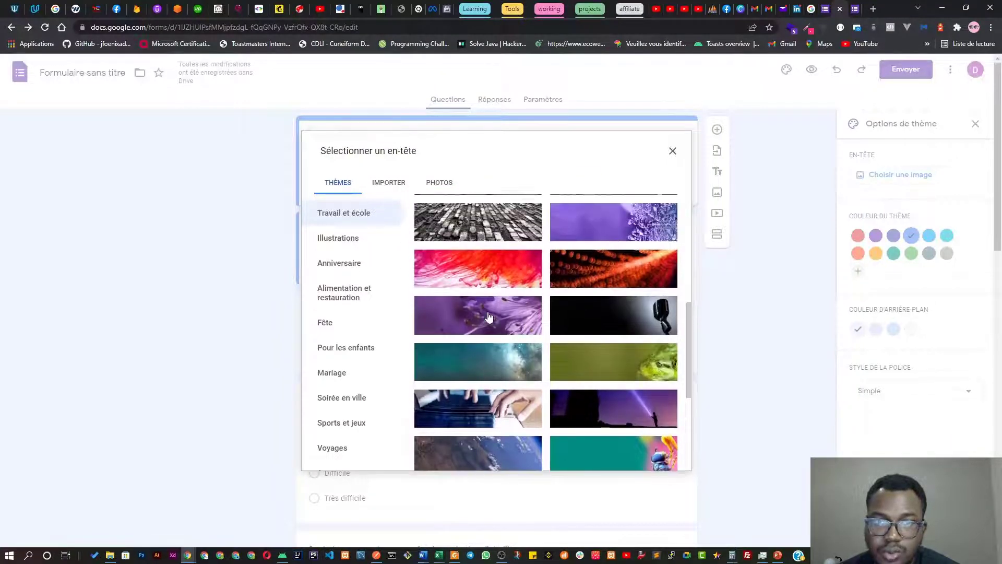
{"action": "scroll", "coordinate": [488, 316], "scroll_direction": "up", "scroll_amount": 4}
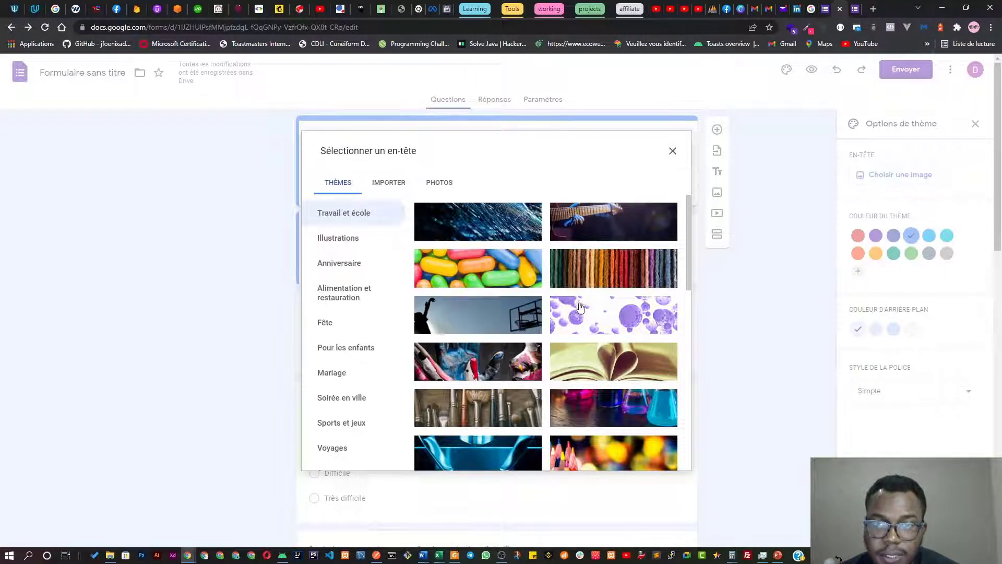
{"action": "scroll", "coordinate": [587, 324], "scroll_direction": "down", "scroll_amount": 5}
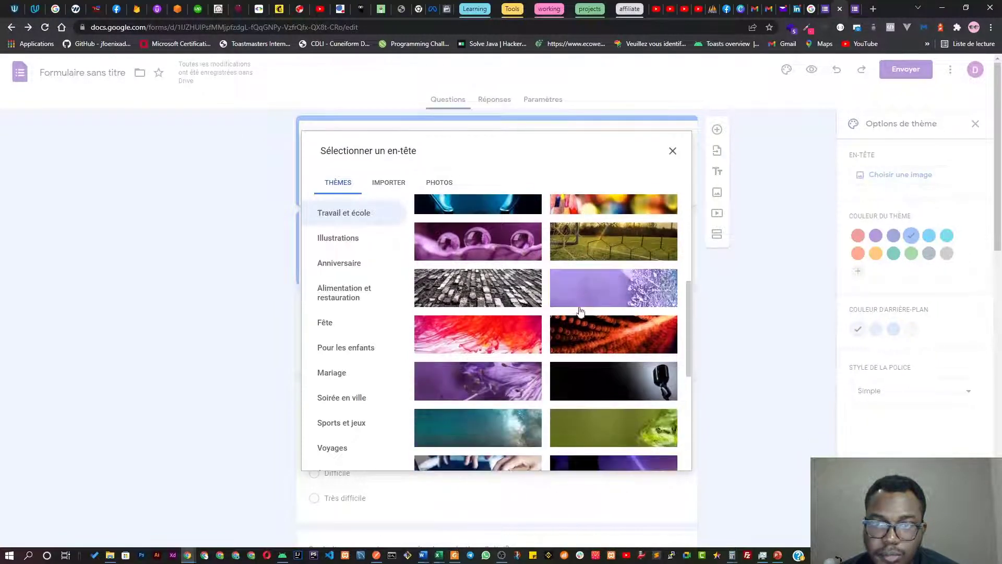
{"action": "scroll", "coordinate": [574, 285], "scroll_direction": "up", "scroll_amount": 6}
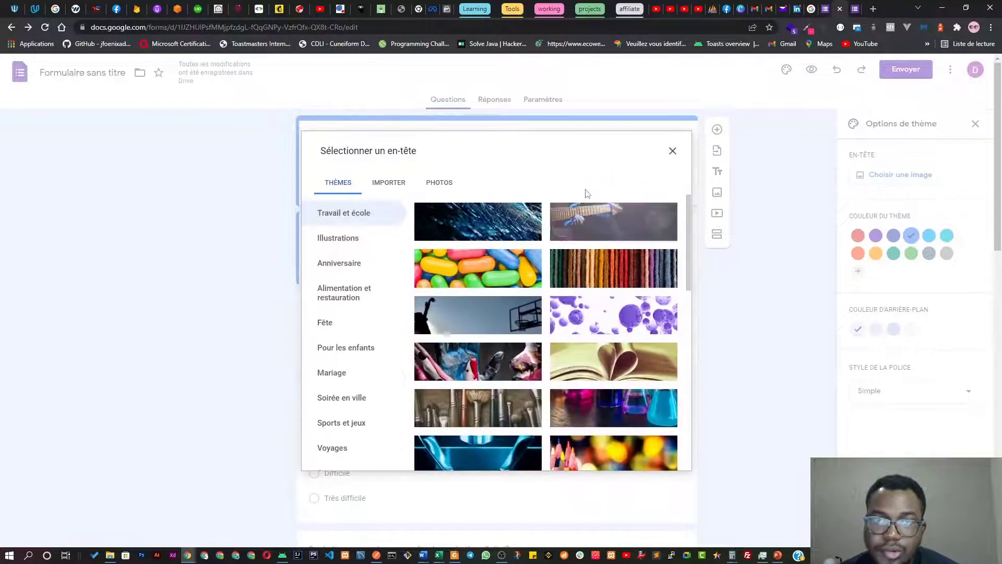
{"action": "left_click", "coordinate": [673, 151]}
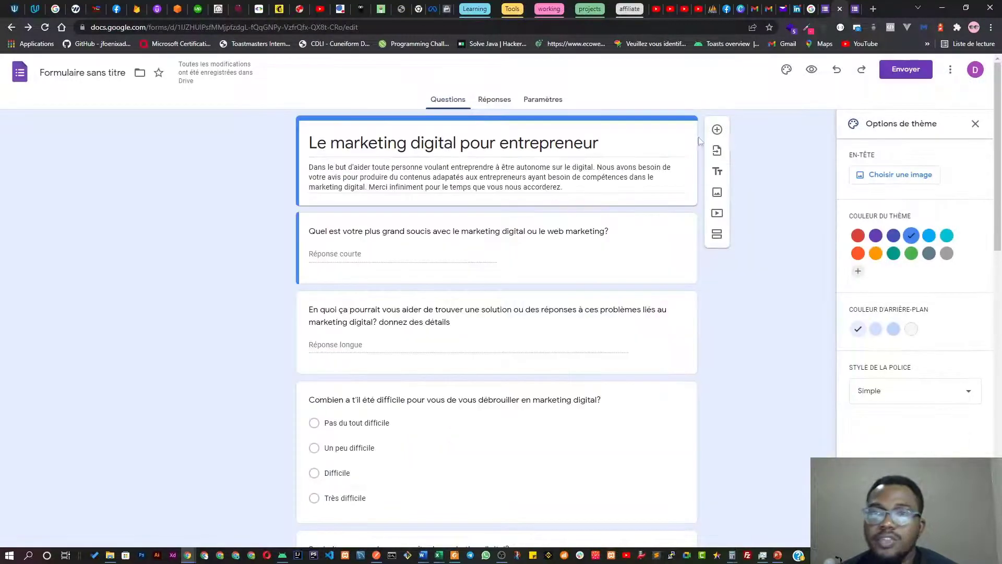
Switch to Canva, search the new design types for "bannier" and create a blank "Bannière LinkedIn" design
{"action": "left_click", "coordinate": [746, 11]}
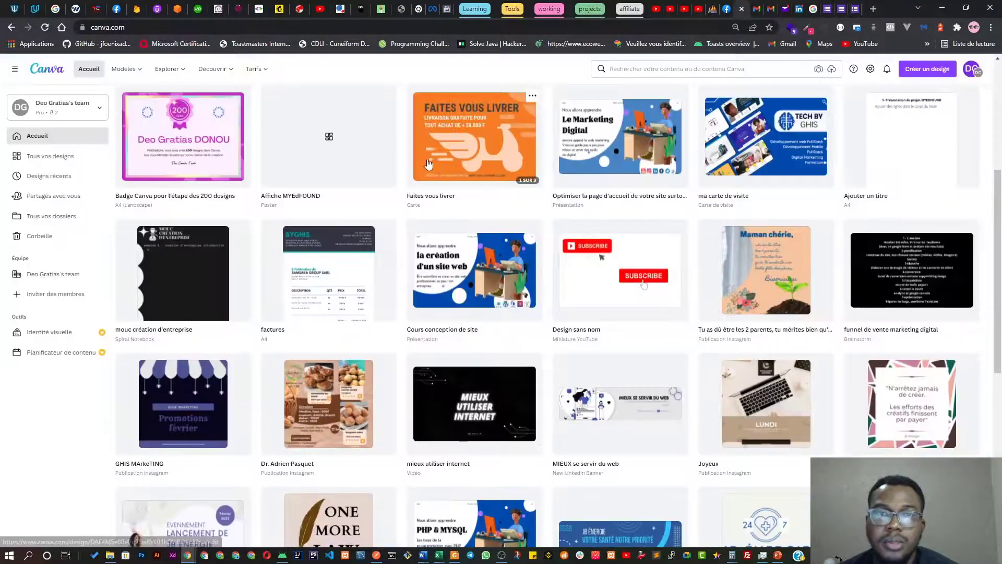
{"action": "scroll", "coordinate": [179, 132], "scroll_direction": "up", "scroll_amount": 5}
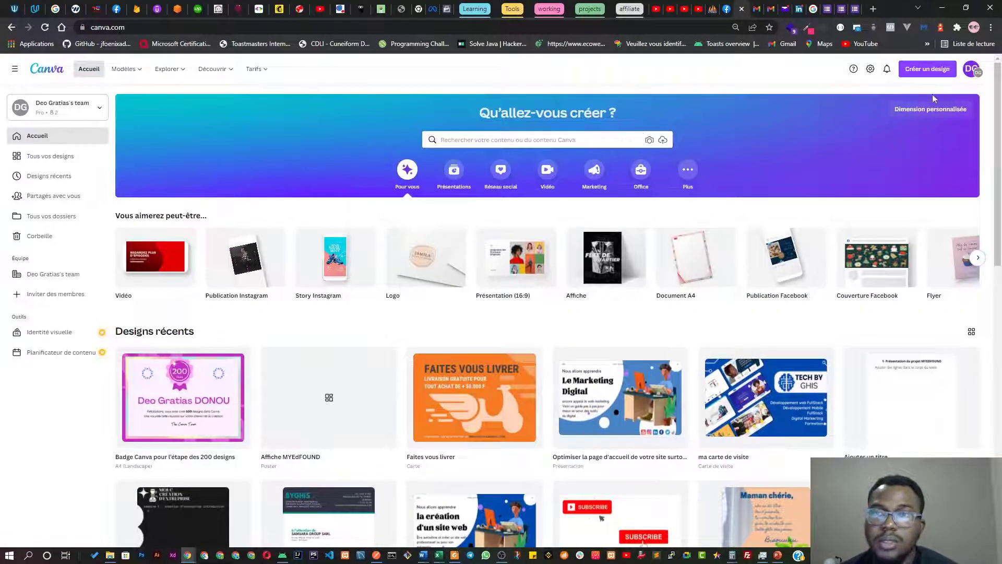
{"action": "left_click", "coordinate": [920, 71]}
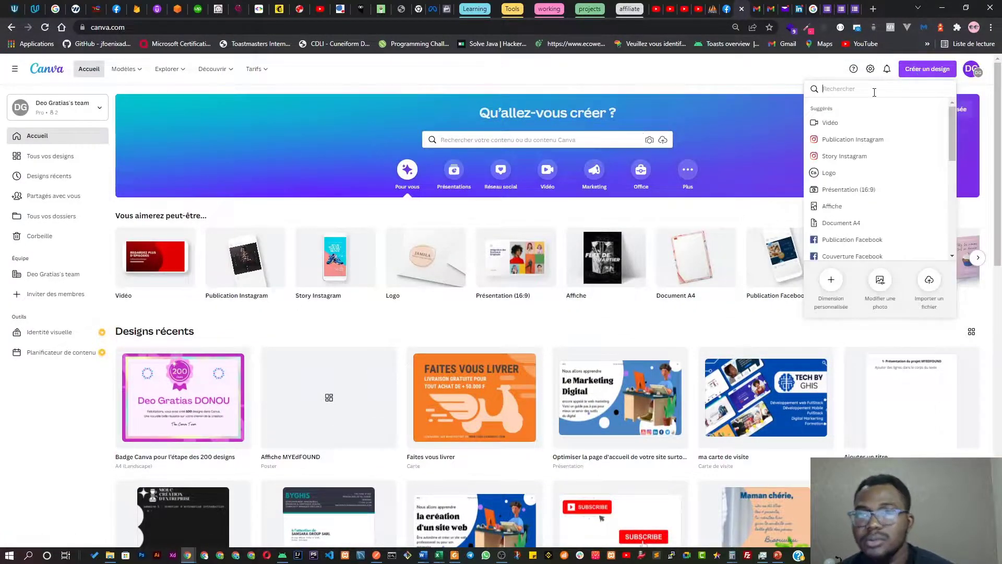
{"action": "type", "text": "bannier"}
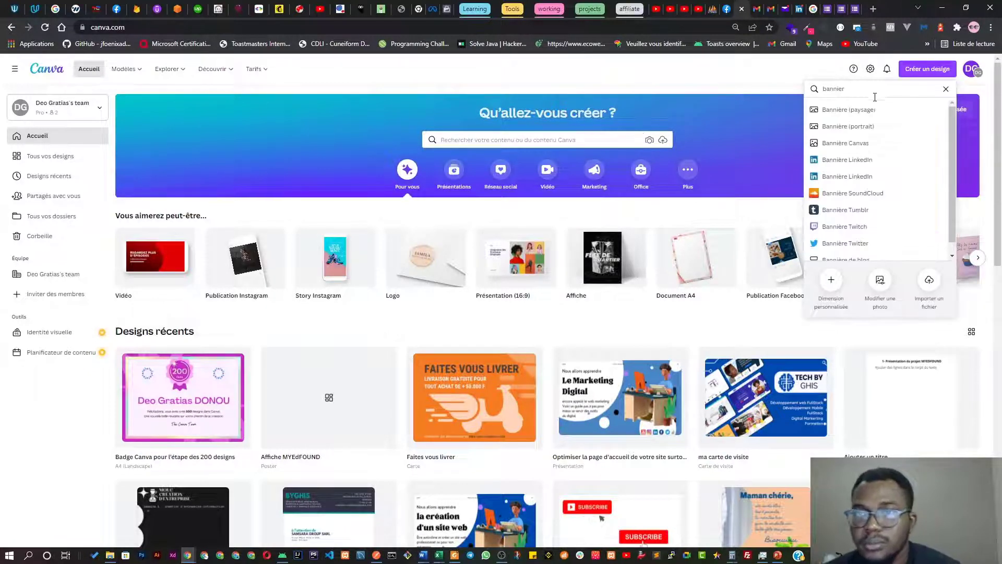
{"action": "left_click", "coordinate": [861, 164]}
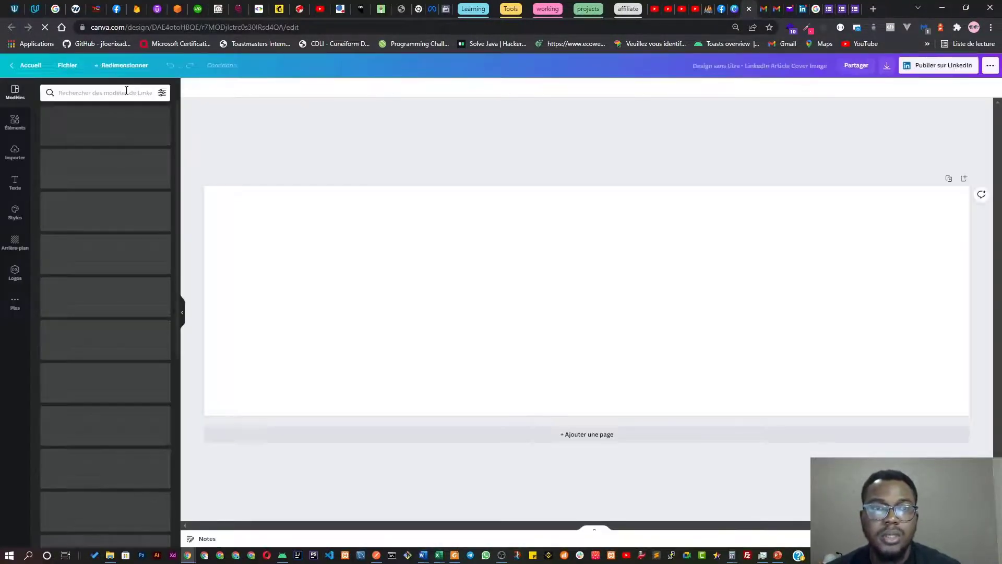
Search the banner templates for "marketing" and apply the light-blue one illustrated with a computer, camera and office supplies
{"action": "left_click", "coordinate": [127, 92]}
{"action": "type", "text": "mark"}
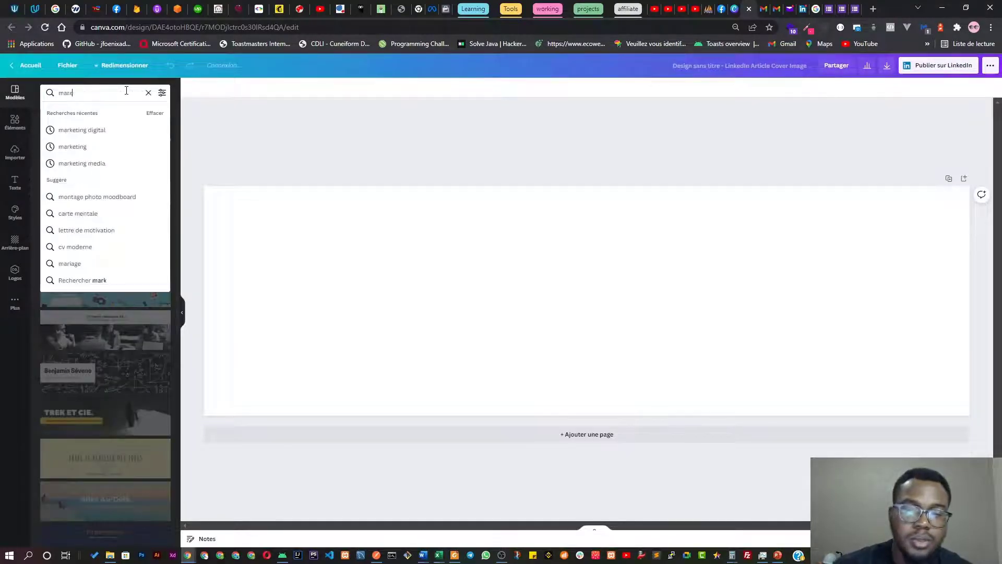
{"action": "type", "text": "eting"}
{"action": "key", "text": "Return"}
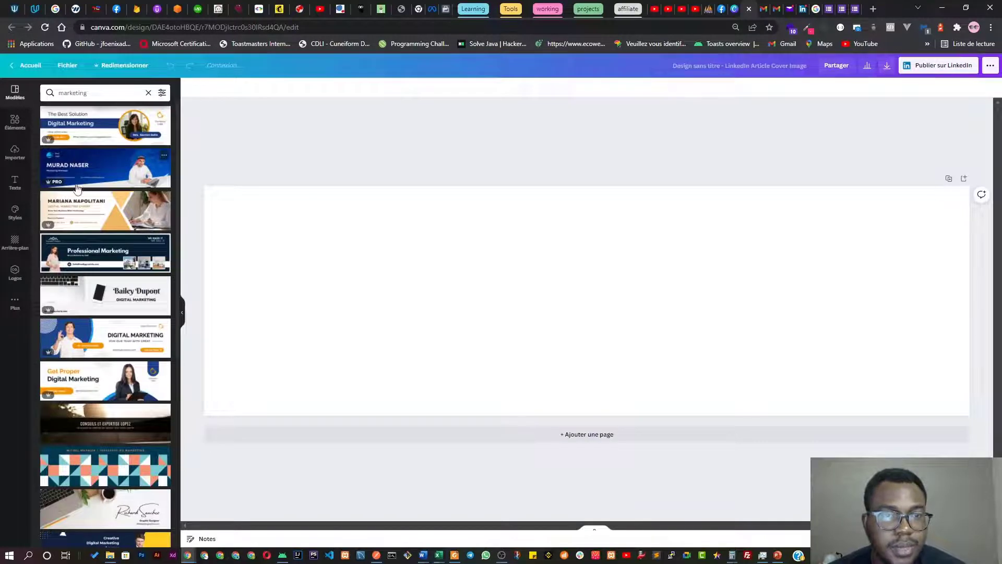
{"action": "scroll", "coordinate": [108, 332], "scroll_direction": "down", "scroll_amount": 7}
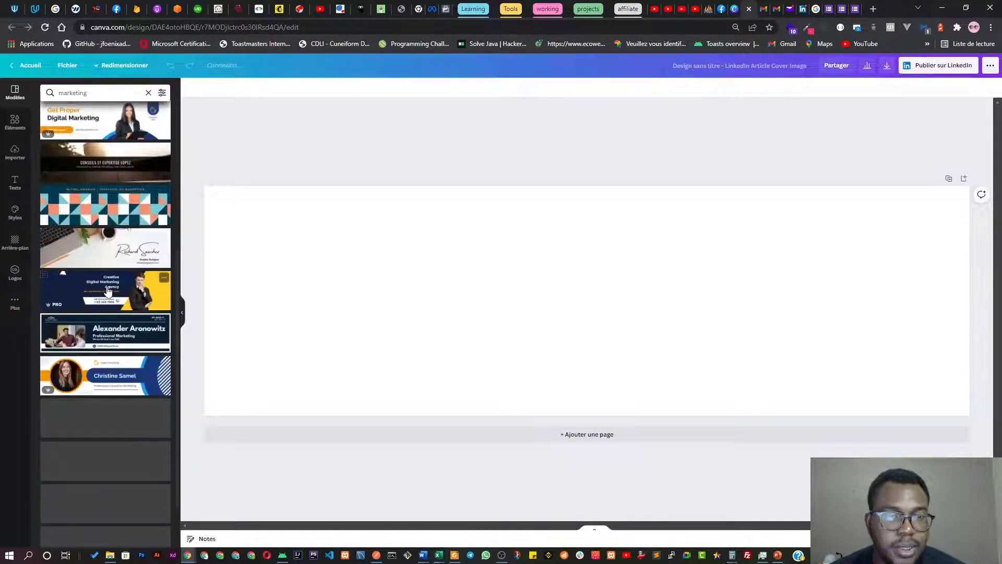
{"action": "left_click", "coordinate": [111, 332]}
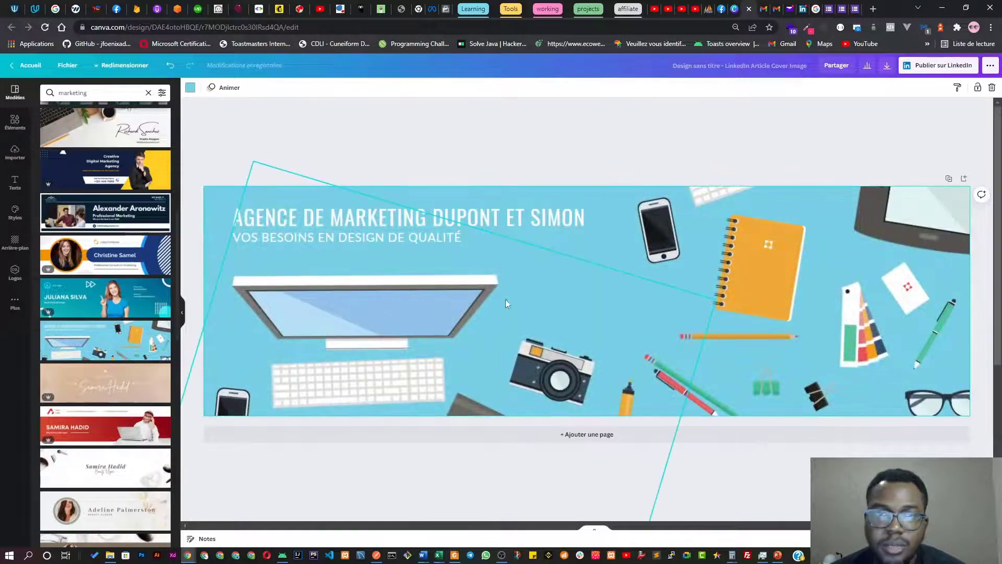
Replace the banner's title with "SONDAGE SUR LE MARETING DIGITAL"
{"action": "left_click", "coordinate": [404, 221]}
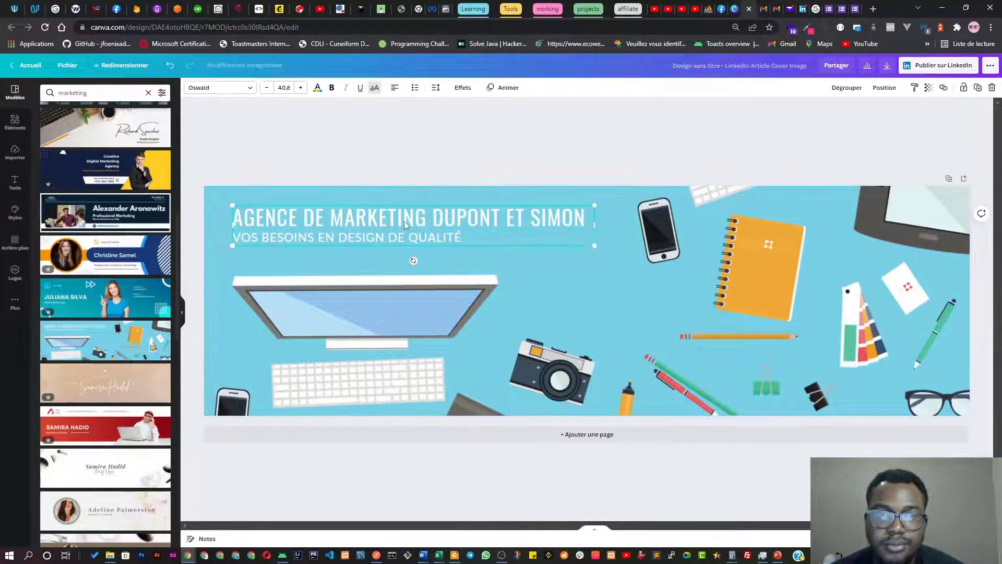
{"action": "left_click", "coordinate": [449, 222]}
{"action": "left_click", "coordinate": [438, 225]}
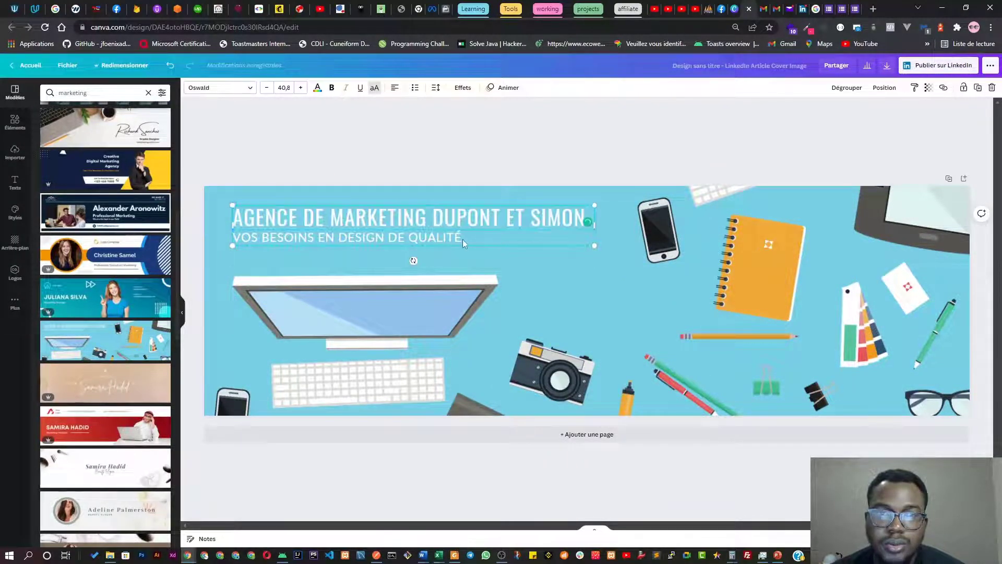
{"action": "triple_click", "coordinate": [437, 223]}
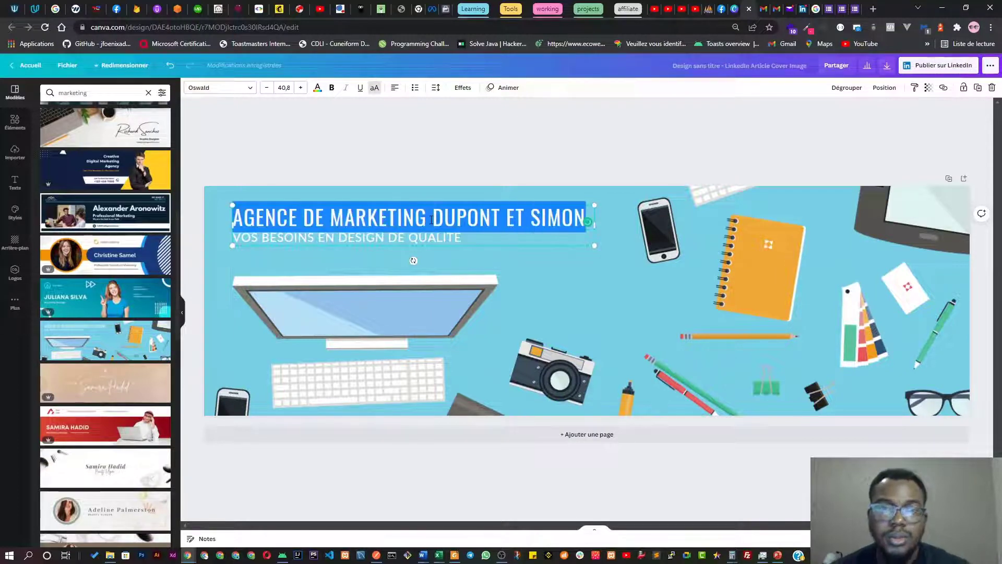
{"action": "type", "text": "SOND"}
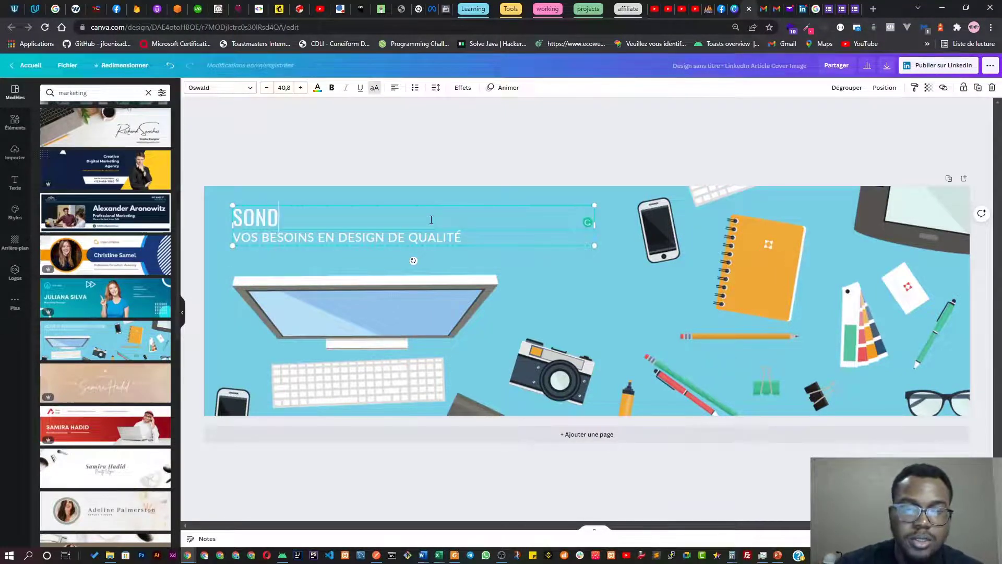
{"action": "type", "text": "AGE SUR "}
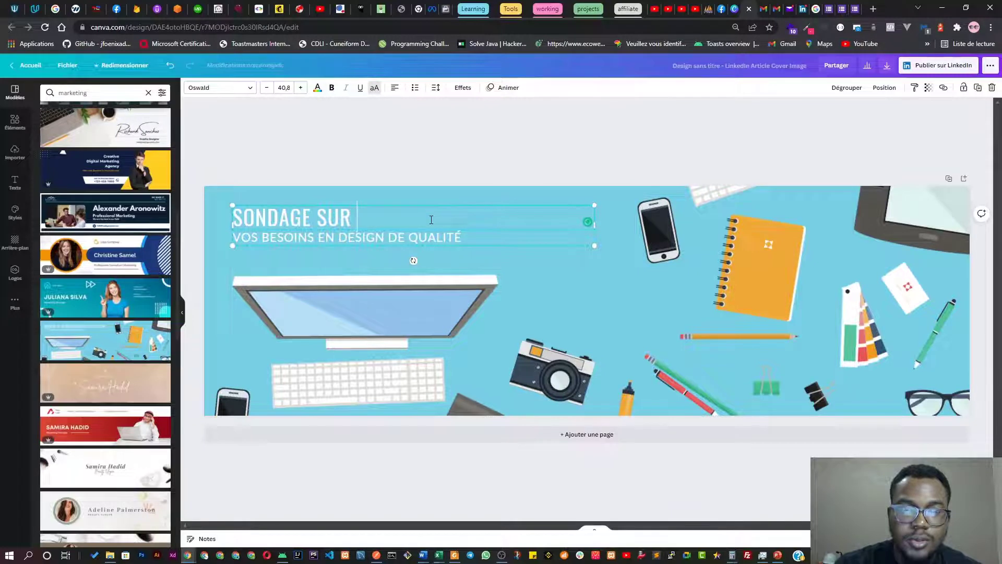
{"action": "type", "text": "LE MARETI"}
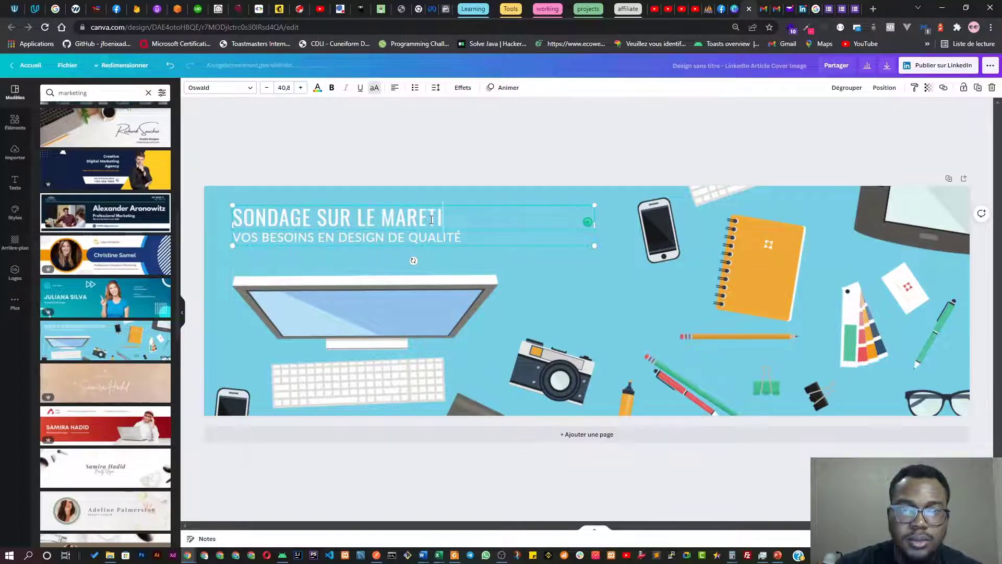
{"action": "type", "text": "NG DIGITAL"}
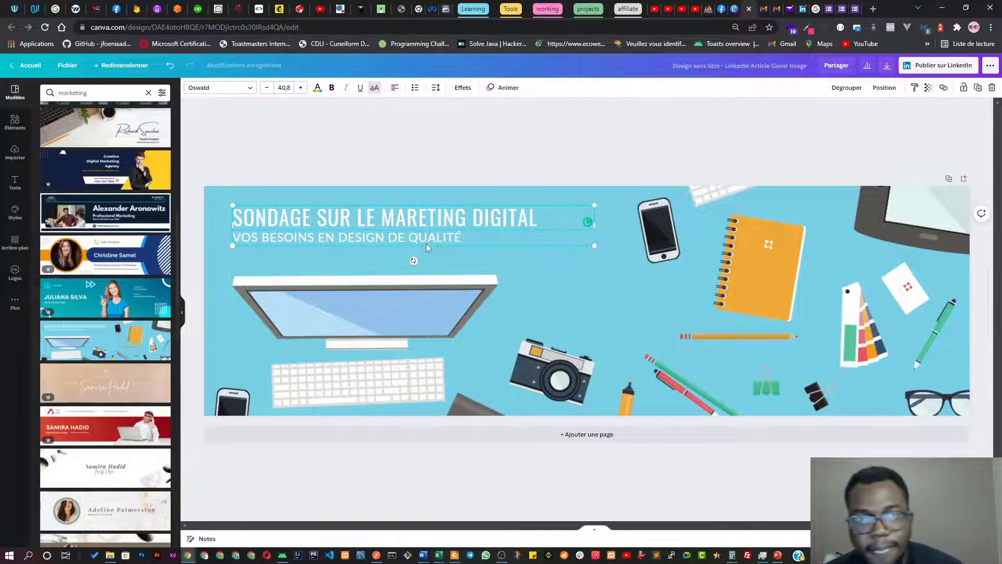
Replace the word "DESIGN" with "CONTENUS" in the banner's subtitle so it reads "VOS BESOINS EN CONTENUS DE QUALITÉ"
{"action": "triple_click", "coordinate": [399, 240]}
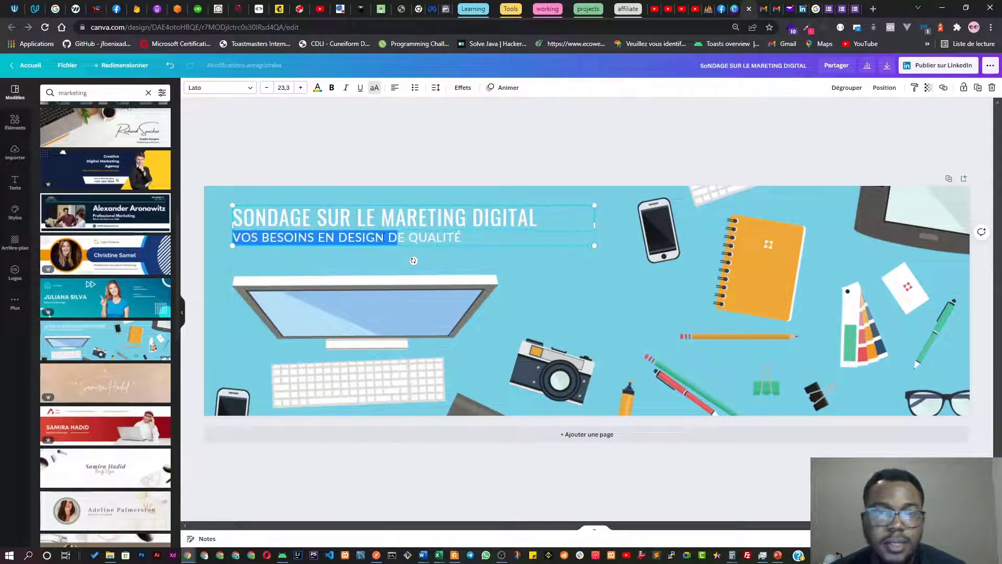
{"action": "double_click", "coordinate": [379, 236]}
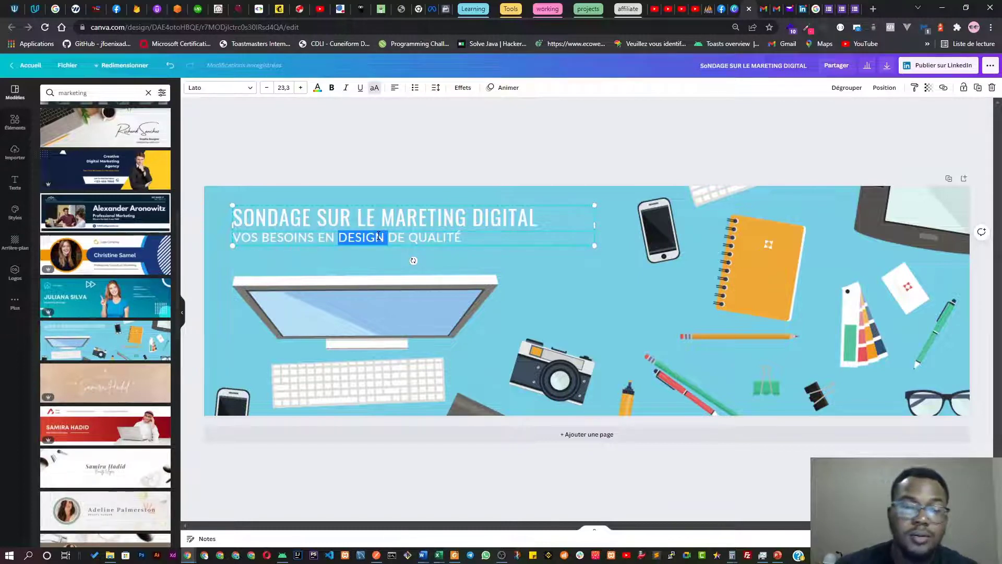
{"action": "type", "text": "CONTENU"}
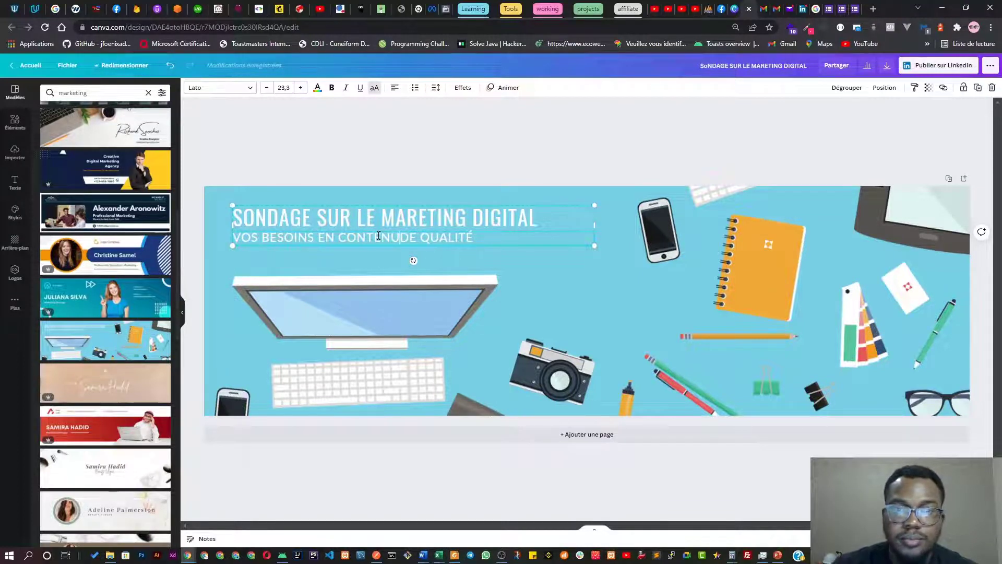
{"action": "type", "text": "S"}
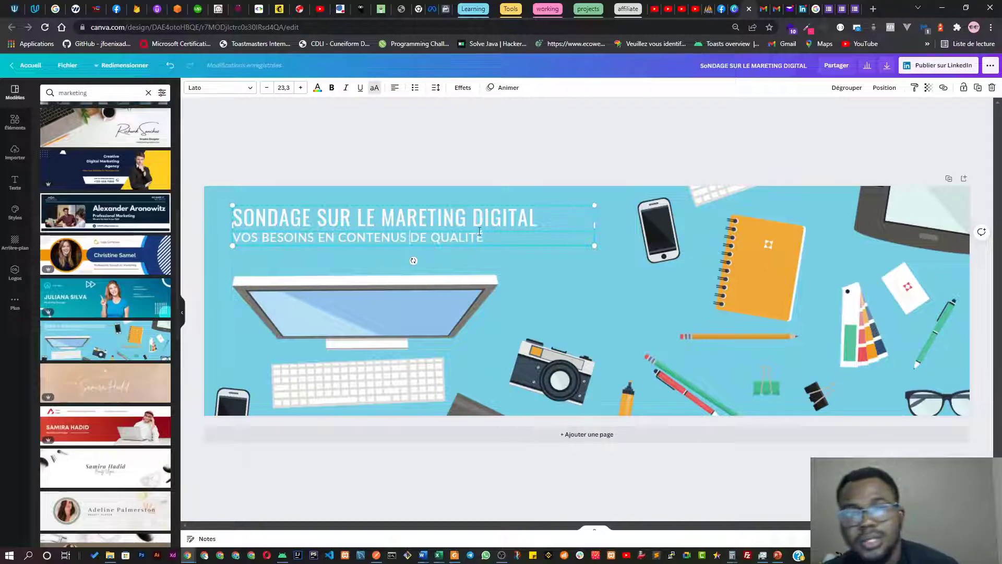
{"action": "left_click", "coordinate": [524, 280]}
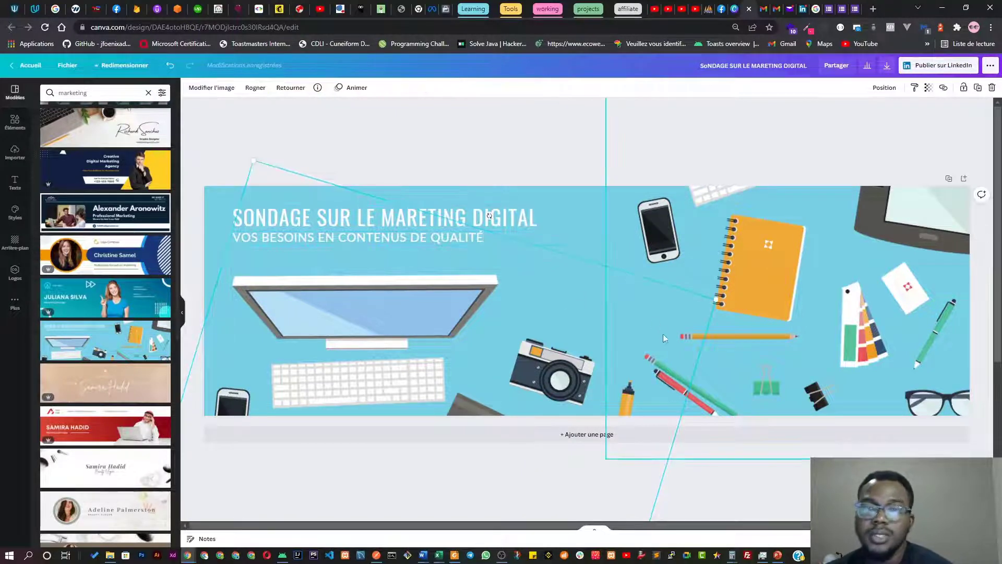
Change the banner's background colour to the dark blue from the default colours
{"action": "left_click", "coordinate": [583, 192]}
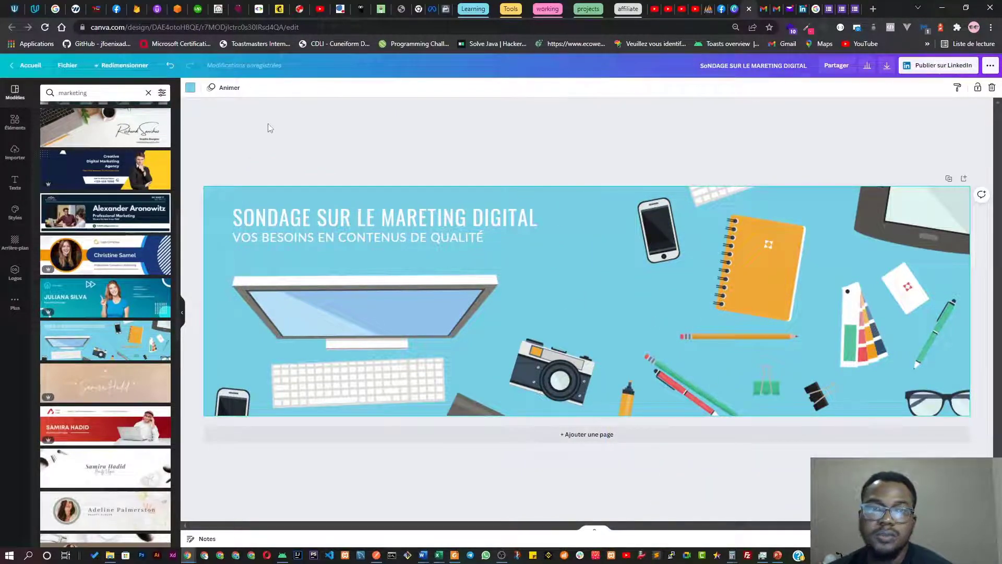
{"action": "left_click", "coordinate": [193, 89]}
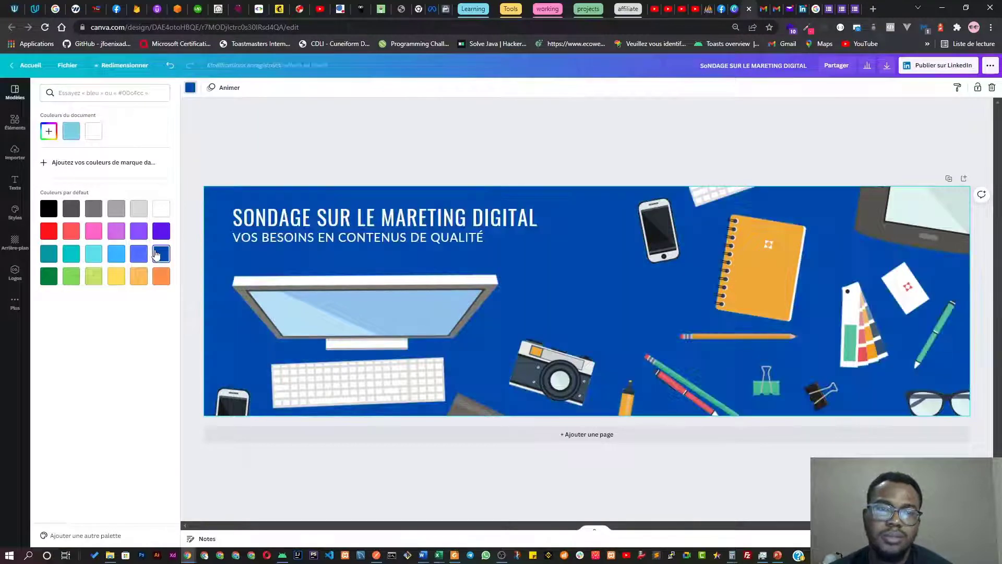
{"action": "left_click", "coordinate": [159, 254]}
{"action": "left_click", "coordinate": [649, 142]}
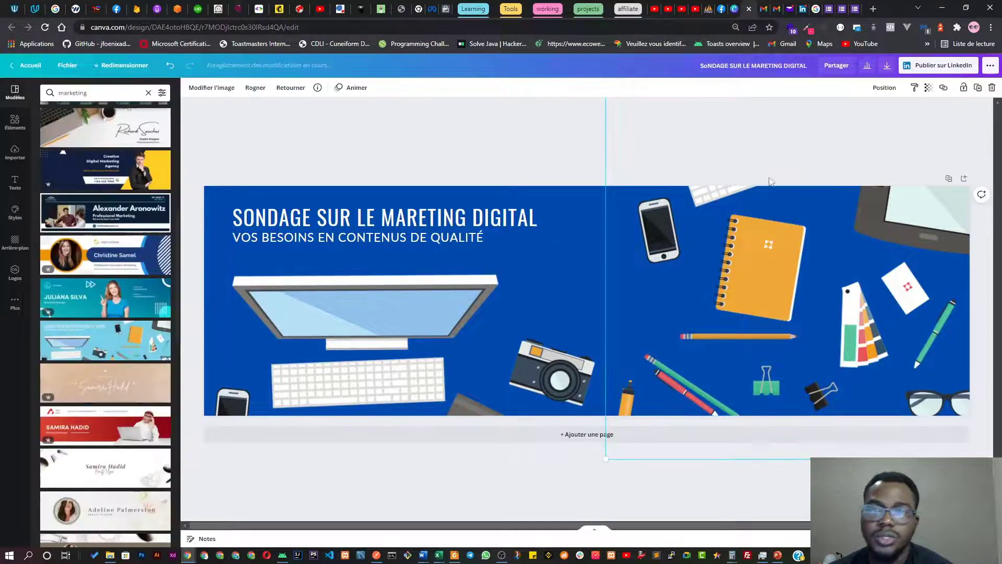
Download the finished banner as a PNG file
{"action": "left_click", "coordinate": [571, 138]}
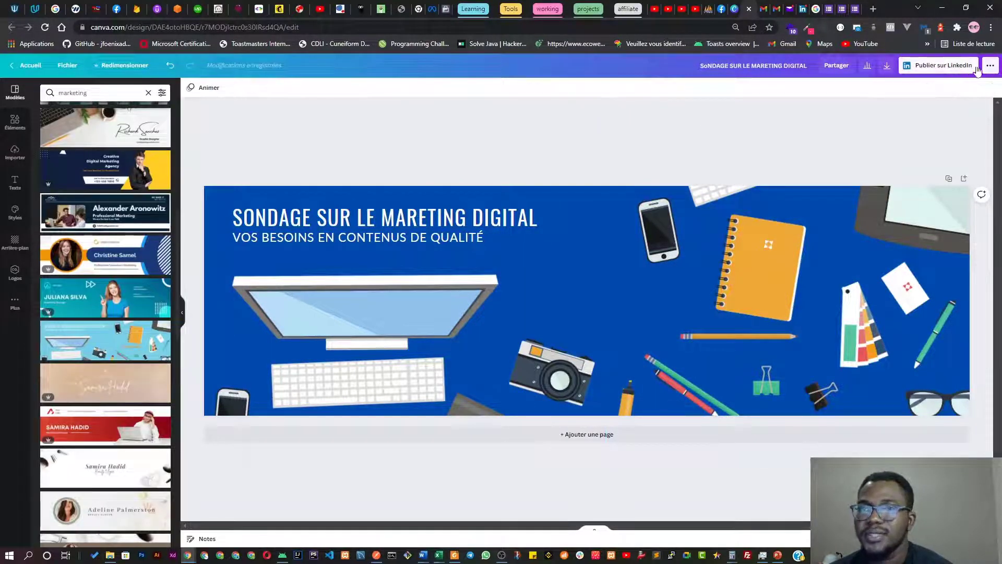
{"action": "left_click", "coordinate": [886, 65]}
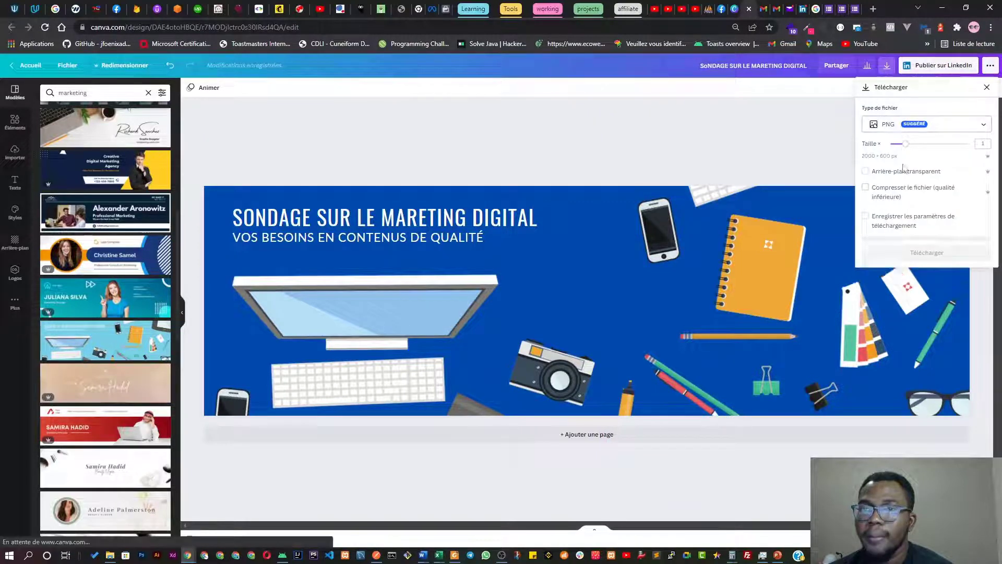
{"action": "left_click", "coordinate": [920, 290]}
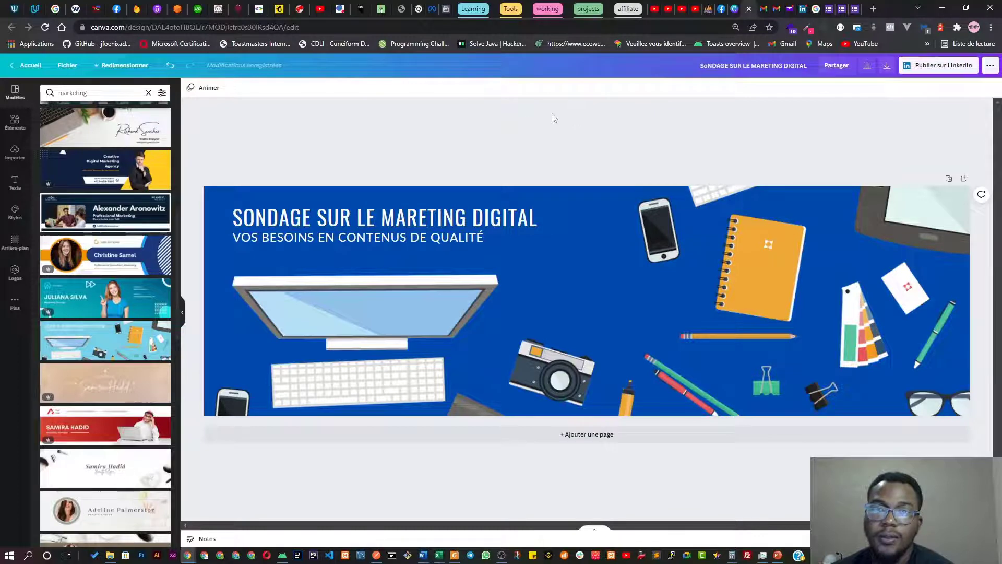
Switch to Google Forms, import the "SoNDAGE SUR LE MARETING DIGITAL" image from Téléchargements as the form's header, and adjust its crop
{"action": "left_click", "coordinate": [842, 11]}
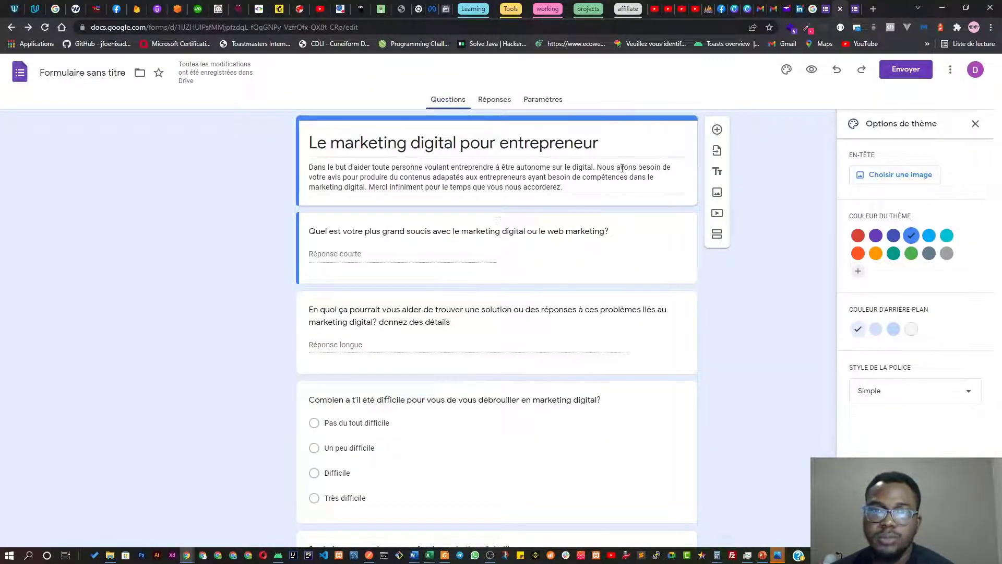
{"action": "left_click", "coordinate": [867, 176]}
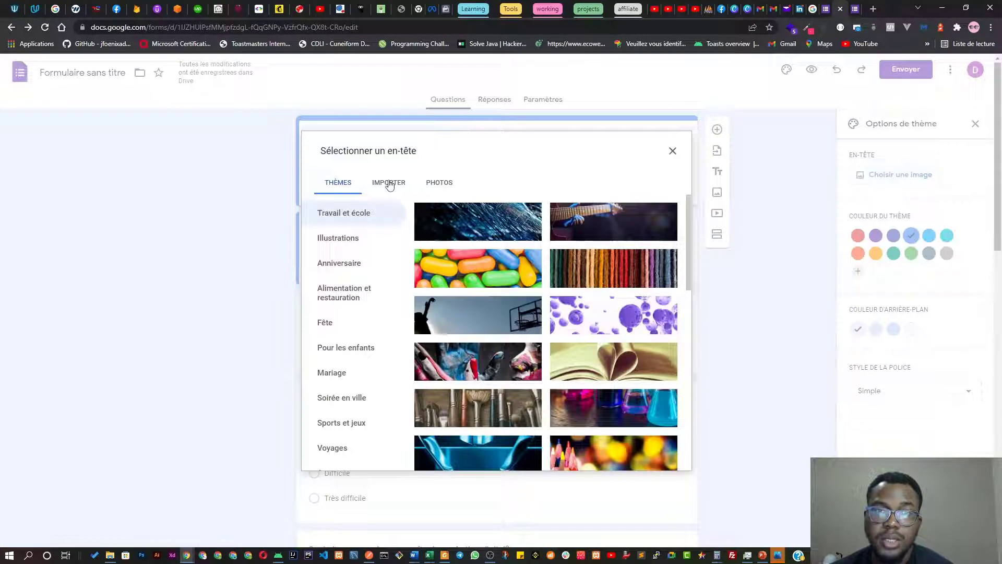
{"action": "left_click", "coordinate": [388, 184]}
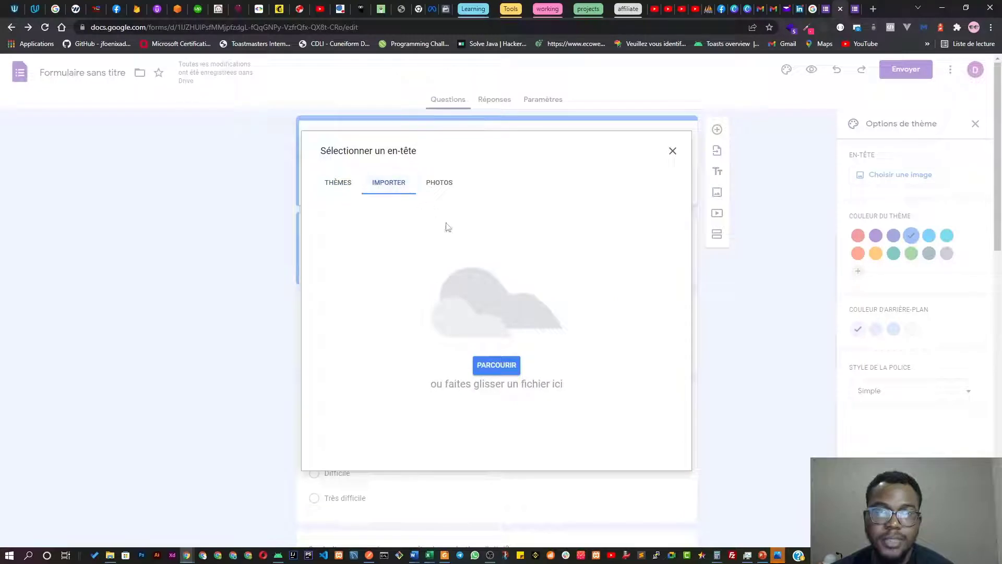
{"action": "left_click", "coordinate": [497, 370]}
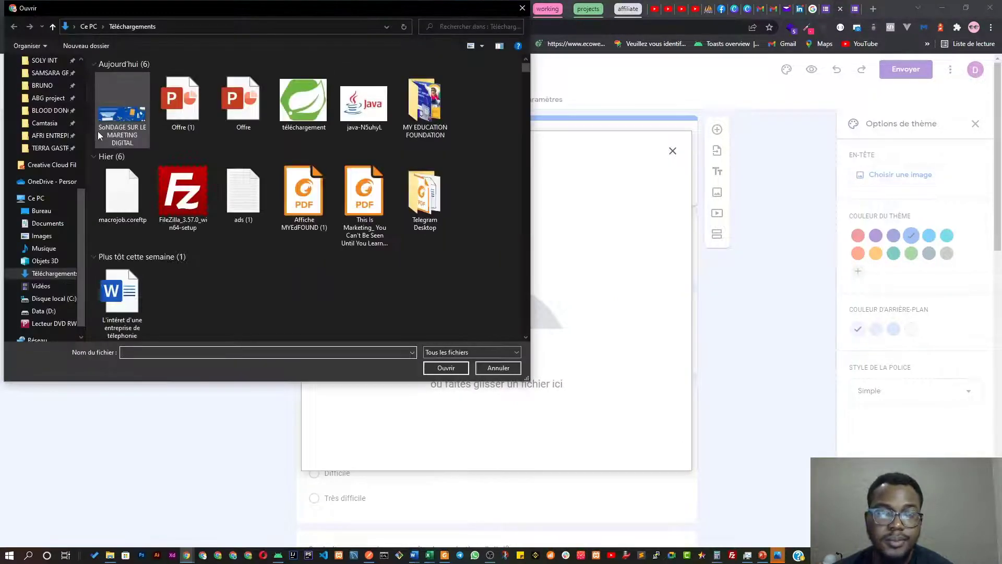
{"action": "left_click", "coordinate": [144, 125]}
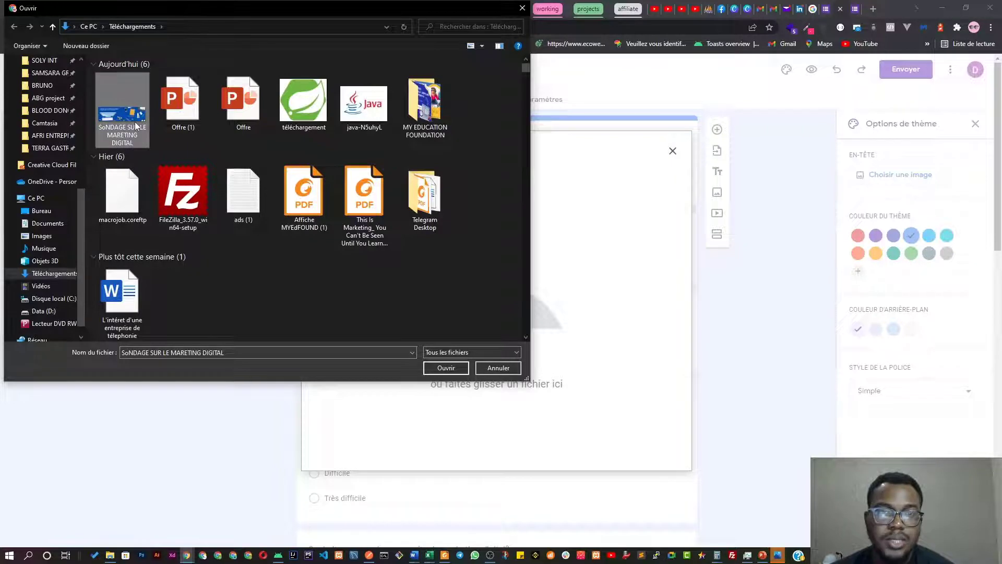
{"action": "double_click", "coordinate": [135, 126]}
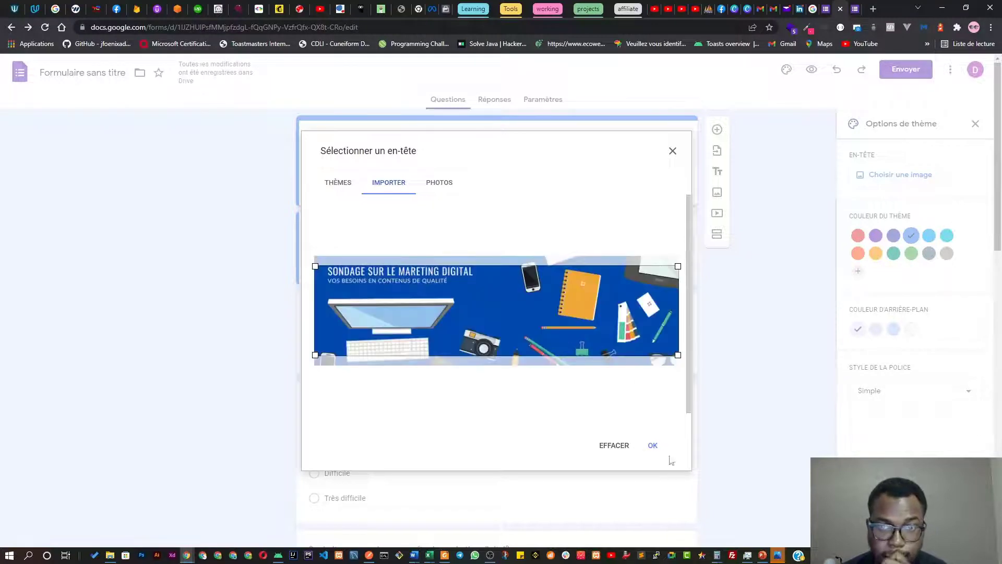
{"action": "left_click_drag", "start_coordinate": [519, 324], "coordinate": [521, 311]}
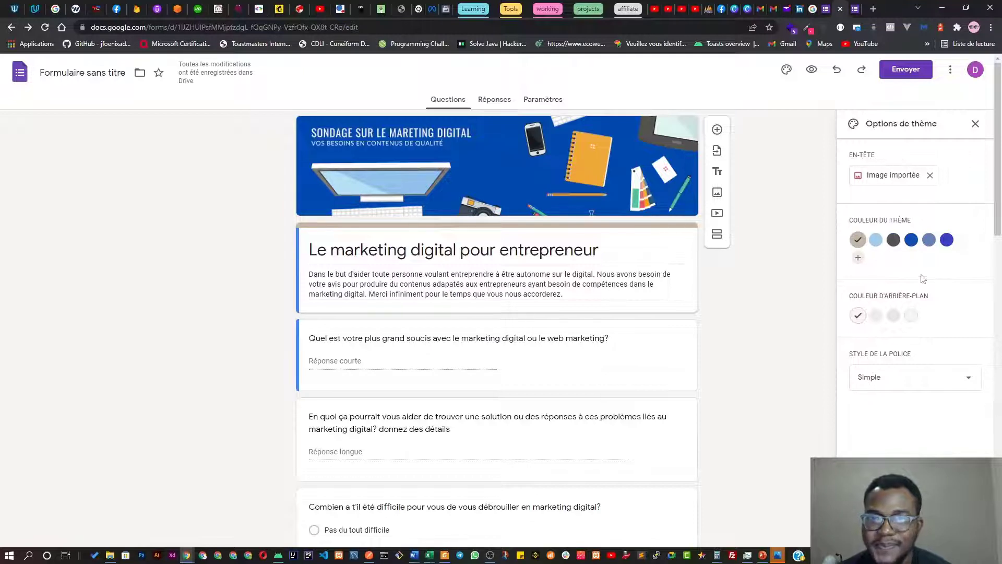
Set the form's theme colour to the banner's dark blue and close the theme options
{"action": "left_click", "coordinate": [911, 240]}
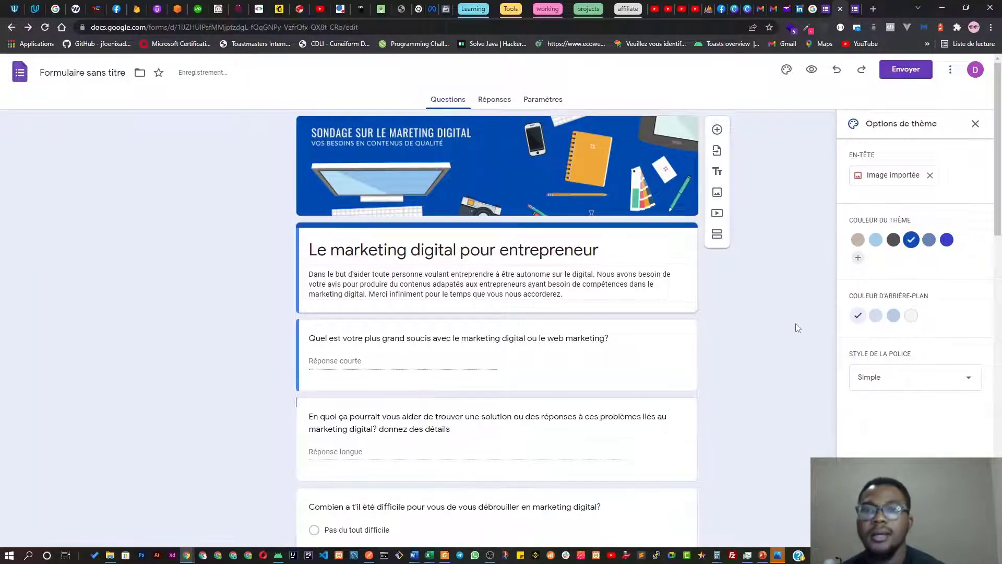
{"action": "left_click", "coordinate": [975, 123]}
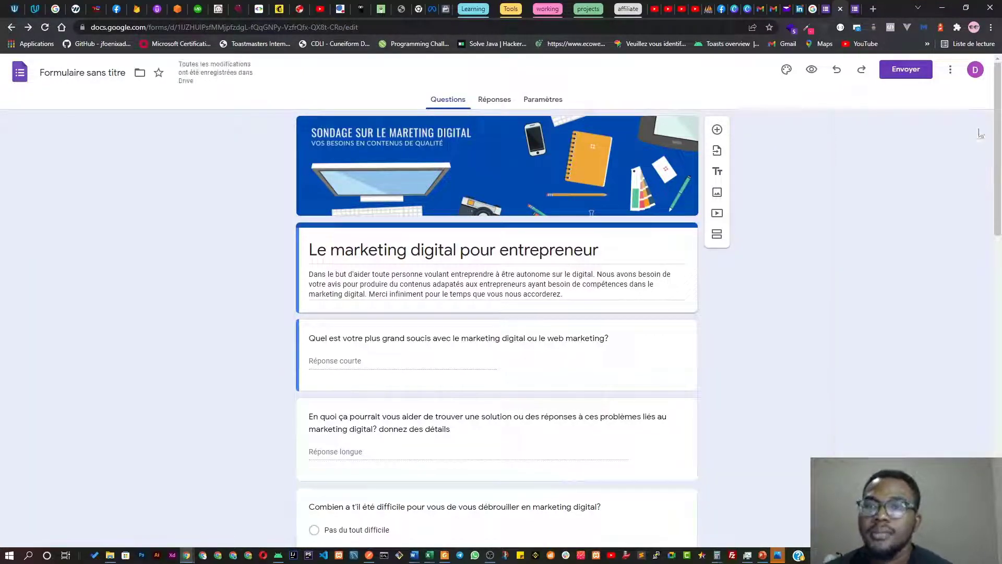
Look over the form's title, description and questions beneath the header banner
{"action": "left_click", "coordinate": [364, 249]}
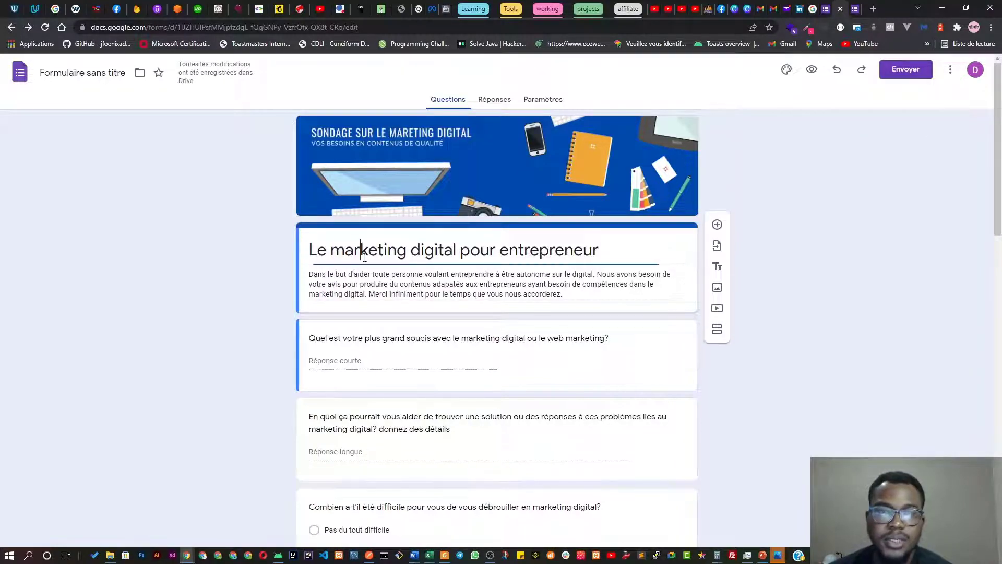
{"action": "left_click", "coordinate": [396, 285]}
{"action": "scroll", "coordinate": [657, 331], "scroll_direction": "down", "scroll_amount": 3}
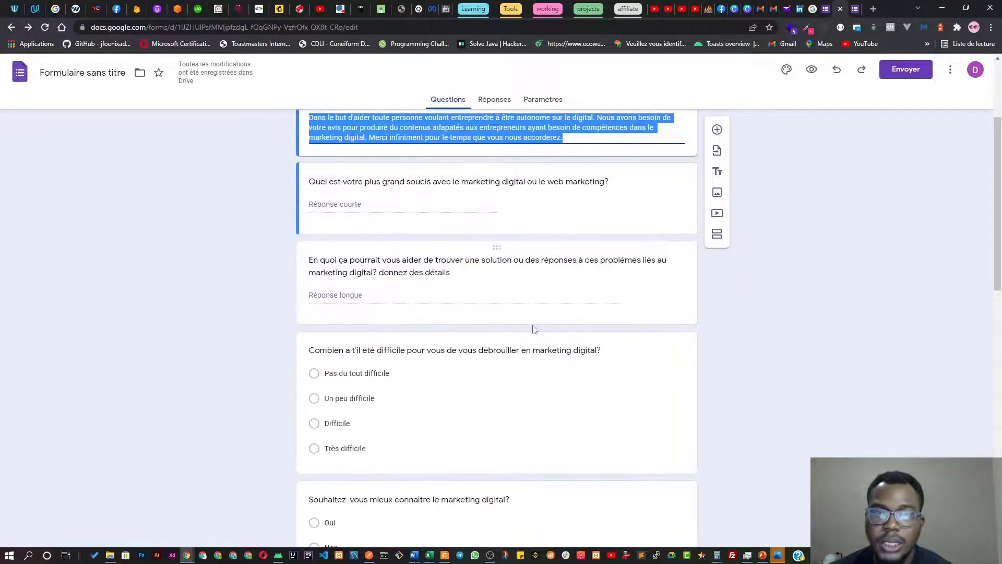
{"action": "scroll", "coordinate": [538, 337], "scroll_direction": "down", "scroll_amount": 2}
{"action": "scroll", "coordinate": [553, 366], "scroll_direction": "up", "scroll_amount": 5}
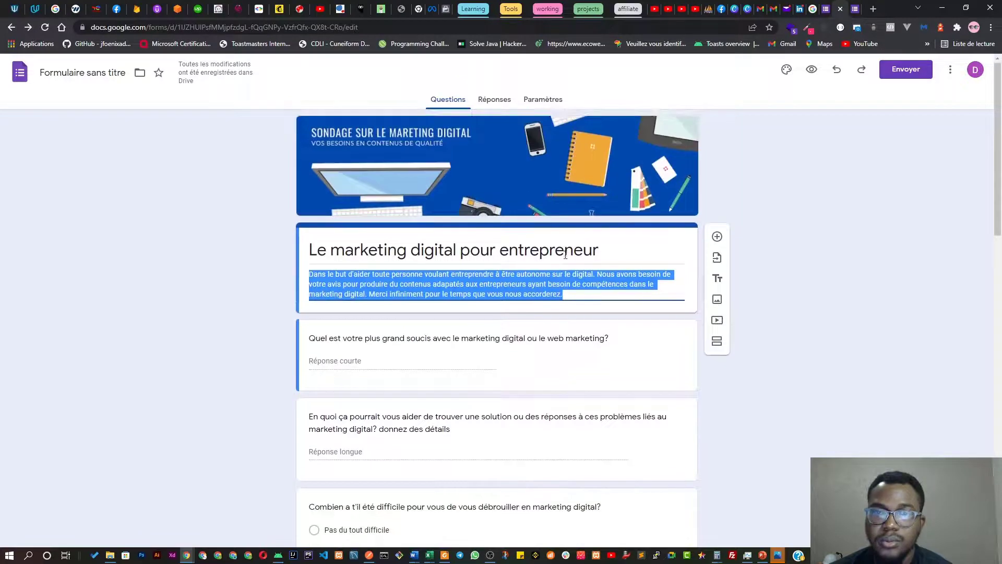
{"action": "left_click", "coordinate": [808, 170]}
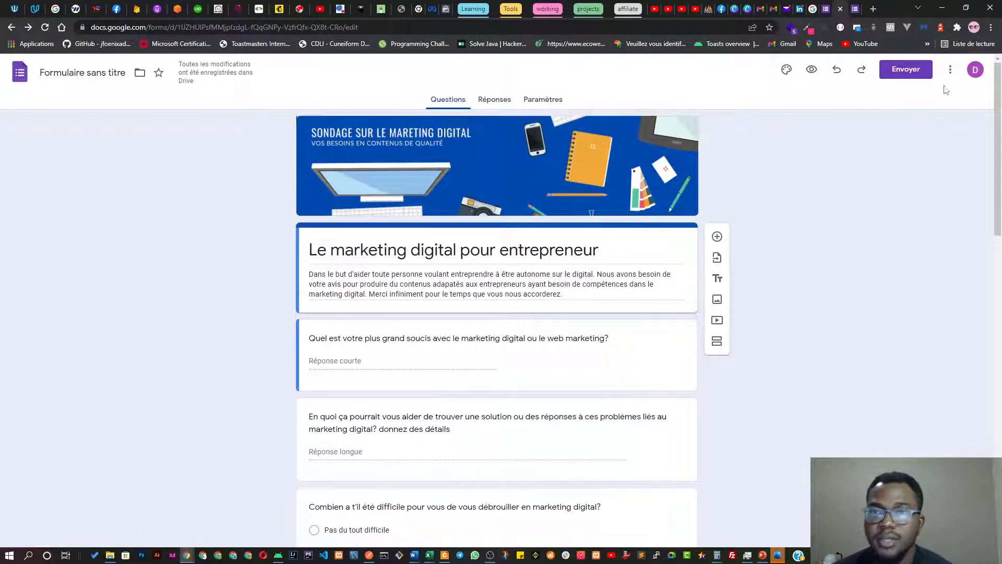
Open the form's sending options, switch to sharing by link, shorten the URL and copy it
{"action": "left_click", "coordinate": [901, 80]}
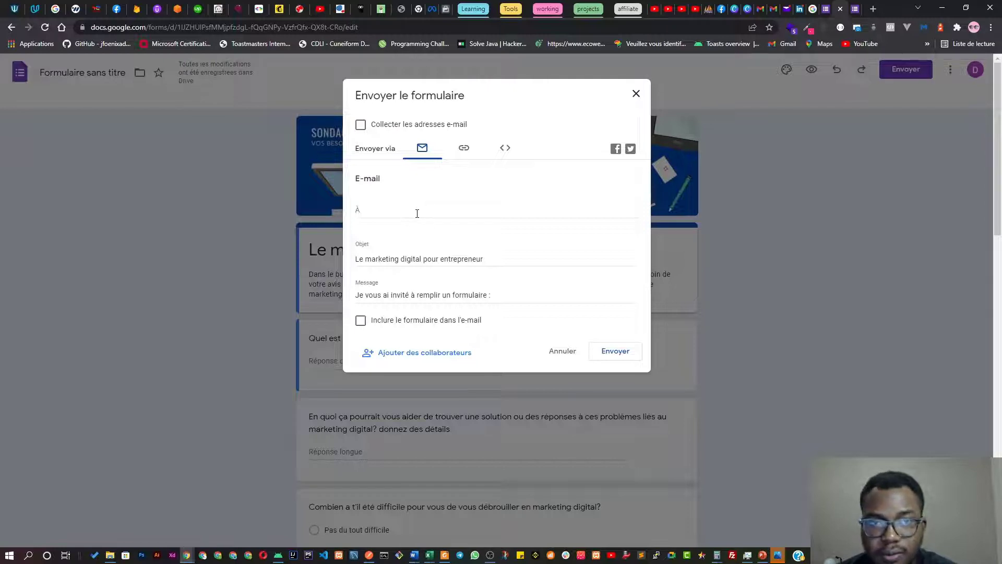
{"action": "left_click", "coordinate": [464, 149]}
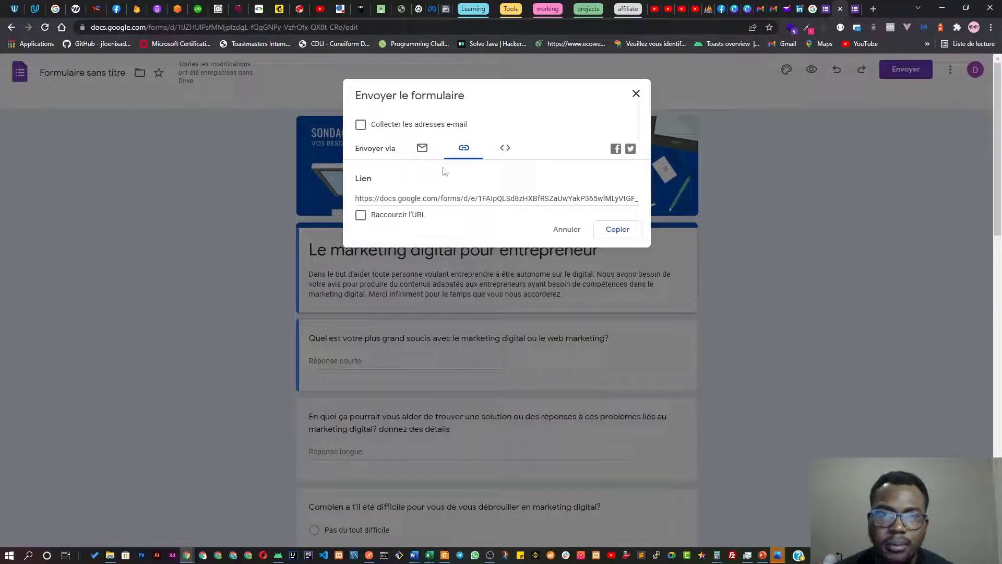
{"action": "left_click", "coordinate": [461, 151]}
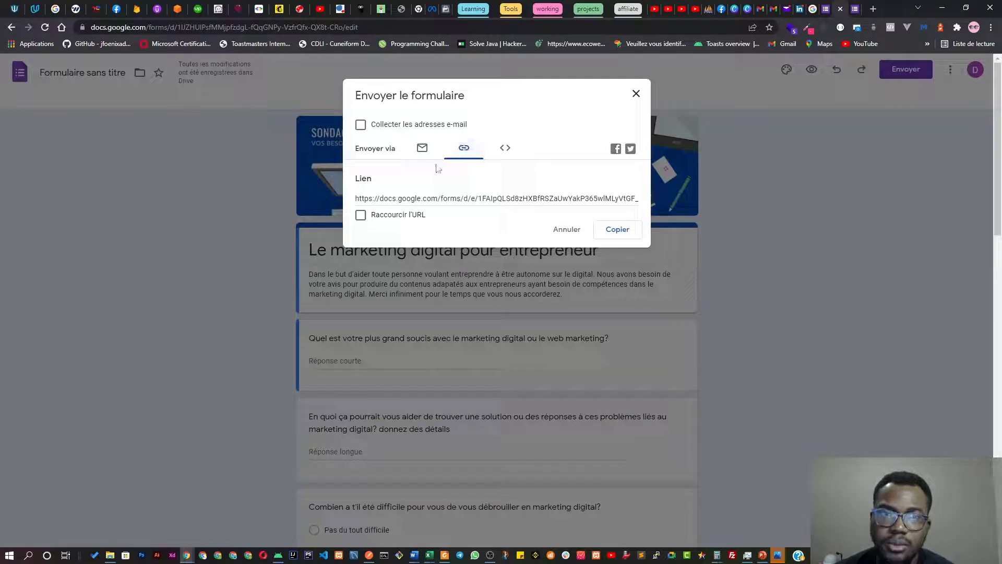
{"action": "left_click", "coordinate": [360, 216]}
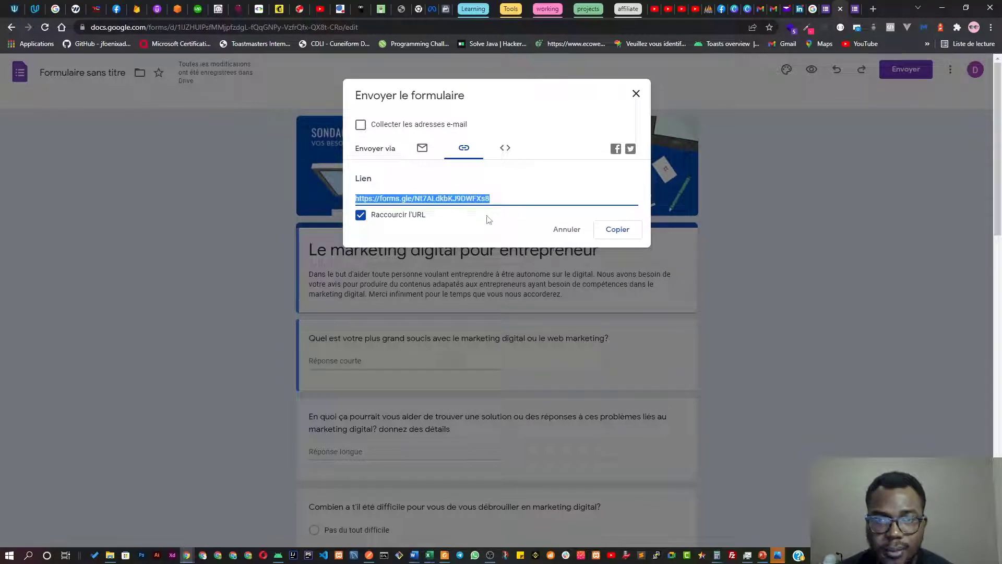
{"action": "left_click", "coordinate": [619, 230]}
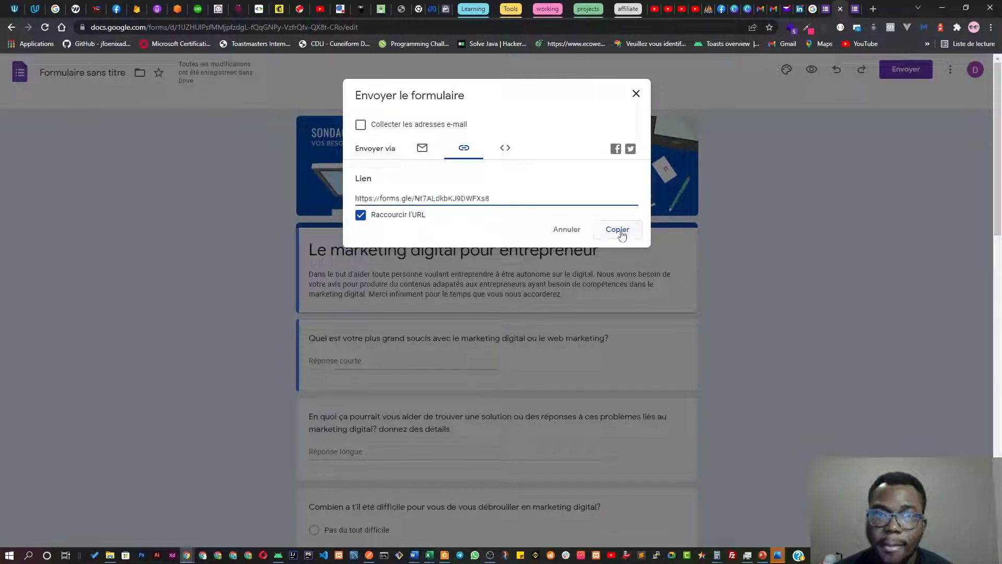
{"action": "left_click", "coordinate": [622, 230]}
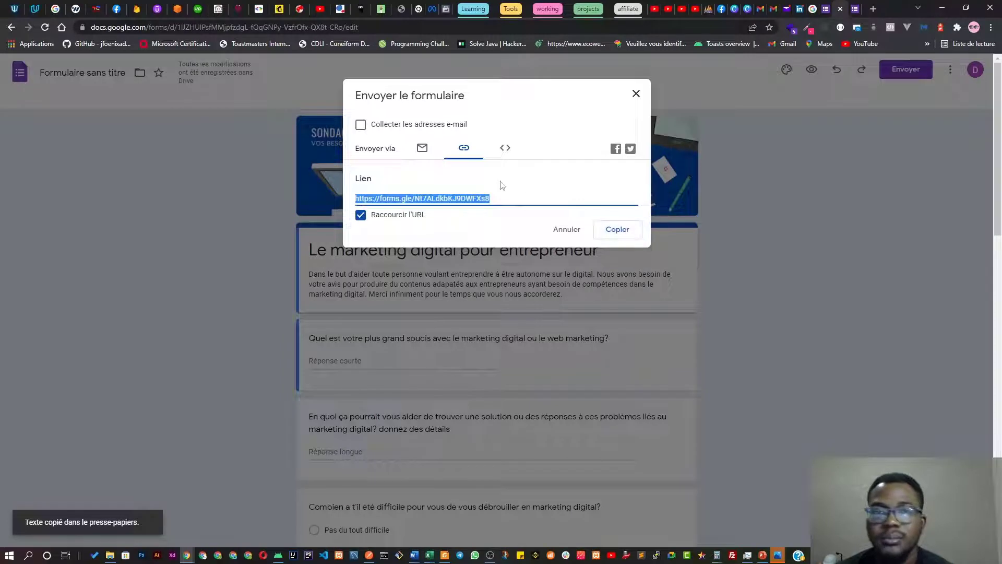
Enable the collection of respondents' e-mail addresses and close the sending options
{"action": "left_click", "coordinate": [360, 127]}
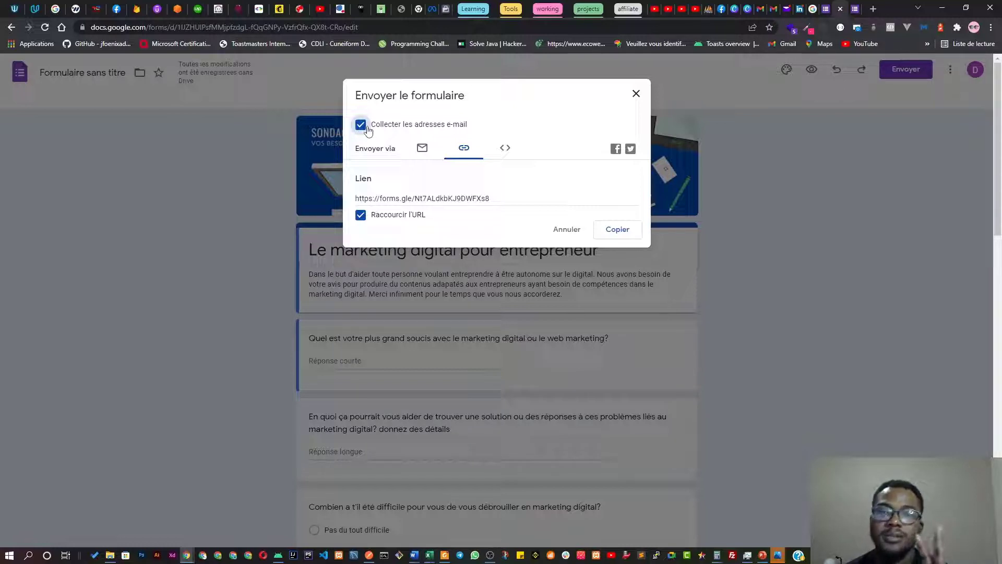
{"action": "left_click", "coordinate": [569, 229]}
{"action": "scroll", "coordinate": [412, 329], "scroll_direction": "down", "scroll_amount": 2}
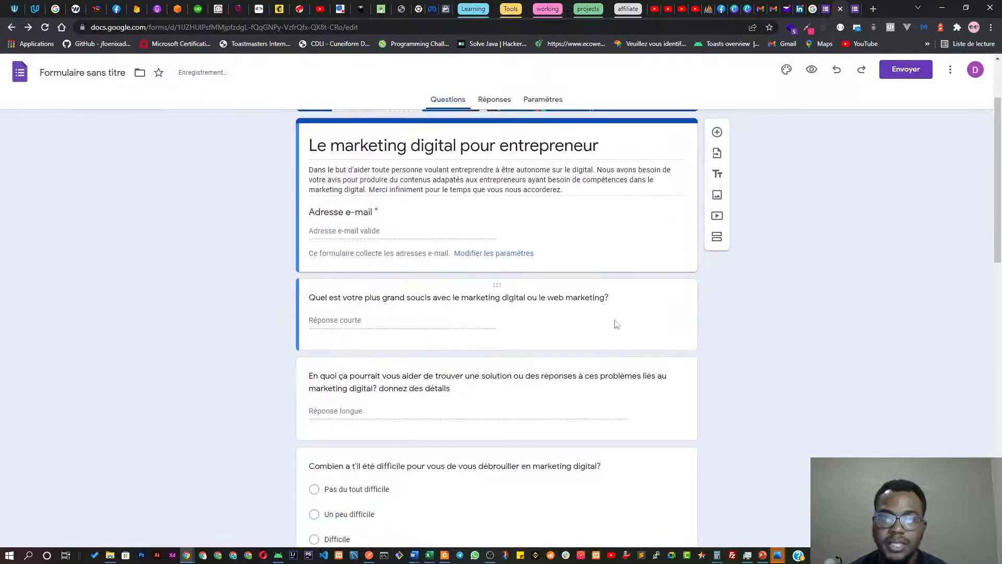
Add a short-answer question titled "votre adresse email" after the first question and check its additional options
{"action": "left_click", "coordinate": [671, 301]}
{"action": "left_click", "coordinate": [717, 294]}
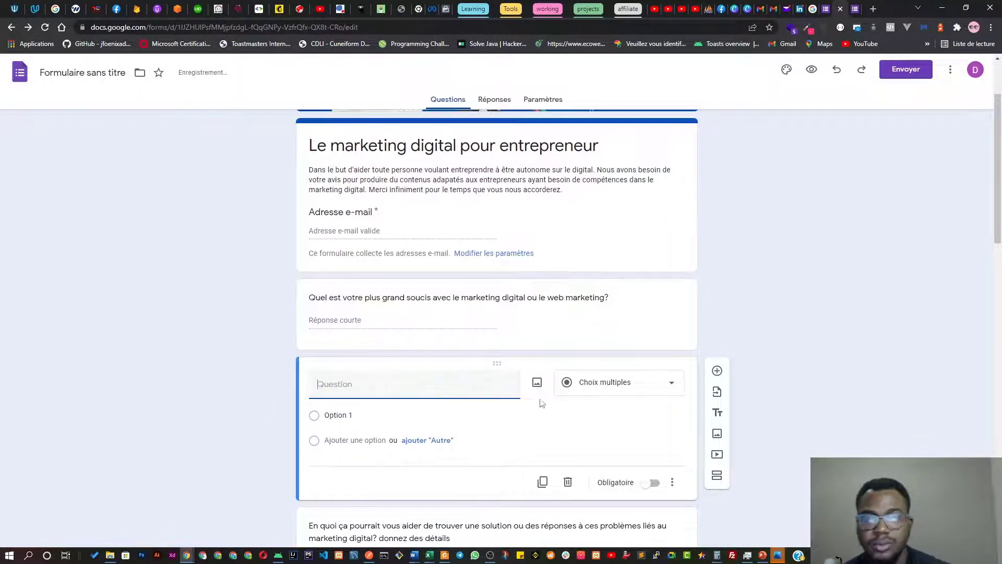
{"action": "left_click", "coordinate": [581, 387]}
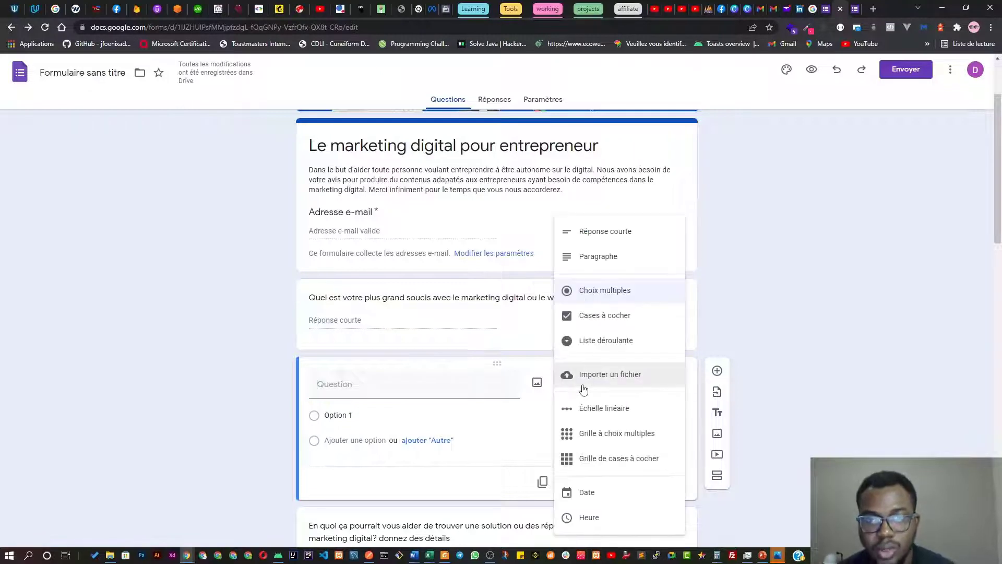
{"action": "left_click", "coordinate": [634, 233]}
{"action": "left_click", "coordinate": [424, 391]}
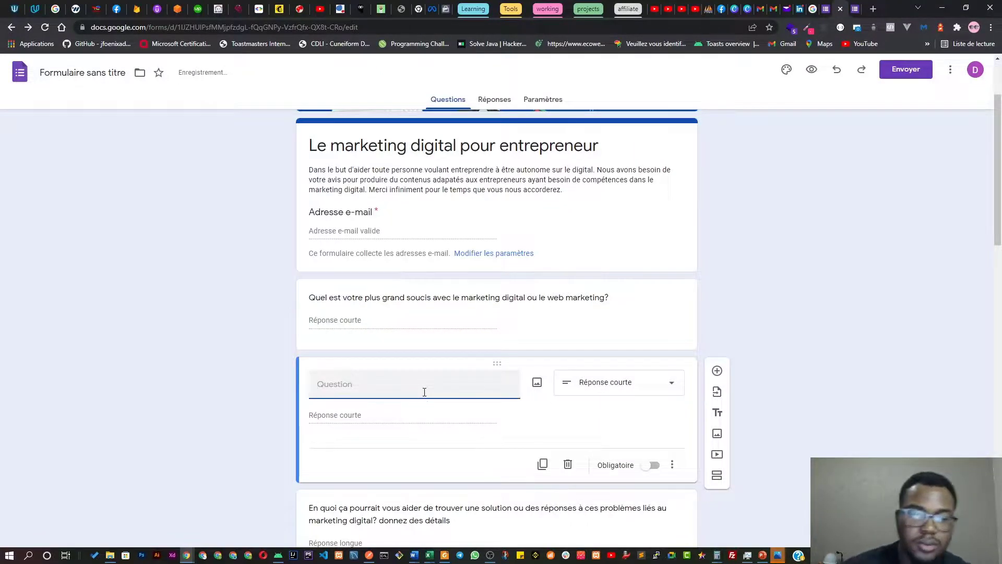
{"action": "type", "text": "votre adresse email"}
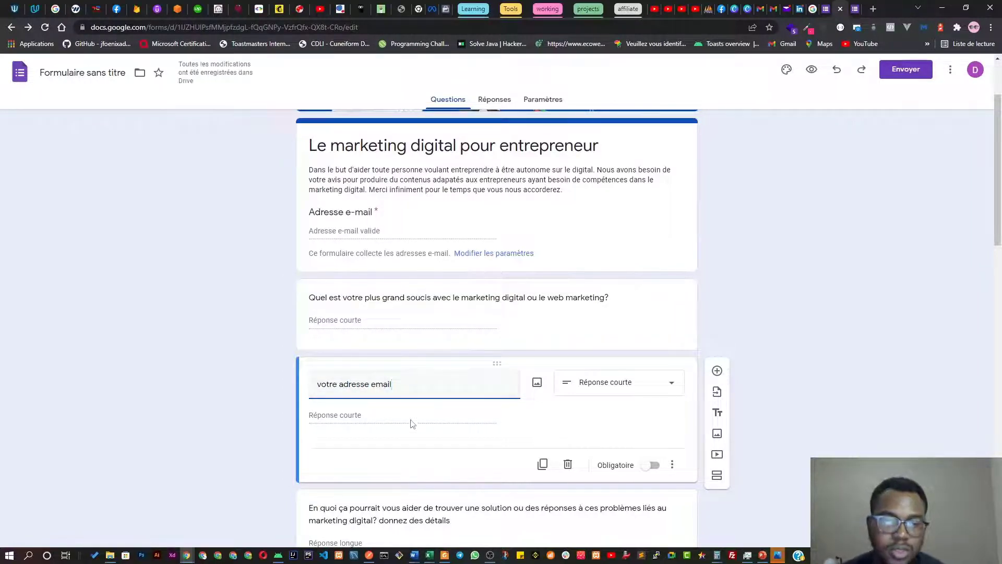
{"action": "left_click", "coordinate": [395, 413]}
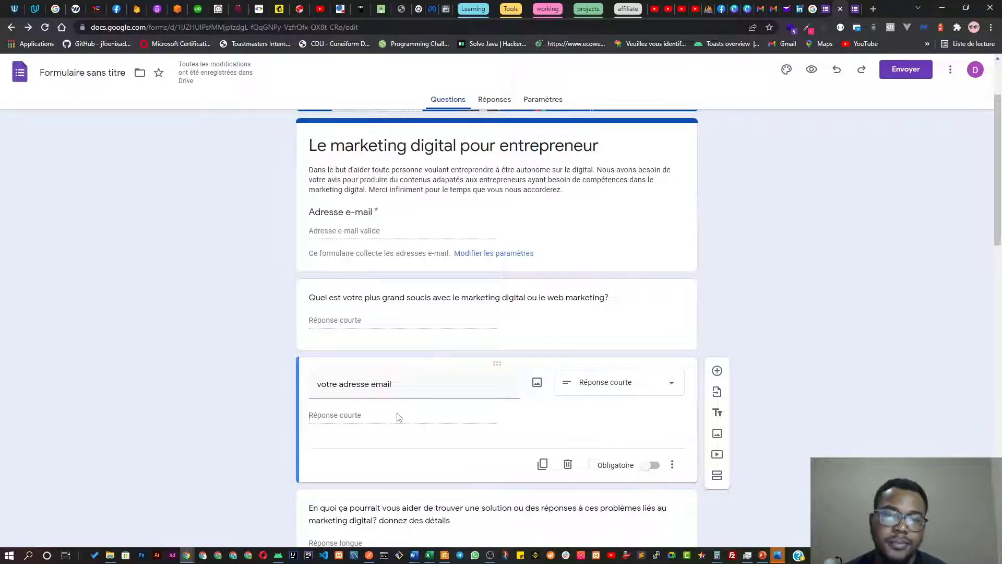
{"action": "scroll", "coordinate": [412, 428], "scroll_direction": "down", "scroll_amount": 3}
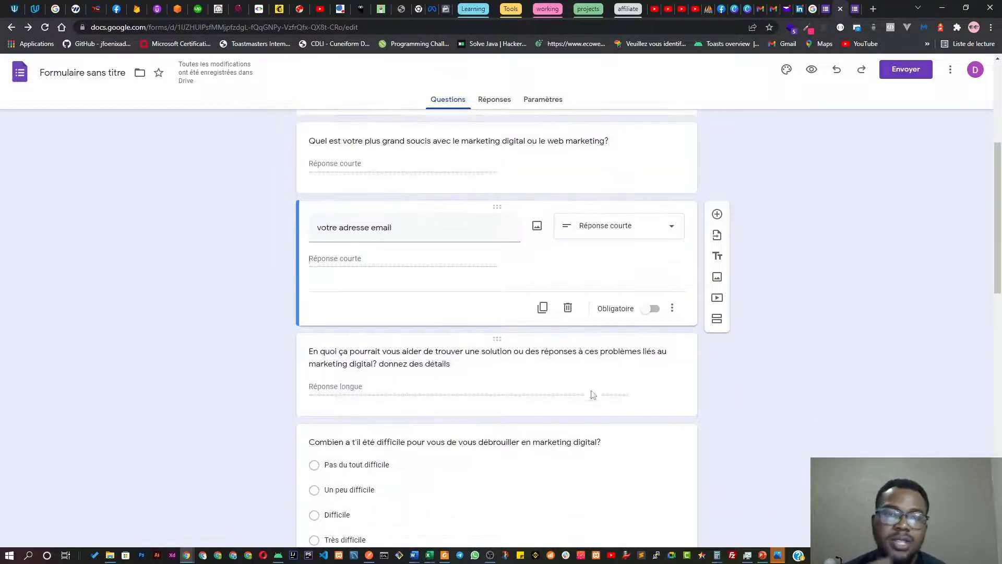
{"action": "left_click", "coordinate": [672, 308]}
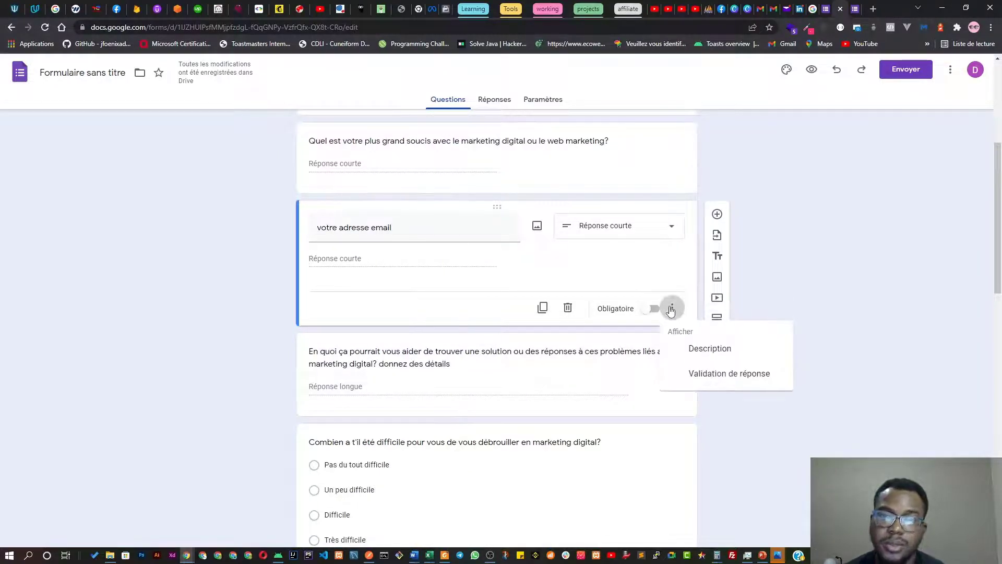
{"action": "left_click", "coordinate": [671, 310]}
Make the questions on finding a solution, on difficulty with digital marketing and on wanting to know it better mandatory
{"action": "left_click", "coordinate": [396, 382]}
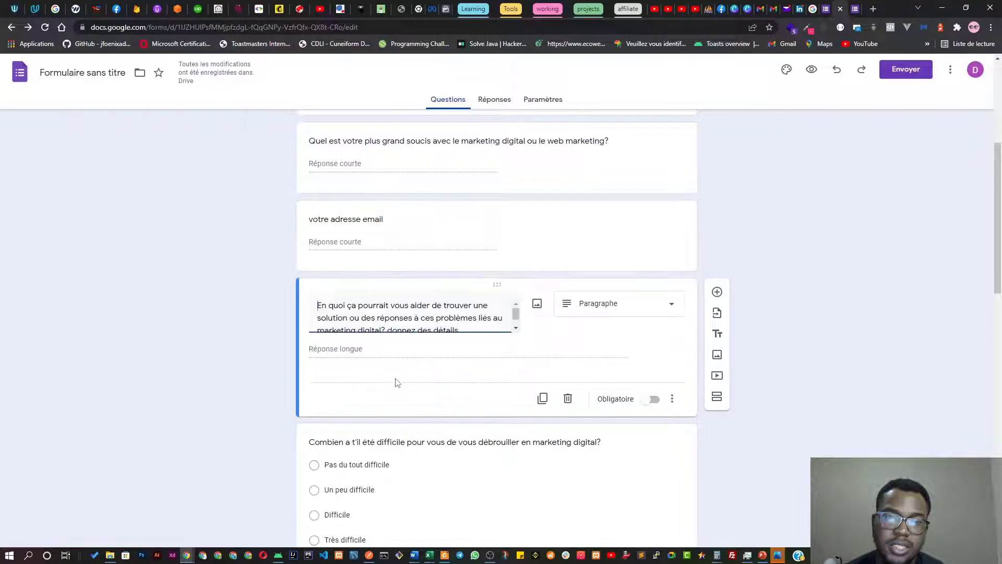
{"action": "left_click", "coordinate": [654, 399]}
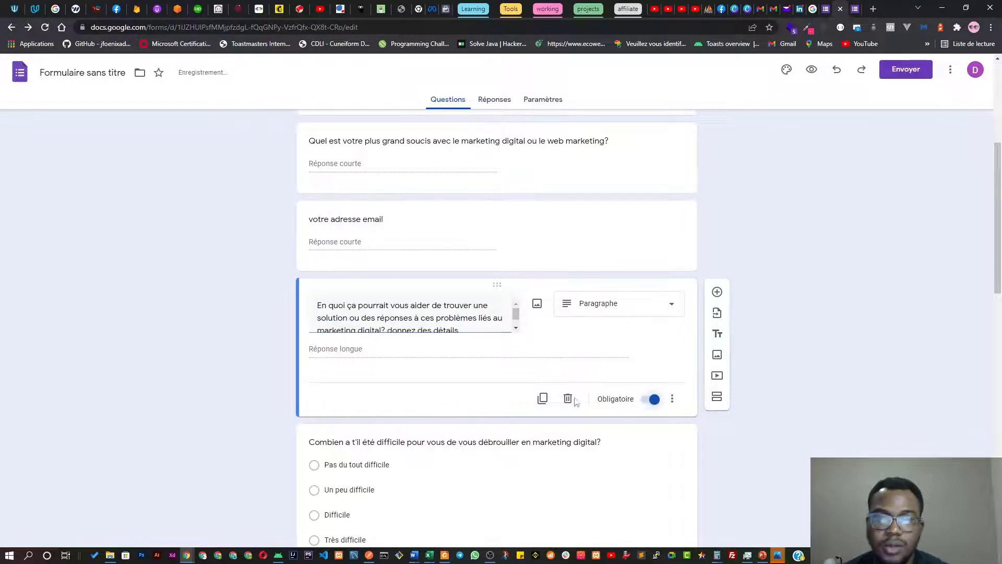
{"action": "scroll", "coordinate": [454, 443], "scroll_direction": "down", "scroll_amount": 4}
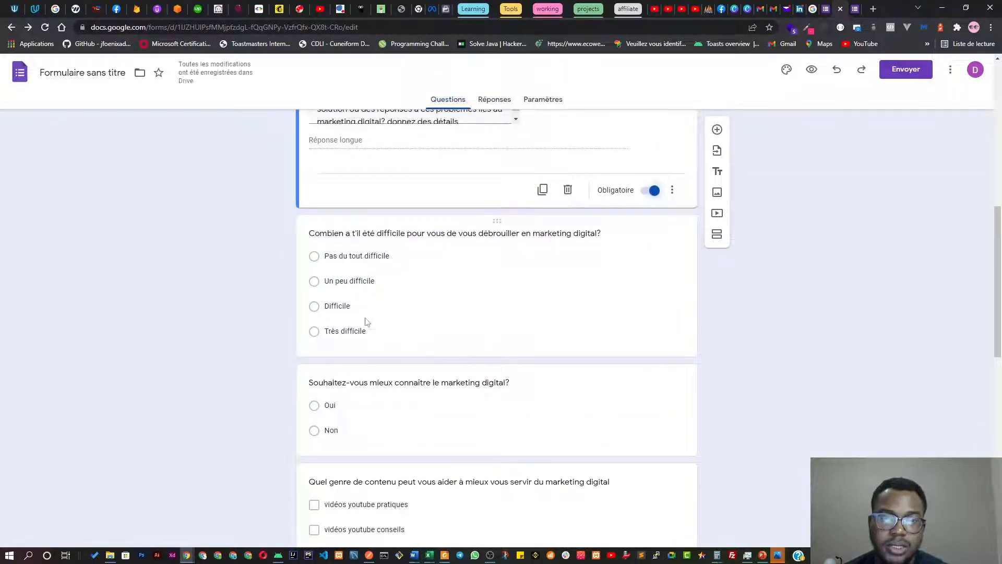
{"action": "left_click", "coordinate": [626, 347]}
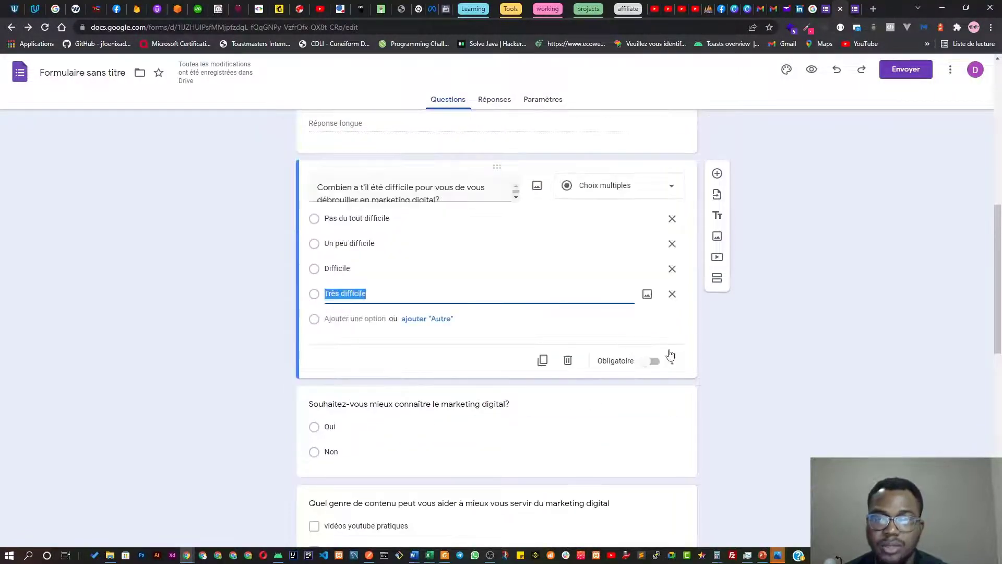
{"action": "scroll", "coordinate": [438, 448], "scroll_direction": "down", "scroll_amount": 3}
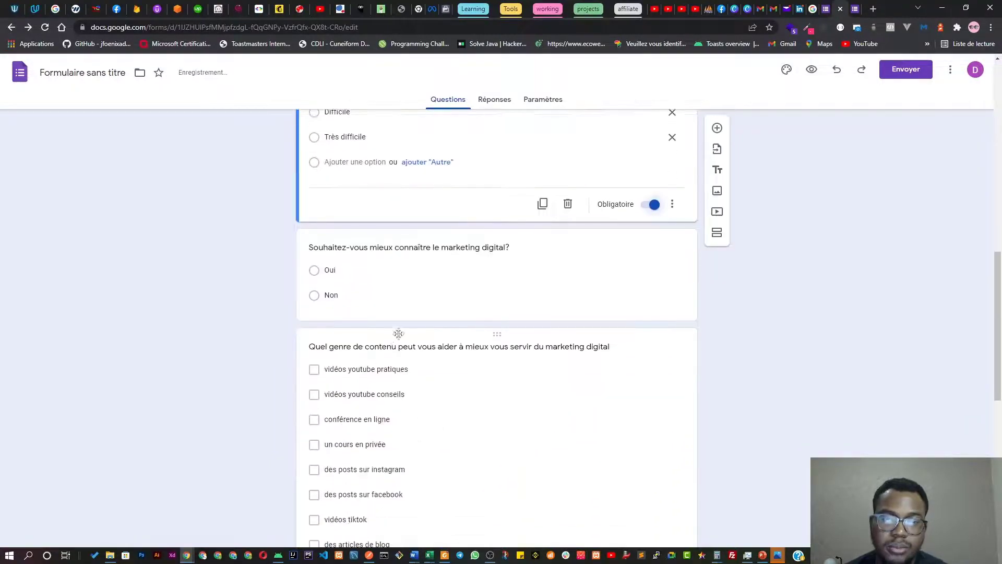
{"action": "left_click", "coordinate": [602, 313]}
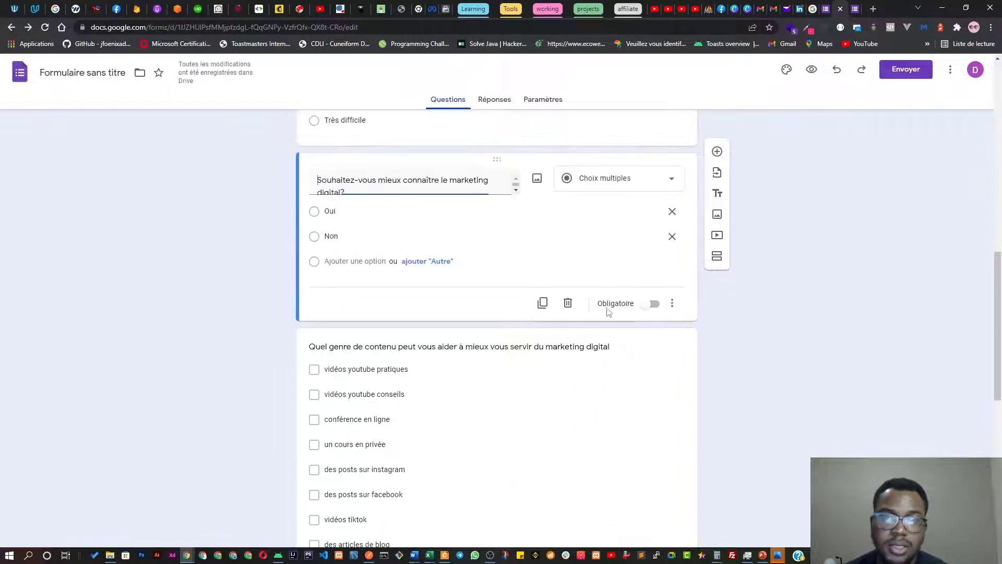
{"action": "left_click", "coordinate": [652, 305]}
Compare the automatic e-mail field under the form's description with the added "votre adresse email" question
{"action": "scroll", "coordinate": [614, 308], "scroll_direction": "up", "scroll_amount": 5}
{"action": "scroll", "coordinate": [613, 309], "scroll_direction": "up", "scroll_amount": 10}
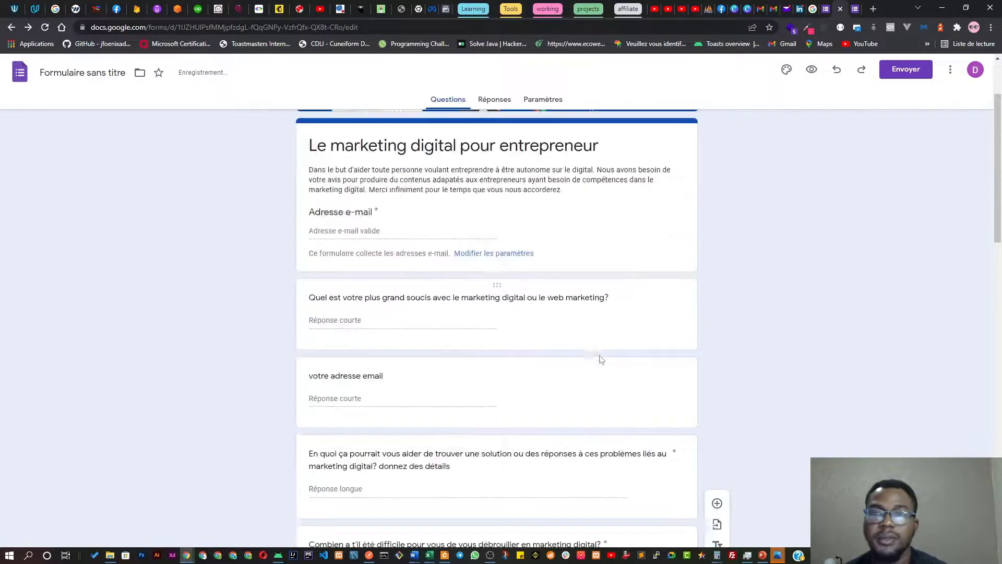
{"action": "scroll", "coordinate": [383, 471], "scroll_direction": "down", "scroll_amount": 3}
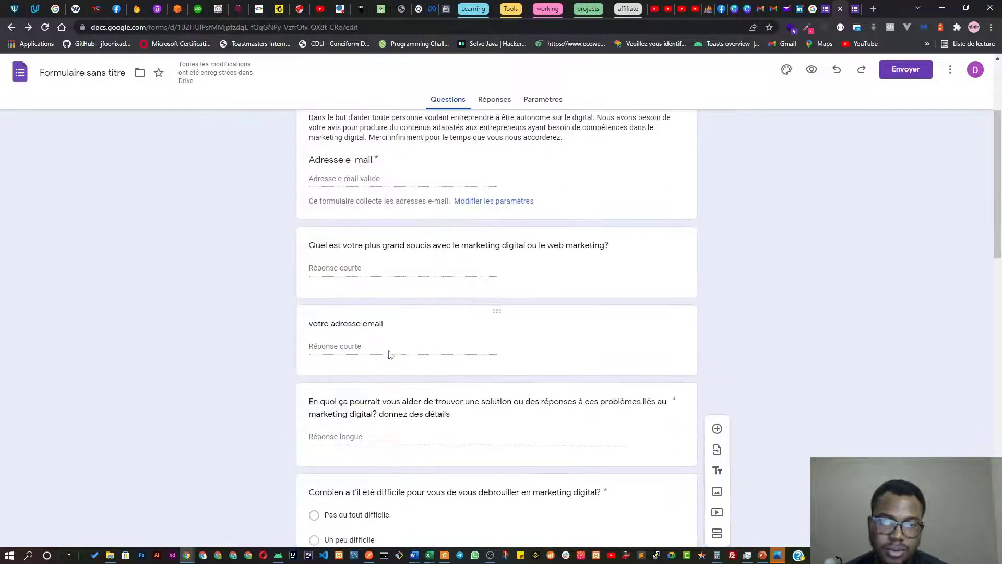
{"action": "left_click", "coordinate": [538, 340]}
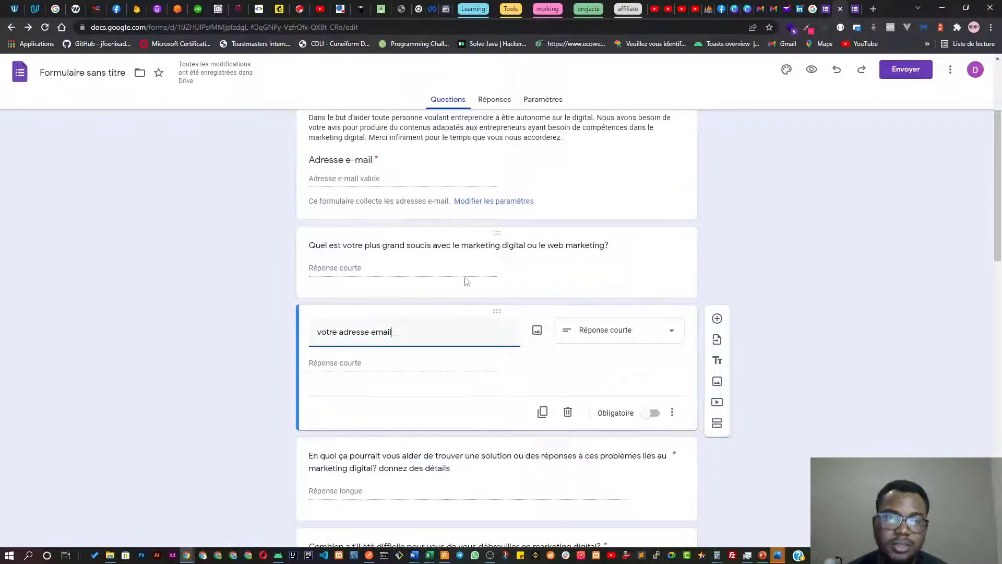
{"action": "scroll", "coordinate": [465, 280], "scroll_direction": "up", "scroll_amount": 2}
{"action": "left_click", "coordinate": [387, 283]}
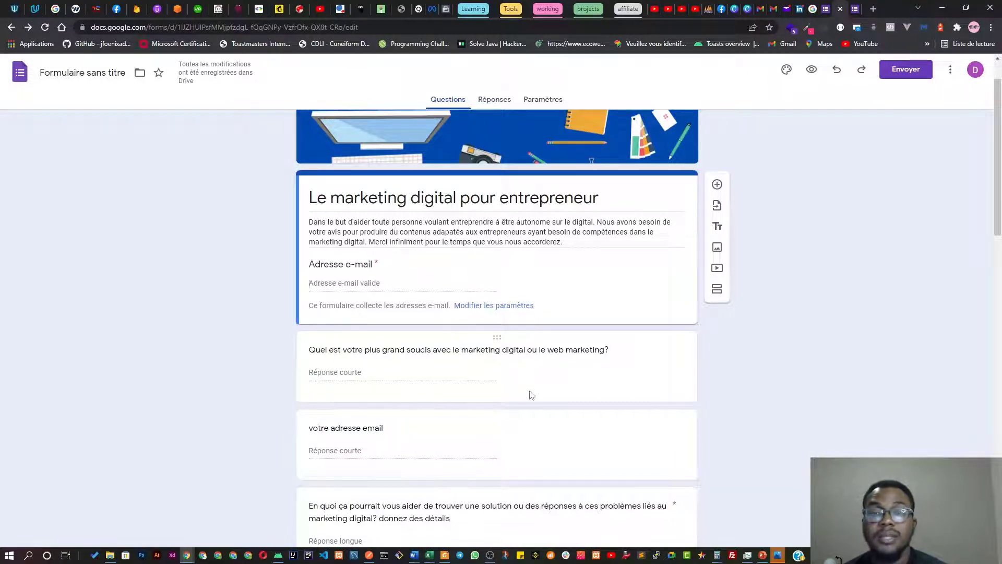
Capitalise the added e-mail question's title so that it reads "Votre adresse email"
{"action": "scroll", "coordinate": [454, 421], "scroll_direction": "down", "scroll_amount": 2}
{"action": "left_click", "coordinate": [409, 343]}
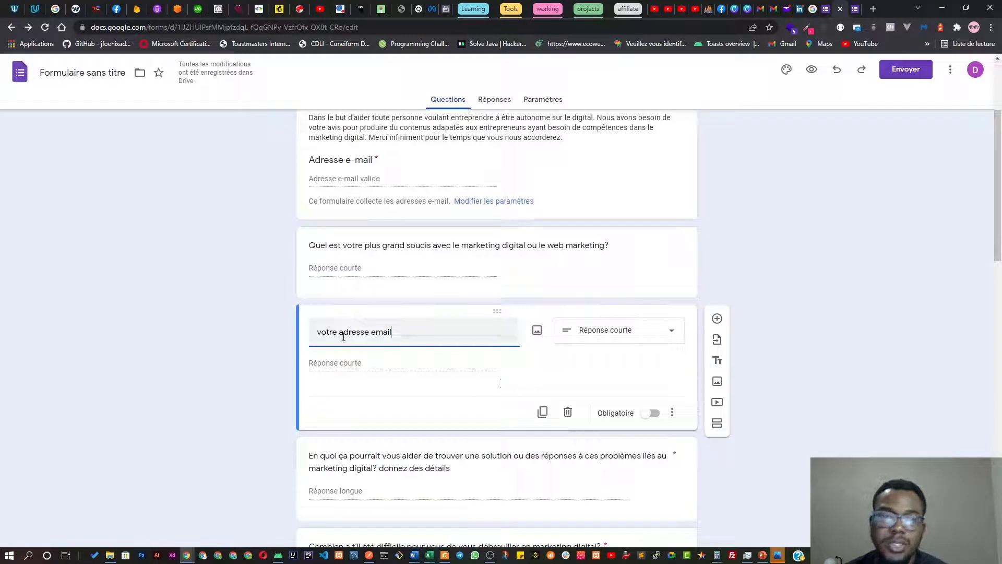
{"action": "left_click", "coordinate": [322, 334]}
{"action": "key", "text": "BackSpace"}
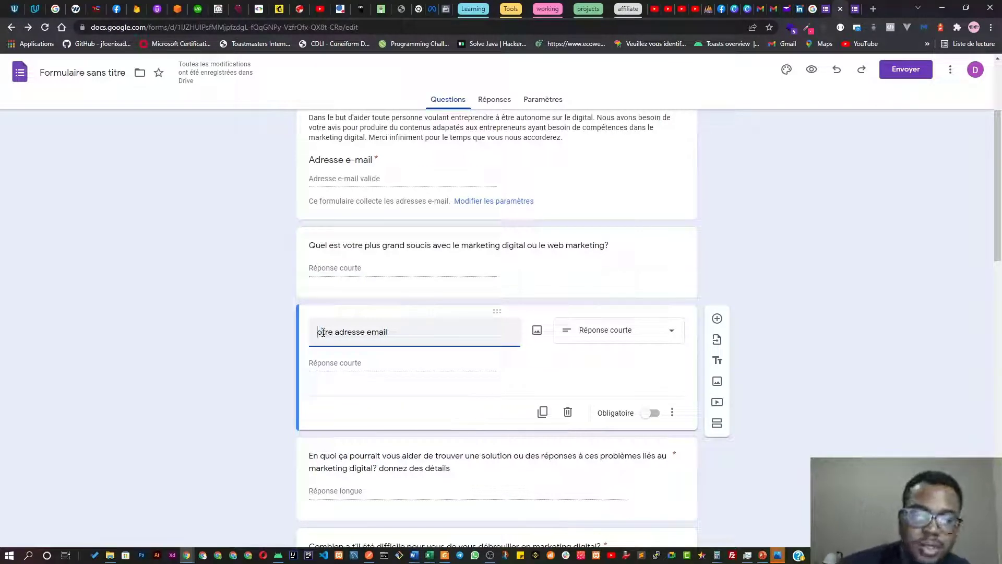
{"action": "type", "text": "V"}
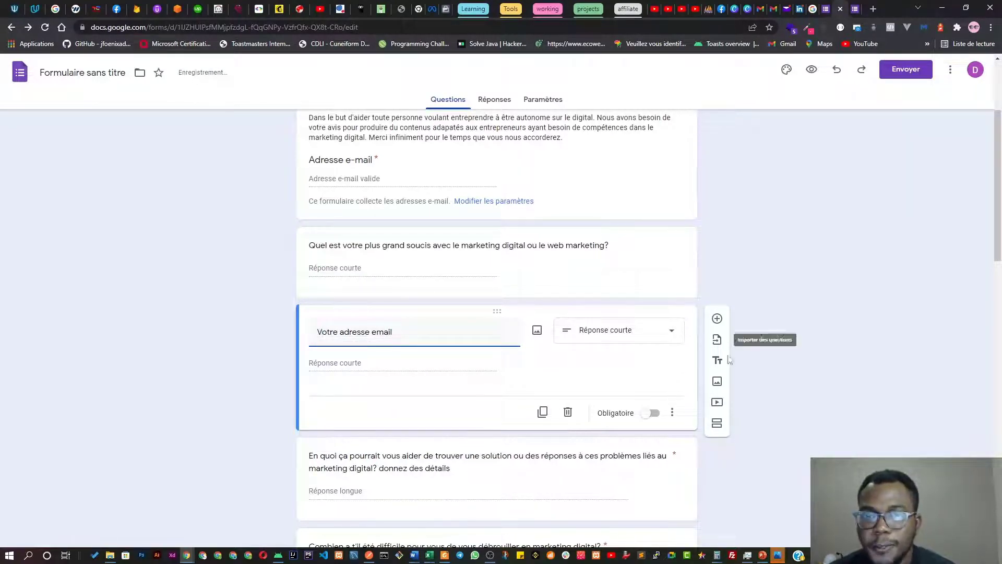
Delete the redundant "Votre adresse email" question and return to the form's header section
{"action": "left_click", "coordinate": [568, 412]}
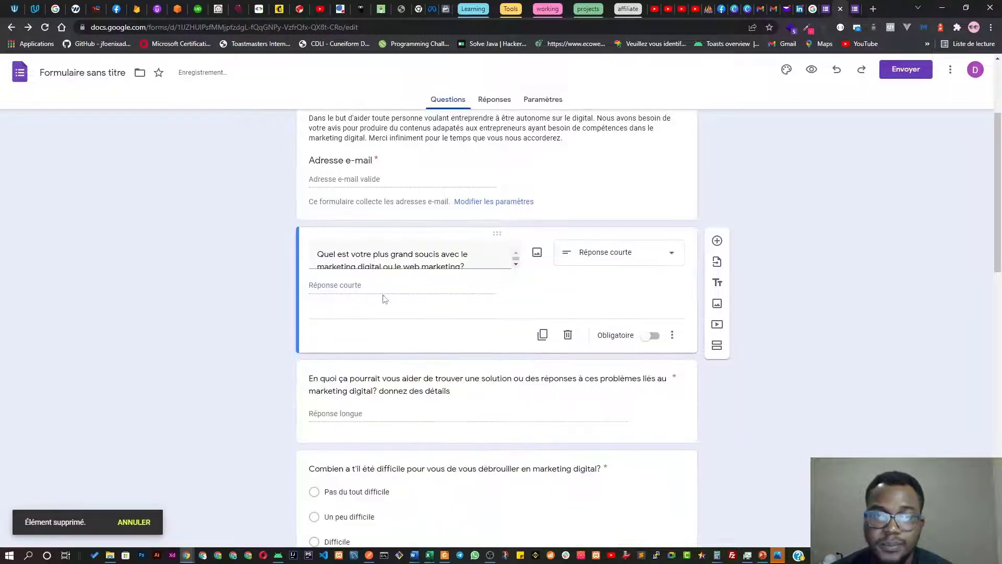
{"action": "scroll", "coordinate": [407, 298], "scroll_direction": "up", "scroll_amount": 3}
{"action": "left_click", "coordinate": [526, 339]}
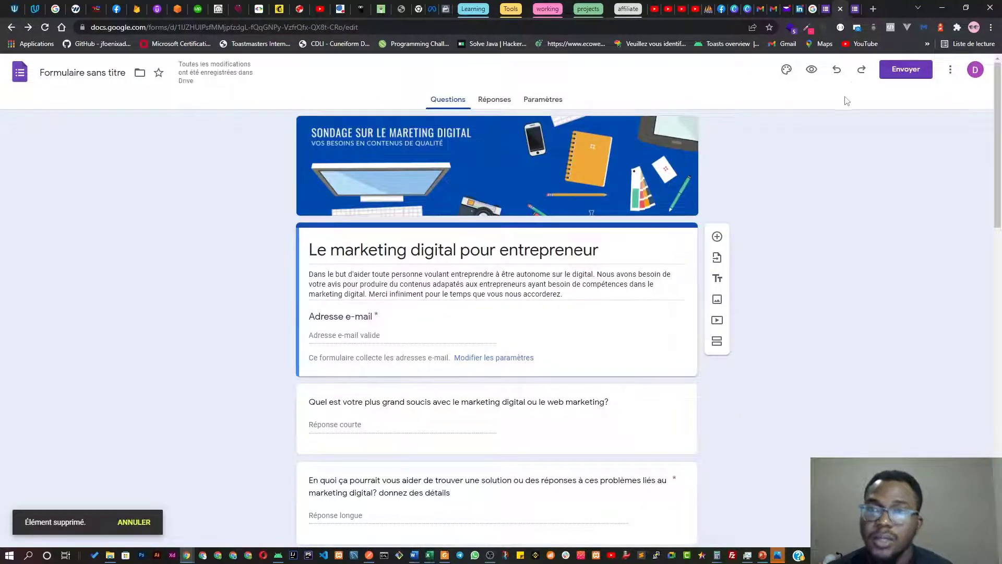
Copy the form's shortened link again from the sending options with e-mail collection enabled, and close the dialog
{"action": "left_click", "coordinate": [910, 76]}
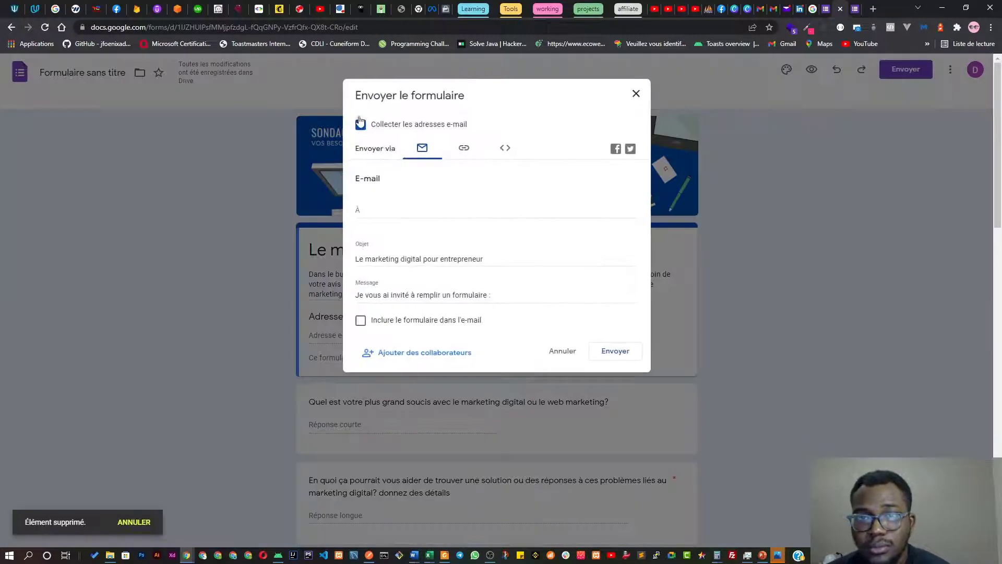
{"action": "left_click", "coordinate": [464, 149]}
{"action": "left_click", "coordinate": [370, 219]}
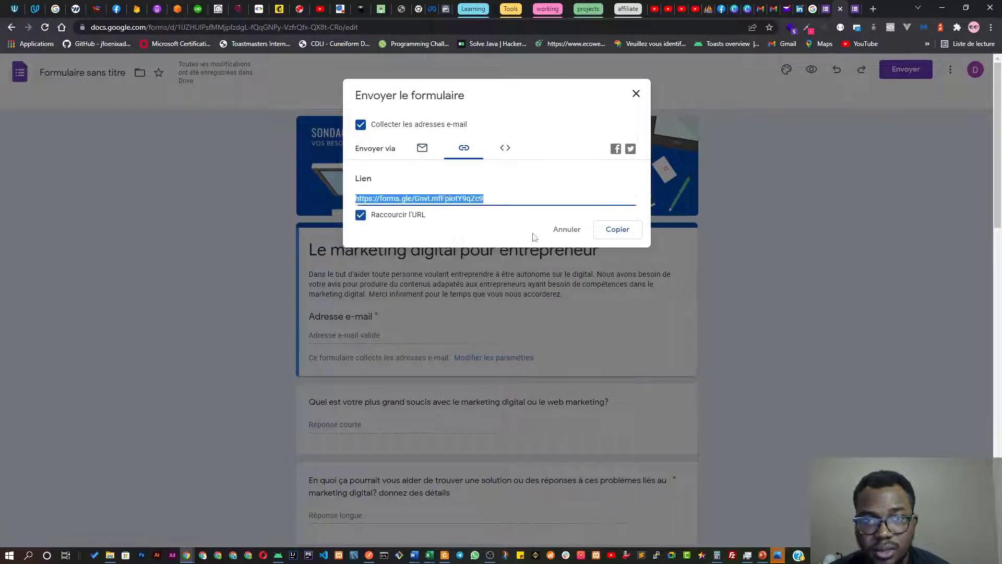
{"action": "left_click", "coordinate": [622, 235]}
{"action": "left_click", "coordinate": [636, 94]}
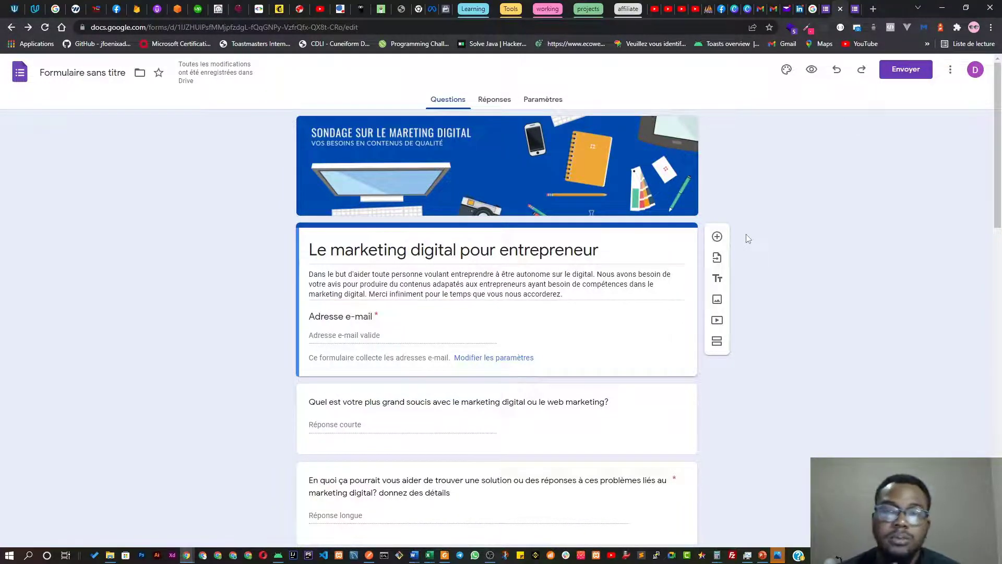
Look through the form's questions down to the social network and date of birth items and back up
{"action": "scroll", "coordinate": [600, 349], "scroll_direction": "down", "scroll_amount": 7}
{"action": "scroll", "coordinate": [454, 315], "scroll_direction": "down", "scroll_amount": 10}
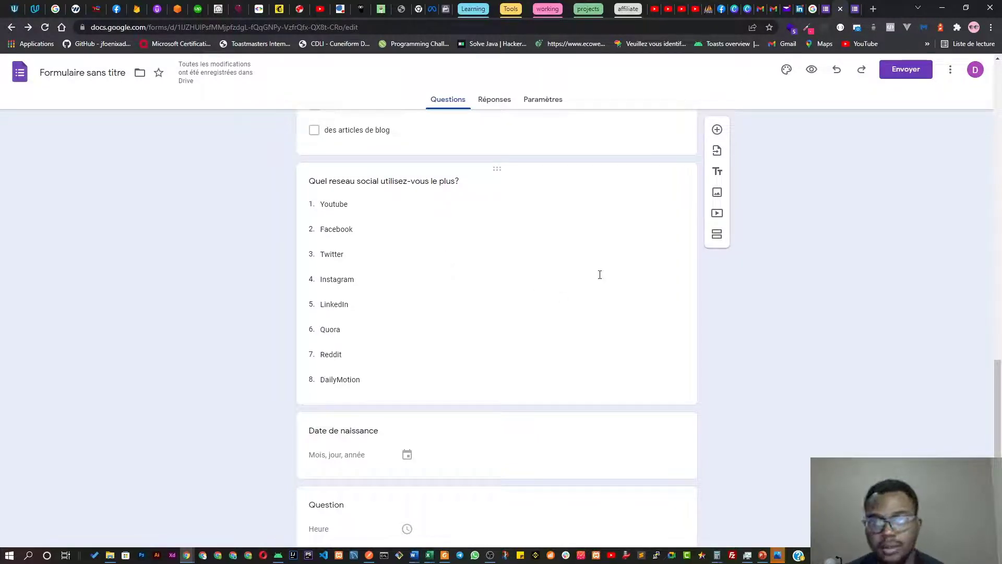
{"action": "scroll", "coordinate": [740, 308], "scroll_direction": "up", "scroll_amount": 10}
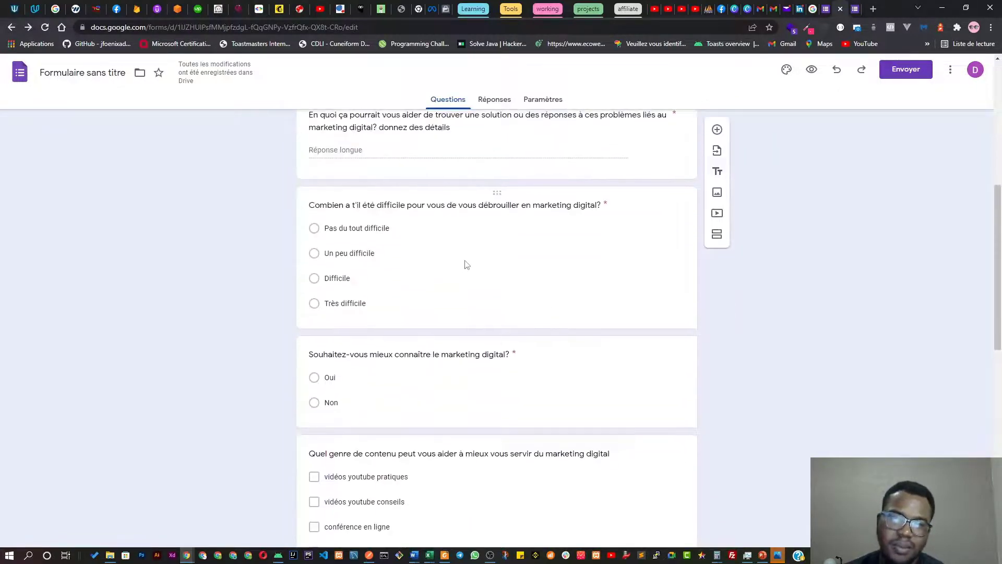
Switch to LinkedIn and start a photo post with the "SONDAGE SUR LE MARETING DIGITAL" banner image from the downloads folder
{"action": "scroll", "coordinate": [466, 264], "scroll_direction": "up", "scroll_amount": 7}
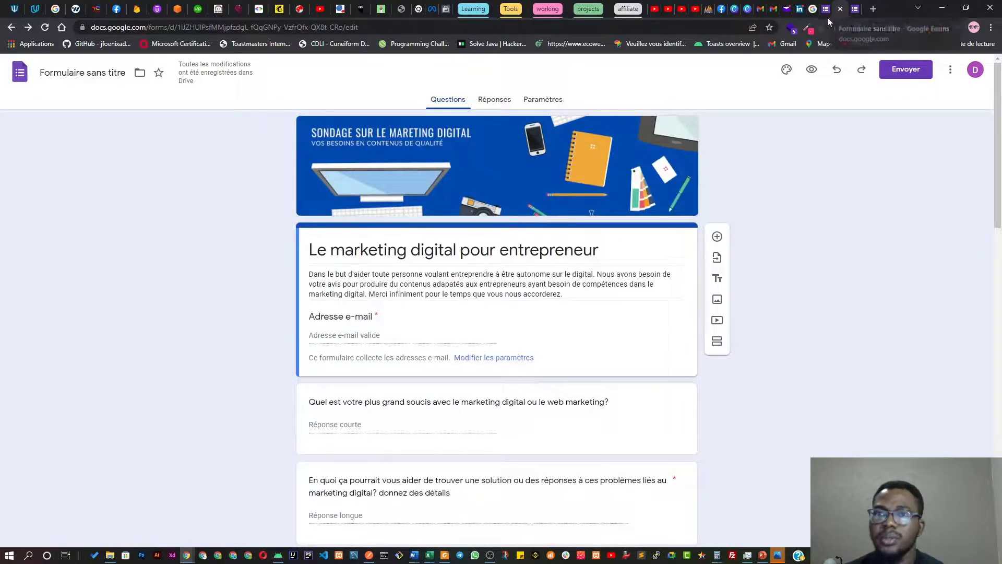
{"action": "left_click", "coordinate": [799, 8]}
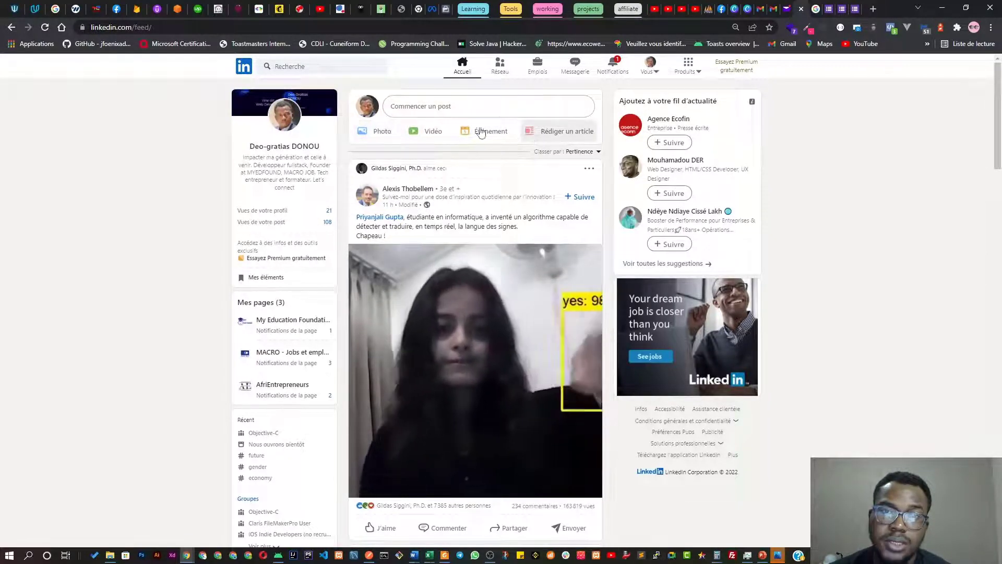
{"action": "left_click", "coordinate": [386, 133]}
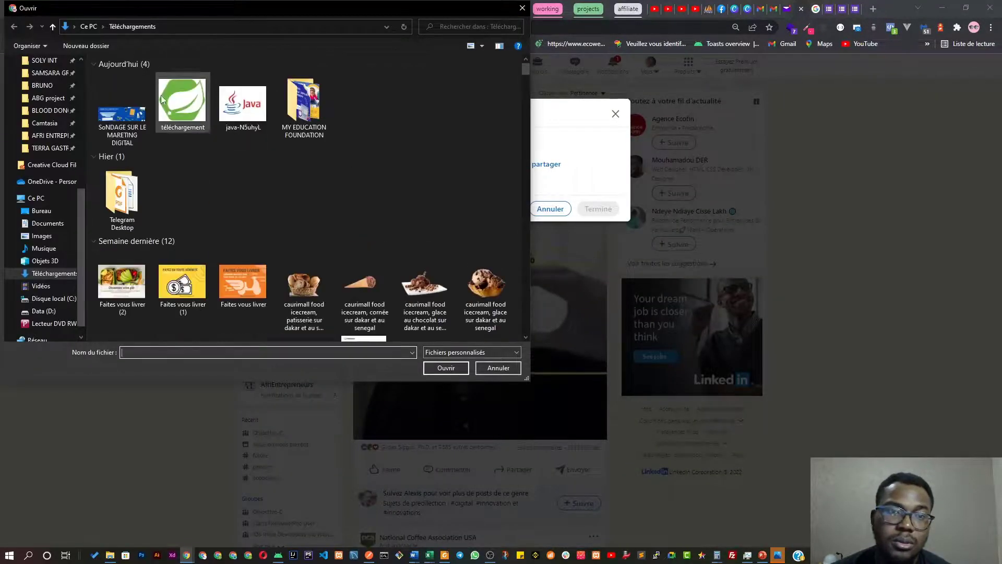
{"action": "double_click", "coordinate": [123, 120]}
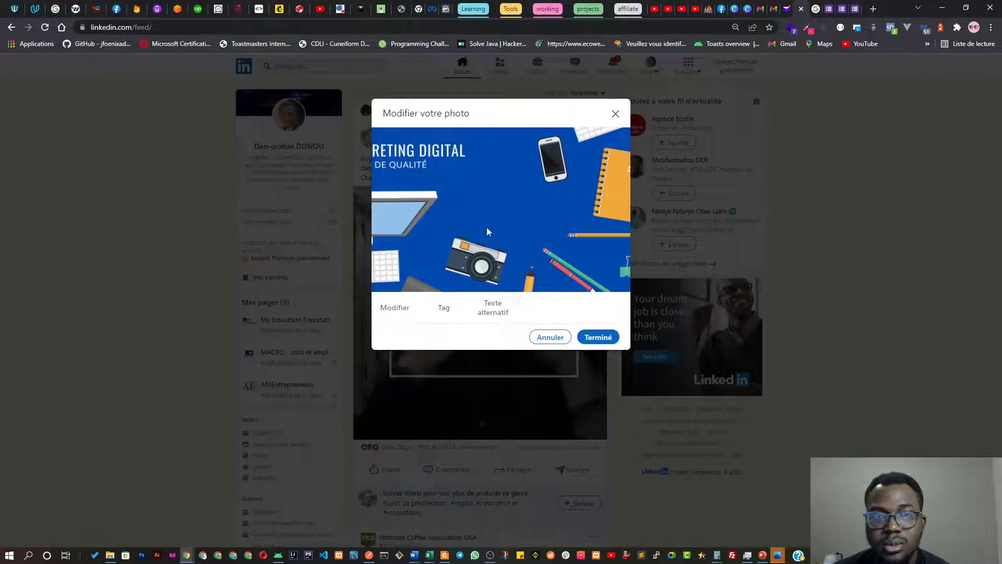
Try zooming in on and repositioning the banner in the photo editor, and leave the editor without applying the adjustments
{"action": "left_click", "coordinate": [408, 305]}
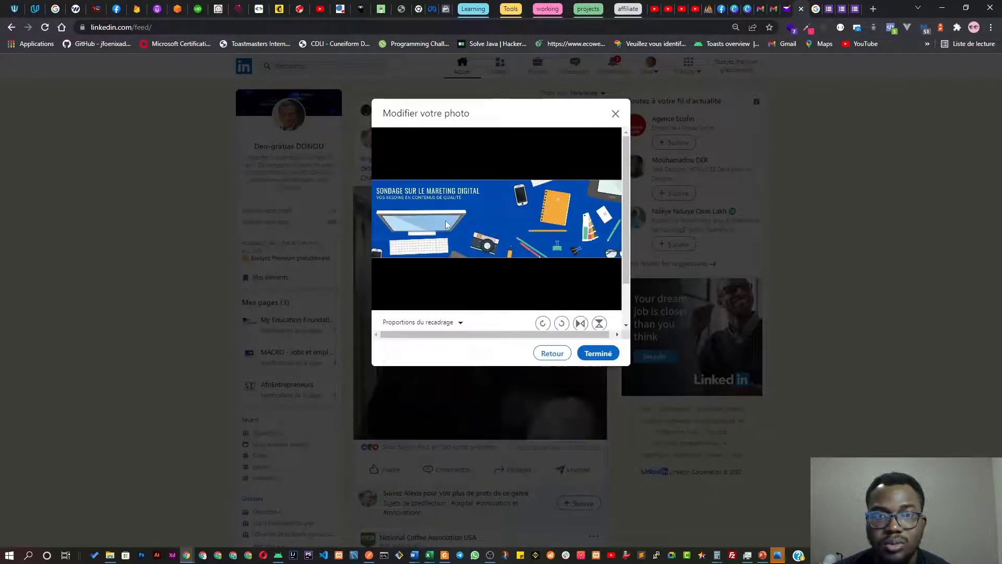
{"action": "scroll", "coordinate": [564, 312], "scroll_direction": "down", "scroll_amount": 1}
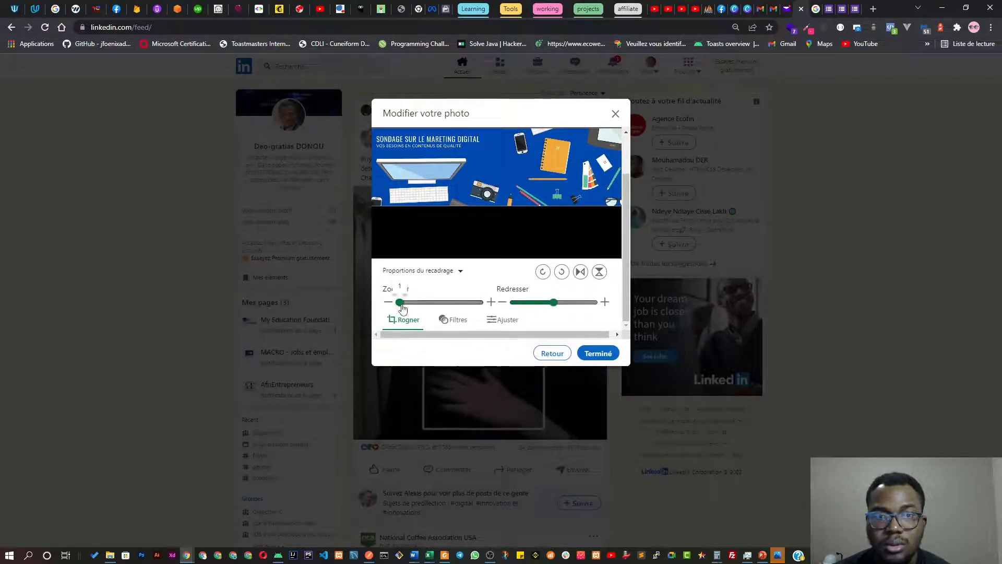
{"action": "left_click_drag", "start_coordinate": [399, 308], "coordinate": [433, 296]}
{"action": "scroll", "coordinate": [449, 261], "scroll_direction": "up", "scroll_amount": 1}
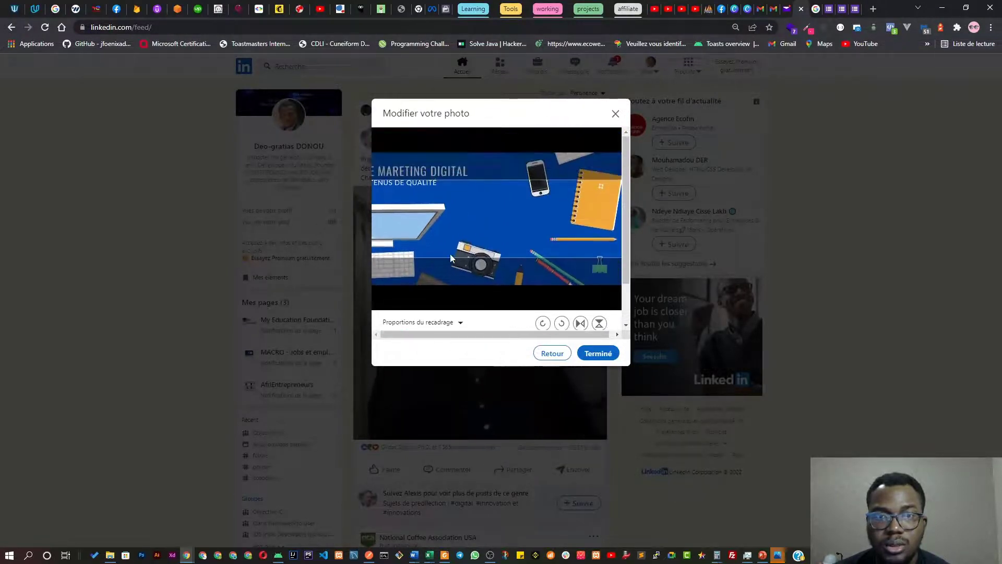
{"action": "left_click_drag", "start_coordinate": [465, 225], "coordinate": [508, 231]}
{"action": "scroll", "coordinate": [496, 237], "scroll_direction": "down", "scroll_amount": 1}
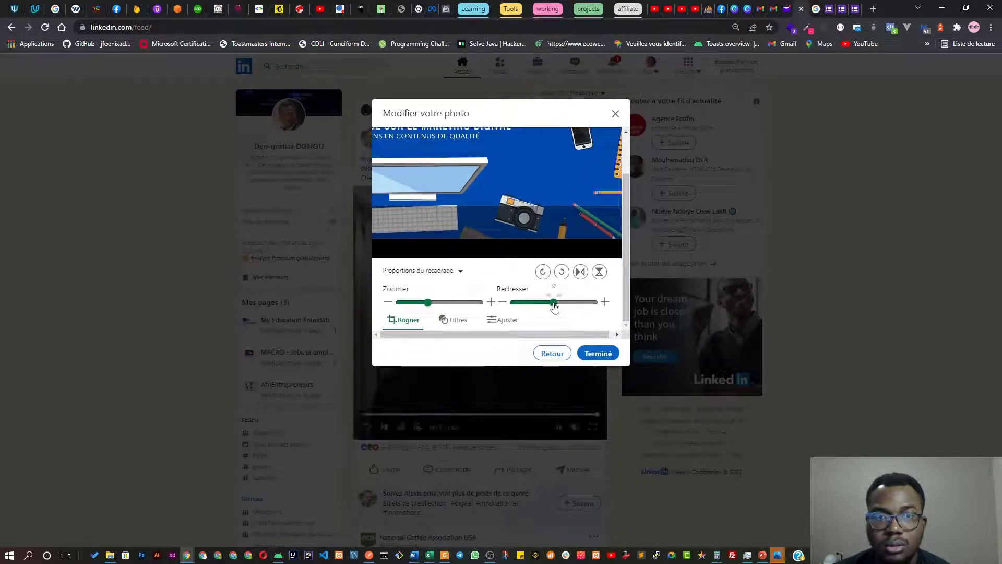
{"action": "left_click_drag", "start_coordinate": [427, 305], "coordinate": [402, 303]}
{"action": "left_click", "coordinate": [552, 353]}
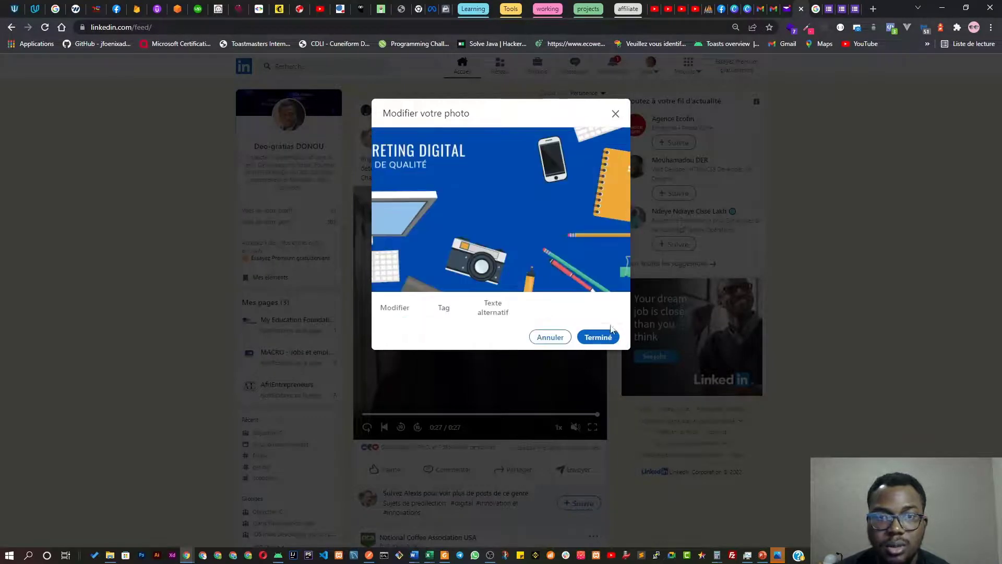
Attach the banner to the LinkedIn post and paste the title "Enquête sur le marketing digital" from the other Google Form as its first line
{"action": "left_click", "coordinate": [598, 337]}
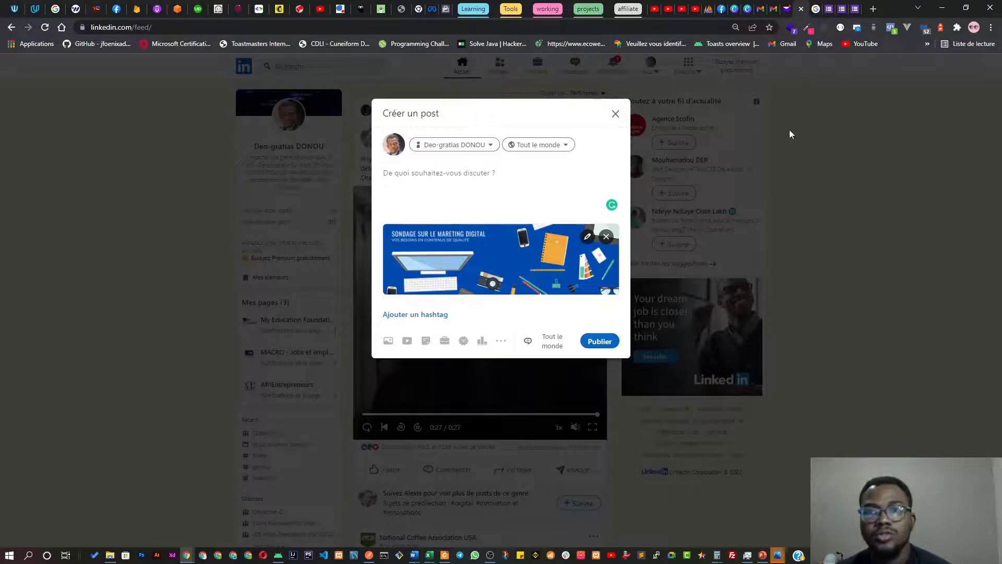
{"action": "left_click", "coordinate": [830, 9]}
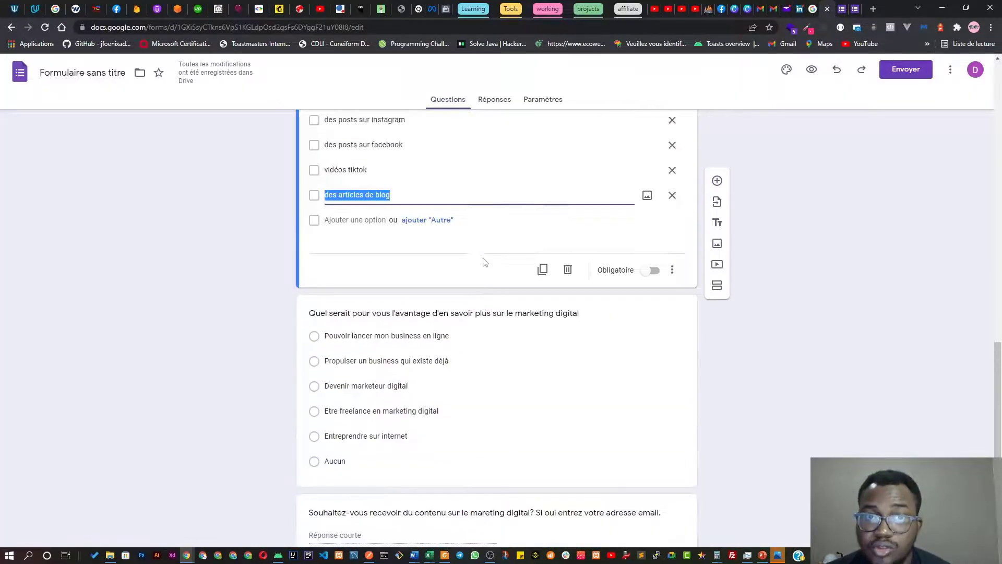
{"action": "scroll", "coordinate": [484, 261], "scroll_direction": "up", "scroll_amount": 10}
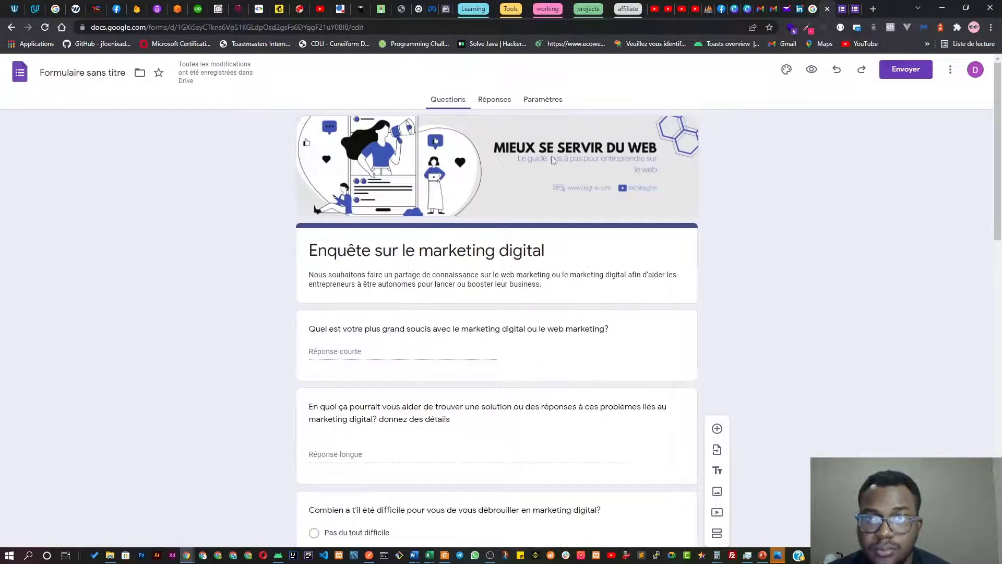
{"action": "triple_click", "coordinate": [452, 245]}
{"action": "key", "text": "ctrl+c"}
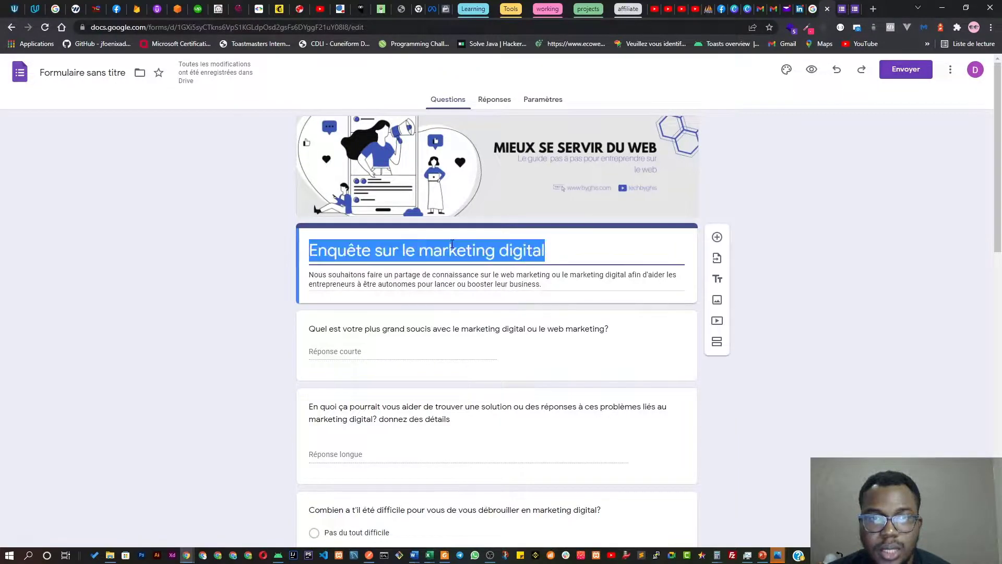
{"action": "left_click", "coordinate": [800, 11]}
{"action": "left_click", "coordinate": [456, 189]}
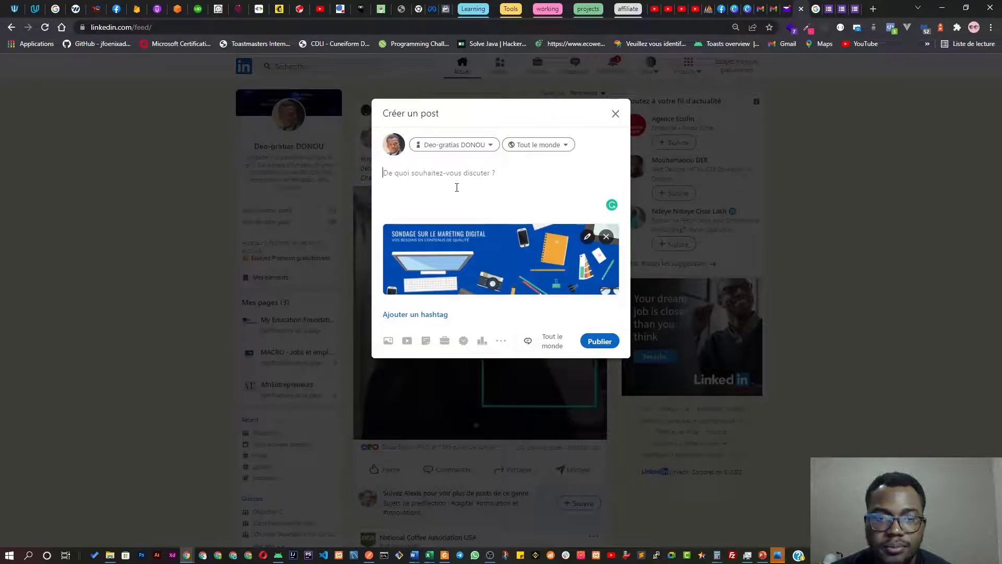
{"action": "key", "text": "ctrl+v"}
{"action": "key", "text": "Return"}
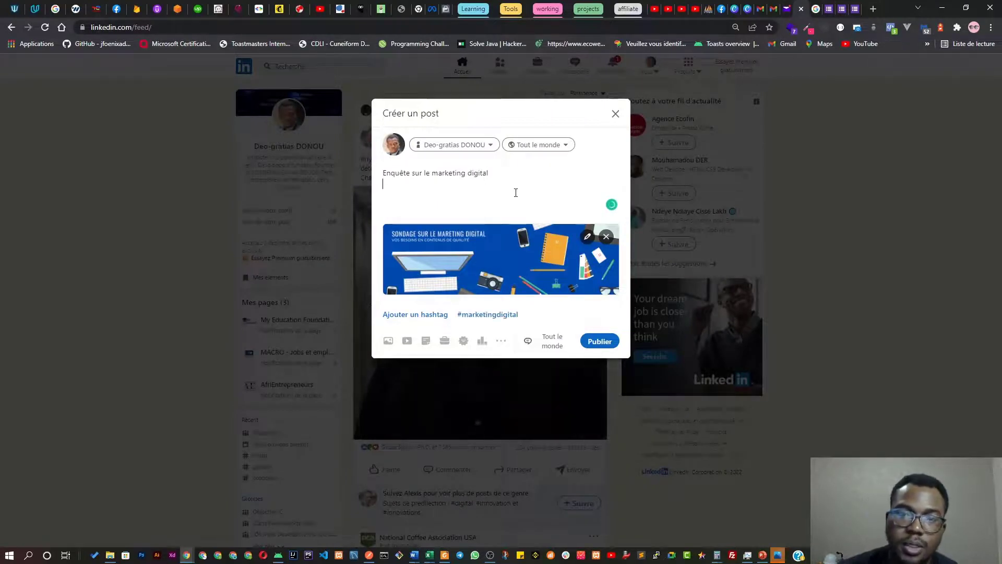
Copy that form's description in Google Forms and paste it below the title in the LinkedIn post
{"action": "left_click", "coordinate": [816, 9]}
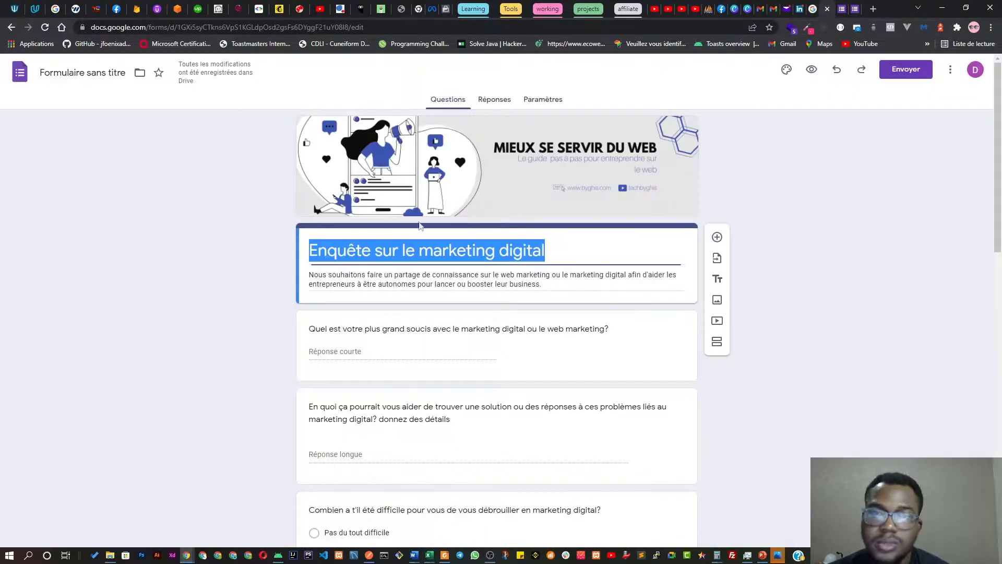
{"action": "triple_click", "coordinate": [369, 285]}
{"action": "key", "text": "ctrl+c"}
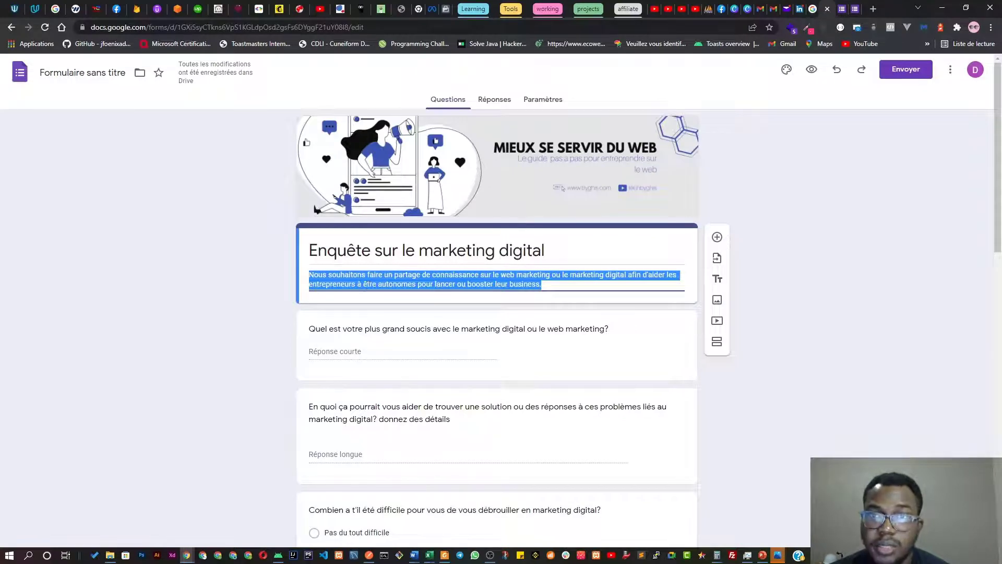
{"action": "left_click", "coordinate": [787, 9]}
{"action": "left_click", "coordinate": [799, 9]}
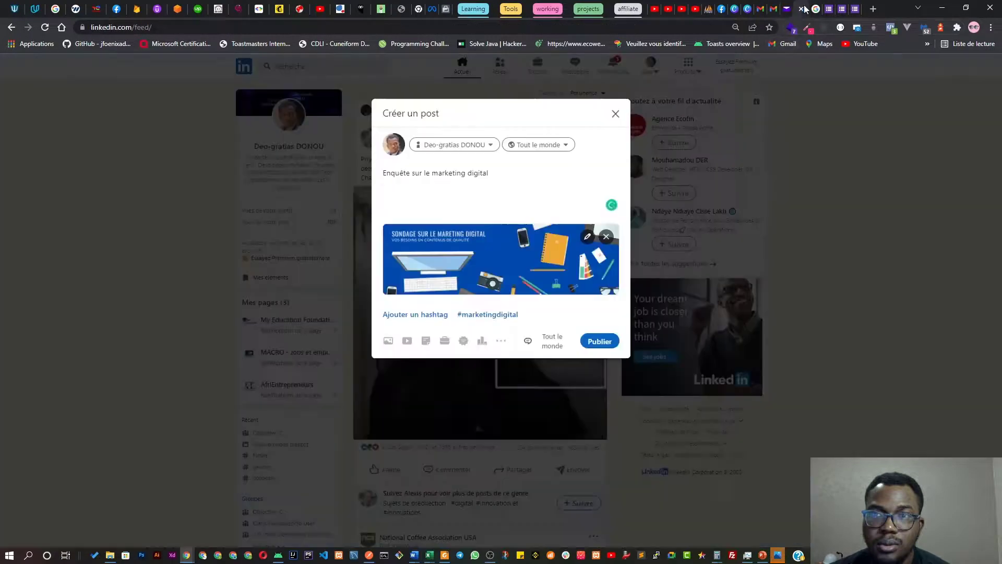
{"action": "key", "text": "ctrl+v"}
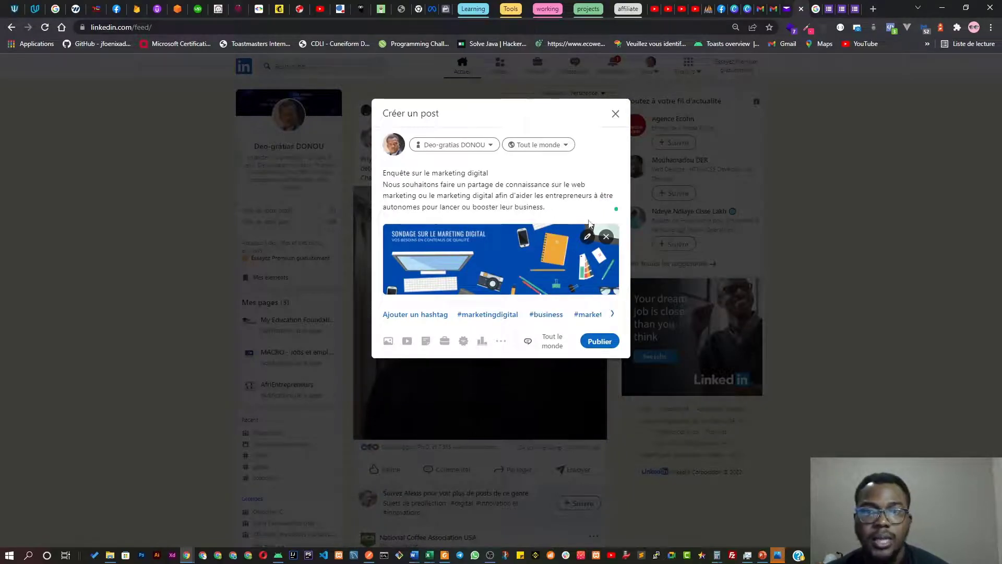
Add the suggested hashtags #marketingdigital and #business on a new line of the post, and discard the draft
{"action": "key", "text": "Return"}
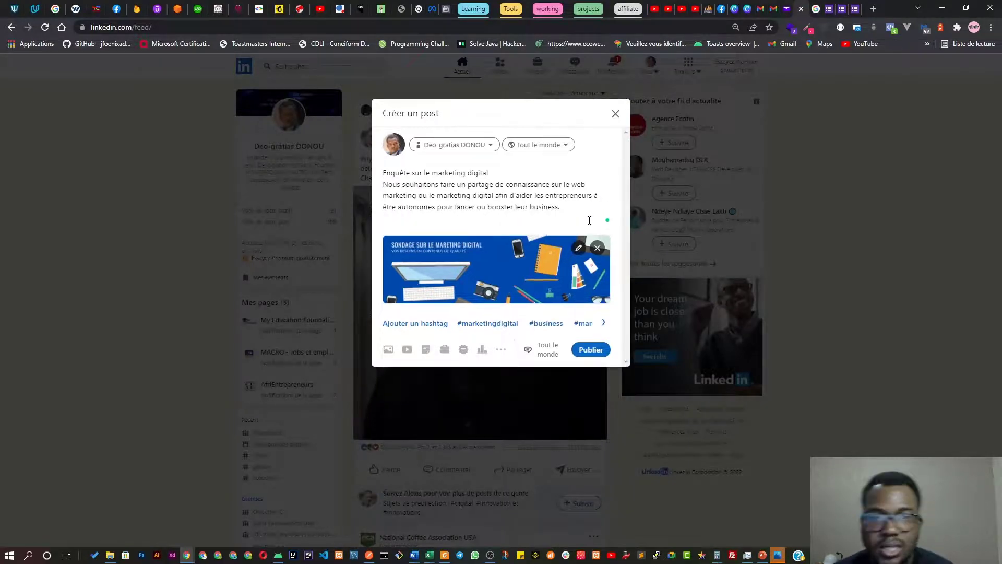
{"action": "left_click", "coordinate": [504, 326]}
{"action": "left_click", "coordinate": [544, 326]}
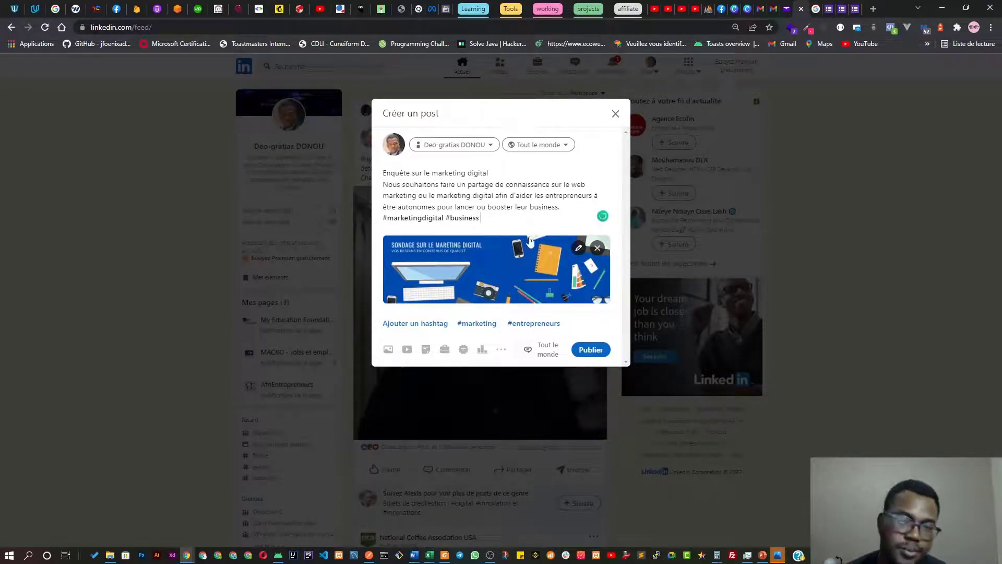
{"action": "left_click", "coordinate": [617, 115]}
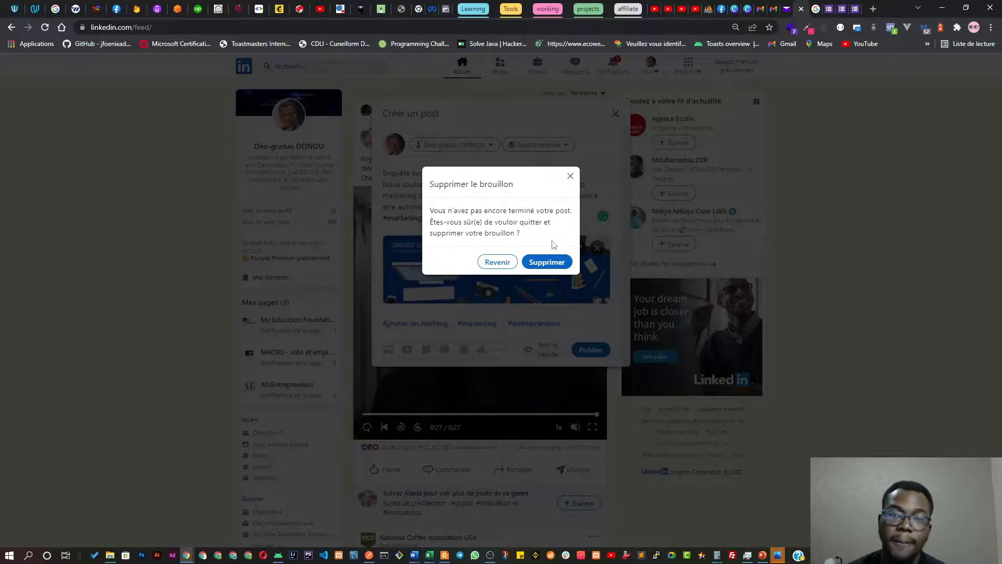
{"action": "left_click", "coordinate": [547, 261]}
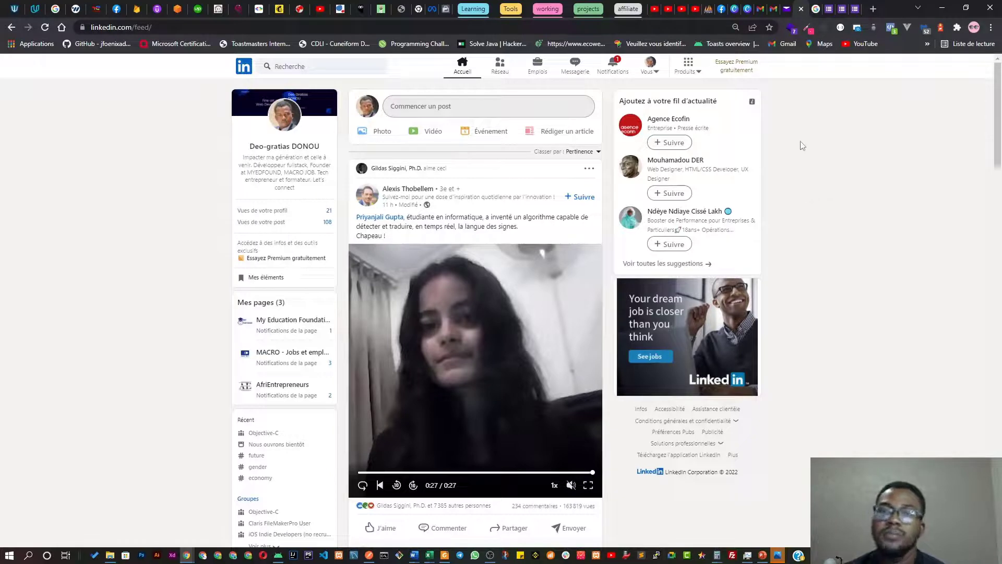
Return to Google Forms and look through the "Enquête sur le marketing digital" form from its header to the last question and back
{"action": "left_click", "coordinate": [834, 16]}
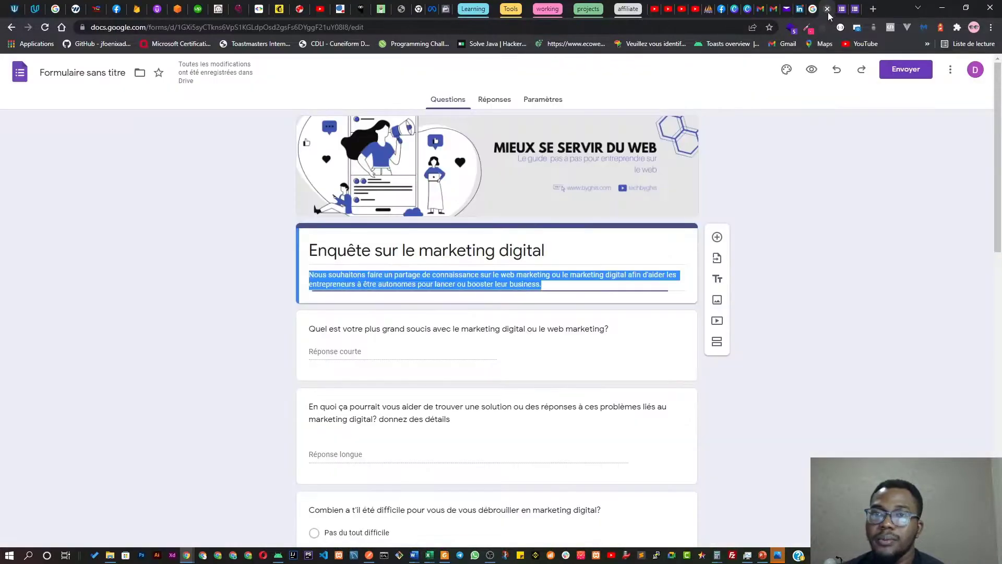
{"action": "left_click", "coordinate": [793, 266]}
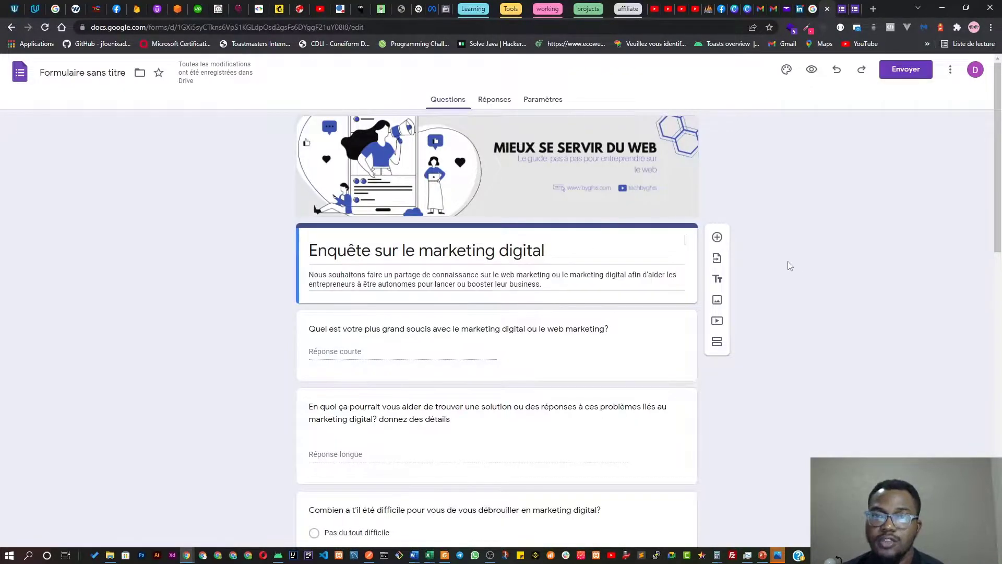
{"action": "scroll", "coordinate": [595, 202], "scroll_direction": "down", "scroll_amount": 3}
{"action": "scroll", "coordinate": [592, 203], "scroll_direction": "down", "scroll_amount": 10}
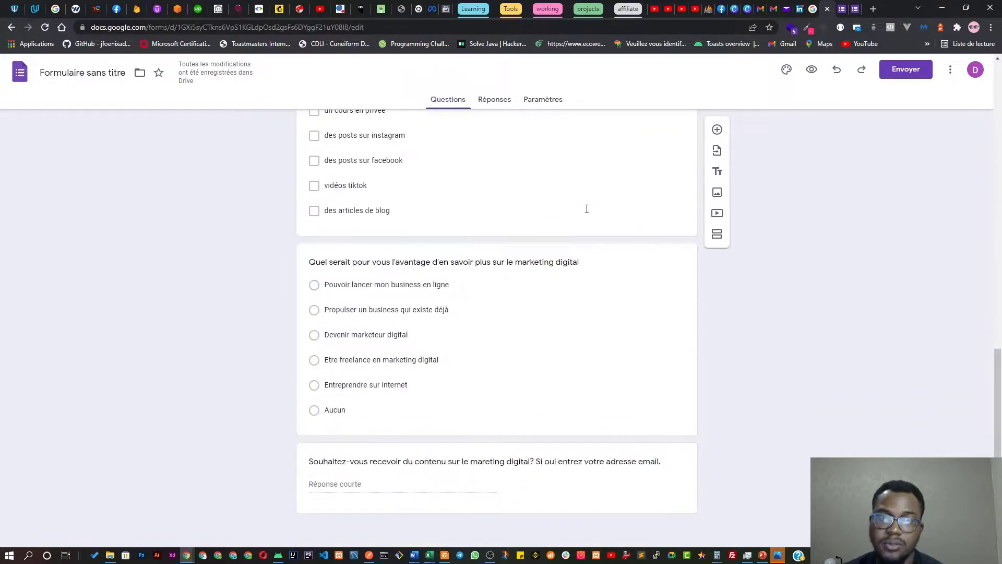
{"action": "scroll", "coordinate": [574, 196], "scroll_direction": "up", "scroll_amount": 15}
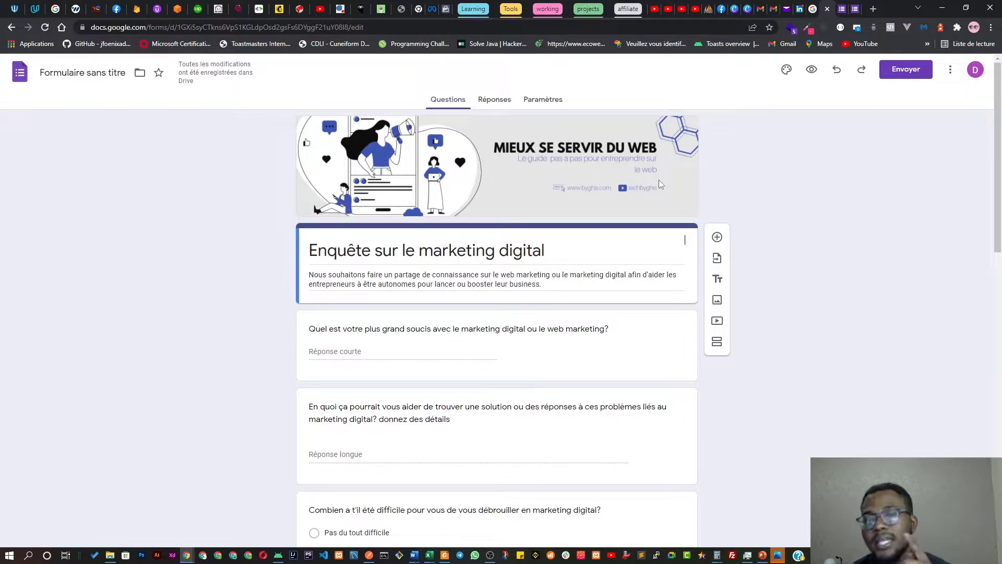
{"action": "left_click", "coordinate": [663, 244]}
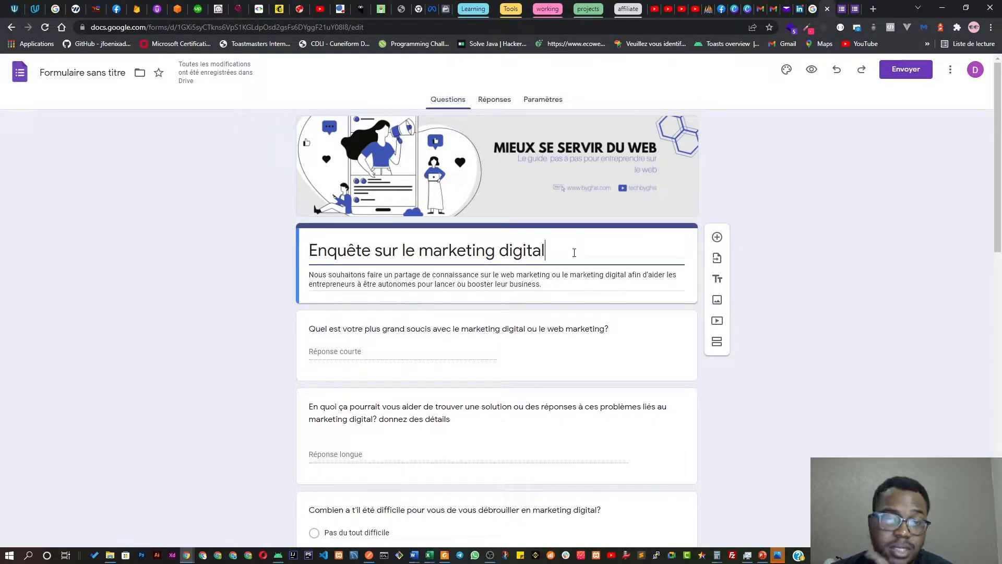